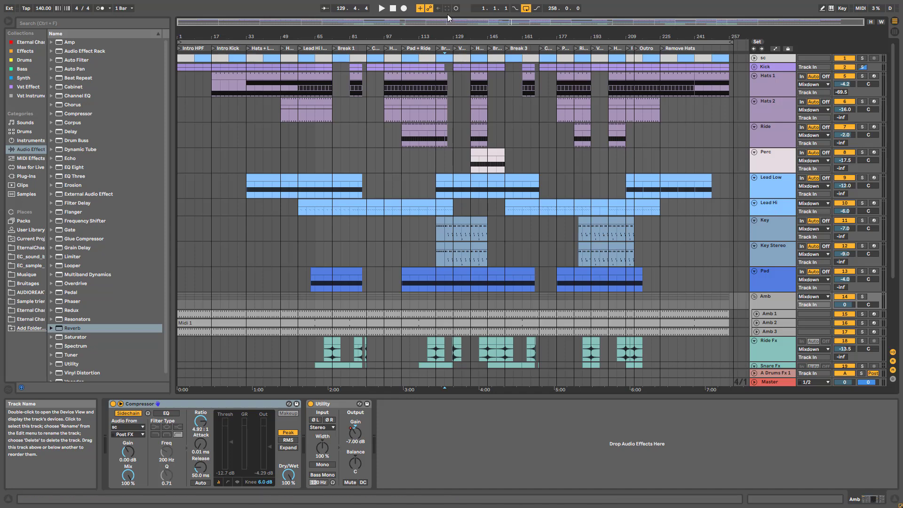
Play the arrangement from the start of Break 3 at bar 153, and move playback to Pad + Hats at bar 177
scroll(411, 383, "up", 5)
scroll(463, 205, "right", 5)
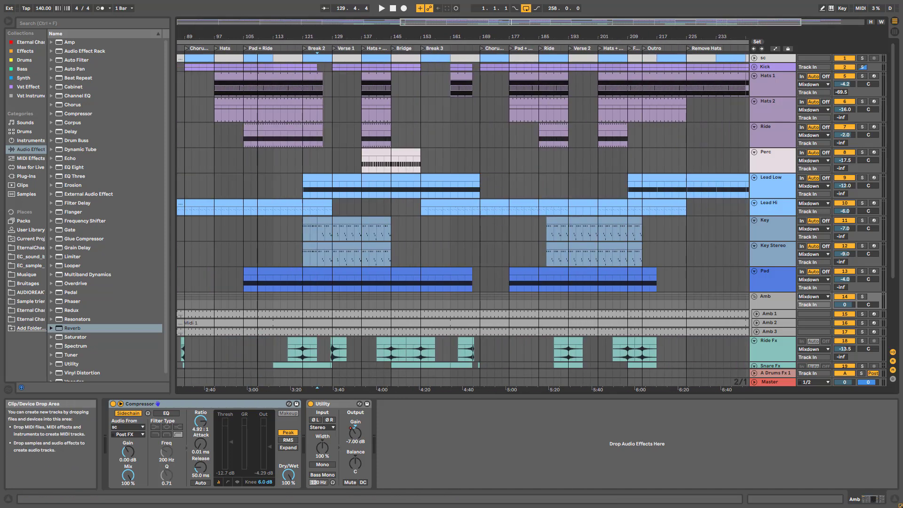
left_click(424, 253)
key("space")
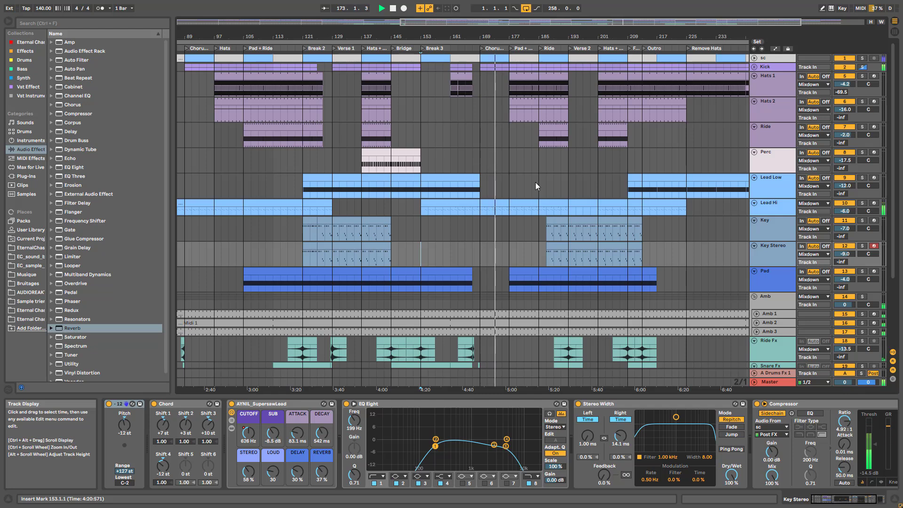
left_click(512, 188)
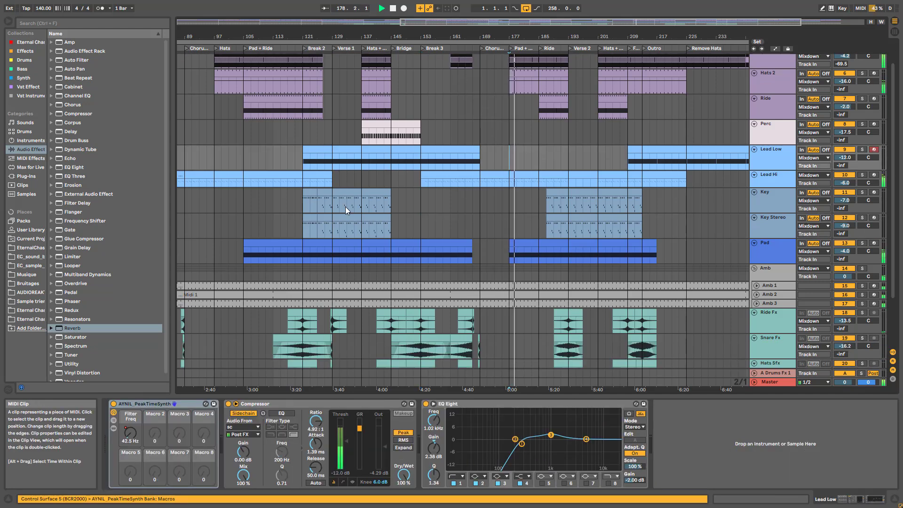
Listen to the Key Stereo part from bar 127 and the lead-up to the Perc entry from bar 135, and stop playback
scroll(345, 206, "down", 2)
left_click(324, 231)
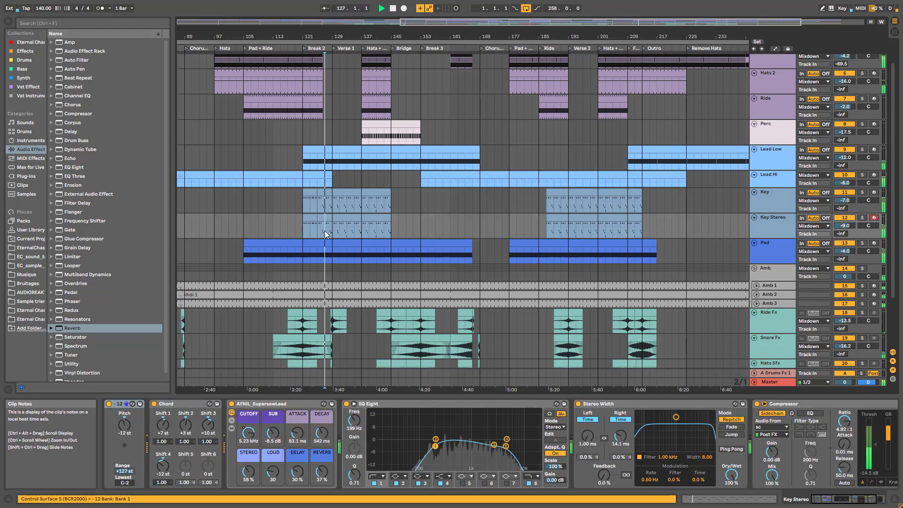
left_click(357, 134)
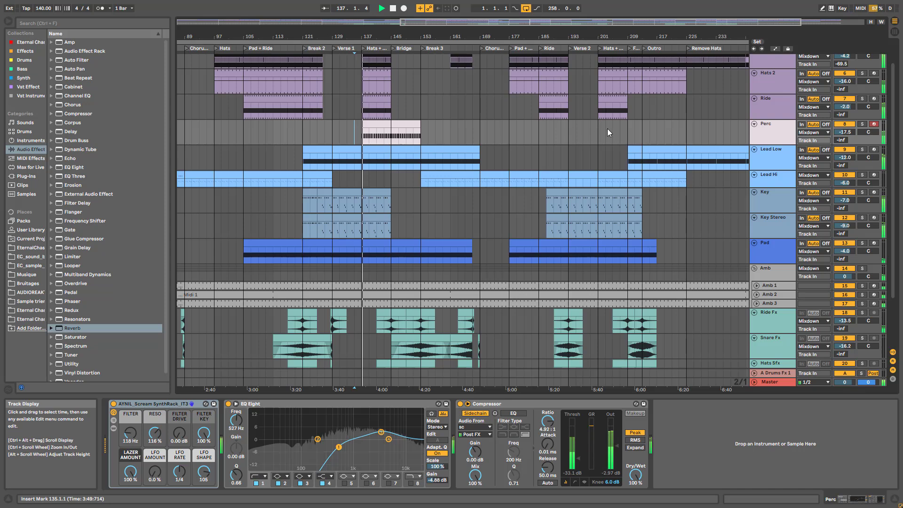
key("space")
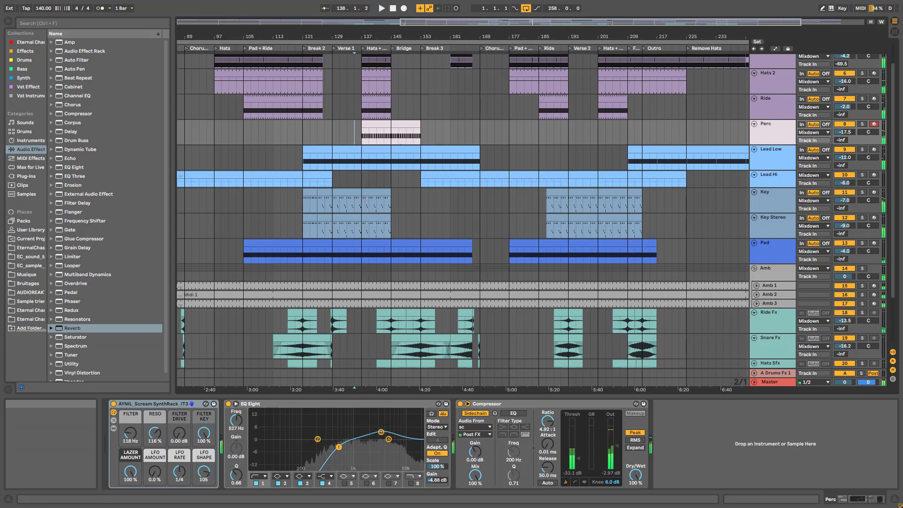
Solo the Lead Hi track and audition it from bar 169 at the start of Chorus 2 / Drop 2
scroll(564, 211, "up", 3)
left_click_drag(565, 22, 565, 9)
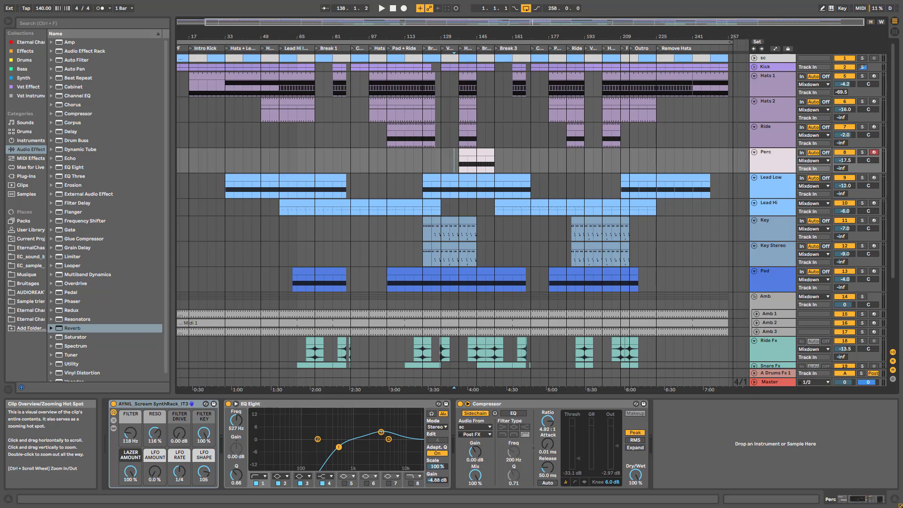
left_click(777, 202)
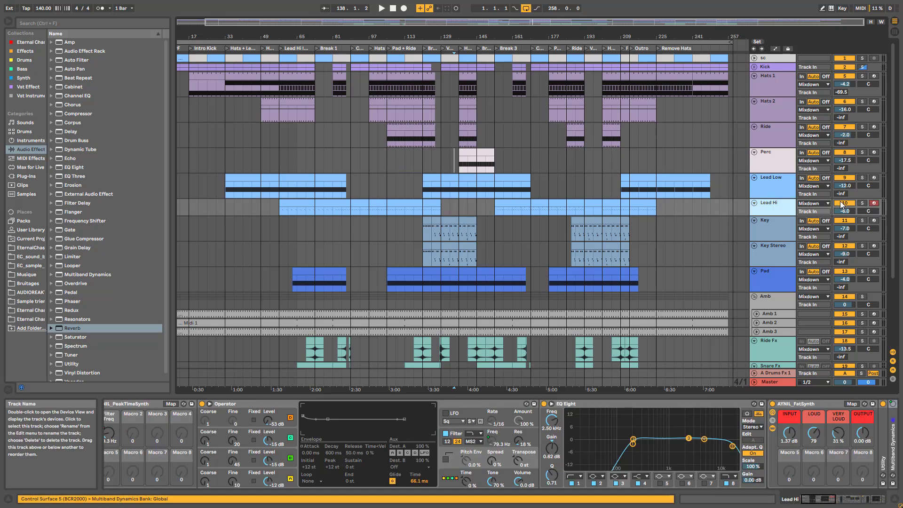
left_click(862, 204)
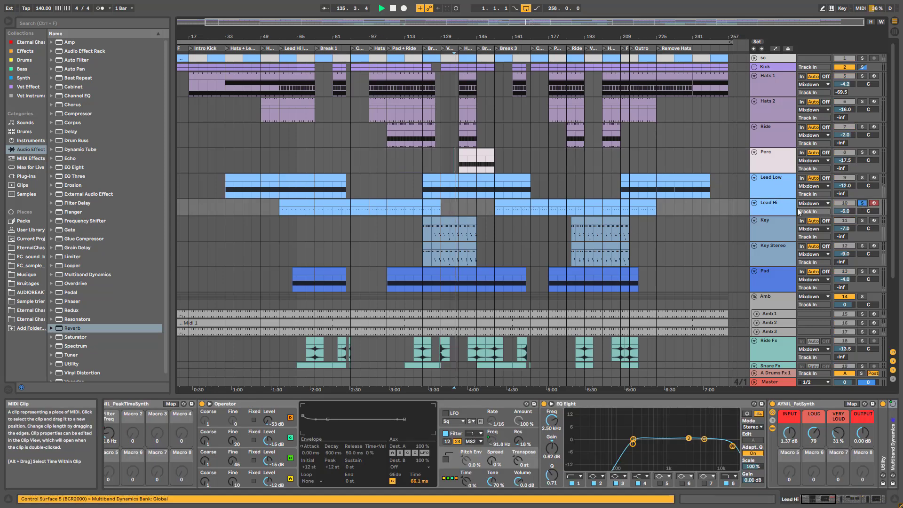
left_click(534, 208)
key("space")
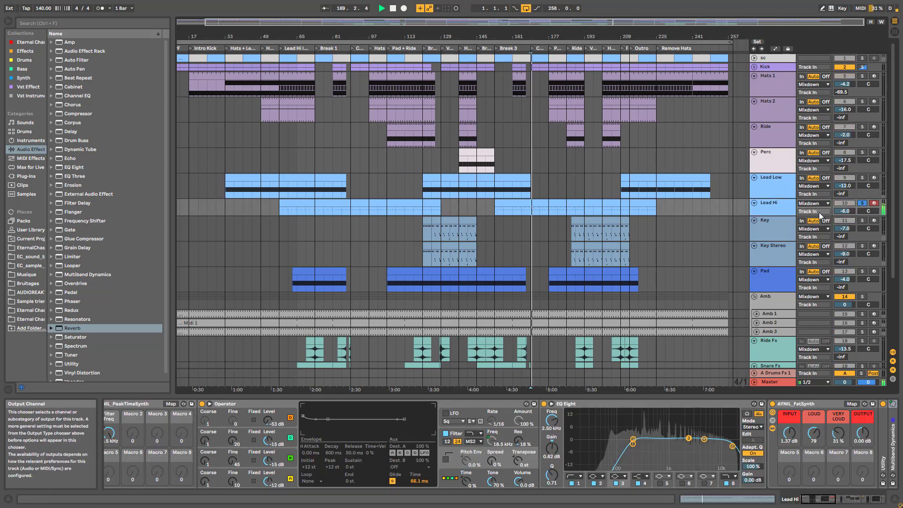
key("space")
Enlarge the Lead Hi track's height and audition its first clip from bar 105 at Pad + Ride
left_click_drag(777, 216, 777, 240)
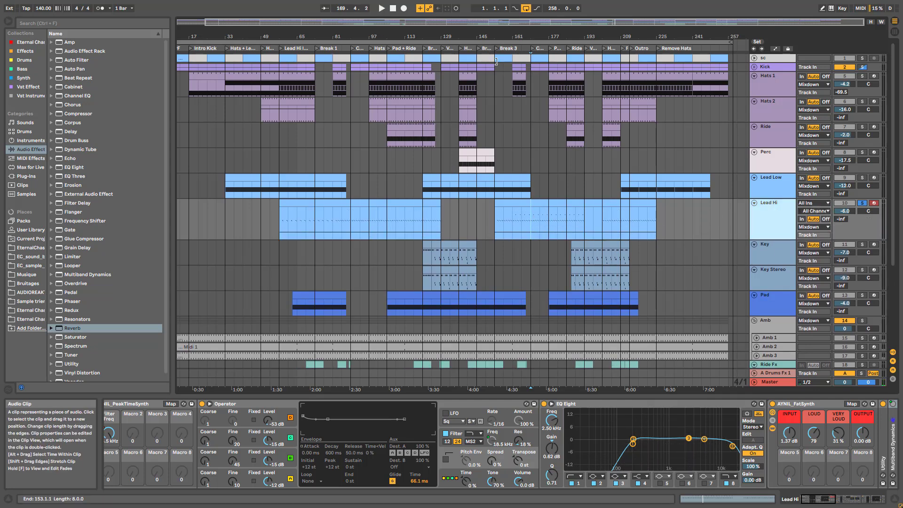
left_click(390, 203)
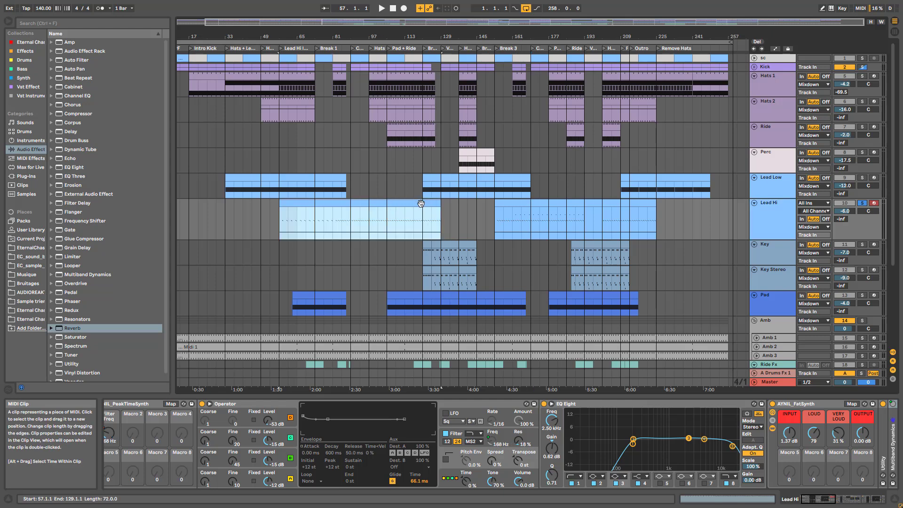
left_click(391, 232)
key("space")
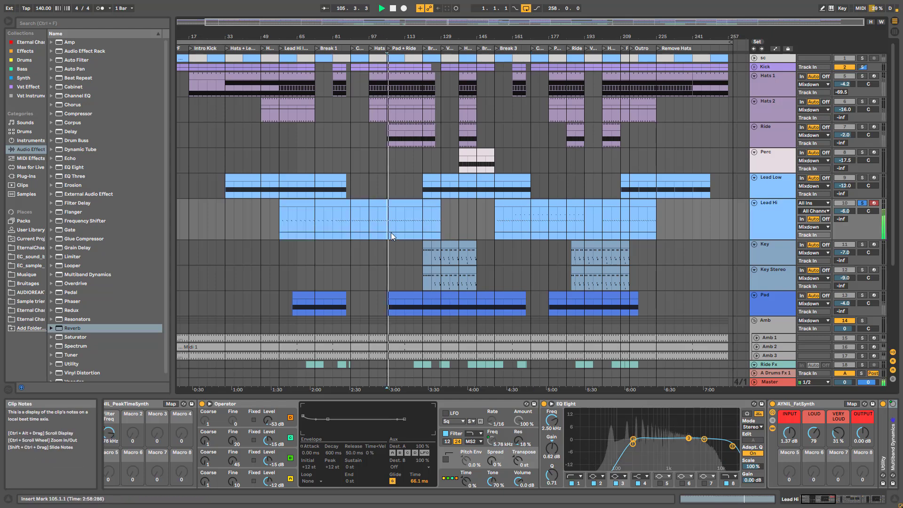
key("space")
Solo the Key track and audition it from bar 133 in Verse 1
left_click(447, 251)
key("space")
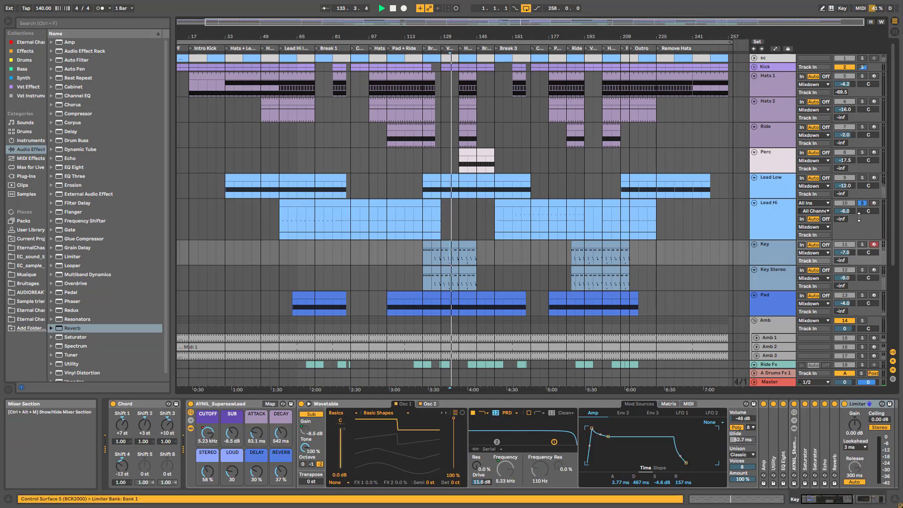
left_click(862, 245)
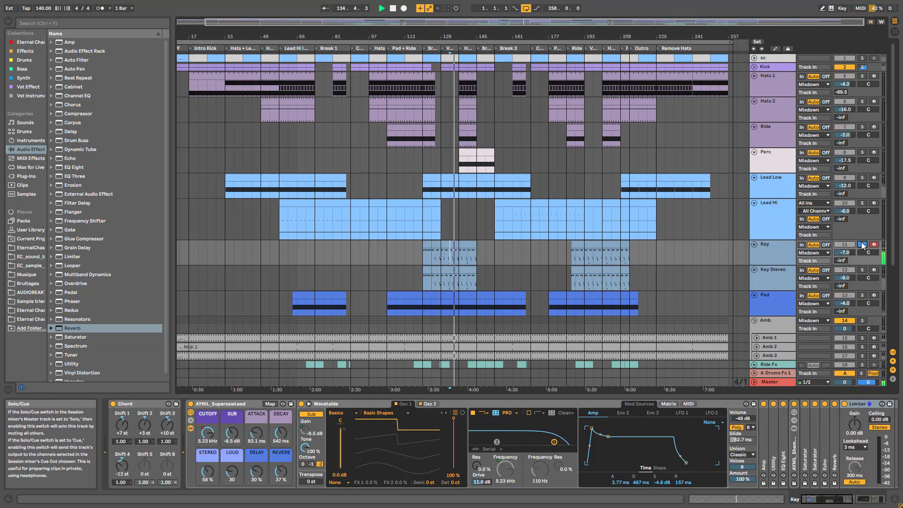
key("space")
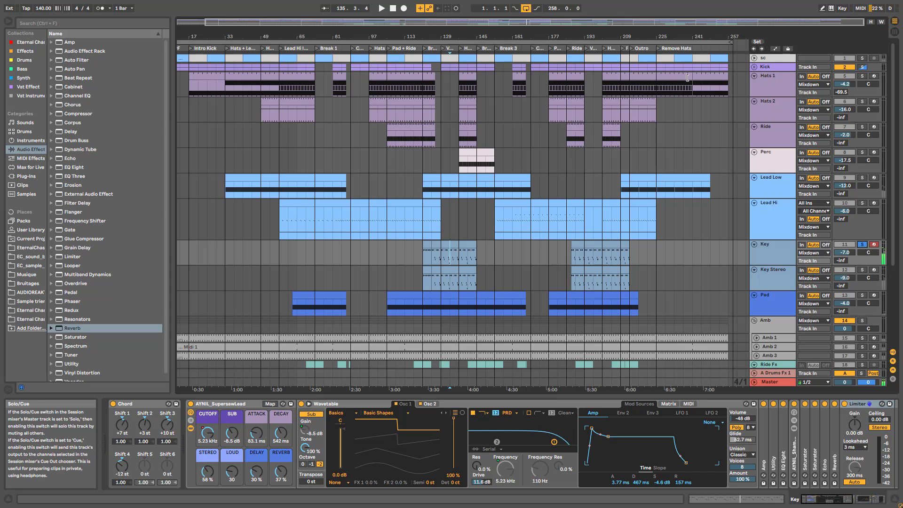
Examine the arrangement section by section from the intro to Remove Hats, checking where each track's clips enter and drop out
left_click_drag(306, 22, 260, 75)
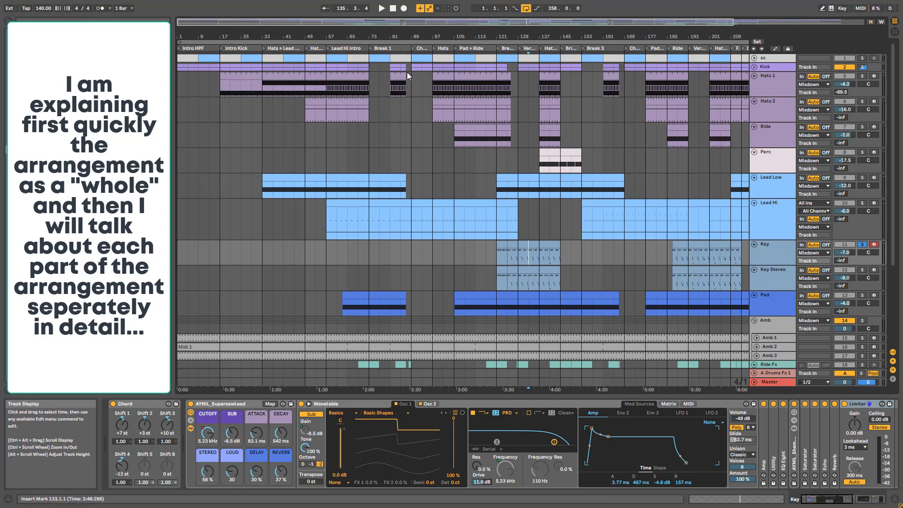
scroll(409, 73, "up", 5, "ctrl")
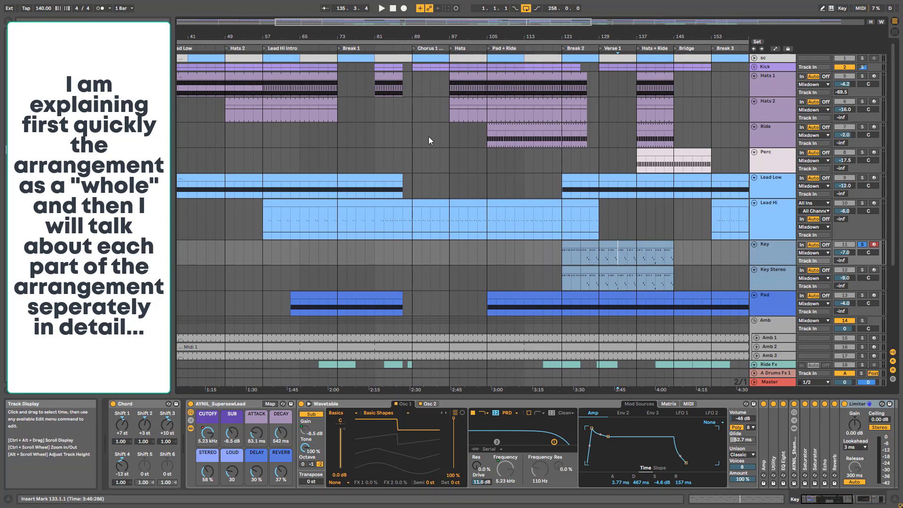
scroll(526, 50, "right", 8)
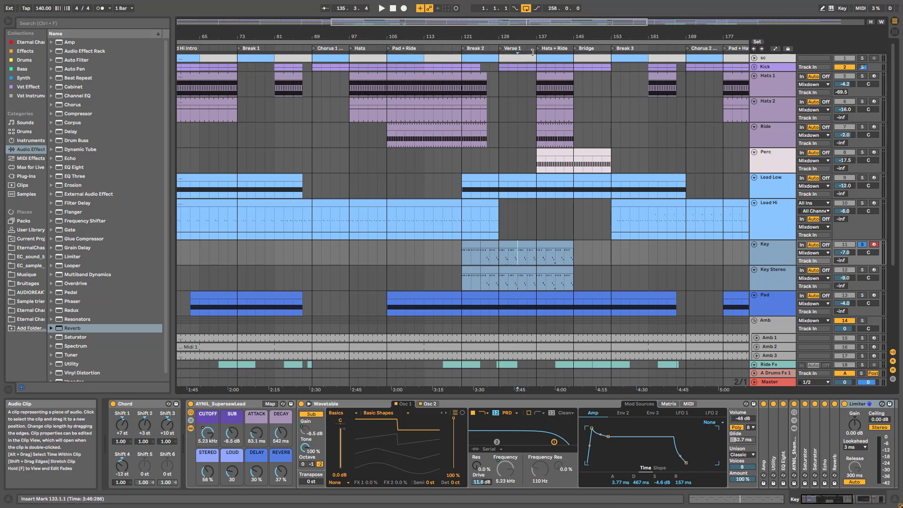
left_click_drag(523, 22, 558, 37)
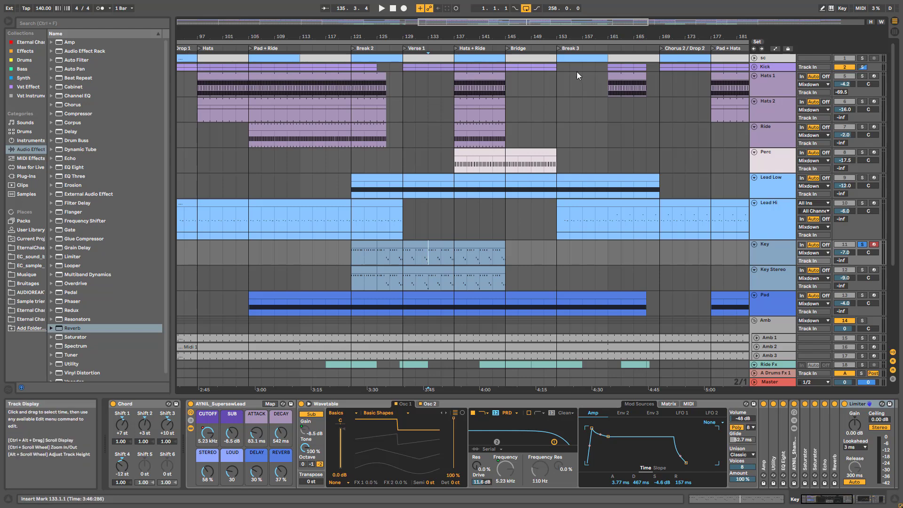
scroll(539, 26, "right", 6)
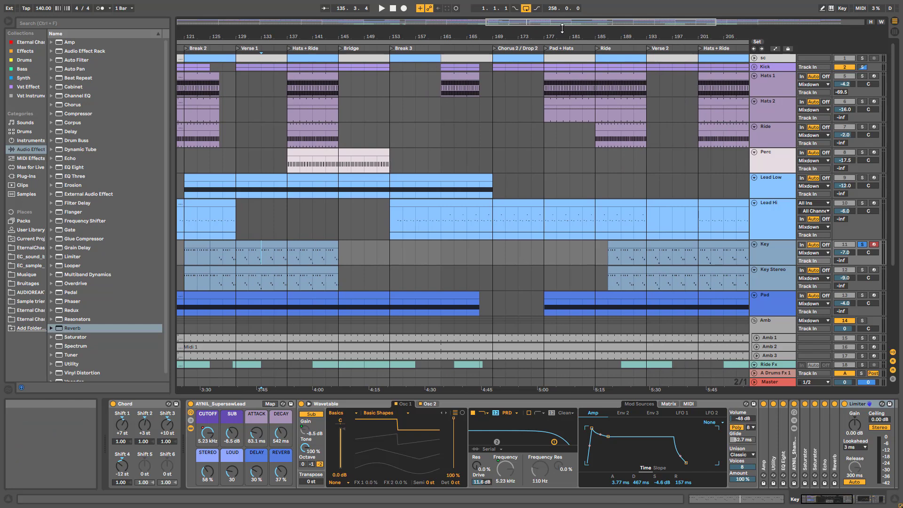
left_click_drag(584, 24, 591, 37)
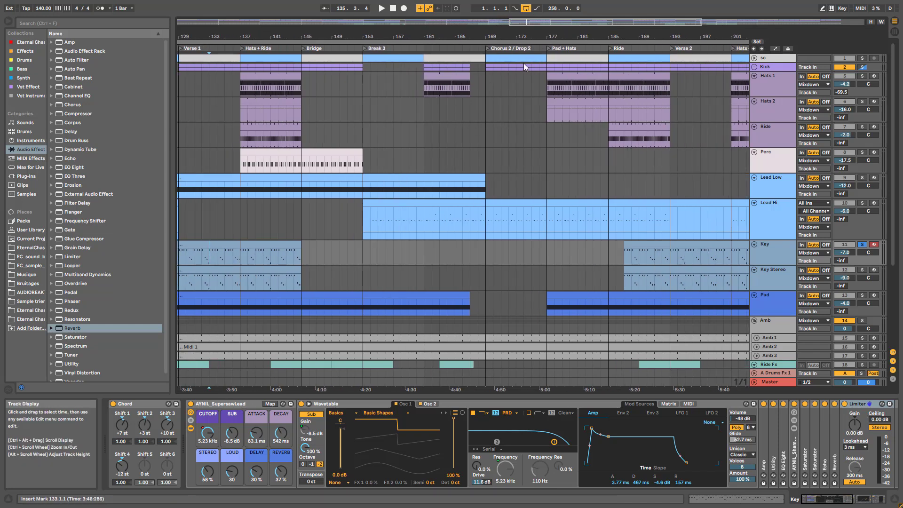
left_click_drag(531, 22, 571, 20)
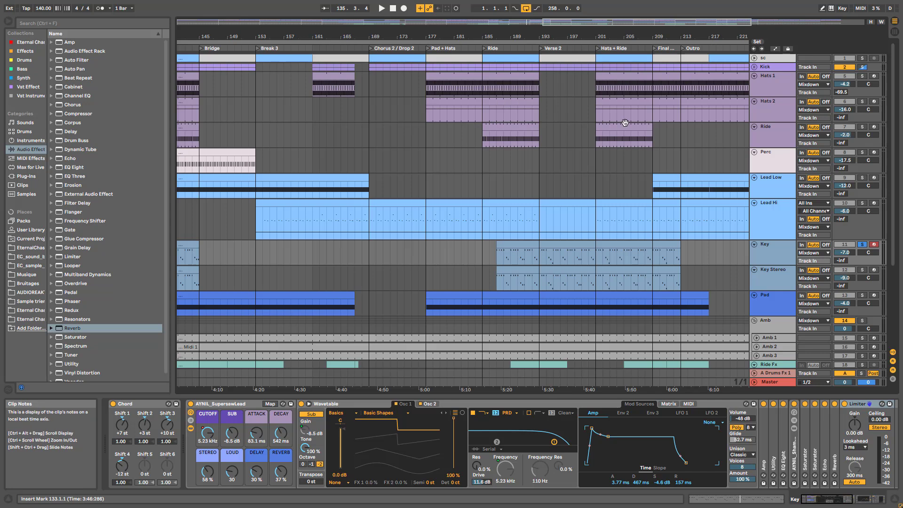
left_click_drag(573, 37, 438, 28)
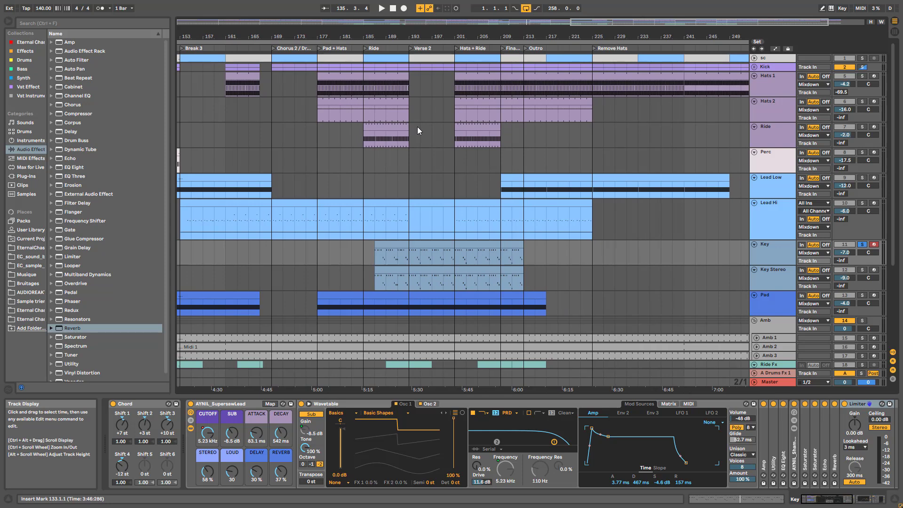
left_click(454, 160)
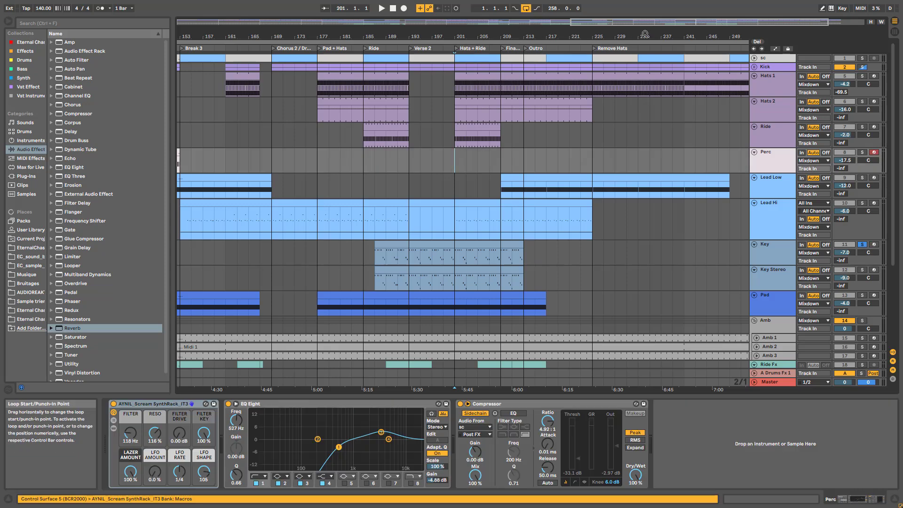
left_click_drag(553, 23, 553, 6)
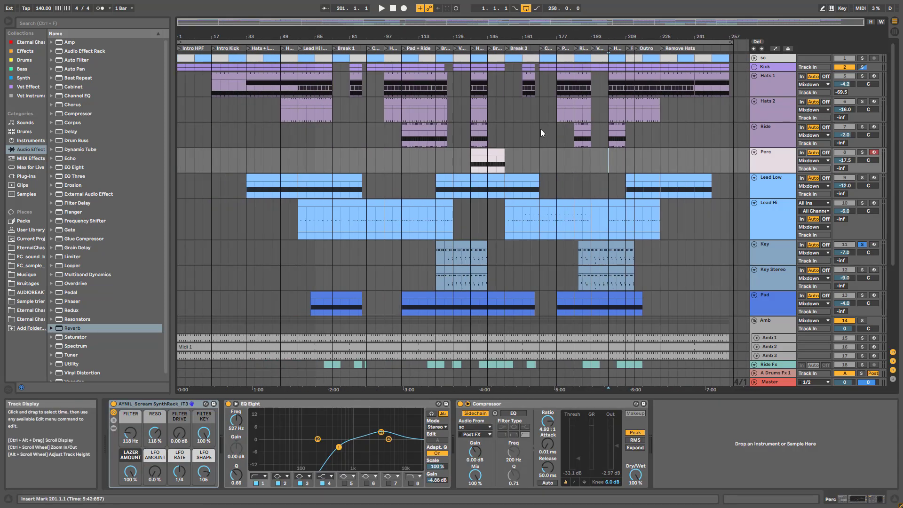
Place the insert marker at bar 1 at the start of Intro HPF and show the Kick track's devices
left_click_drag(292, 22, 292, 41)
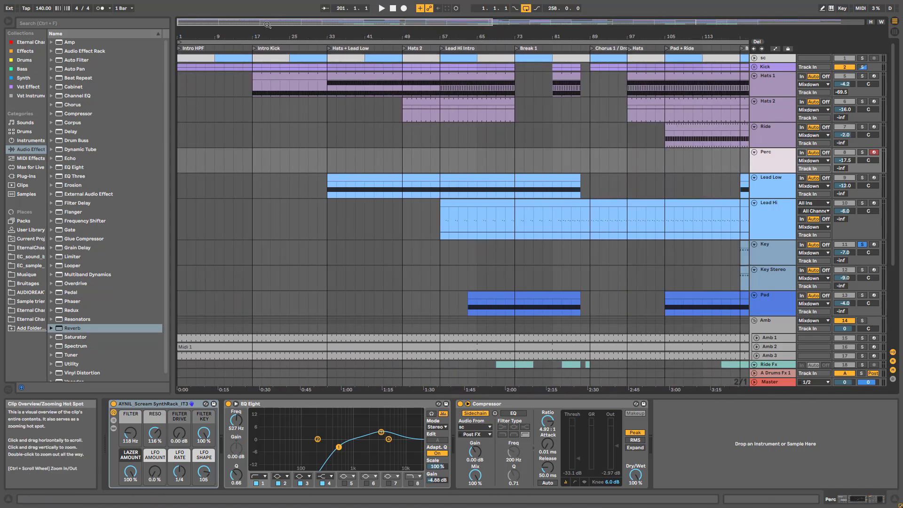
key("minus")
left_click(178, 229)
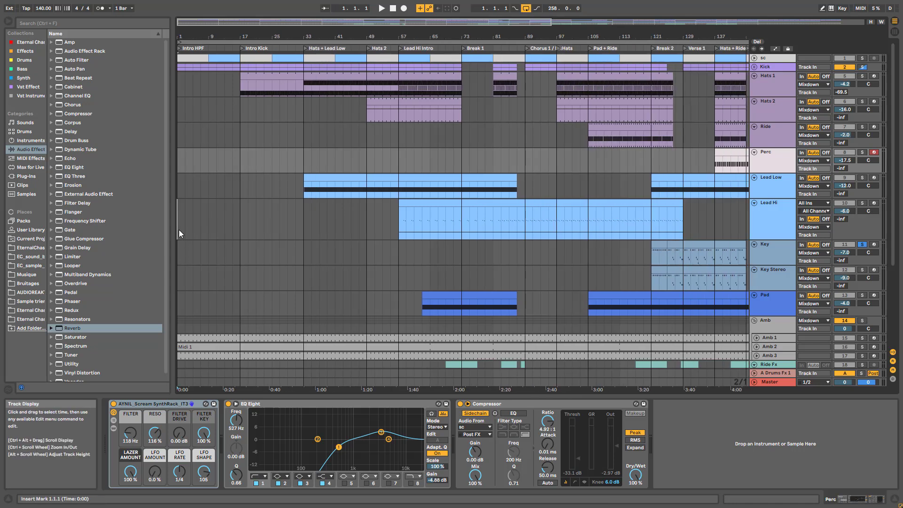
left_click(778, 68)
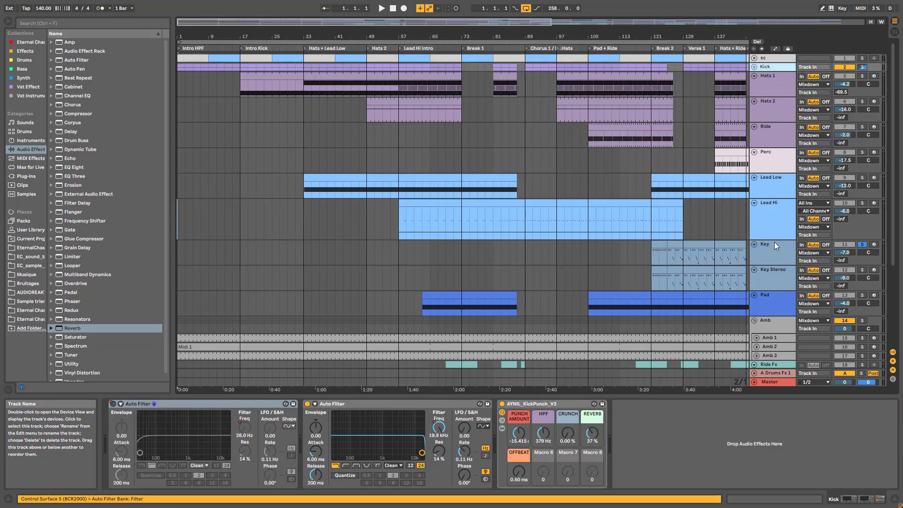
Collapse the Amb group and play the intro from bar 1 with the Mixdown track selected and the Key solo off
scroll(774, 320, "down", 3)
left_click(755, 245)
left_click(769, 335)
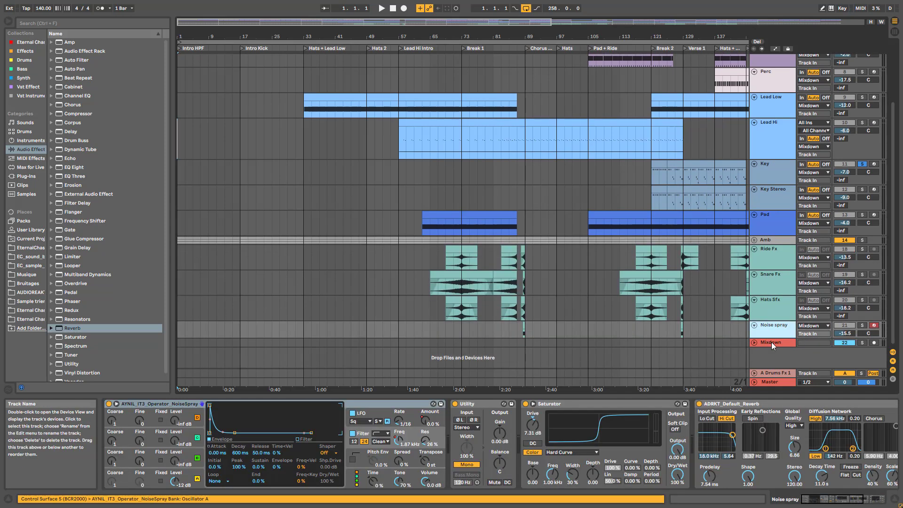
left_click(772, 344)
key("space")
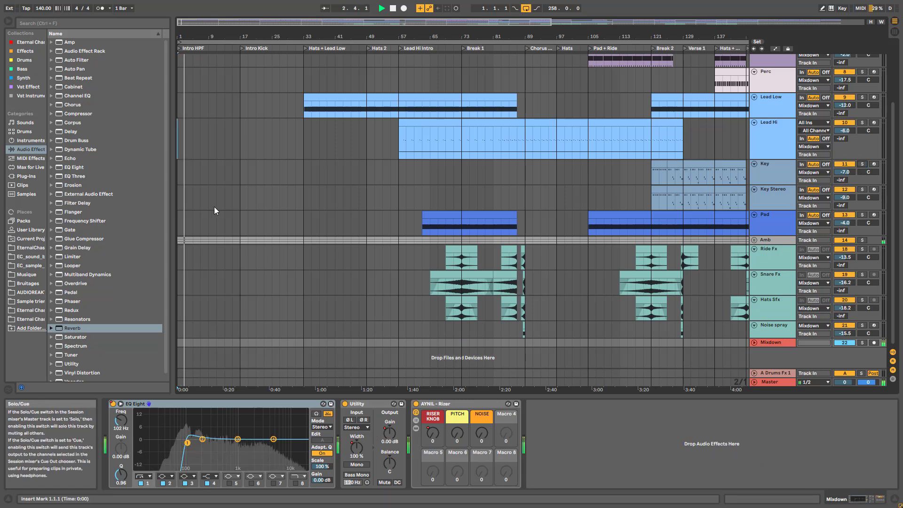
Restart playback from the Intro Kick section at bar 17
left_click(239, 341)
key("space")
scroll(296, 266, "up", 5)
key("space")
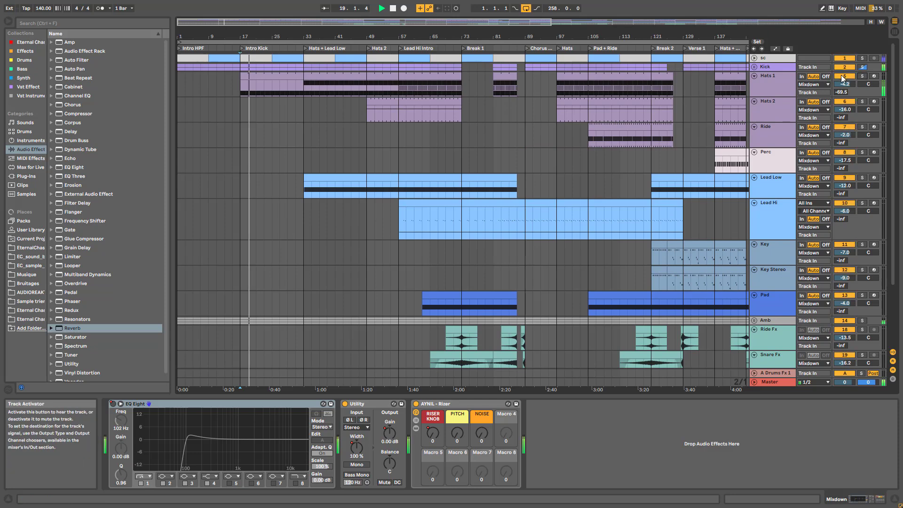
Fold all tracks to their minimum height and place the stopped insert marker at bar 33 on the Ride track
left_click(752, 77, "alt")
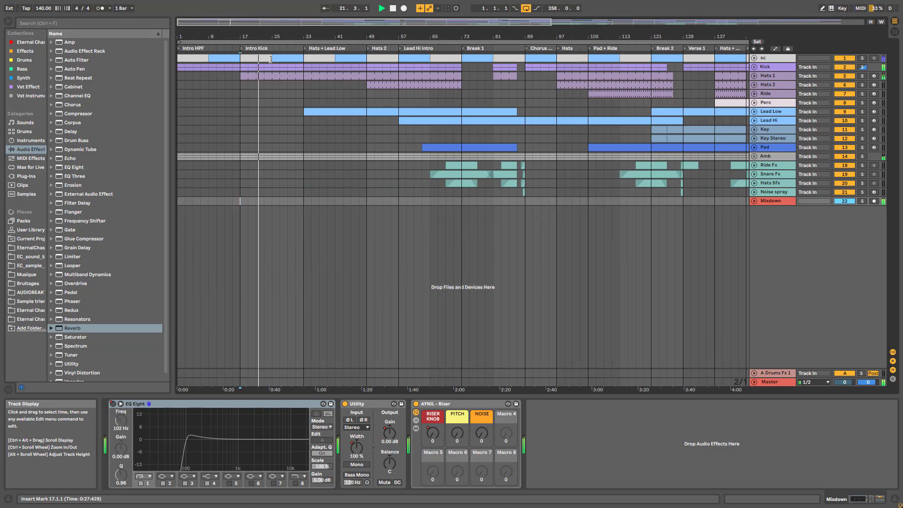
key("space")
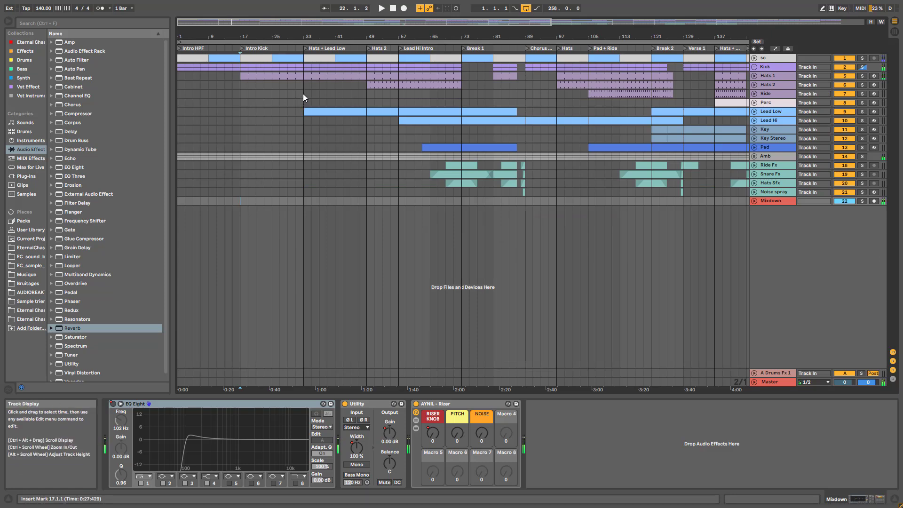
left_click(303, 94)
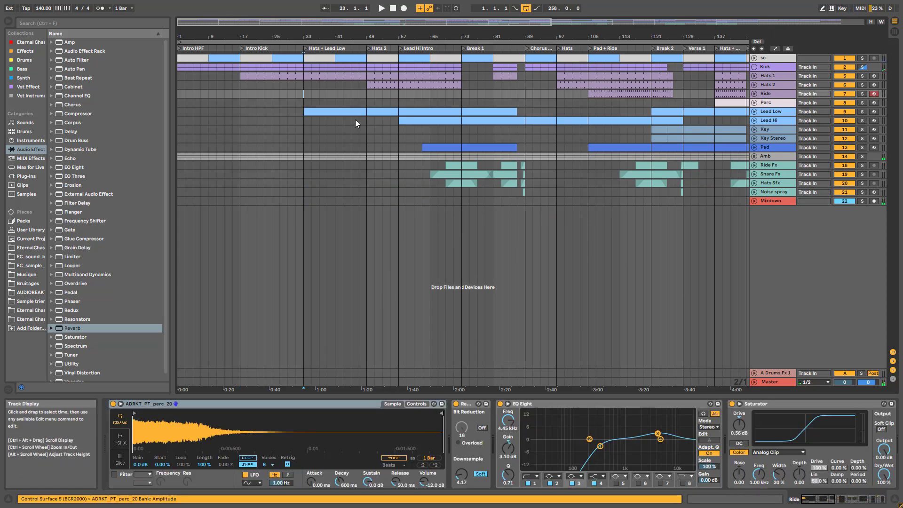
Unfold the Lead Low and Hats 1 tracks and play the Hats + Lead Low section from bar 33, ending with the marker at bar 49
left_click(755, 111)
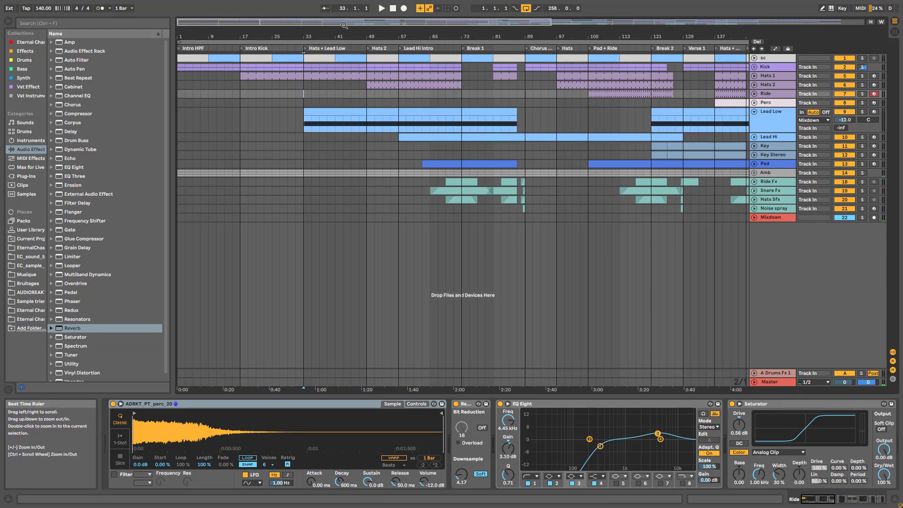
left_click_drag(343, 26, 344, 34)
left_click(755, 76)
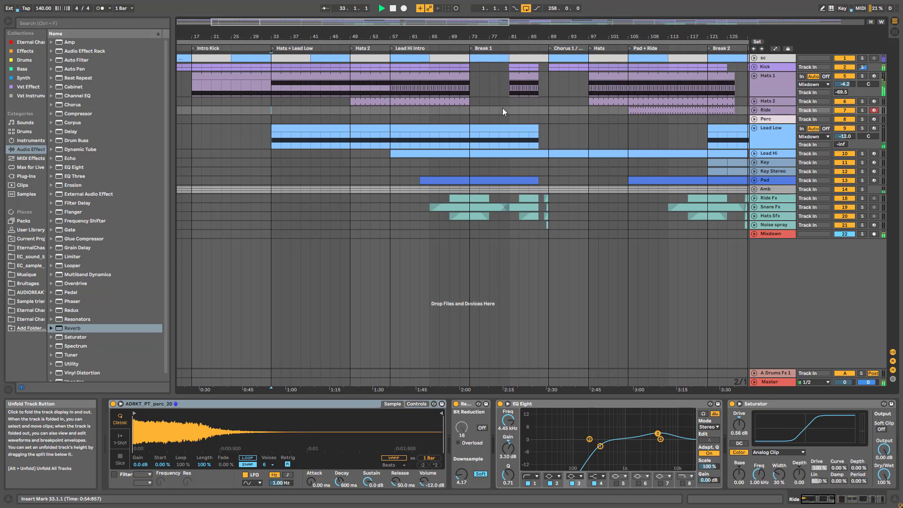
left_click(353, 120)
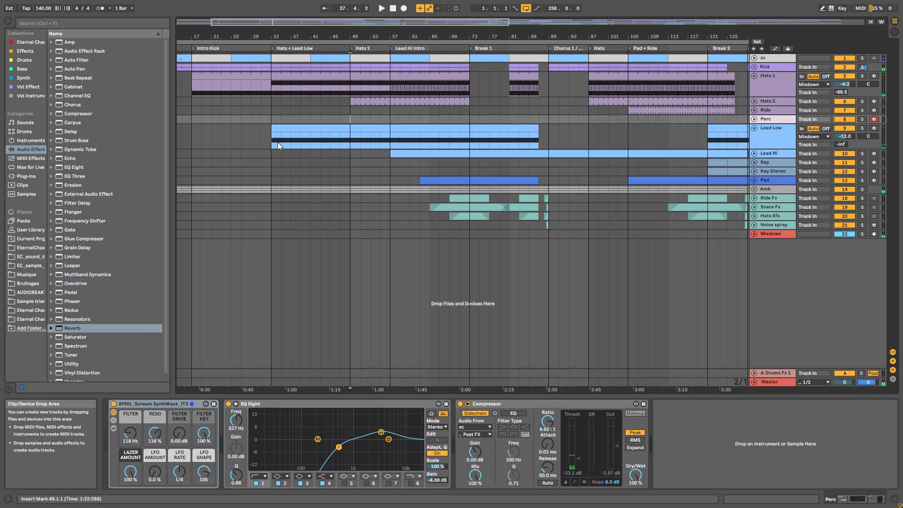
Show the arrangement's automation lanes and display the Filter Freq macro envelope on the Lead Low track
key("a")
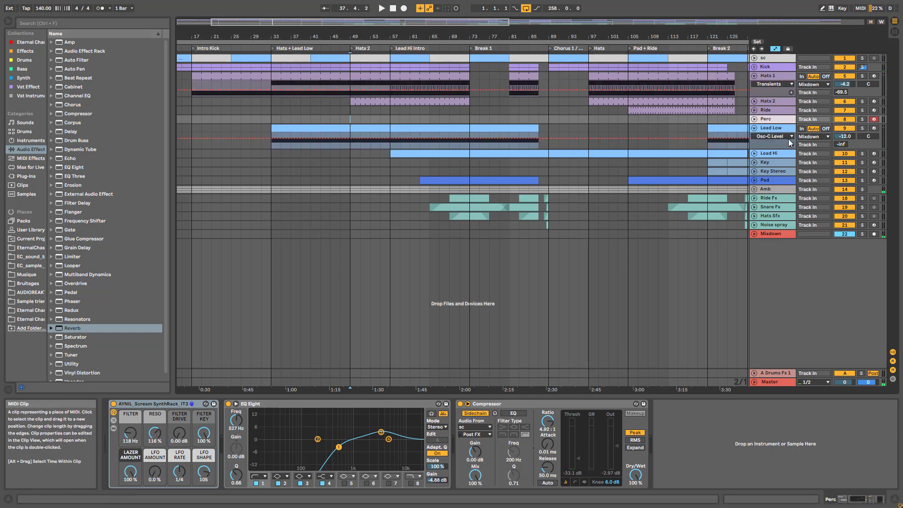
left_click(787, 137)
scroll(803, 163, "up", 10)
left_click_drag(846, 205, 844, 166)
left_click(784, 137)
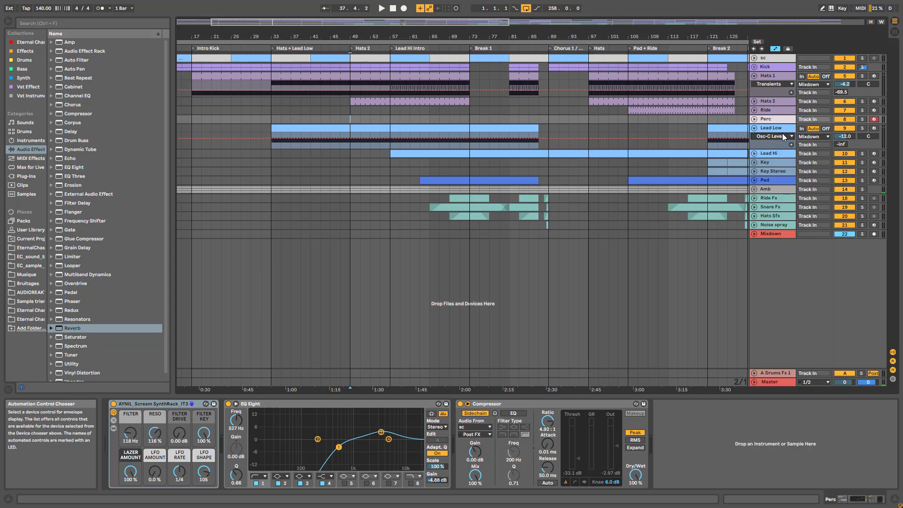
left_click(790, 137)
scroll(791, 280, "down", 1)
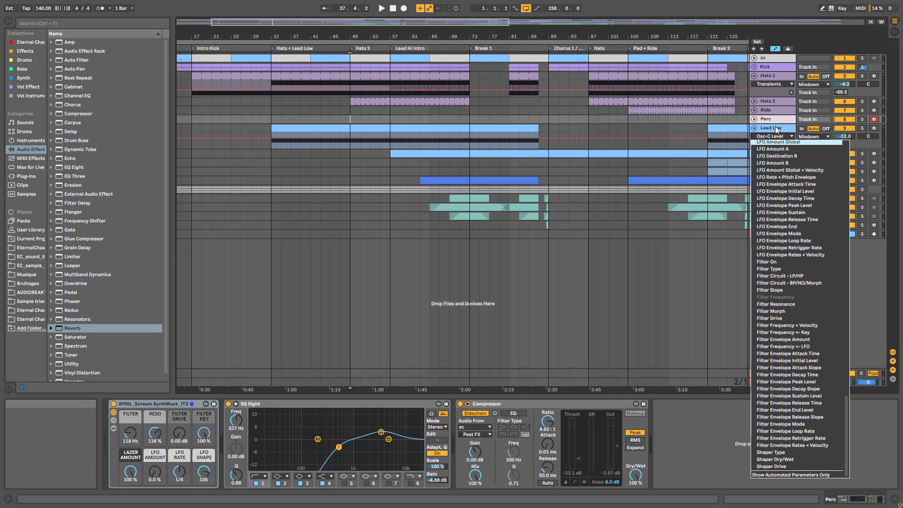
left_click(775, 131)
left_click(130, 432)
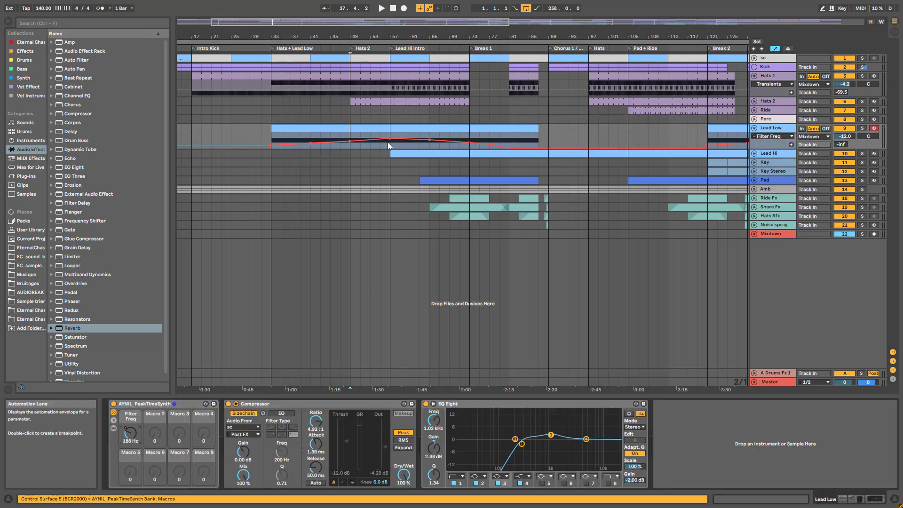
Play the start of the Hats 2 section from bar 49 and stop playback
left_click(347, 137)
key("space")
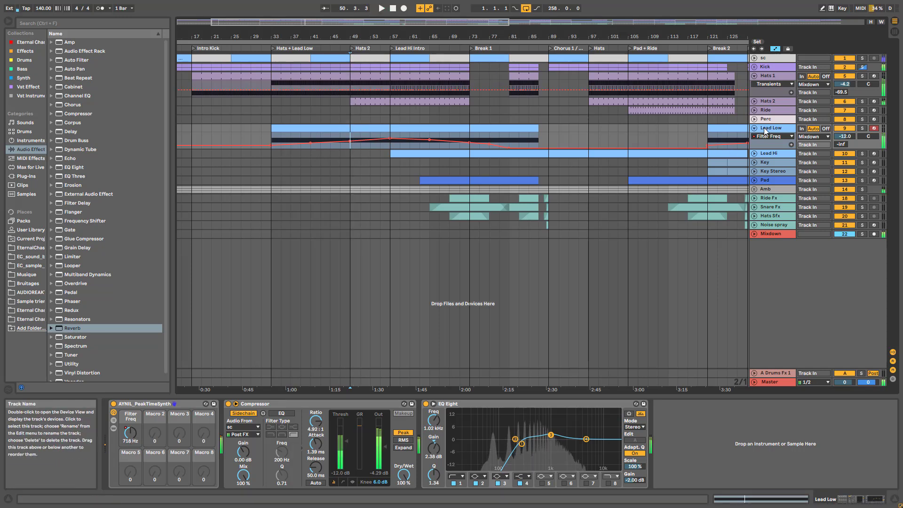
key("space")
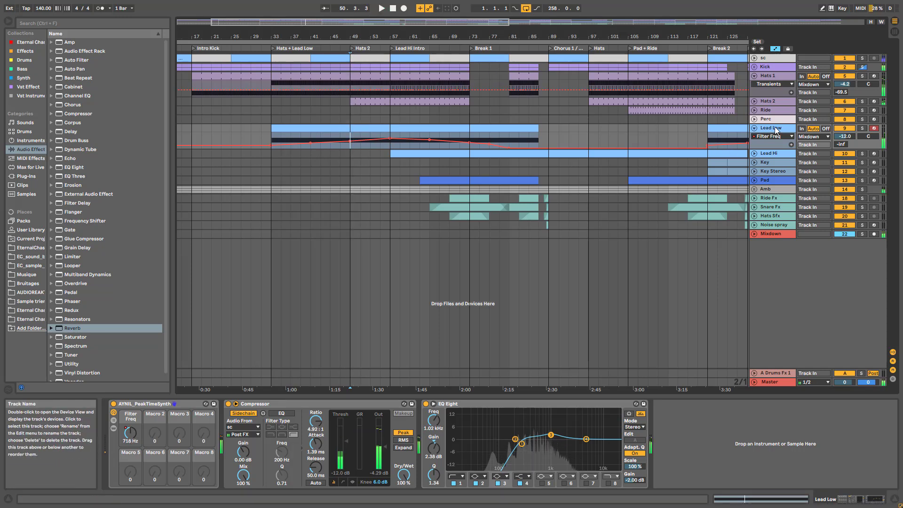
Unfold the Lead Hi track and display its AYNIL PeakTimeSynth Filter Freq automation
left_click(766, 154)
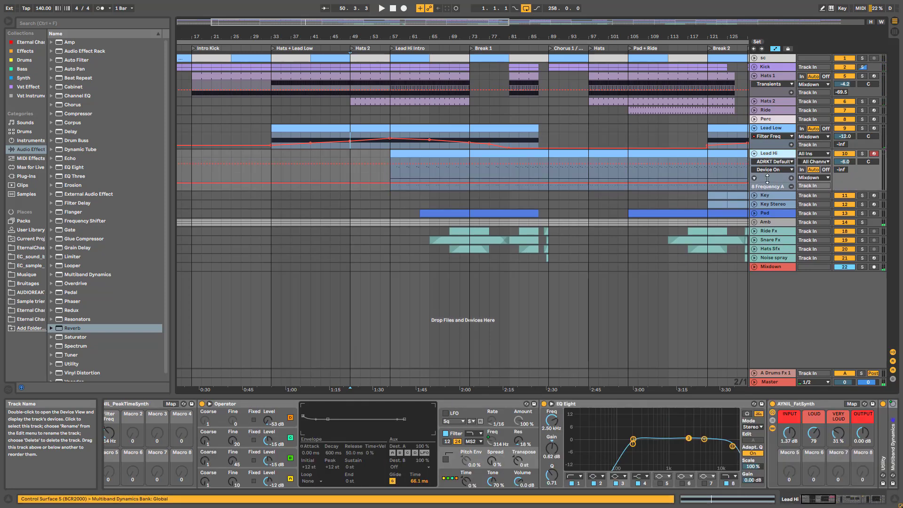
left_click(778, 131)
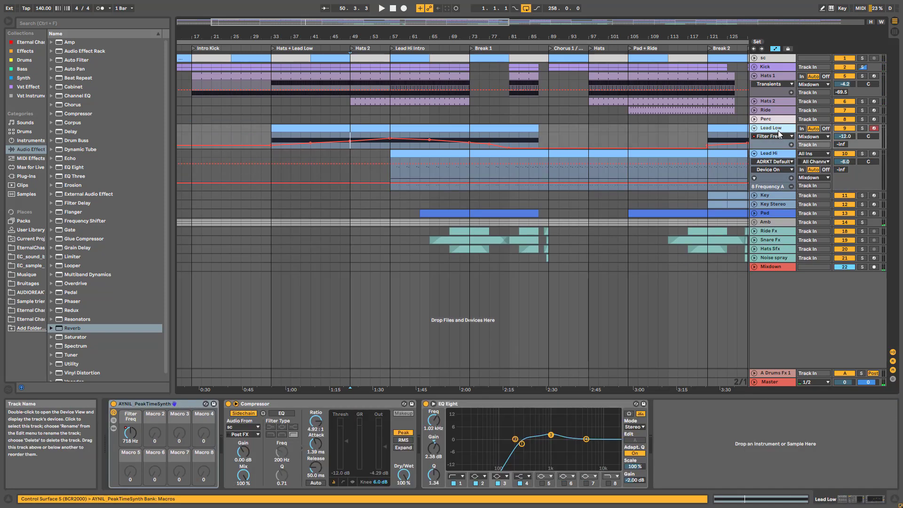
left_click(763, 155)
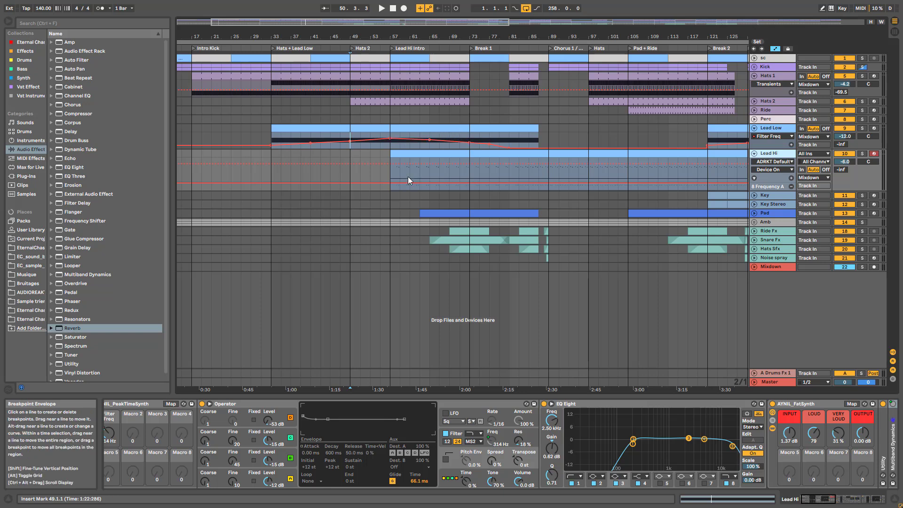
left_click(769, 169)
left_click(780, 267)
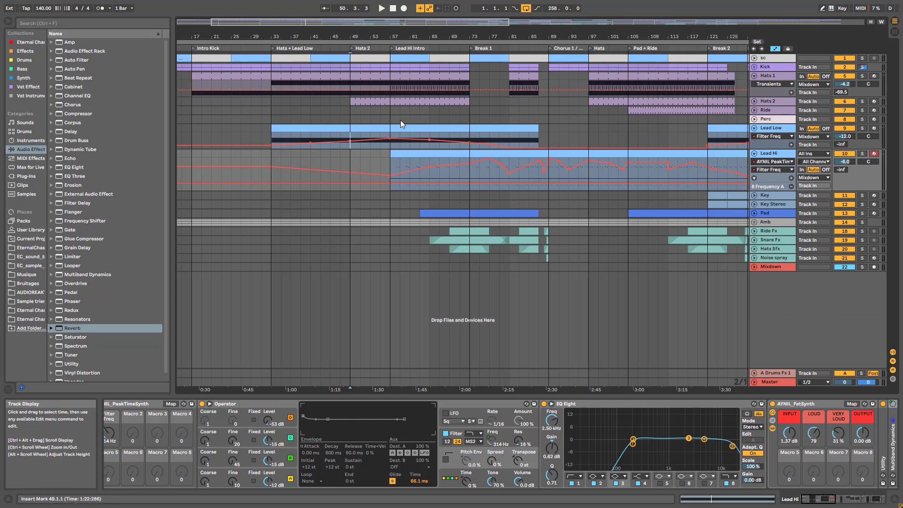
Play the Lead Hi Intro section and briefly solo the Pad track during playback
left_click(391, 170)
key("space")
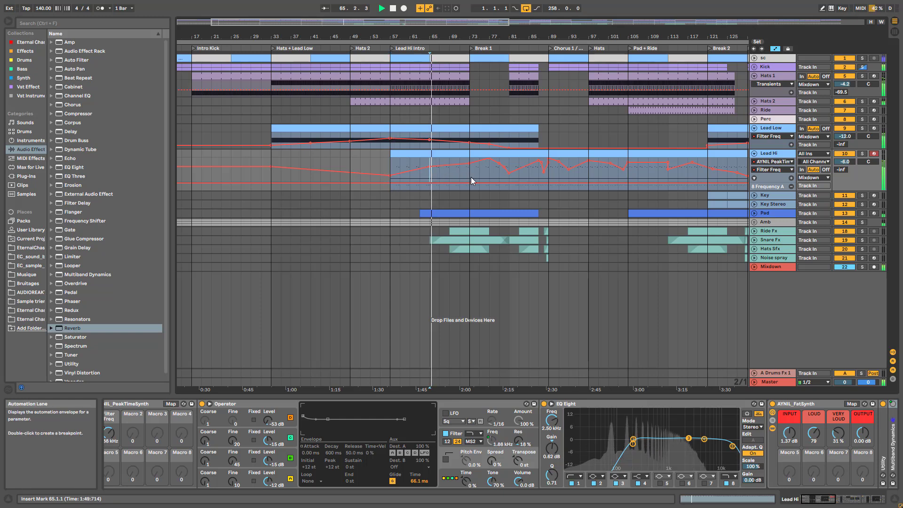
left_click(862, 213)
left_click(863, 213)
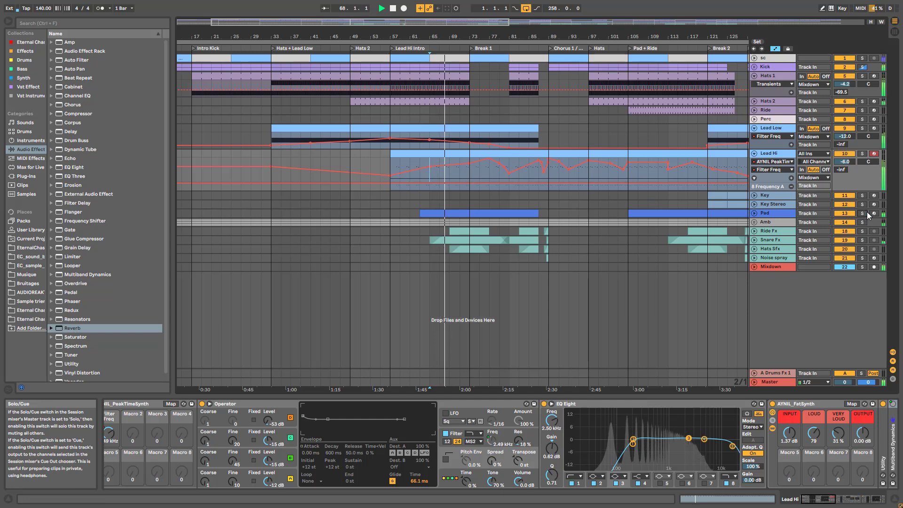
Unfold the Hats 2 track and play short passages from early in Lead Hi Intro and from bar 71
left_click(754, 102)
key("space")
left_click(401, 120)
key("space")
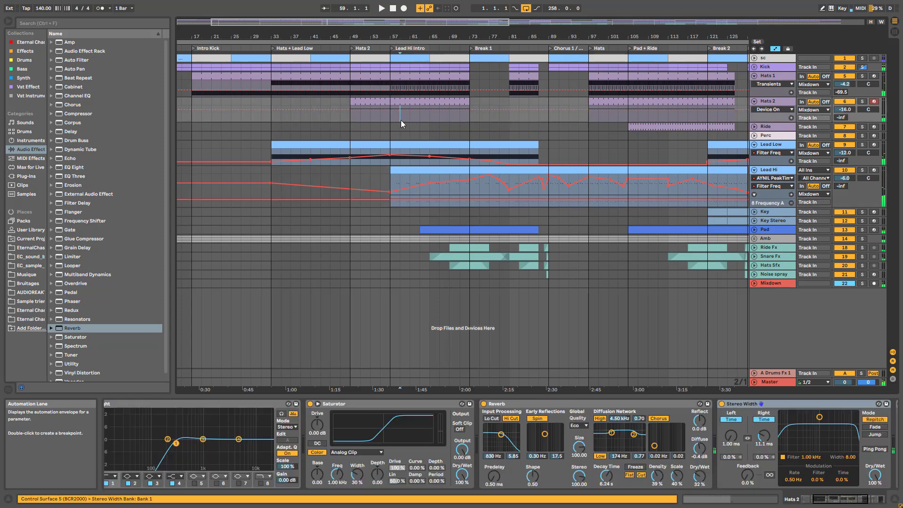
key("space")
left_click(455, 115)
key("space")
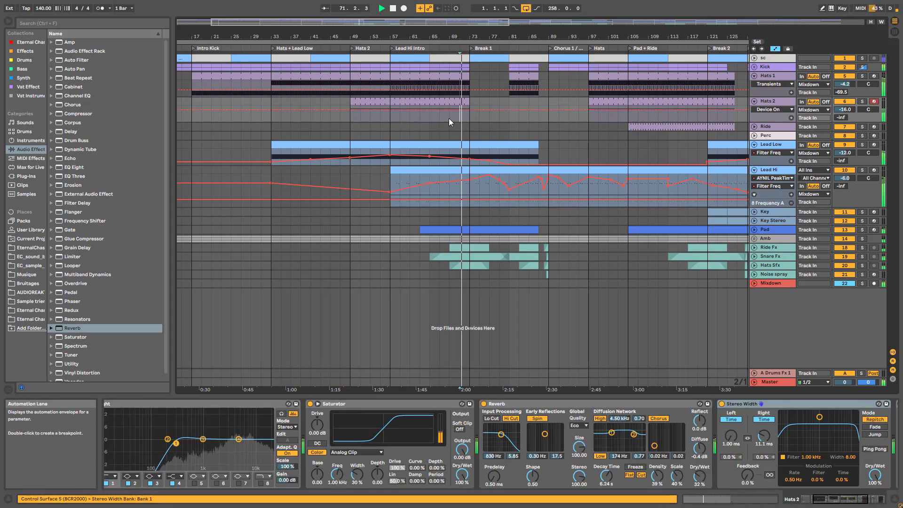
key("space")
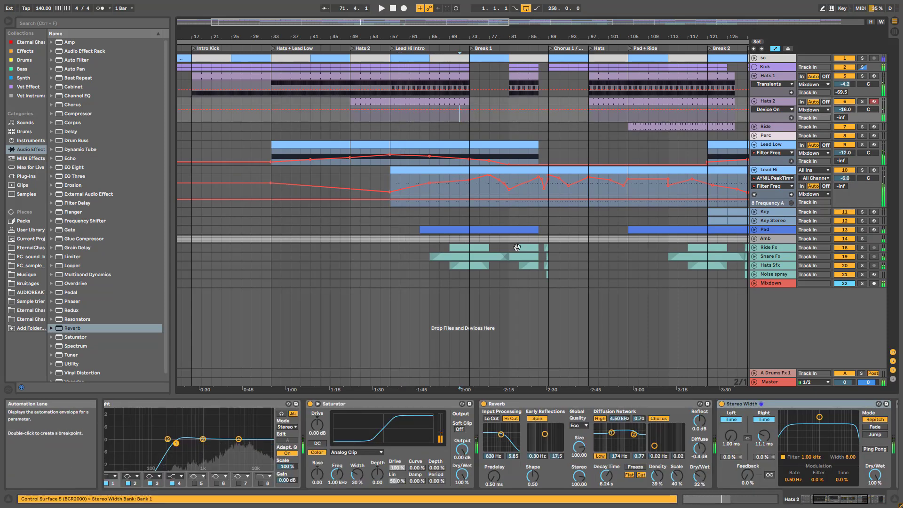
Unfold the Mixdown track to show its EQ Eight Device On automation and play from bar 67 towards Break 1
left_click(753, 283)
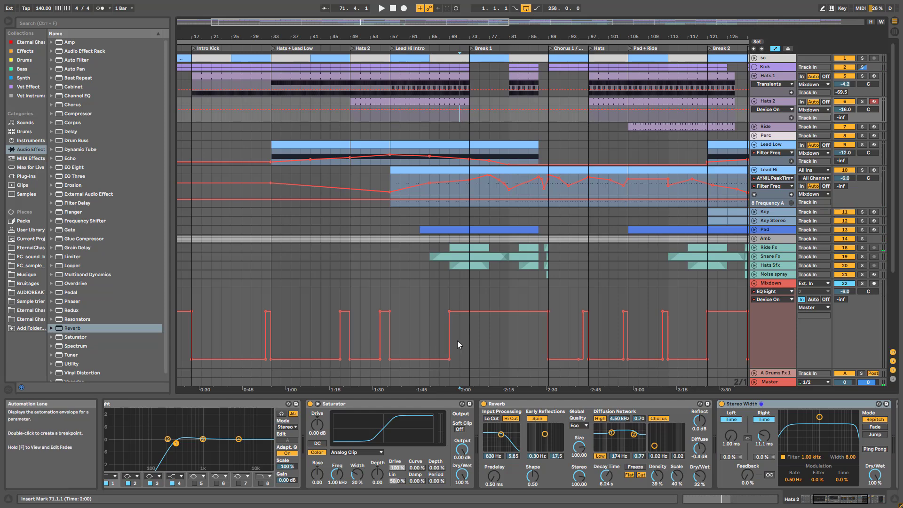
left_click(469, 339)
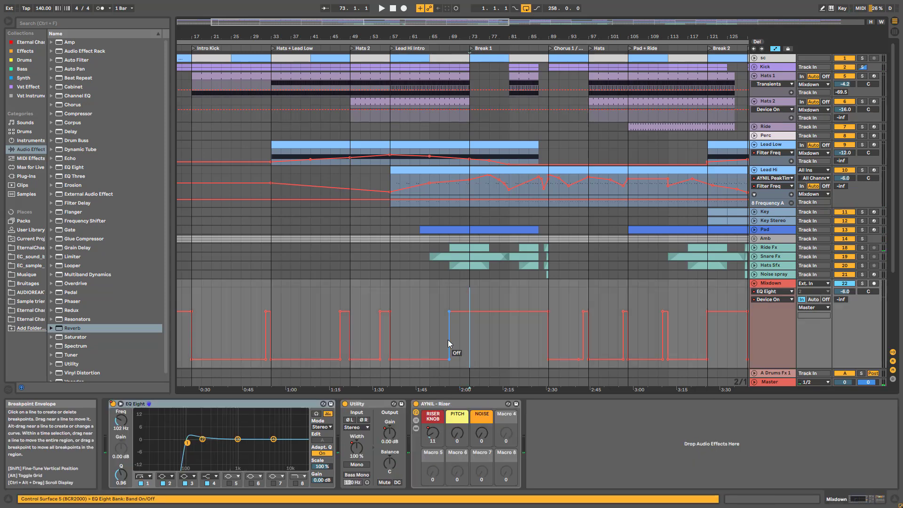
left_click(439, 332)
key("space")
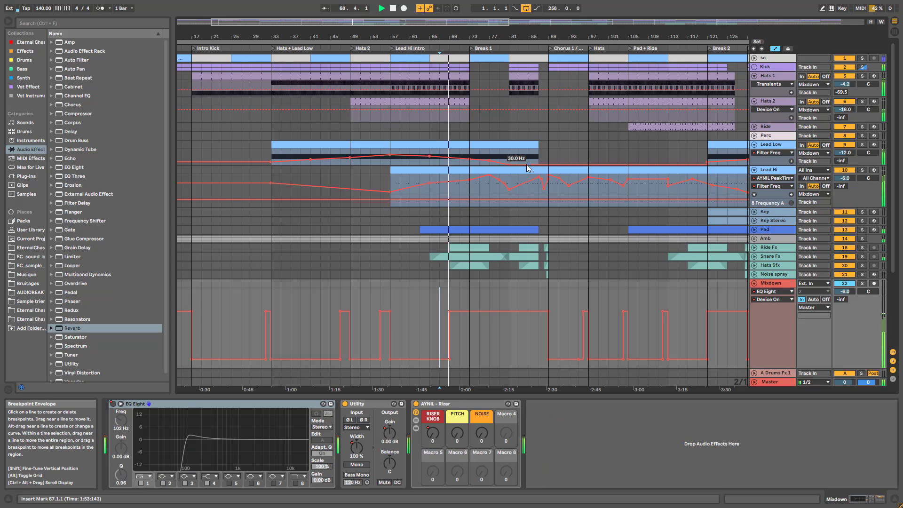
left_click_drag(442, 22, 425, 37)
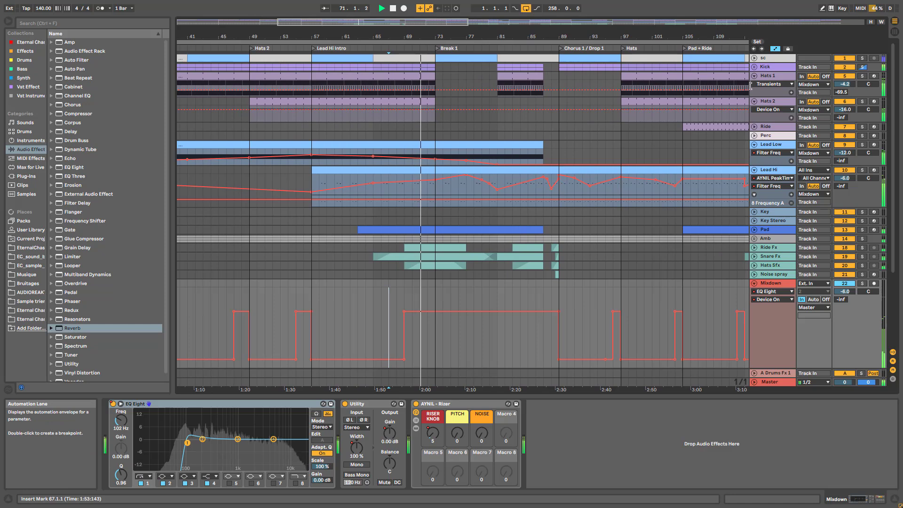
Unfold the Kick group and its inner Kick track and display the EC BEATREPEAT RACK Repeat automation
left_click(753, 66)
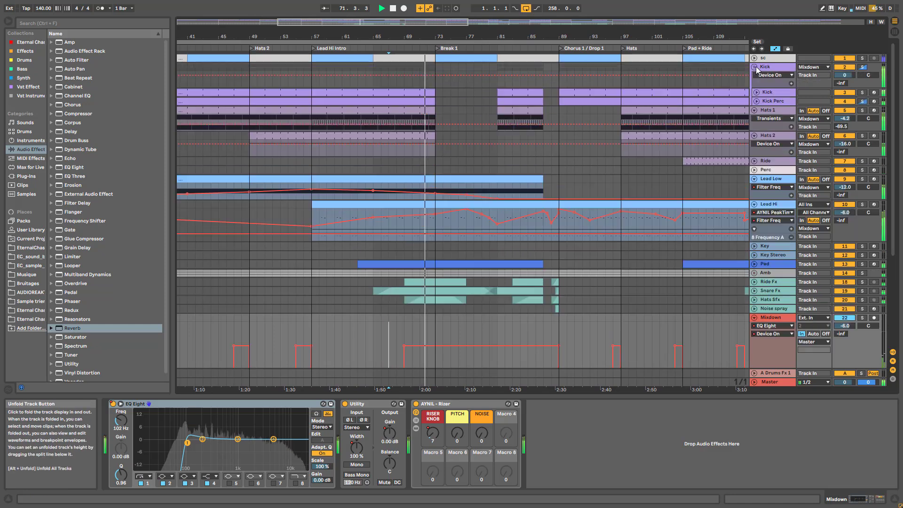
left_click(757, 93)
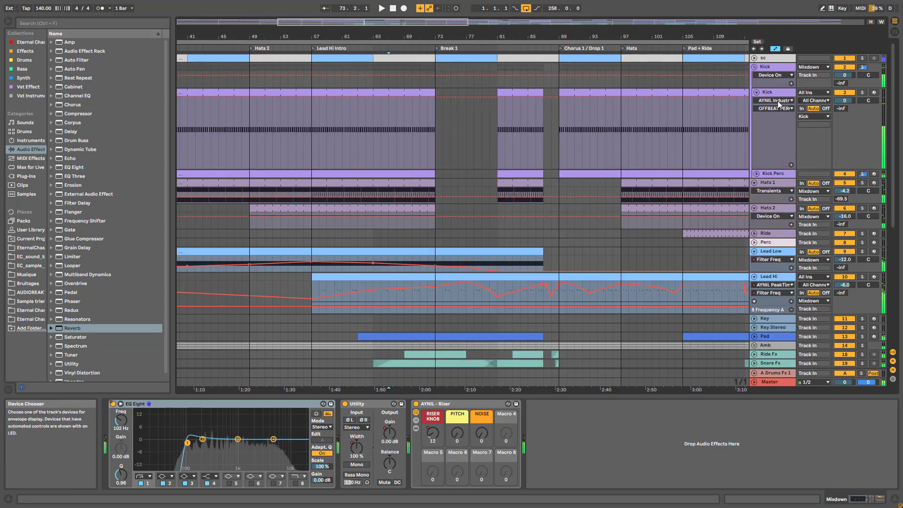
left_click(776, 101)
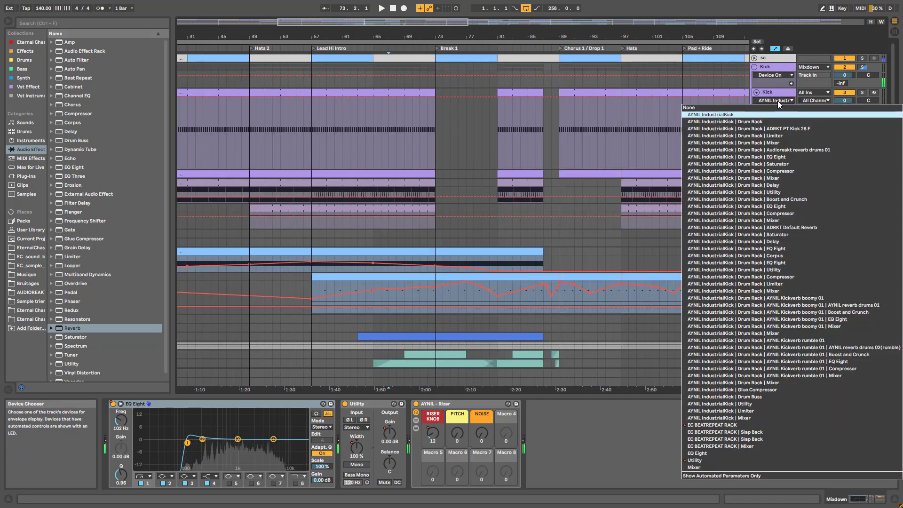
left_click(712, 426)
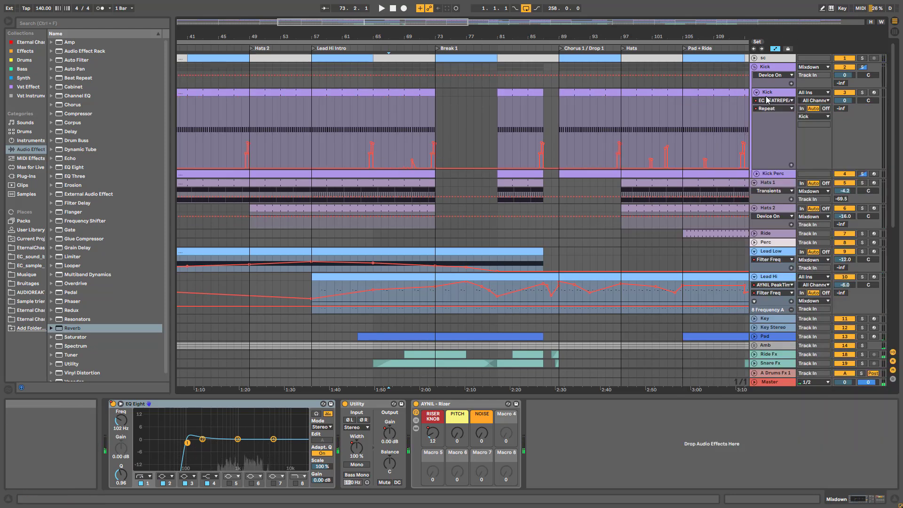
Solo the inner Kick track to audition its beat repeat from bar 64, and fold the Kick group again
left_click(841, 117)
left_click(863, 93)
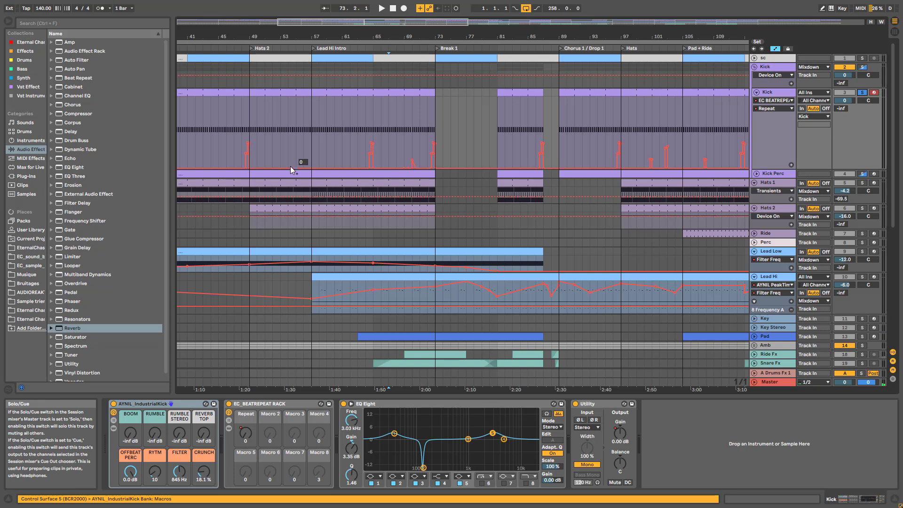
left_click(369, 134)
key("space")
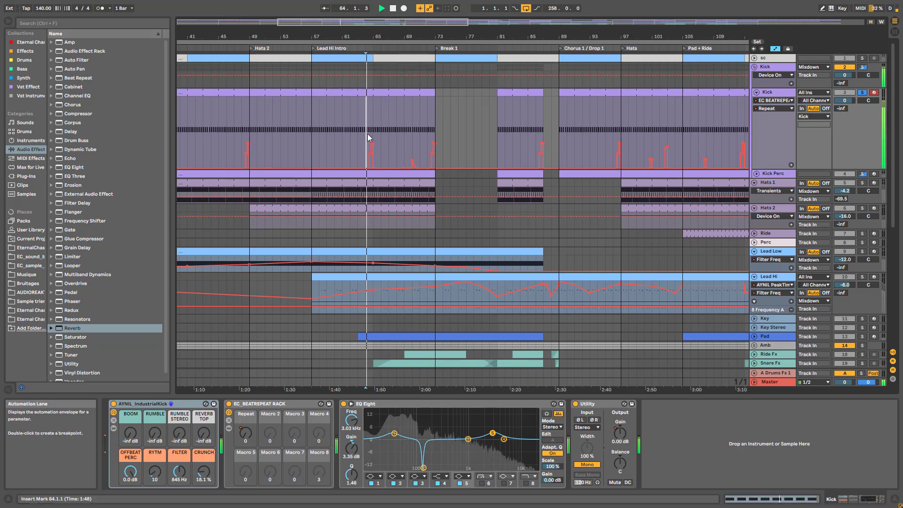
key("space")
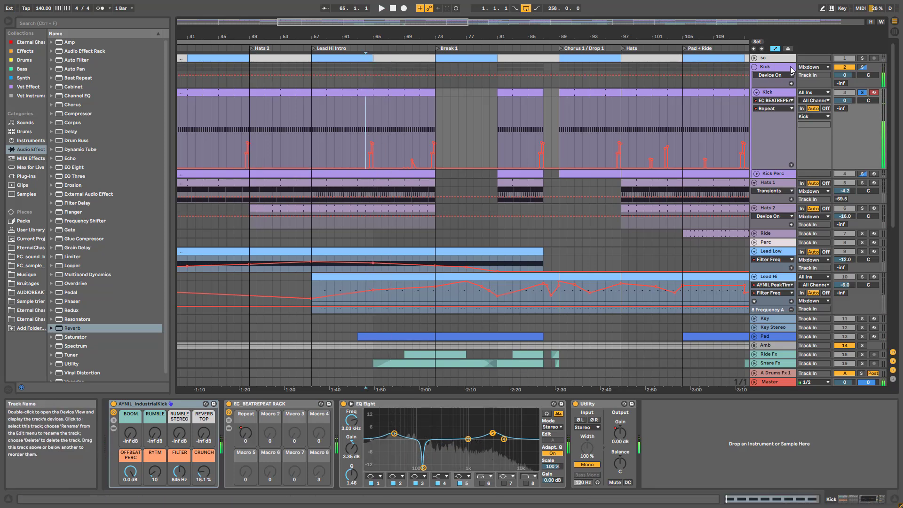
left_click(756, 92)
left_click(756, 69)
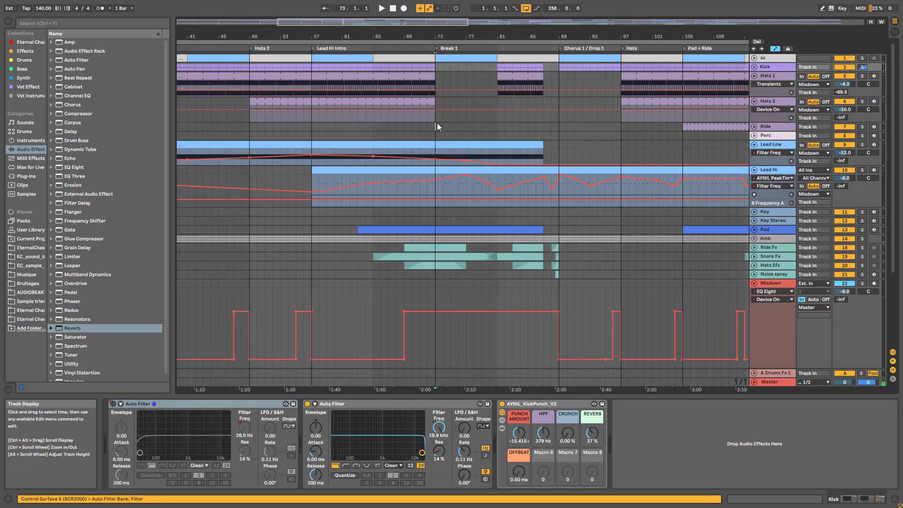
Play the start of Break 1 from bar 73 and stop playback
left_click(437, 124)
key("space")
key("space")
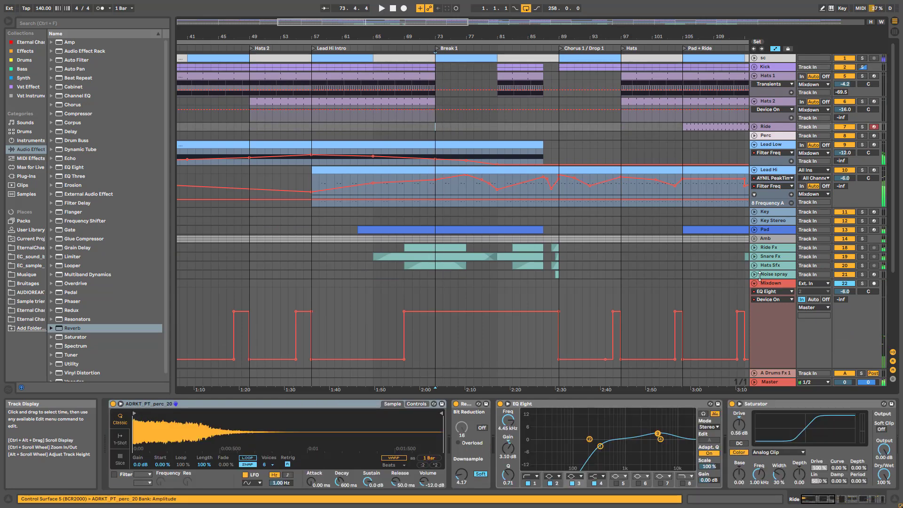
Unfold the Ride Fx, Snare Fx and Hats Sfx tracks to show their clips, leaving Noise spray folded
left_click(754, 247)
left_click(754, 273)
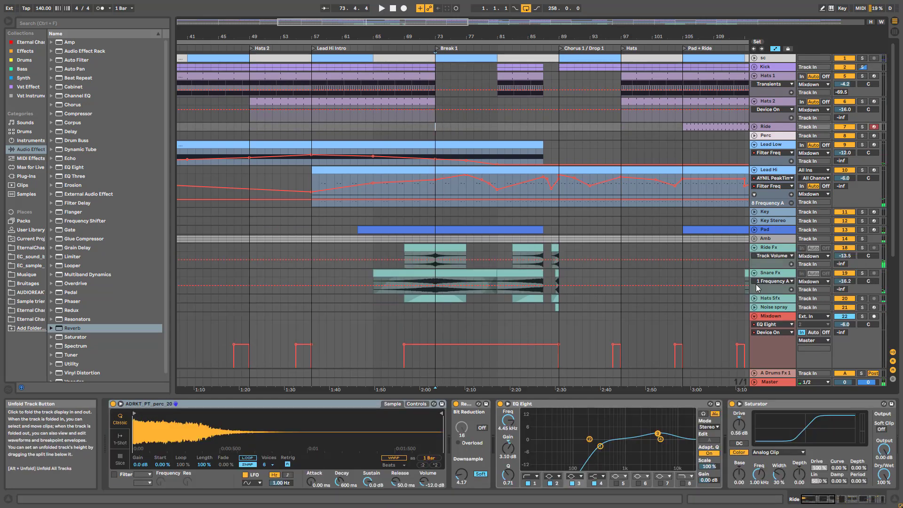
scroll(757, 289, "down", 1)
left_click(755, 288)
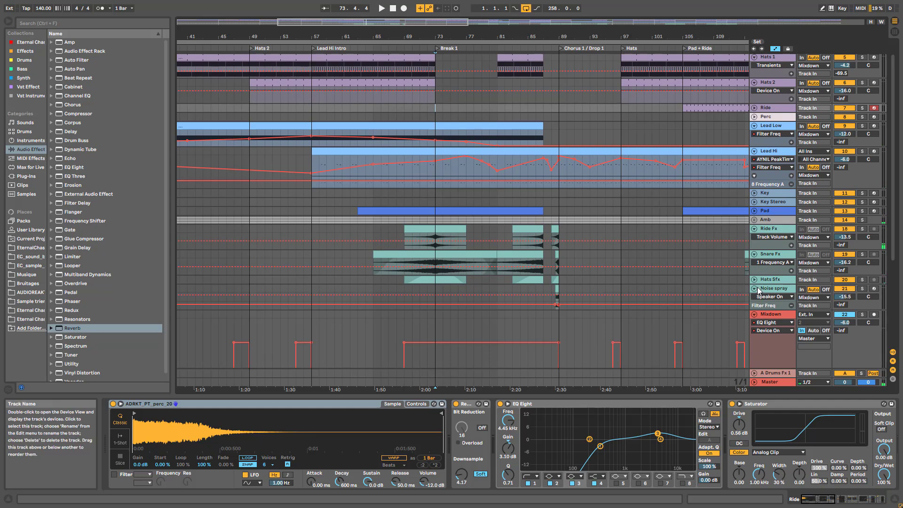
left_click(755, 289)
left_click(755, 280)
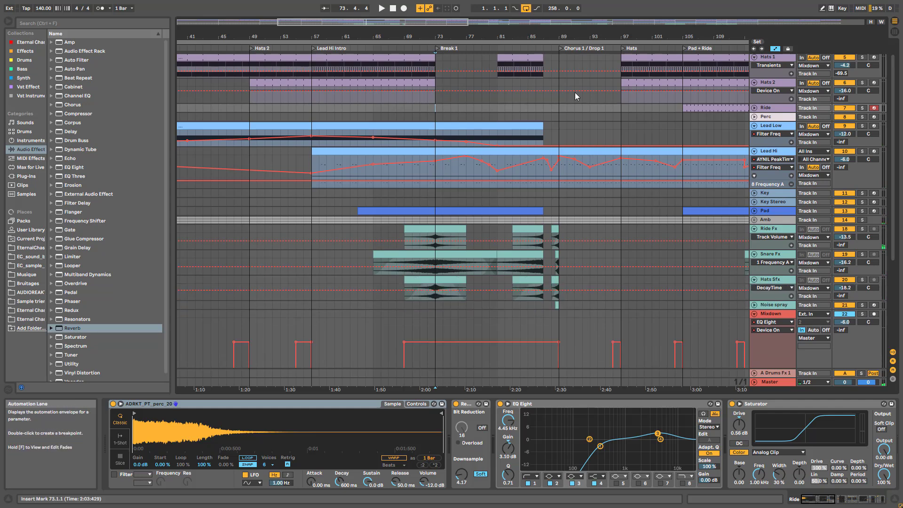
Select the sc track's clip spanning bars 73 to 81 in Break 1
left_click_drag(414, 22, 443, 22)
scroll(427, 75, "up", 2)
left_click(437, 58)
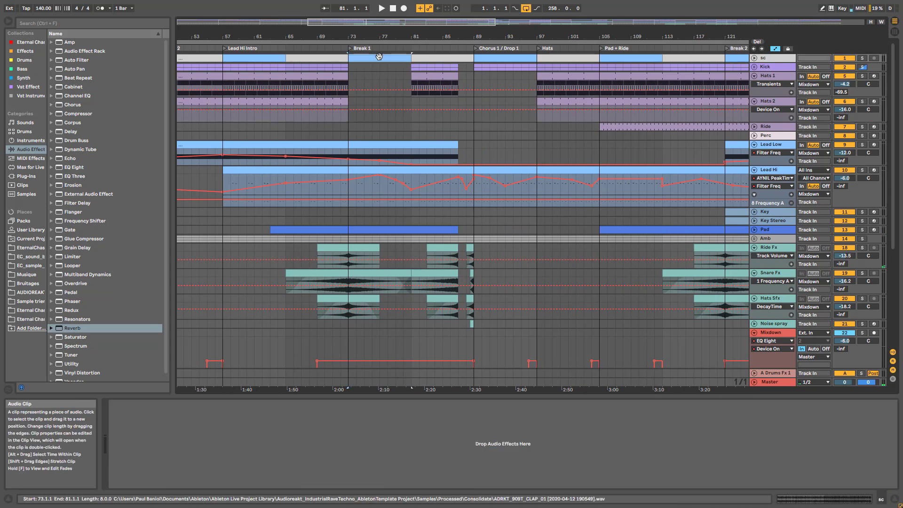
Select bars 81 to 89 on the sc track, and open the Lead Hi MIDI clip to examine its notes
left_click(406, 60)
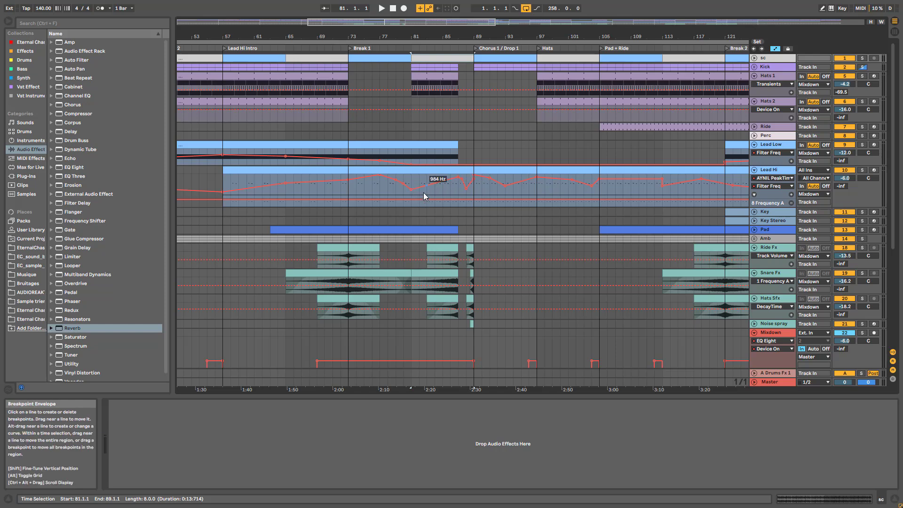
left_click(425, 172)
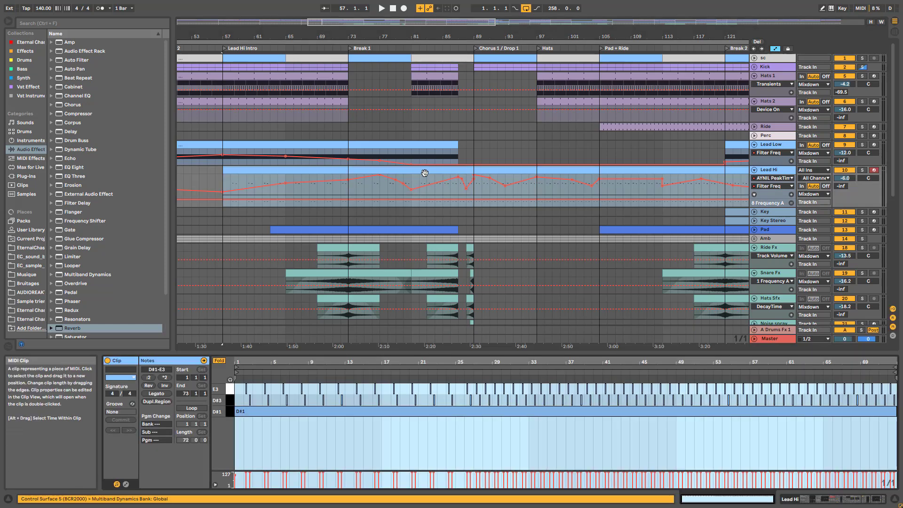
left_click(431, 395)
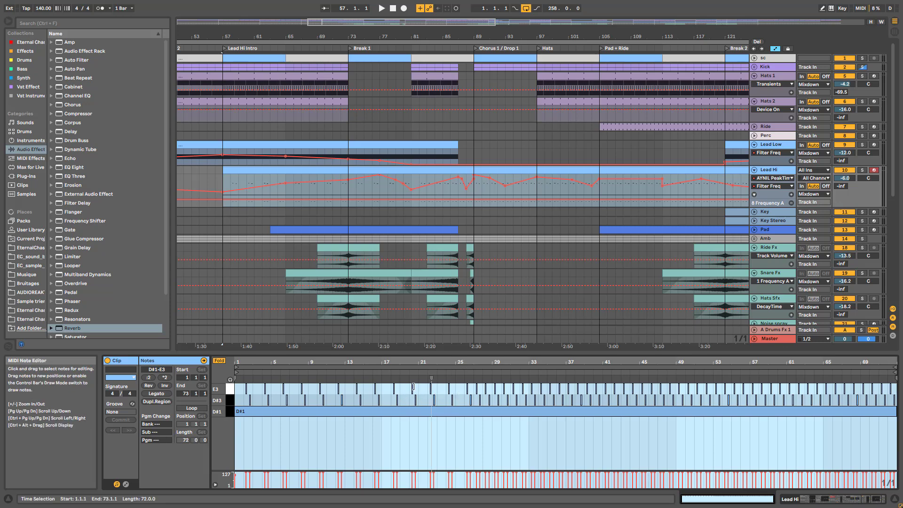
left_click(427, 372)
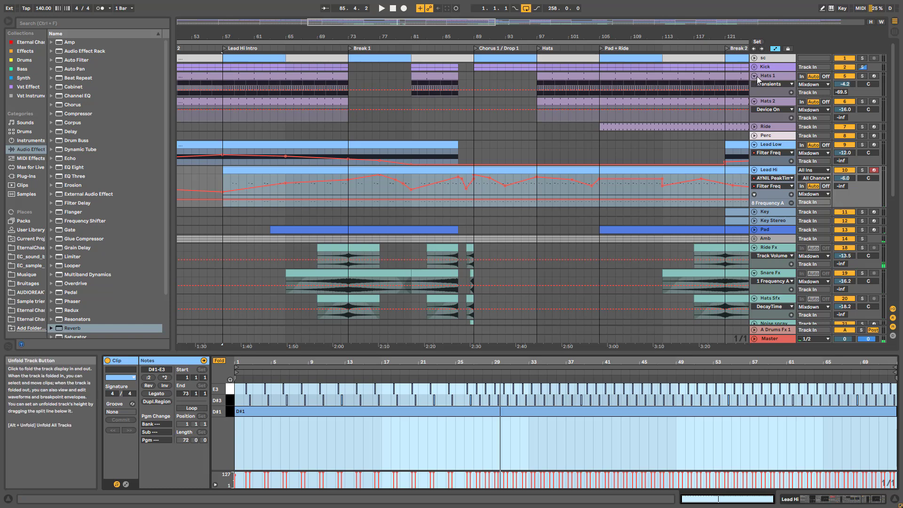
Show the Hats 1 track's devices and play the arrangement from bar 81 to audition its Auto Filter build
left_click(414, 83)
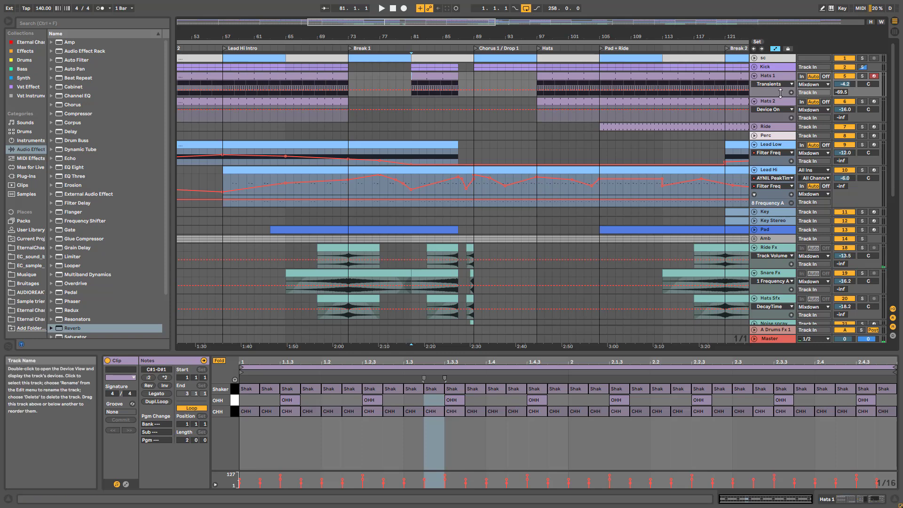
left_click(769, 68)
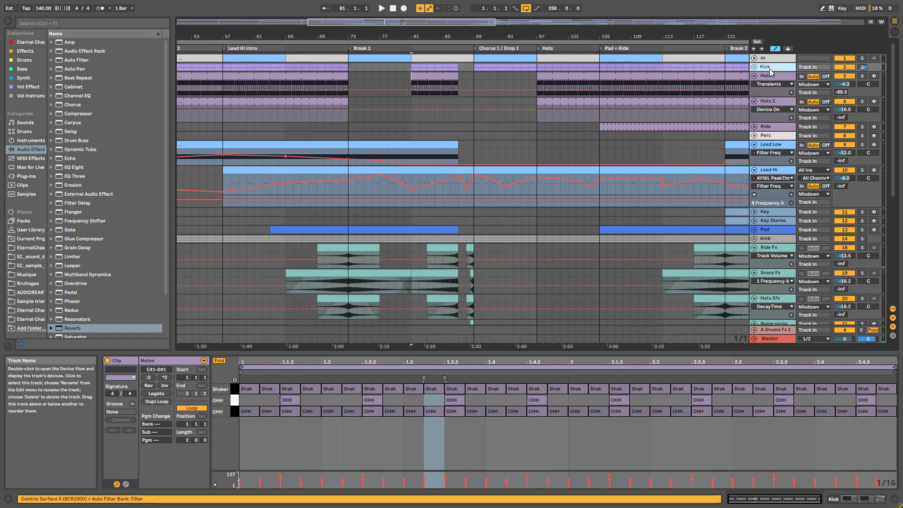
double_click(769, 69)
left_click(767, 75)
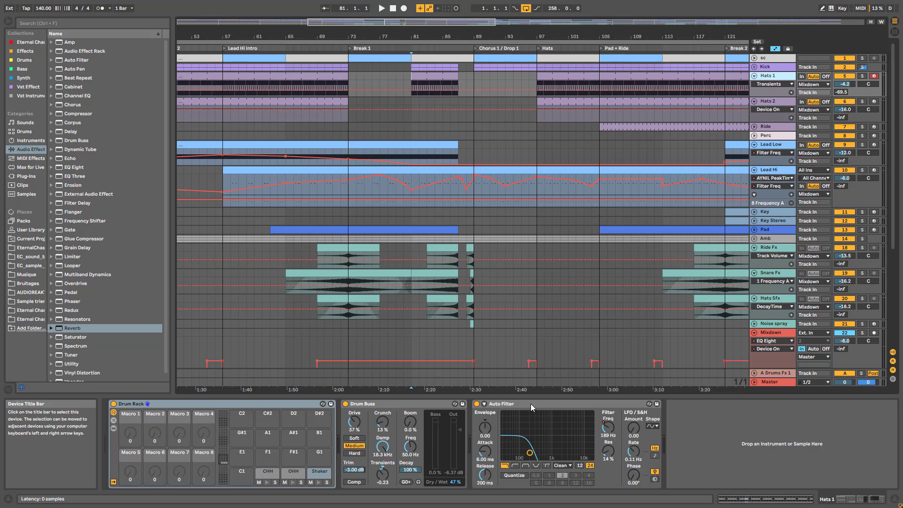
key("space")
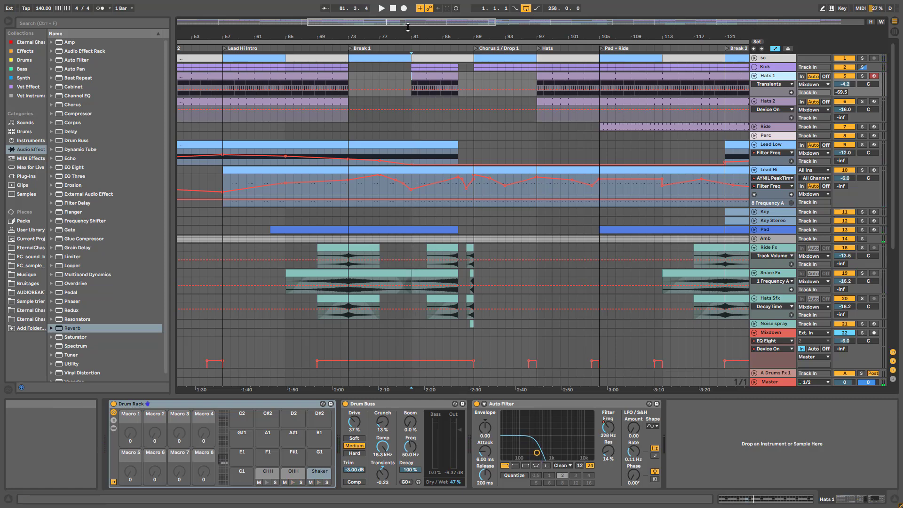
left_click_drag(408, 27, 408, 38)
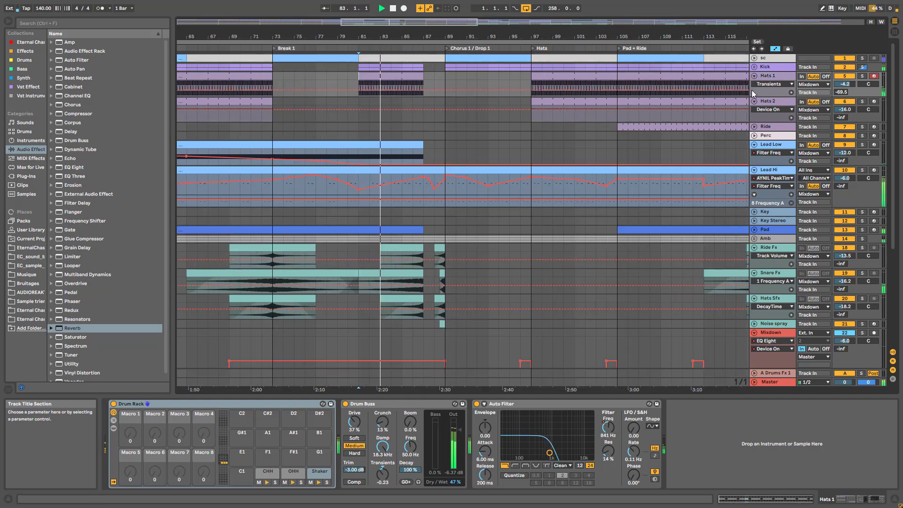
Solo the Kick group, unfold it, and play from bar 81 to audition its Auto Filter movement
left_click(769, 69)
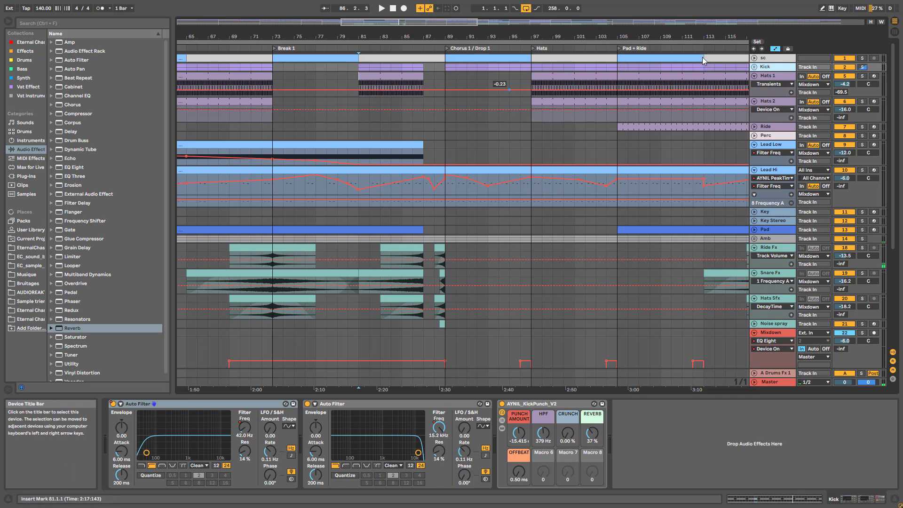
left_click(862, 67)
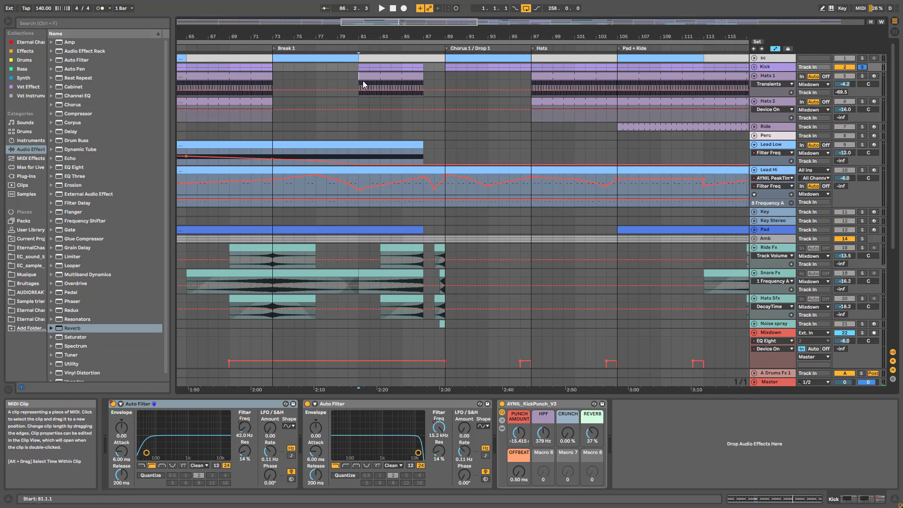
left_click(754, 67)
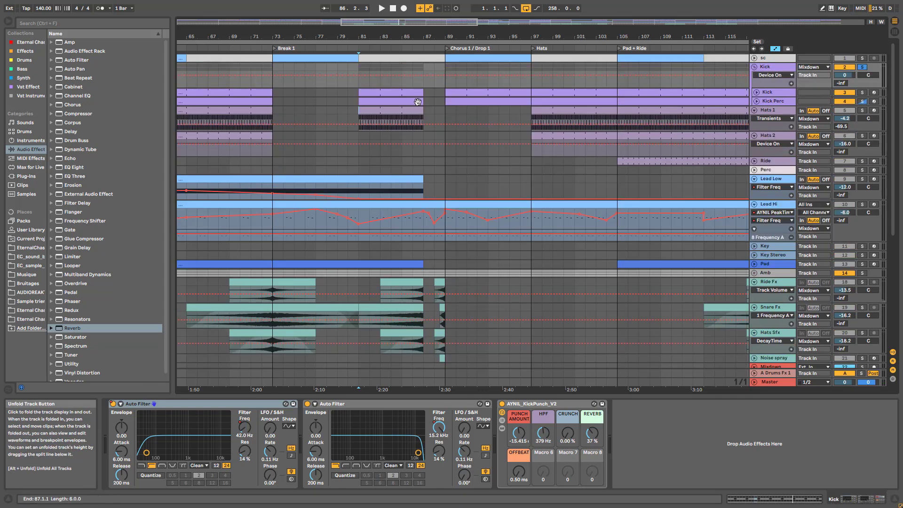
left_click(362, 83)
key("space")
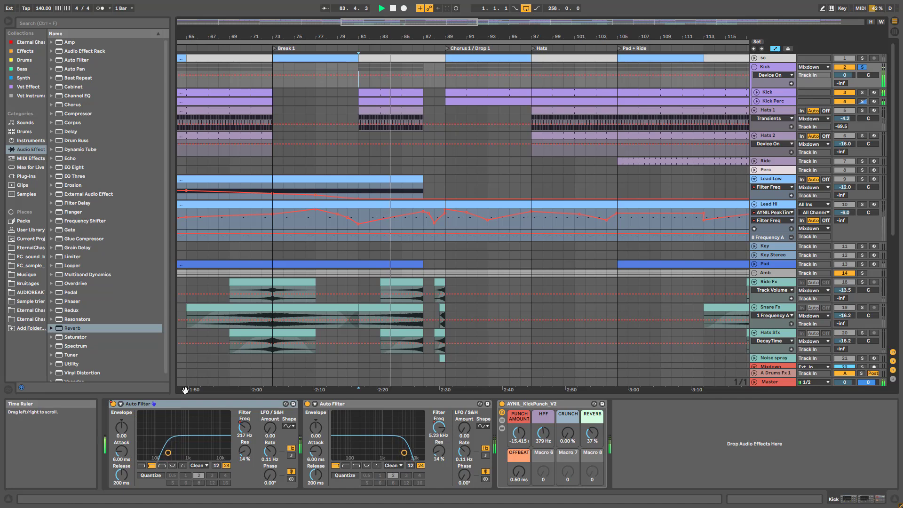
key("space")
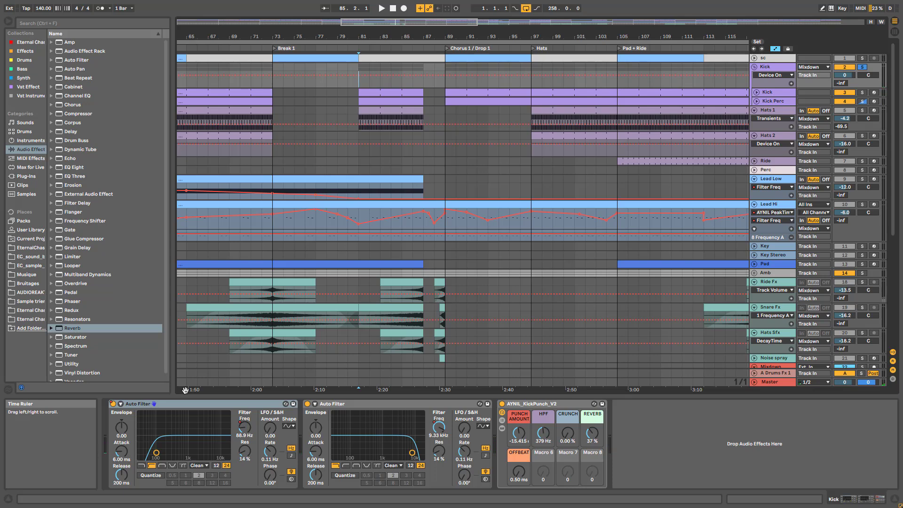
Place the insert marker at bar 87 and examine the Mixdown track's EQ Eight Device On automation
scroll(212, 261, "down", 5)
left_click(419, 237)
scroll(419, 232, "up", 5)
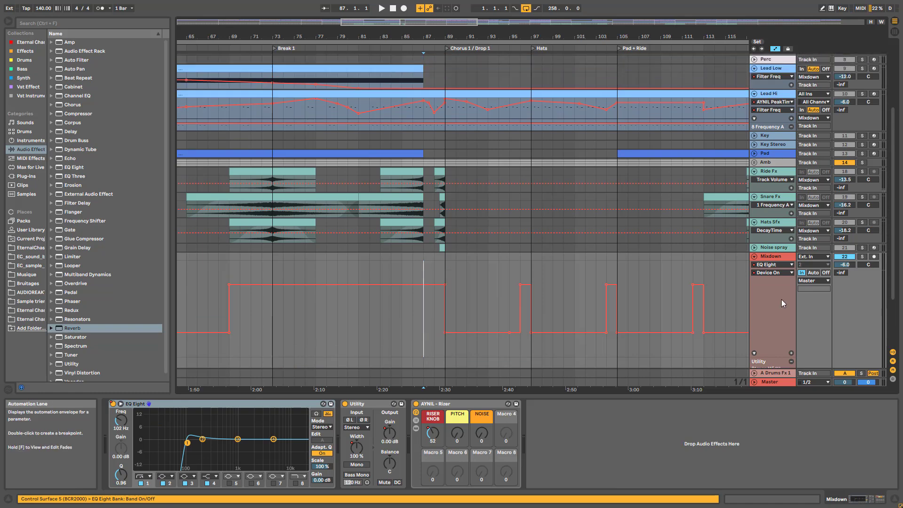
scroll(710, 273, "up", 2)
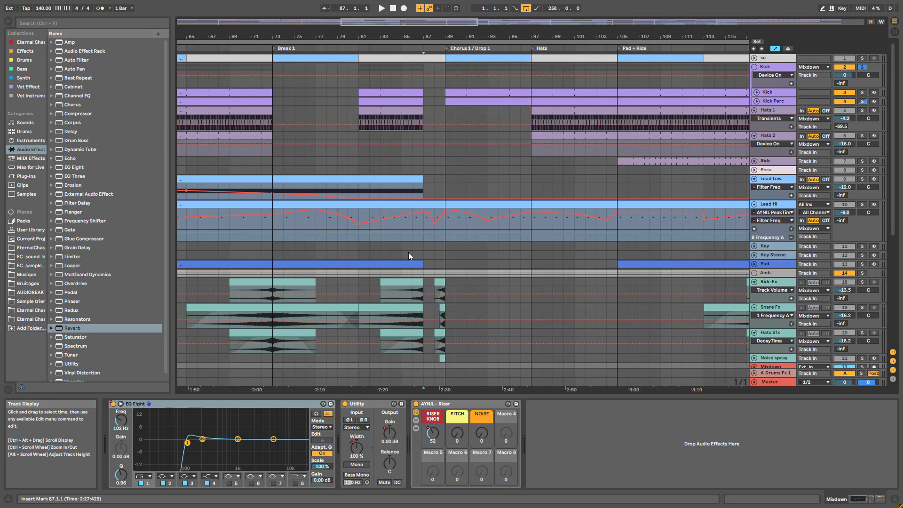
Unsolo the Kick group and play the whole of Break 1 from bar 73 into Chorus 1 / Drop 1
left_click(342, 288)
left_click(863, 67)
left_click(294, 76)
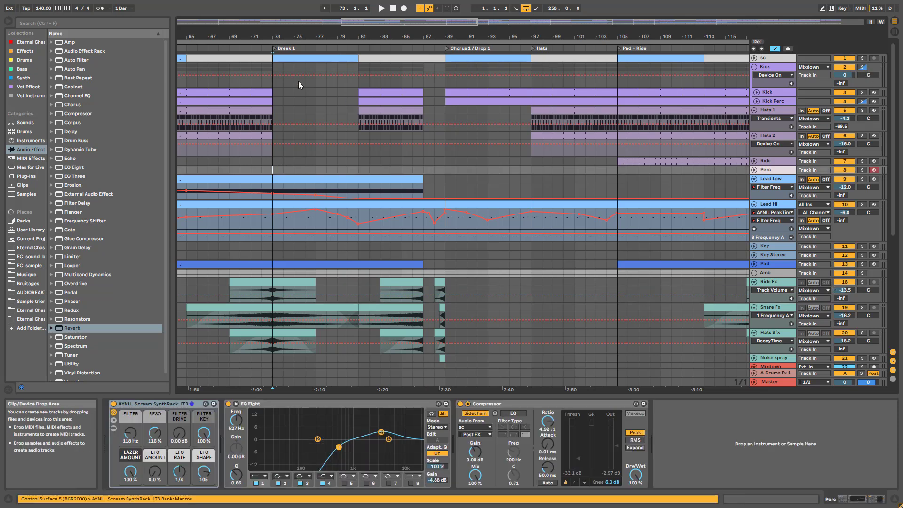
key("space")
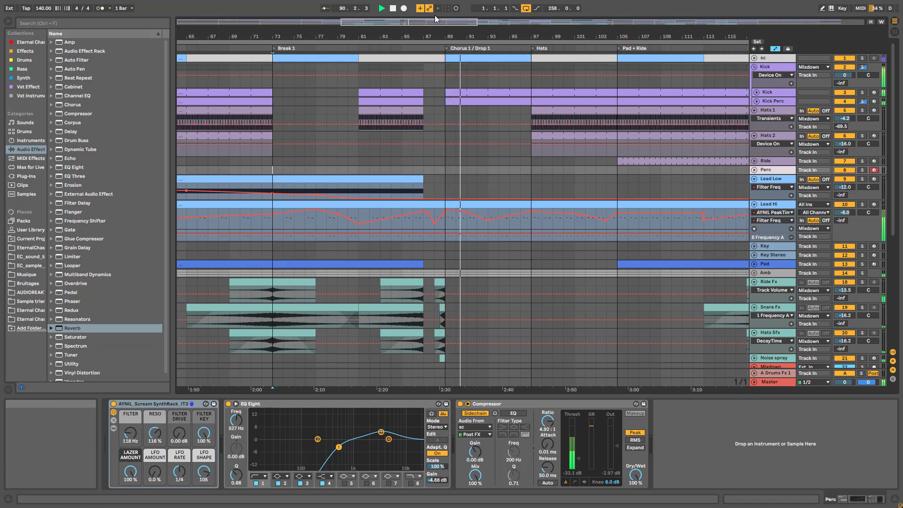
key("space")
Solo the Lead Hi track to audition its filter automation from bar 87, then unsolo it and stop playback
left_click_drag(432, 25, 428, 70)
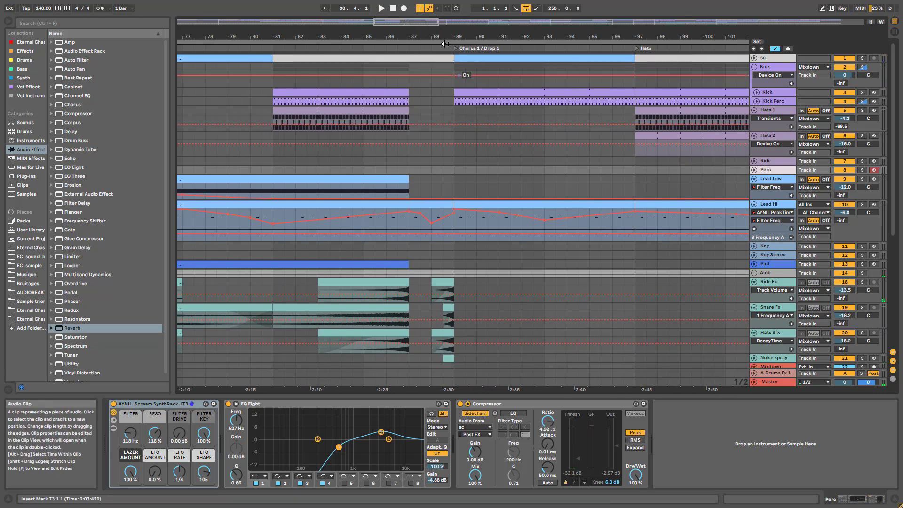
left_click(410, 225)
left_click(862, 205)
key("space")
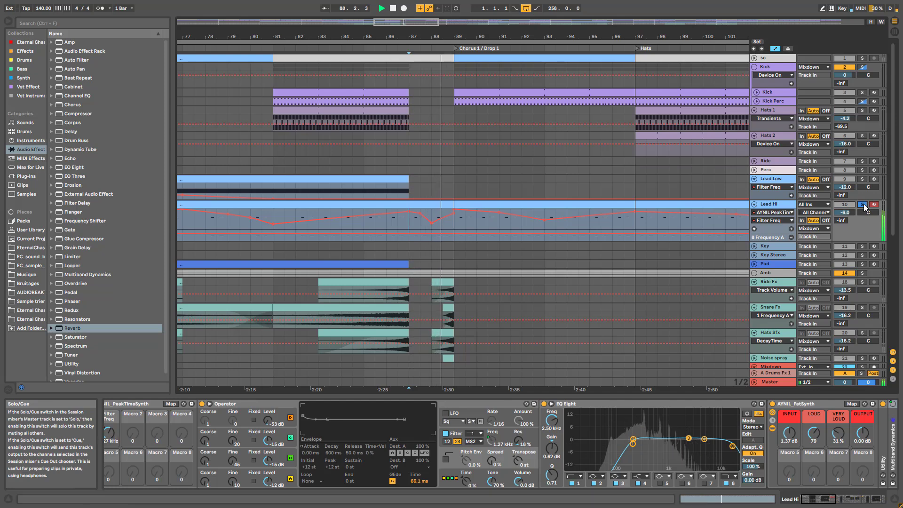
left_click(862, 204)
key("space")
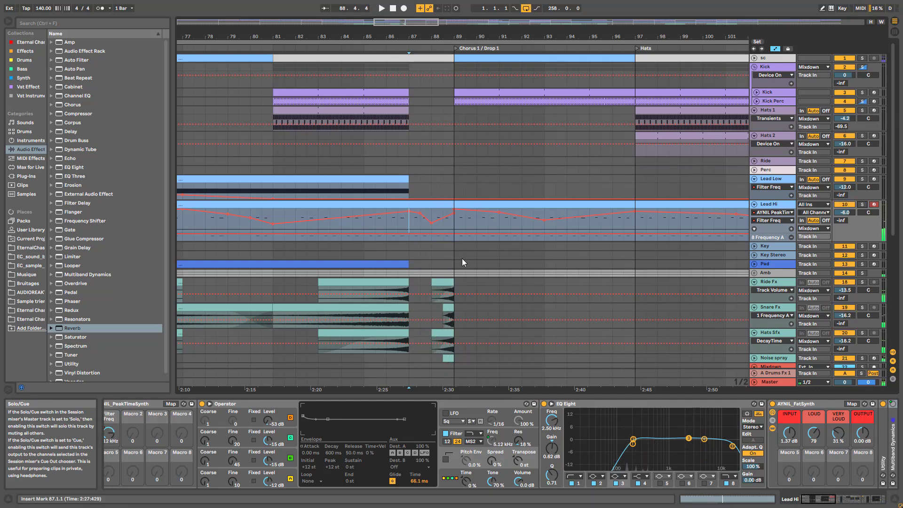
Play from bar 86 and show the Utility Stereo Width automation on the Mixdown track
left_click(388, 230)
key("space")
scroll(487, 230, "down", 3)
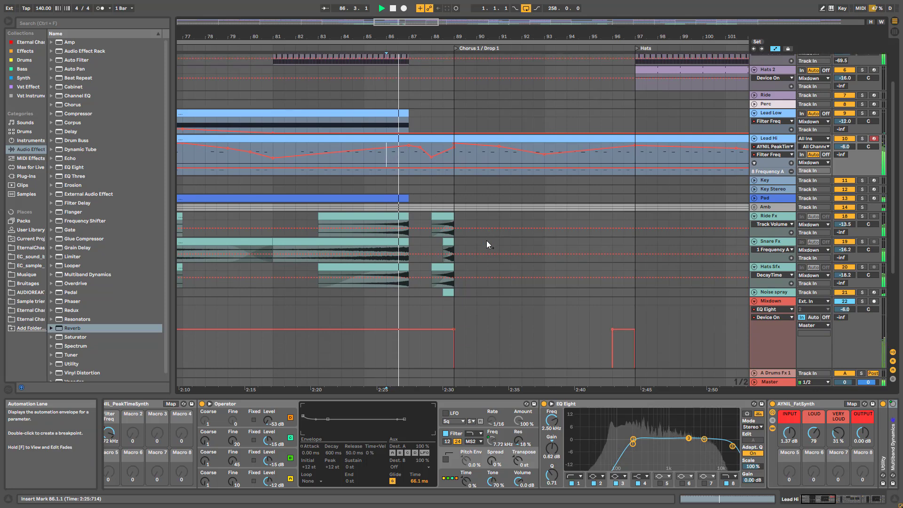
scroll(487, 239, "down", 2)
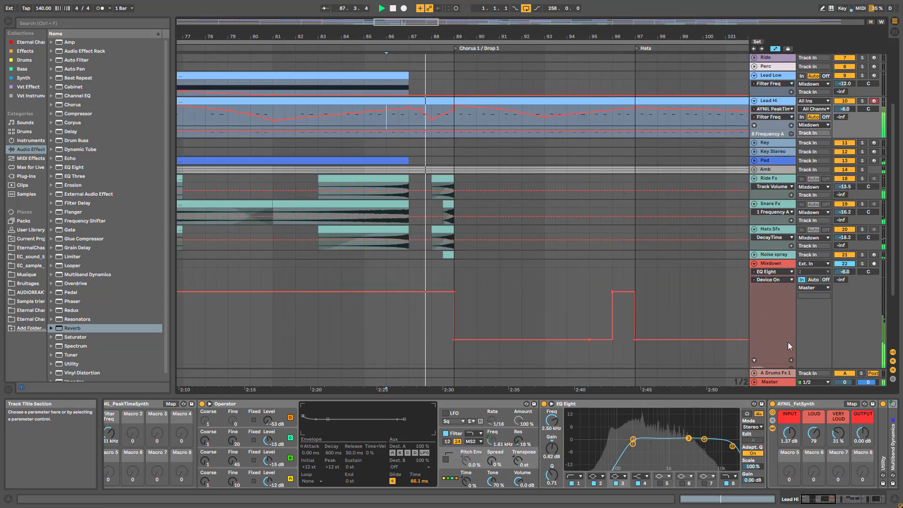
left_click(780, 268)
left_click(780, 271)
left_click(776, 289)
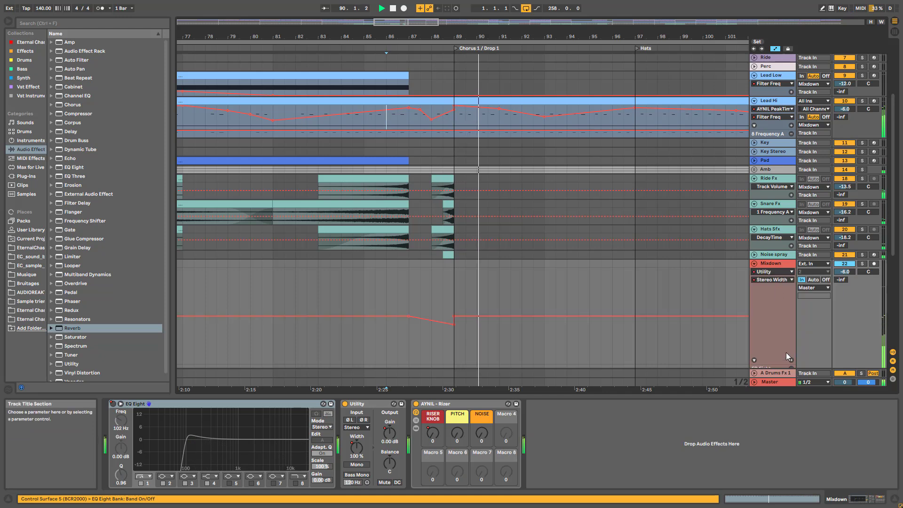
Show the Utility Gain automation on the Mixdown track and place the insert marker at bar 87
left_click(776, 272)
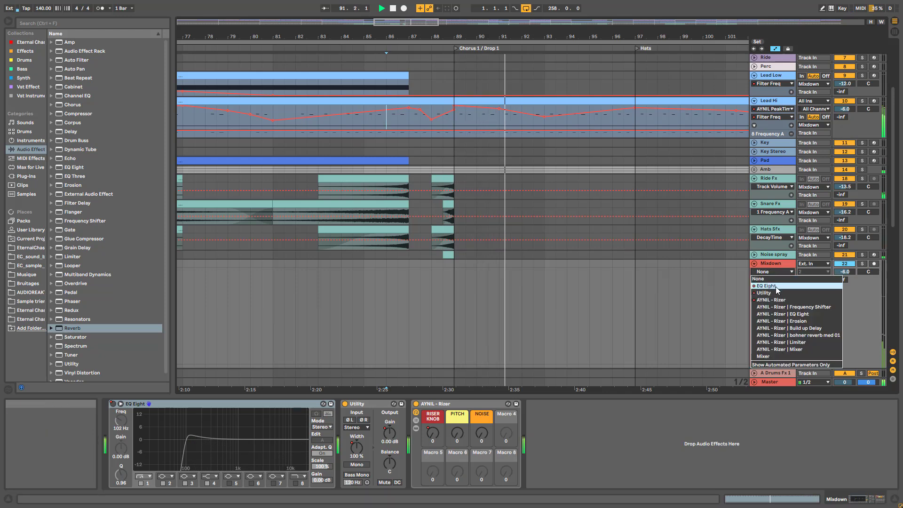
left_click(766, 292)
left_click(774, 279)
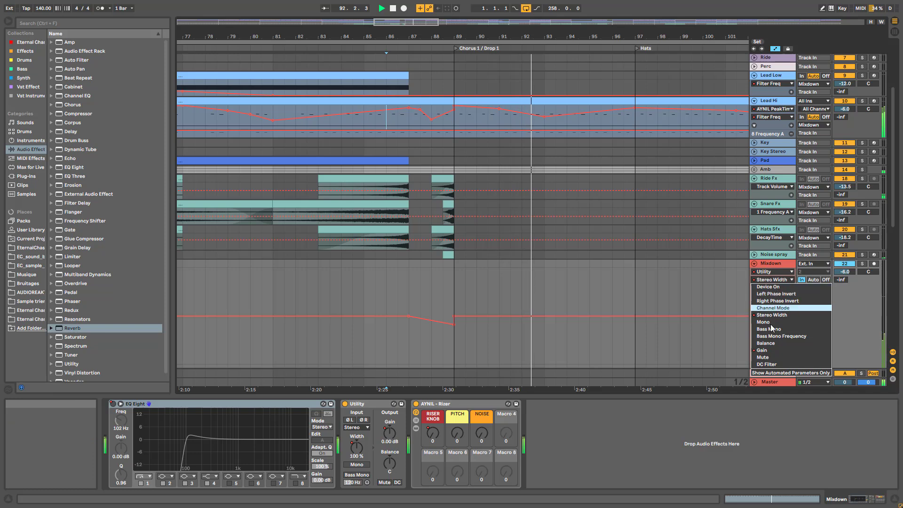
left_click(762, 350)
left_click(409, 289)
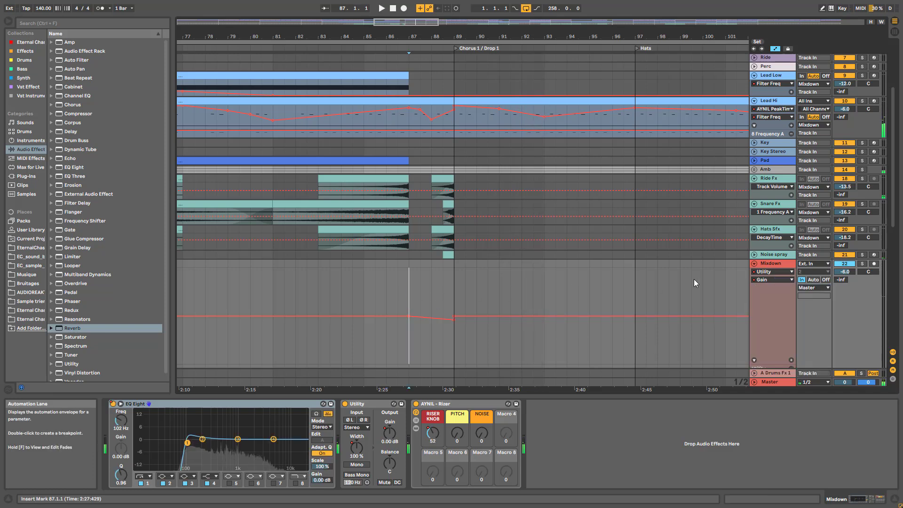
Review the Mixdown automation lanes, and add a lane showing the AYNIL - Rizer RISER KNOB automation
scroll(673, 287, "down", 4)
left_click_drag(496, 36, 496, 18)
scroll(468, 225, "down", 2)
scroll(469, 230, "down", 2)
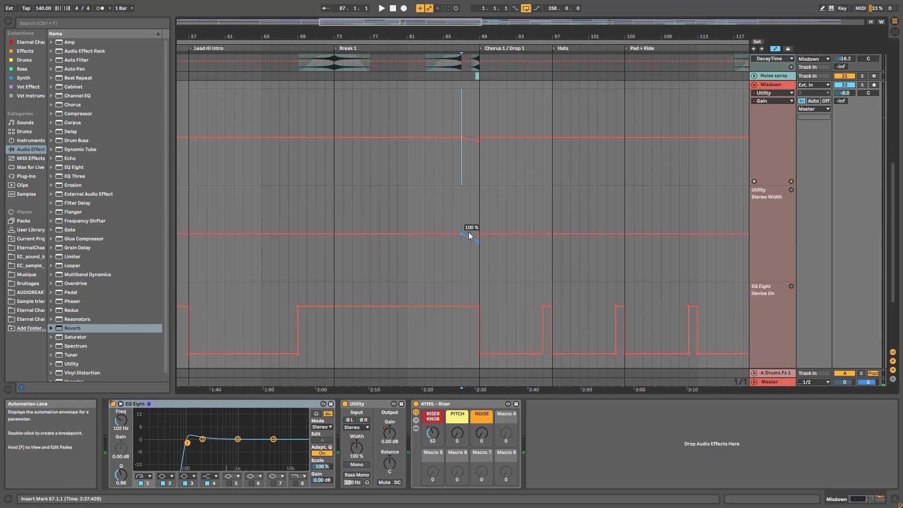
scroll(591, 226, "up", 2)
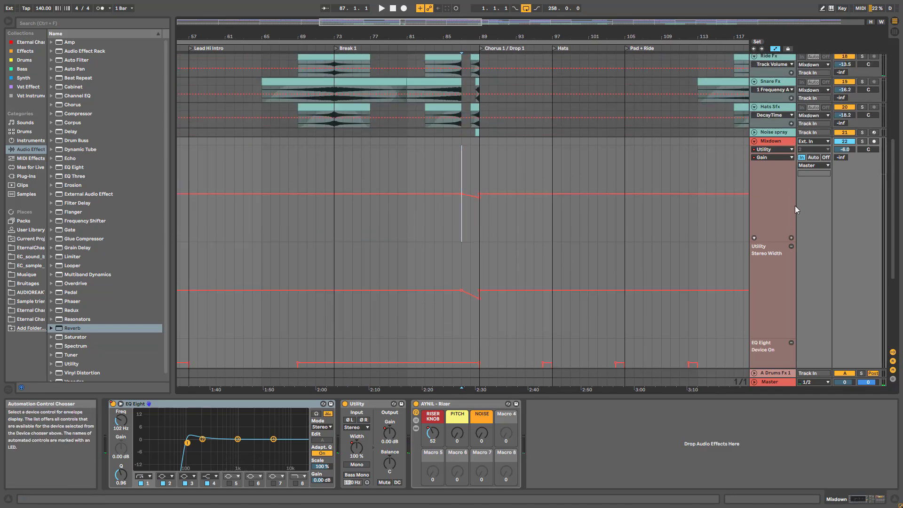
left_click(791, 238)
left_click(430, 442)
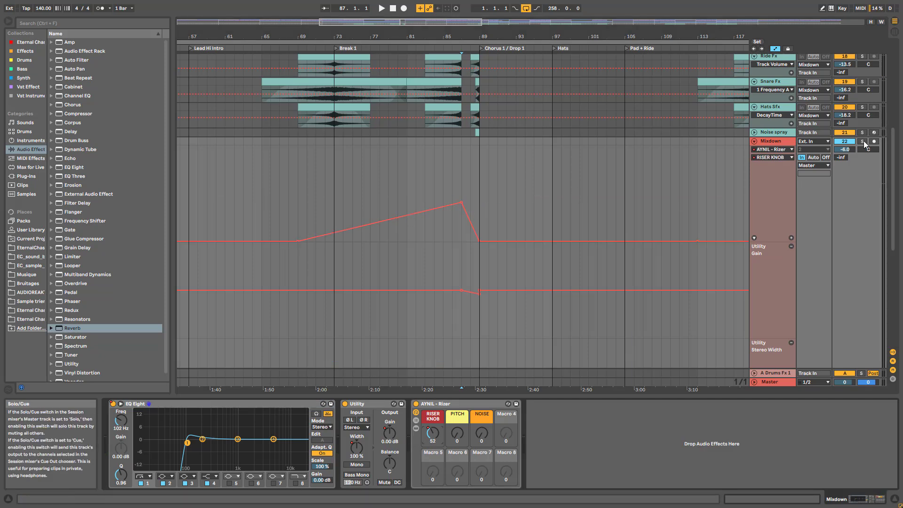
Play from bar 80 and turn the RISER KNOB macro down to 0 by hand, overriding its automation
left_click(398, 199)
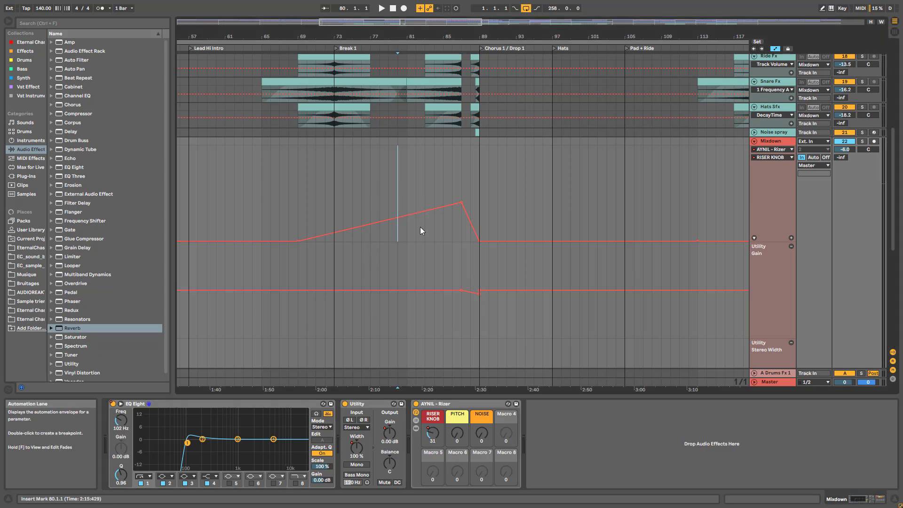
key("space")
left_click_drag(433, 419, 433, 445)
key("space")
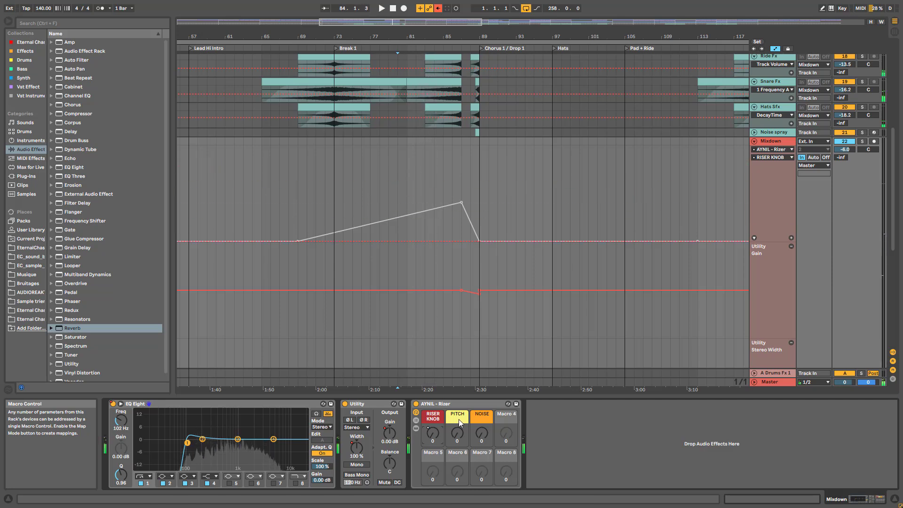
Show the devices inside the AYNIL - Rizer rack, hide them again, and re-enable the overridden automation
left_click(416, 428)
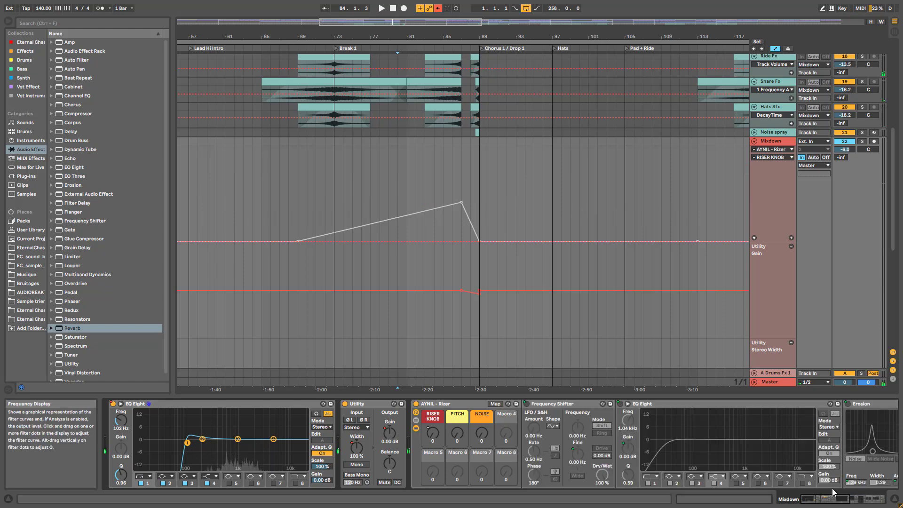
mouse_move(836, 502)
left_mouse_down()
mouse_move(862, 501)
mouse_move(829, 499)
left_mouse_up()
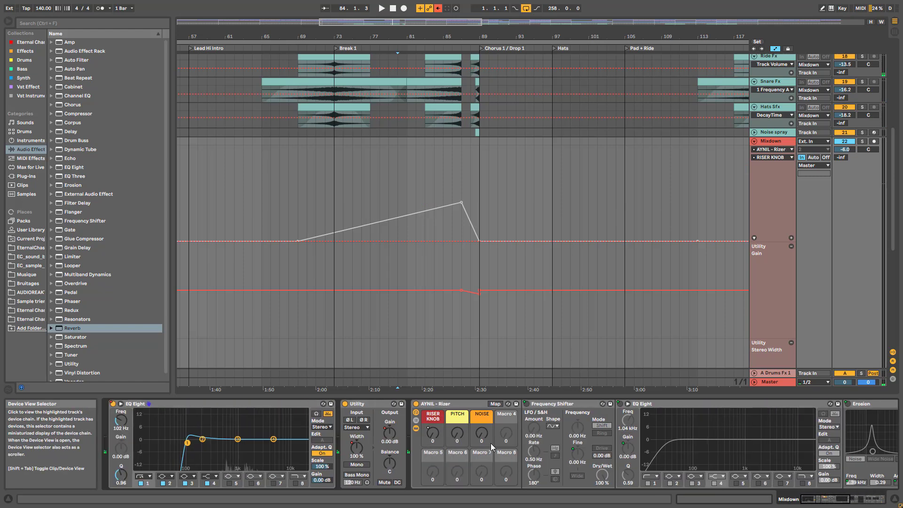
left_click(415, 428)
left_click(437, 8)
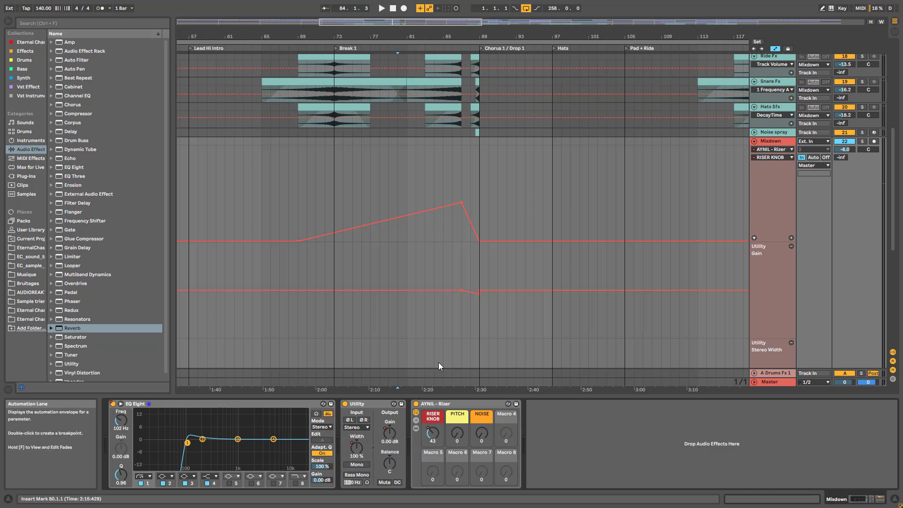
Point out the riser, Utility Gain and Stereo Width automation on the Mixdown track, placing the insert marker at bars 81, 87 and 89
left_click(404, 194)
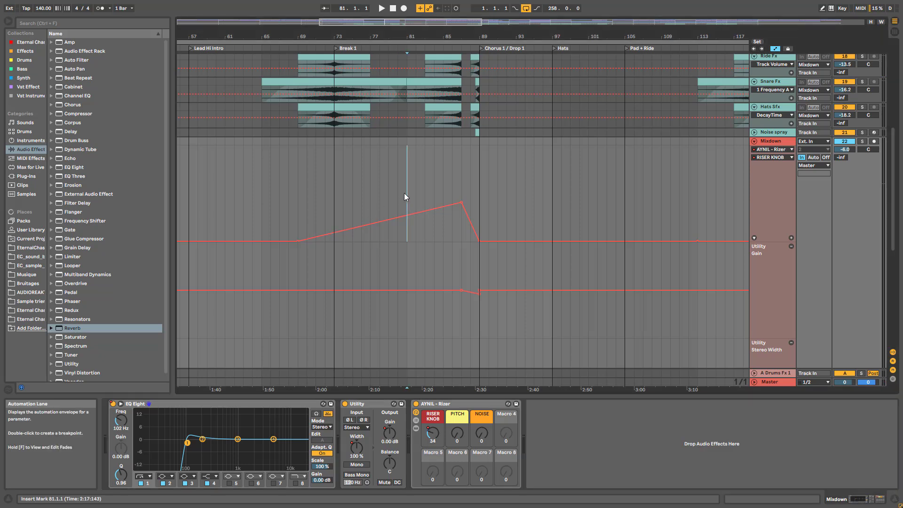
scroll(473, 231, "down", 2)
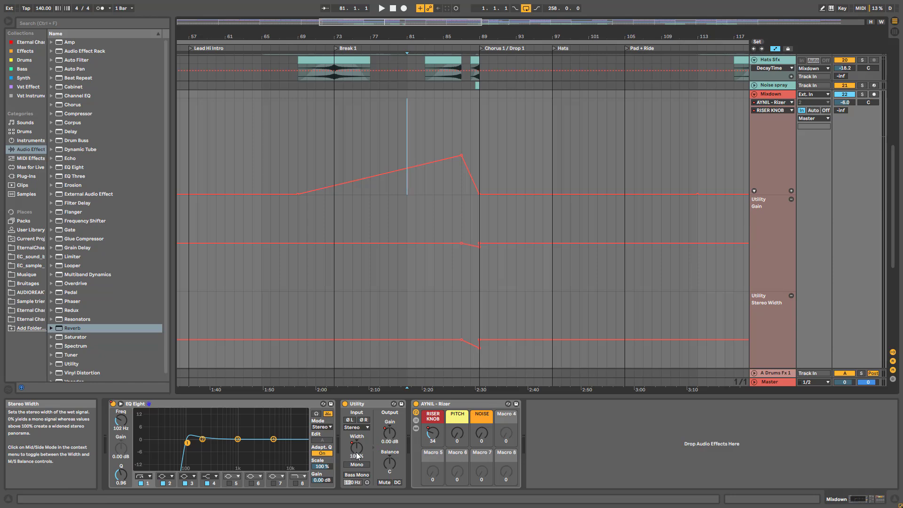
left_click(458, 283)
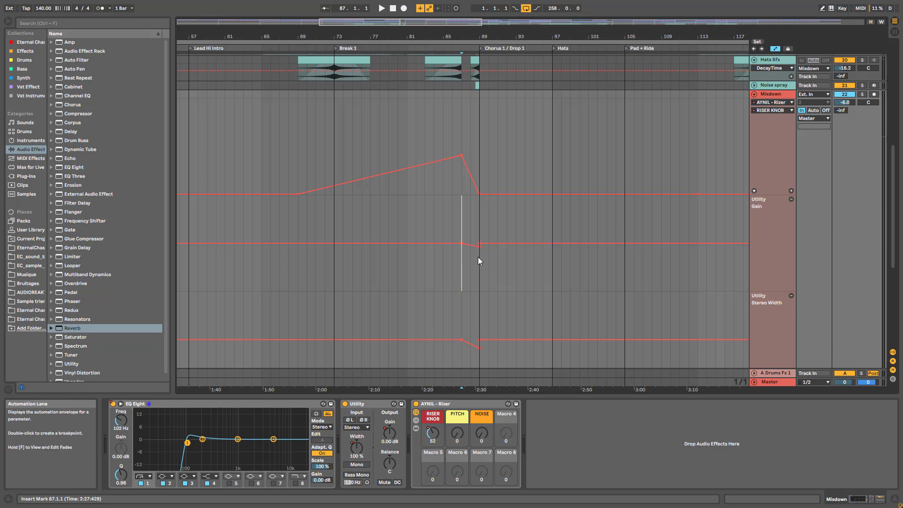
left_click(477, 274)
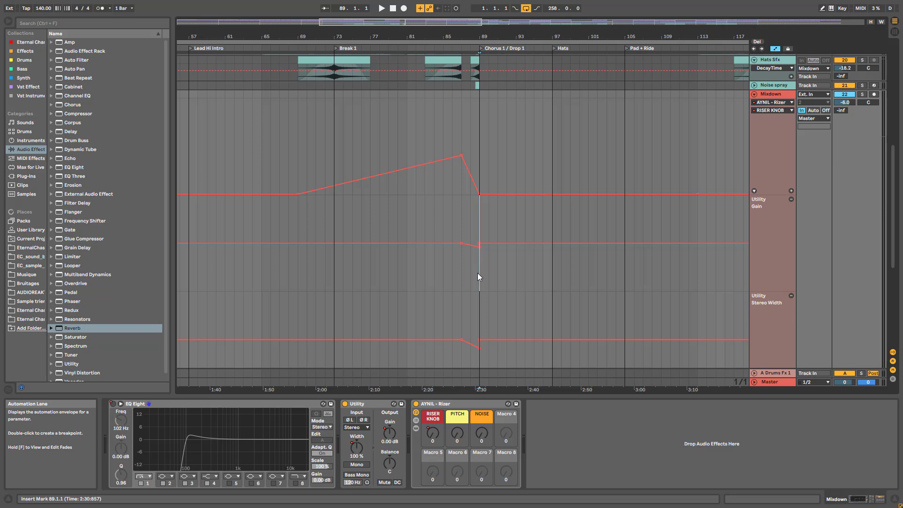
Play the arrangement from bar 82 into Chorus 1 / Drop 1, checking the Mixdown track during playback, and stop
left_click(412, 282)
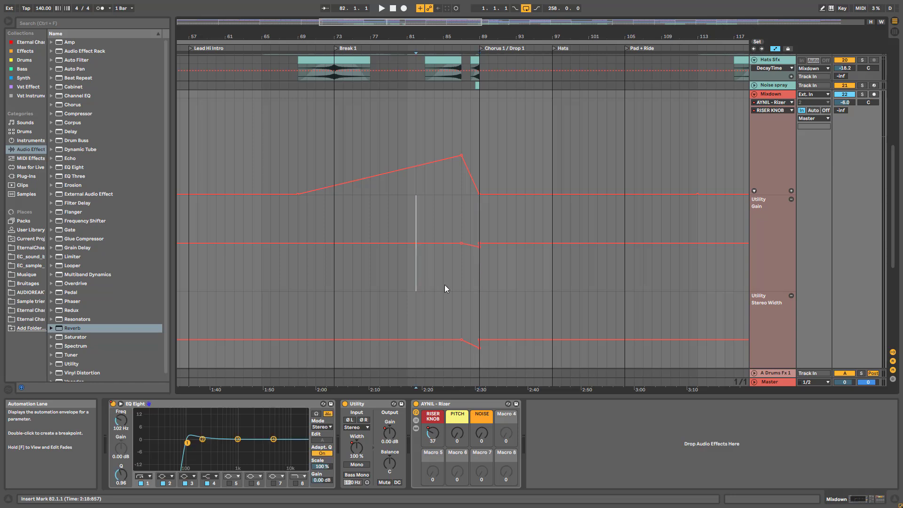
scroll(414, 296, "up", 3)
scroll(415, 295, "up", 5)
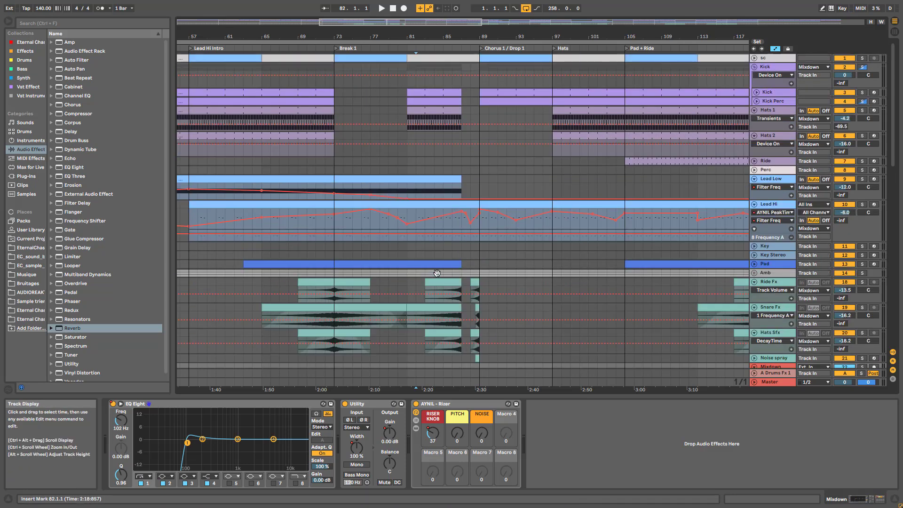
key("space")
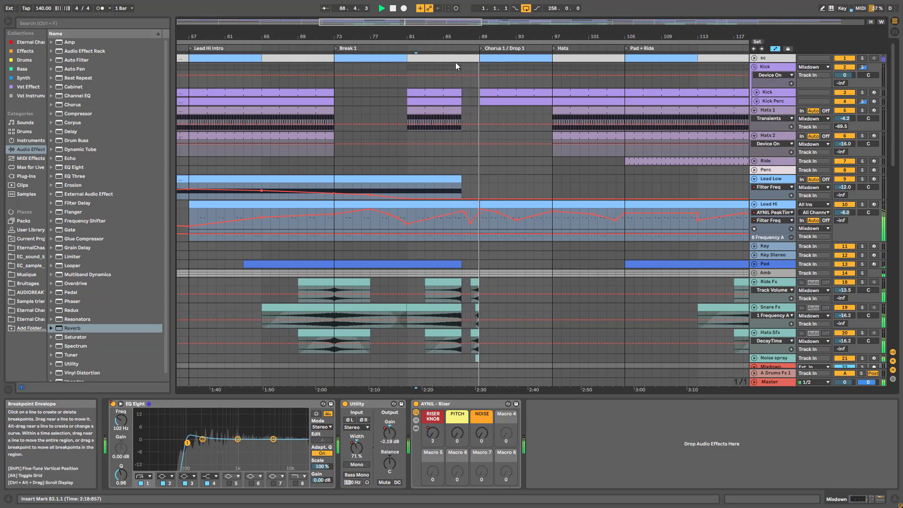
scroll(509, 159, "down", 3)
left_click(755, 311)
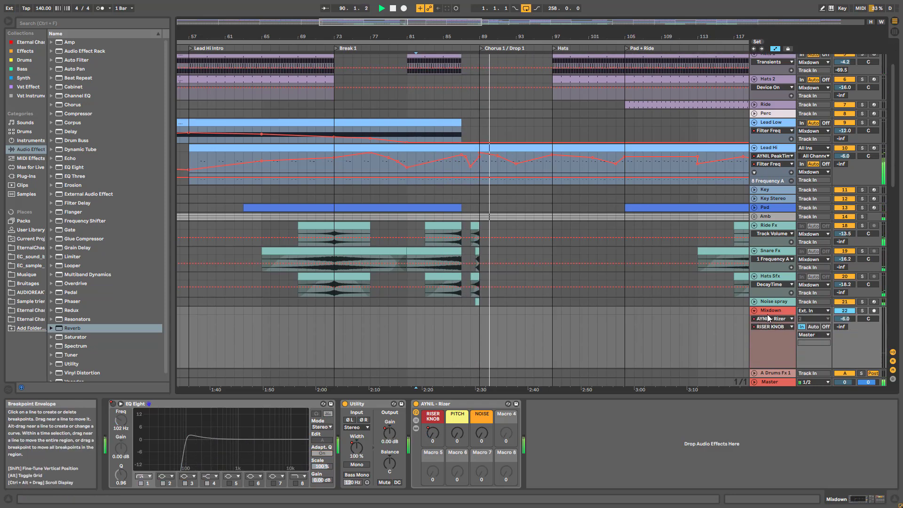
scroll(630, 207, "up", 3)
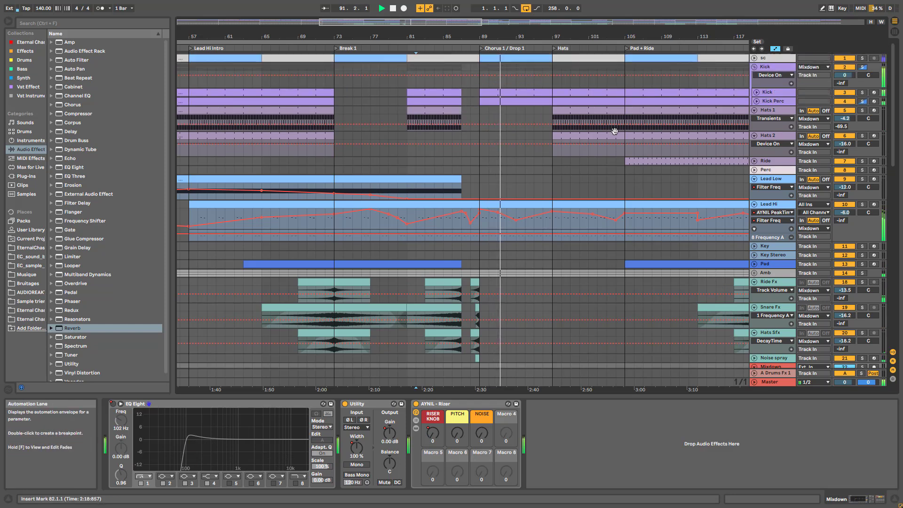
key("space")
Mark the start of Chorus 1 / Drop 1 at bar 89, and play from bar 95 into the Hats section
left_click_drag(463, 22, 479, 17)
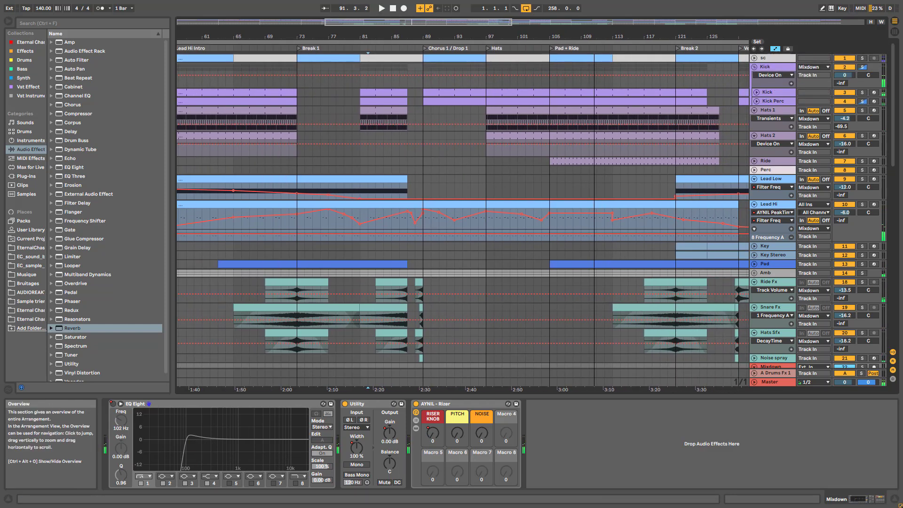
left_click(421, 185)
left_click_drag(427, 18, 445, 18)
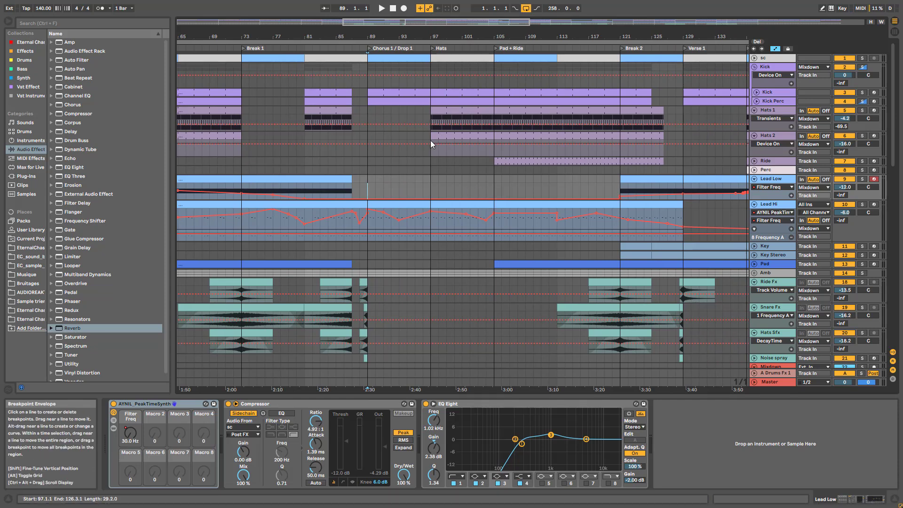
left_click(418, 186)
key("space")
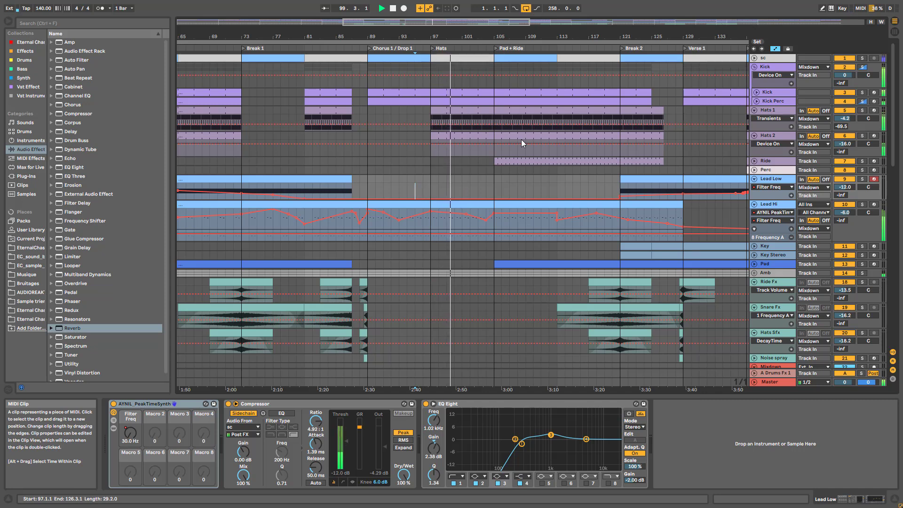
key("space")
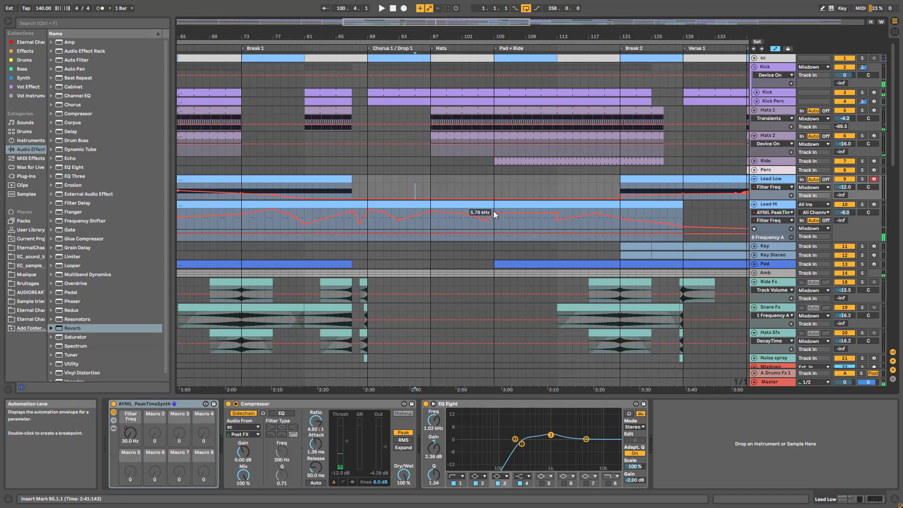
Unfold and enlarge the Pad track, and play from bar 105 at the start of the Pad + Ride section
left_click(501, 186)
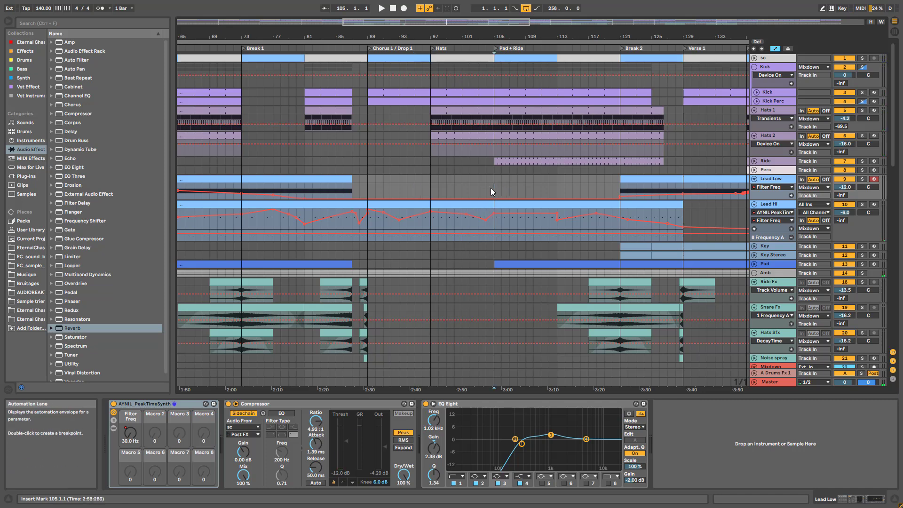
left_click(754, 264)
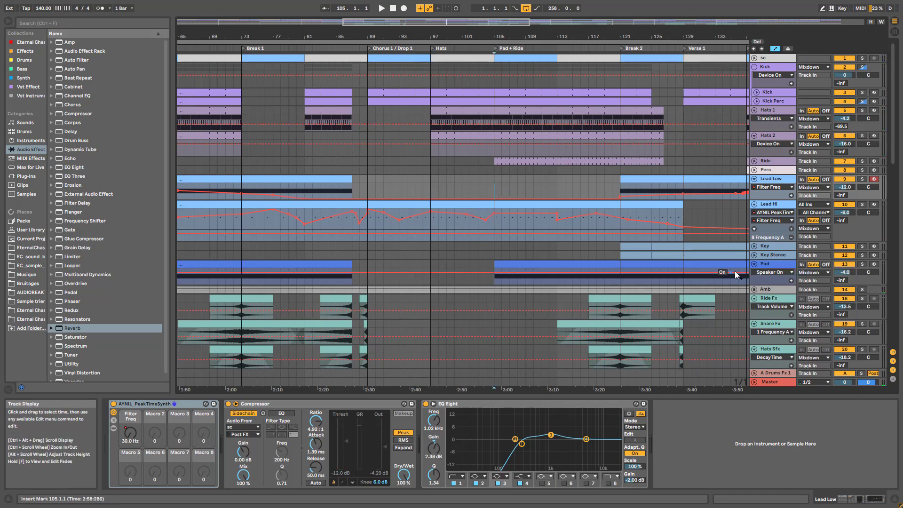
left_click_drag(764, 284, 767, 308)
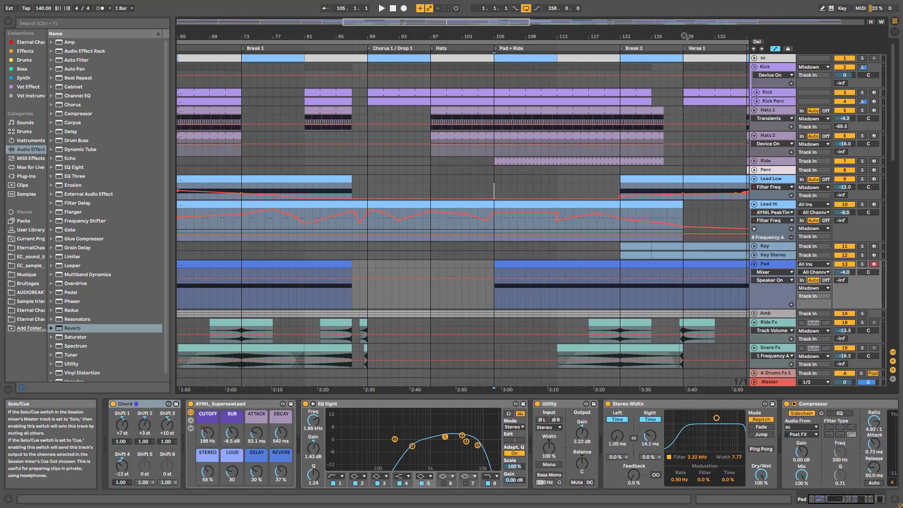
key("space")
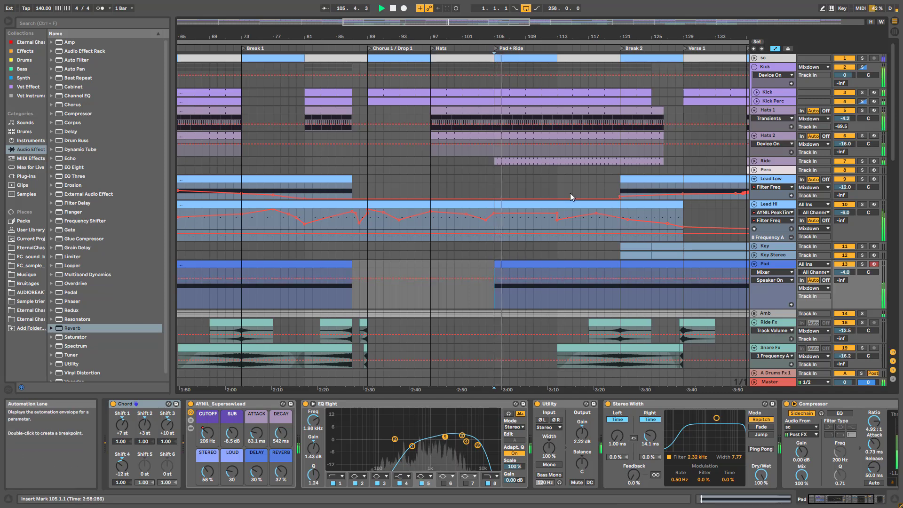
Show the EQ Eight Device On automation on the Mixdown track and audition it from bar 103 into the Pad + Ride section
scroll(574, 180, "down", 10)
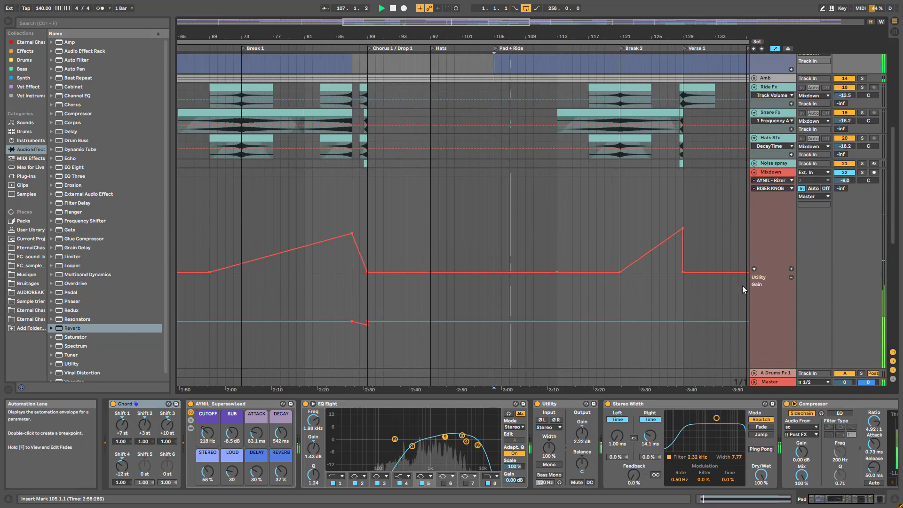
scroll(769, 239, "down", 10)
scroll(775, 250, "down", 2)
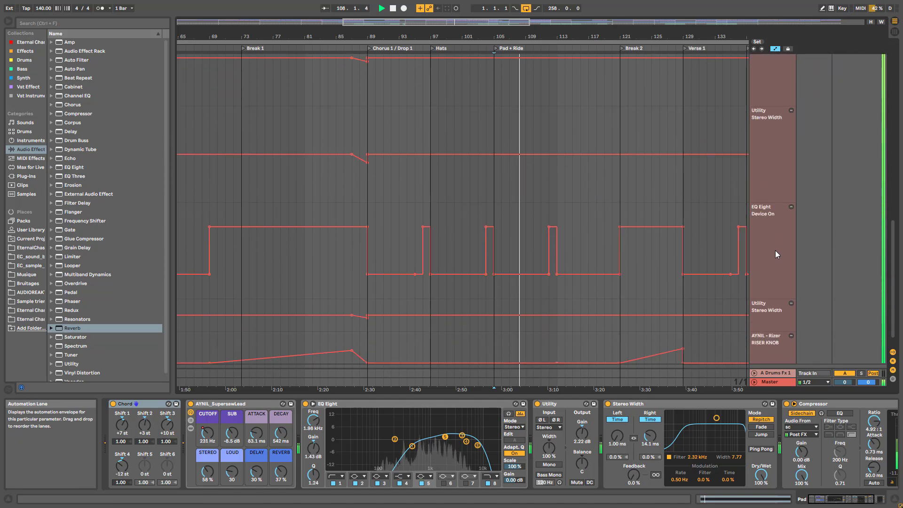
key("space")
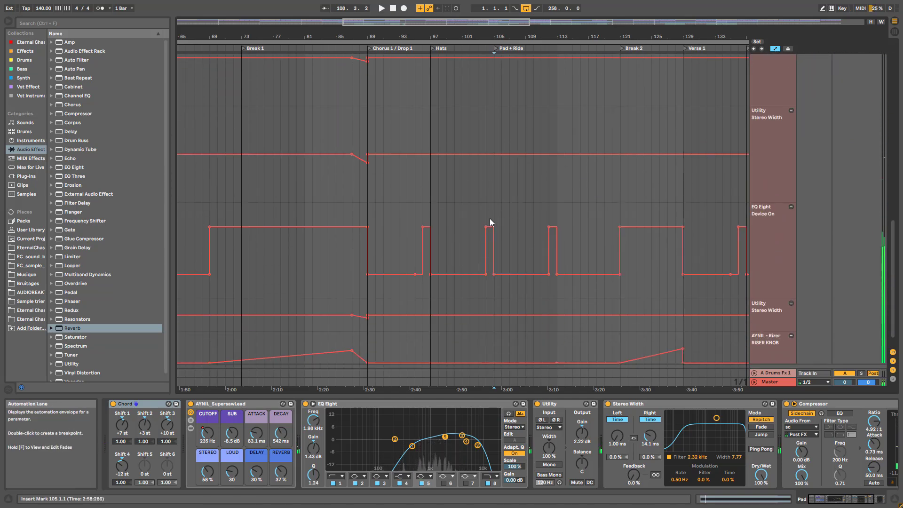
left_click(481, 253)
key("space")
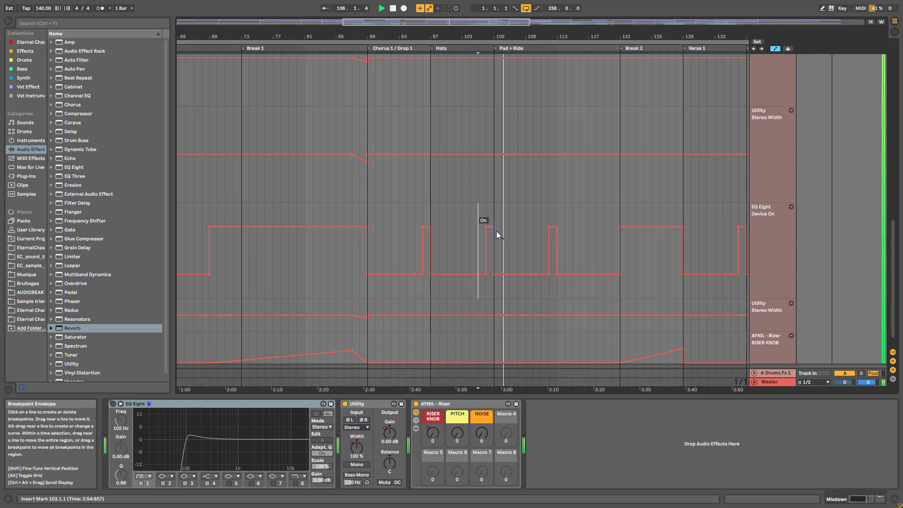
scroll(605, 266, "up", 3)
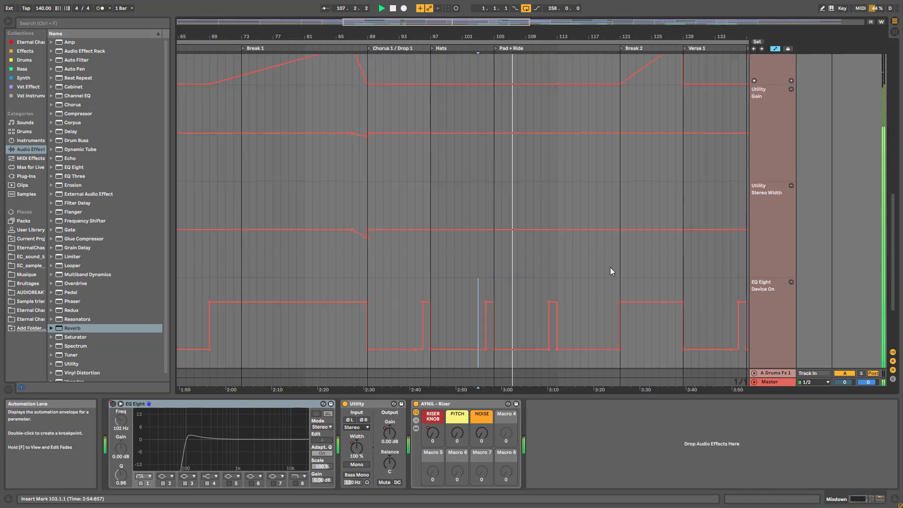
scroll(610, 271, "up", 10)
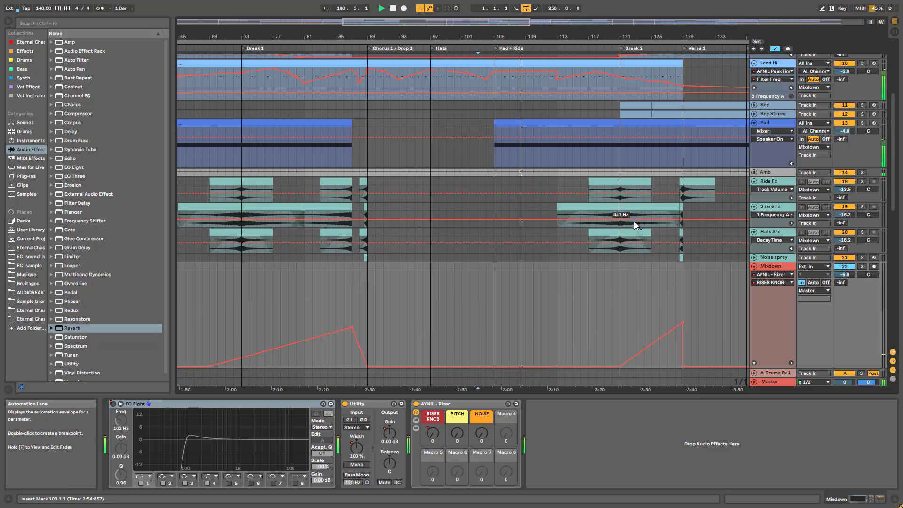
scroll(621, 226, "up", 8)
key("space")
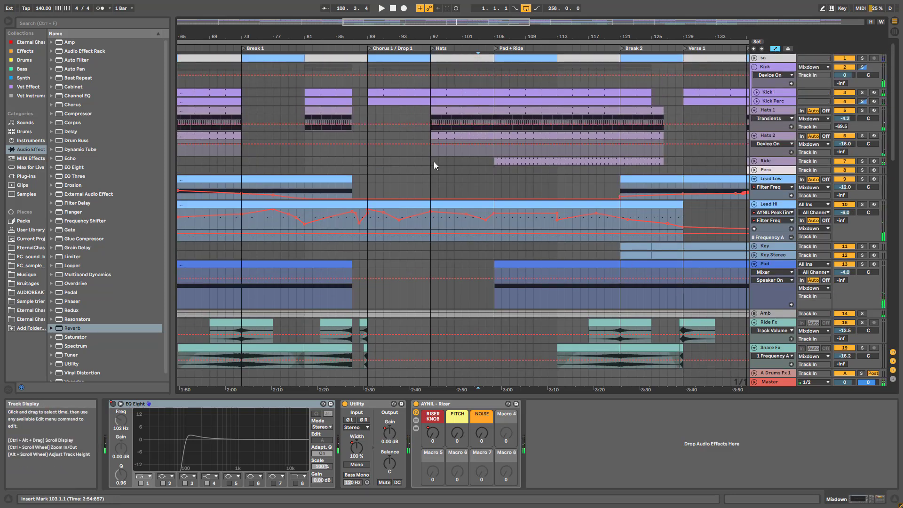
Solo the Pad track, display its AYNIL_SupersawLead CUTOFF automation, and audition it from bar 112
left_click_drag(509, 27, 527, 50)
scroll(491, 239, "down", 3)
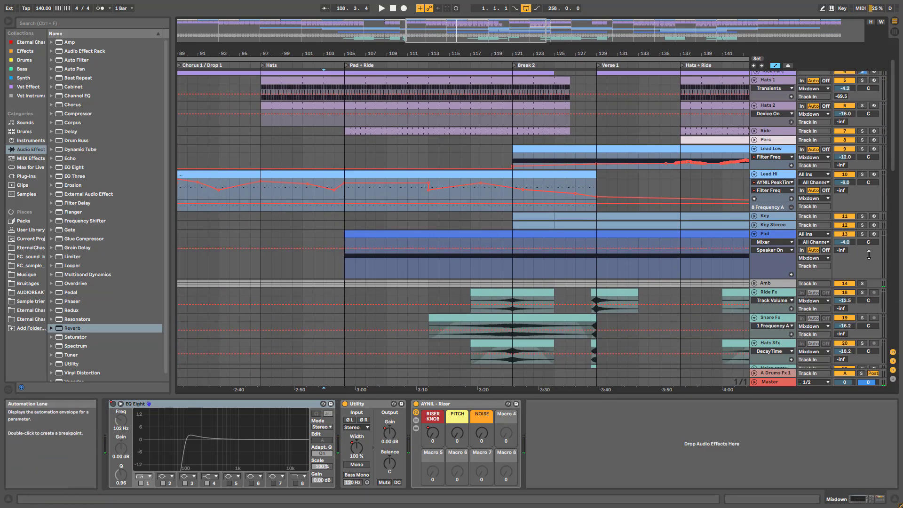
left_click(862, 233)
left_click(774, 242)
left_click(774, 263)
left_click(419, 249)
key("space")
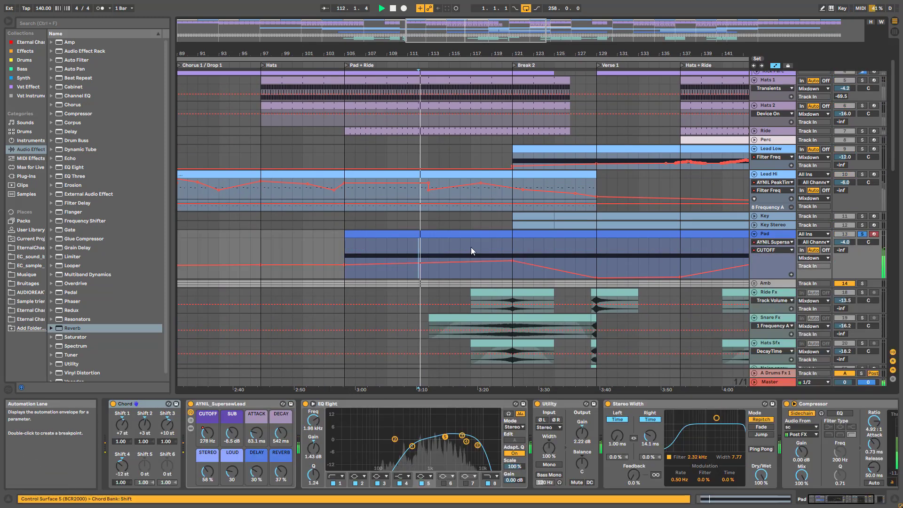
key("space")
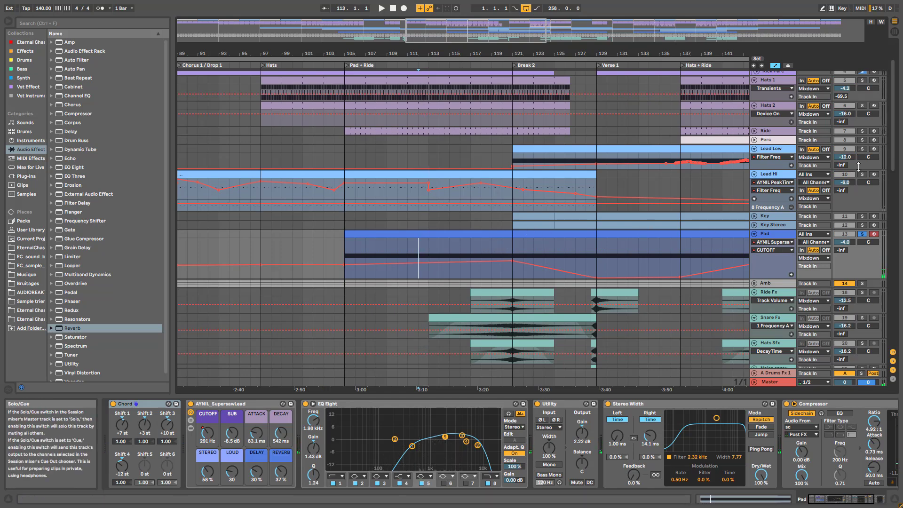
Unfold the Key track, audition it soloed from bar 121 at the start of Break 2, and turn its solo off
left_click(518, 202)
left_click(754, 216)
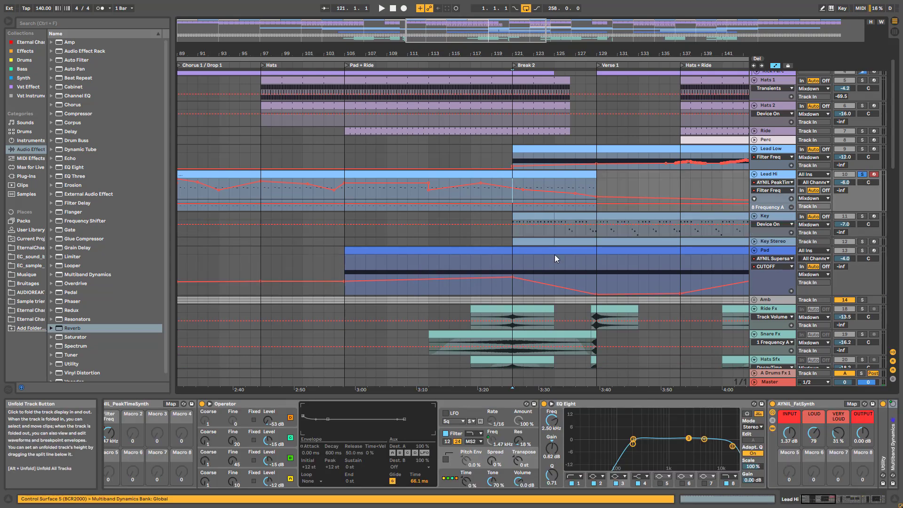
left_click(515, 233)
key("space")
left_click(864, 217)
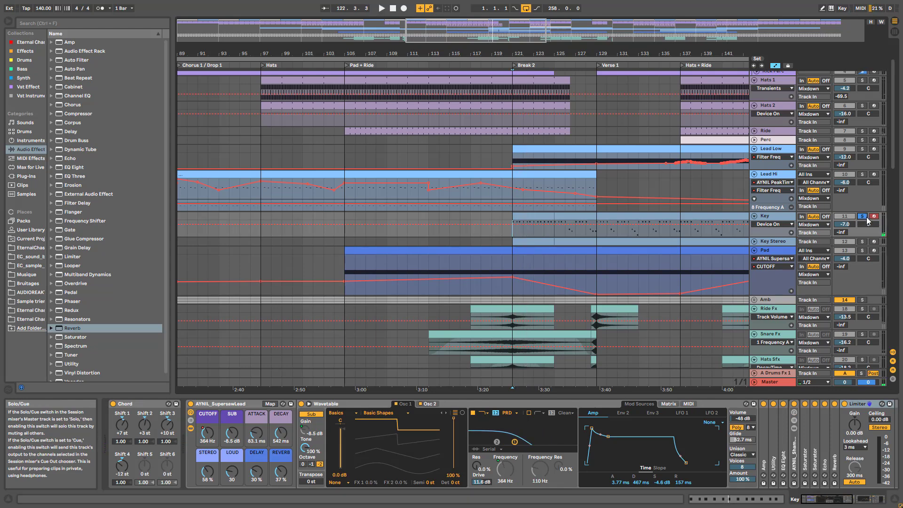
left_click(866, 217)
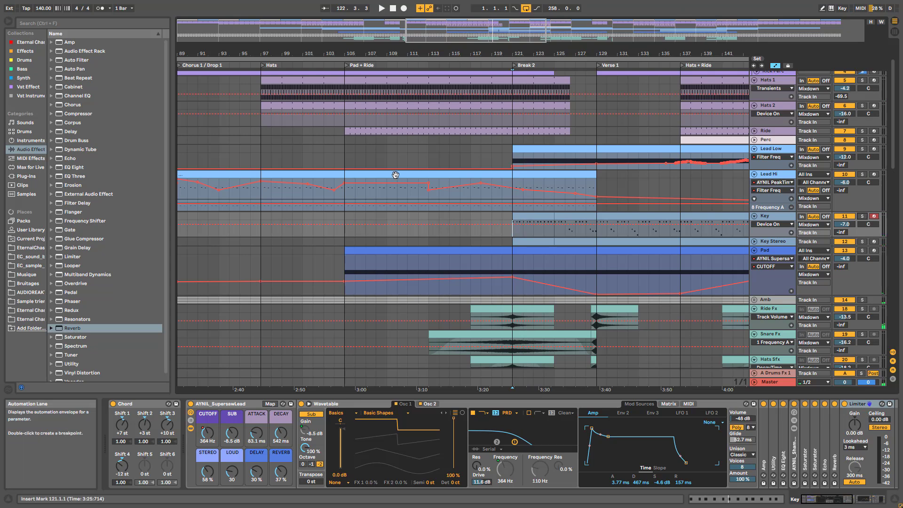
Play the full arrangement from bar 116 through Break 2 and stop just before Verse 1
scroll(469, 221, "up", 2)
scroll(468, 221, "up", 1)
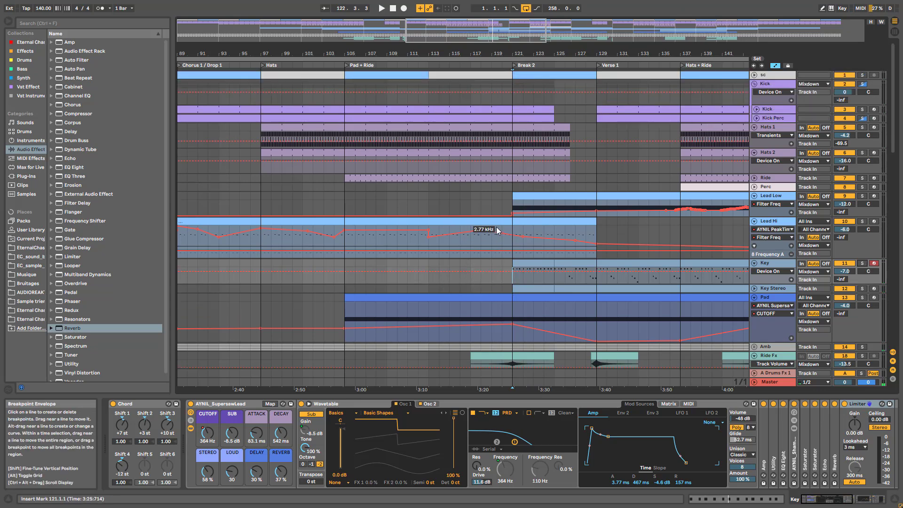
left_click(462, 278)
key("space")
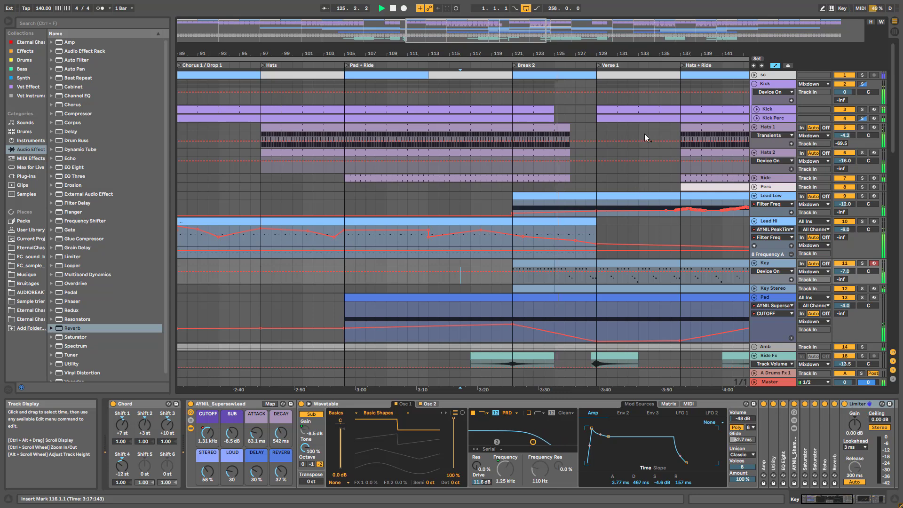
left_click_drag(545, 53, 428, 67)
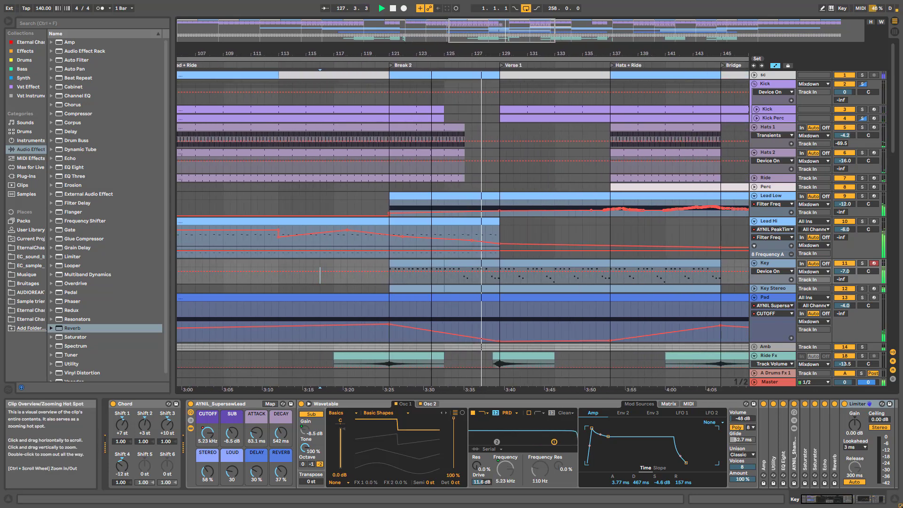
key("space")
Around Break 2, expand the Lead Low track and then the Key Stereo track to show their clips and automation lanes
left_click_drag(480, 34, 453, 87)
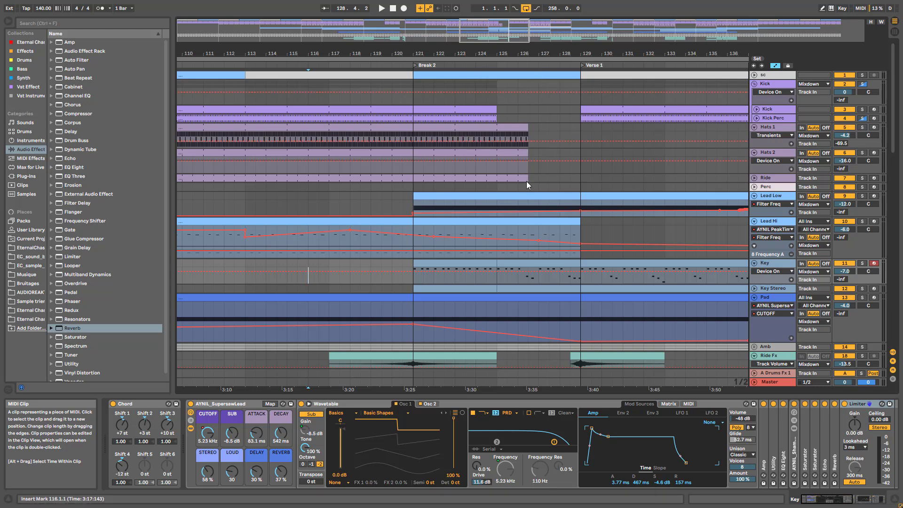
scroll(524, 178, "down", 2)
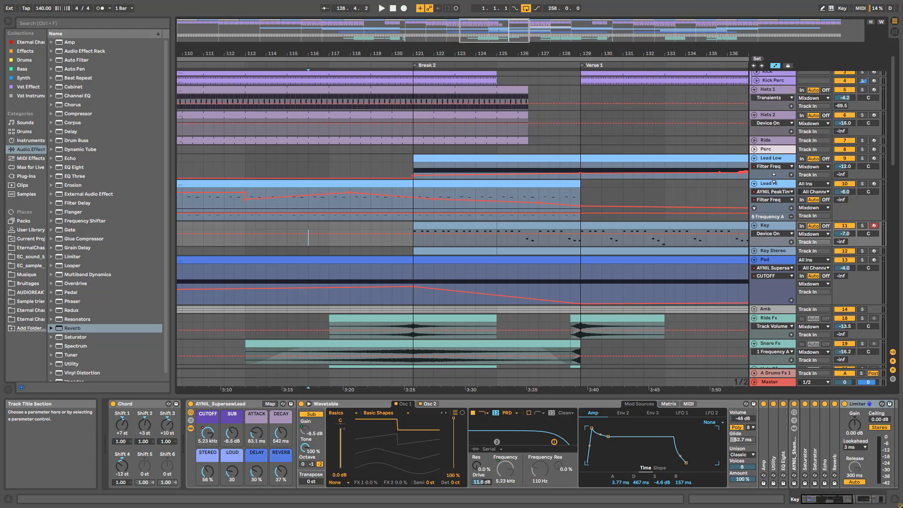
left_click(773, 177)
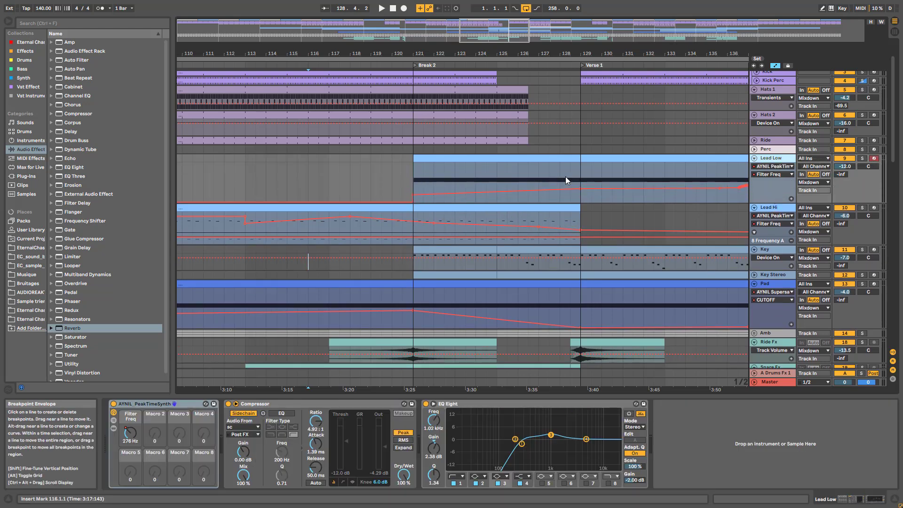
scroll(646, 160, "down", 2)
scroll(646, 159, "down", 2)
left_click(766, 200)
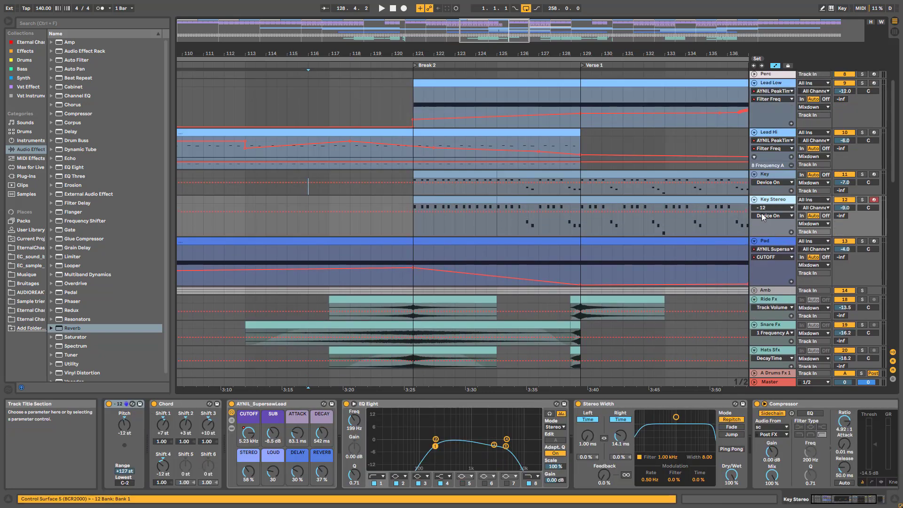
Enlarge the Key track and display its AYNIL_SupersawLead CUTOFF automation
left_click(775, 183)
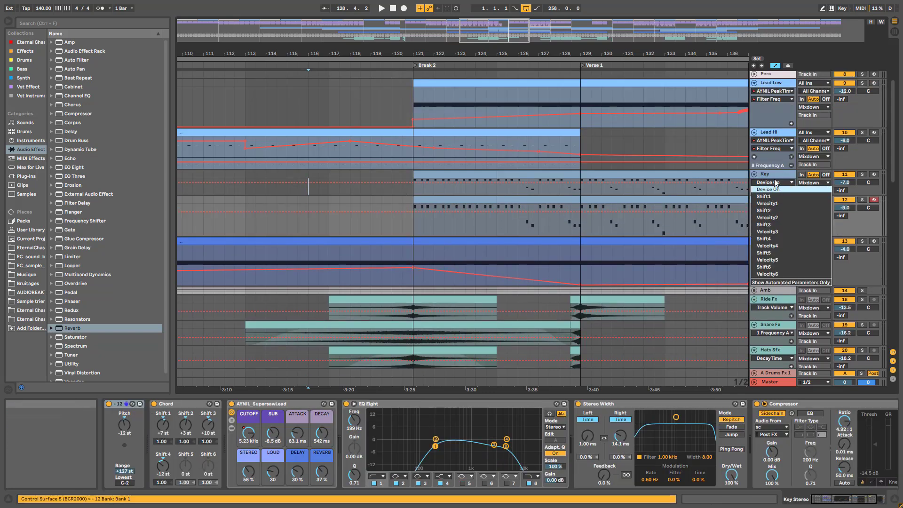
left_click(774, 185)
left_click_drag(777, 194, 778, 226)
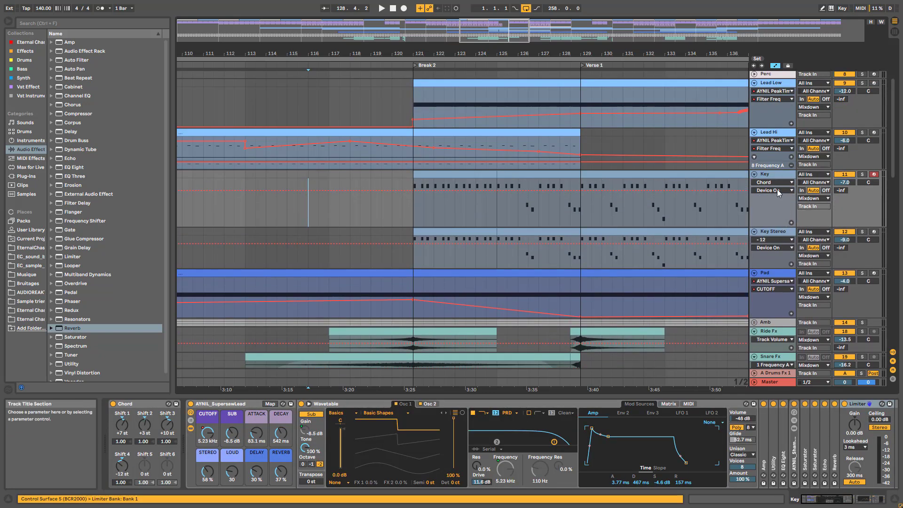
left_click(777, 183)
left_click(772, 203)
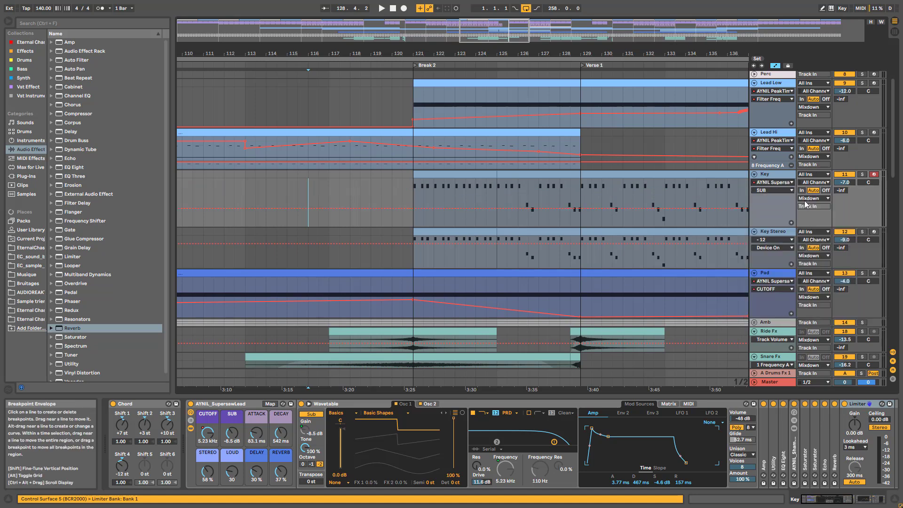
left_click(773, 190)
left_click(771, 205)
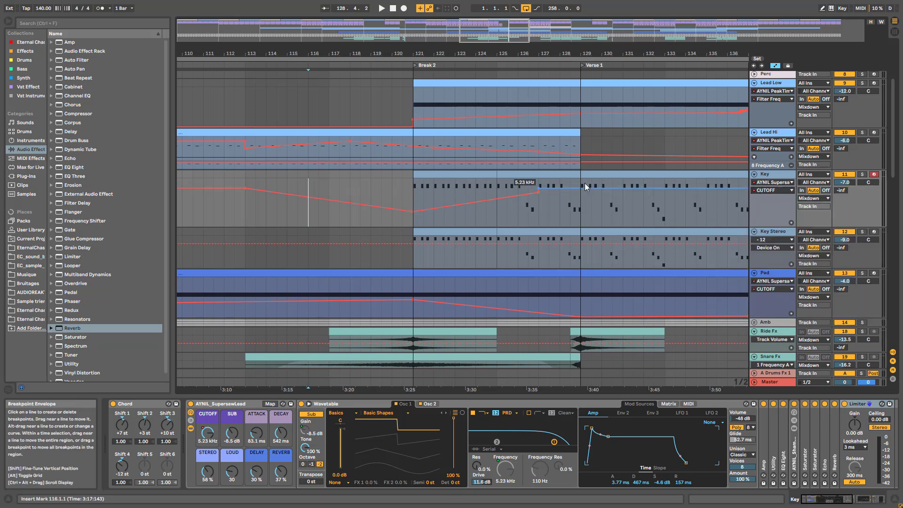
Play the full arrangement from bar 121 through Break 2 into Verse 1, then stop playback
left_click_drag(491, 33, 491, 15)
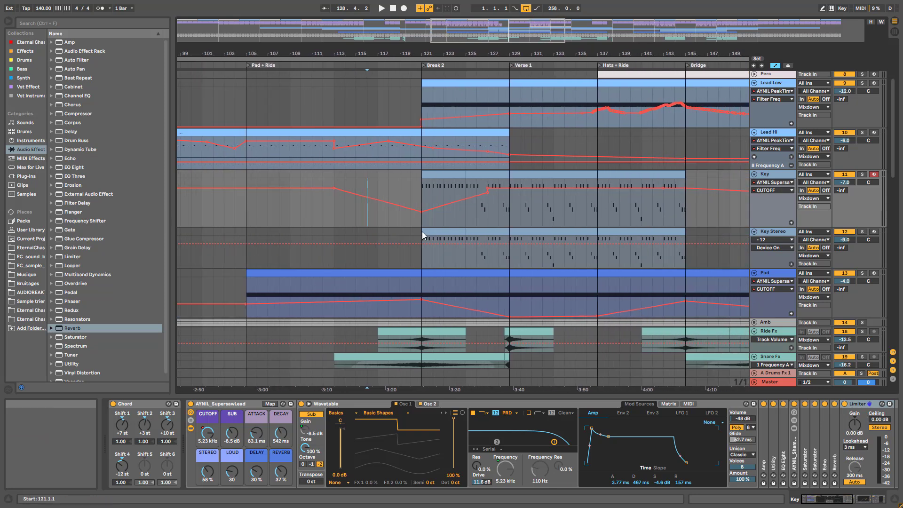
scroll(439, 262, "up", 4)
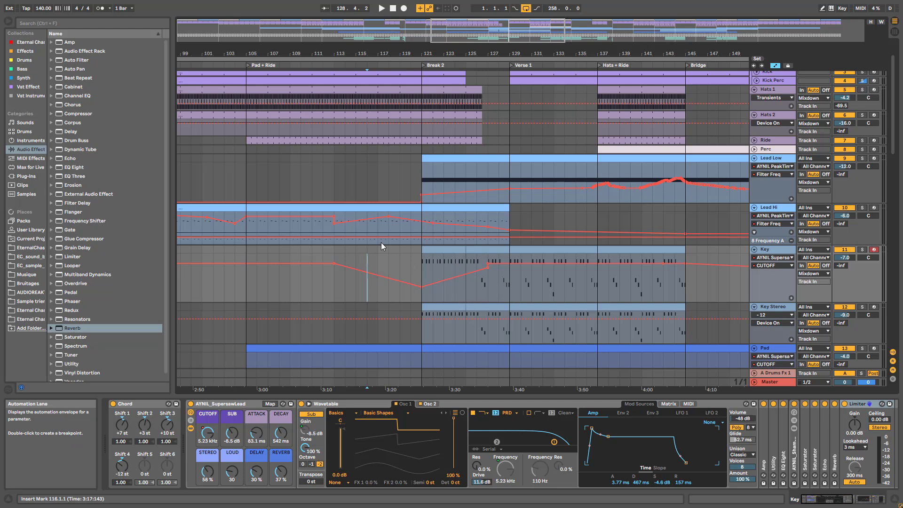
left_click(422, 280)
key("space")
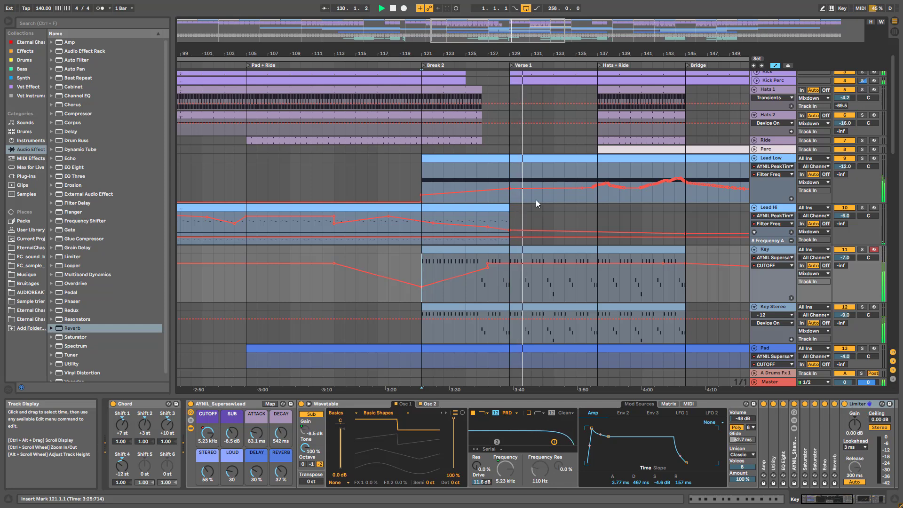
mouse_move(520, 32)
left_mouse_down()
mouse_move(517, 14)
mouse_move(529, 18)
left_mouse_up()
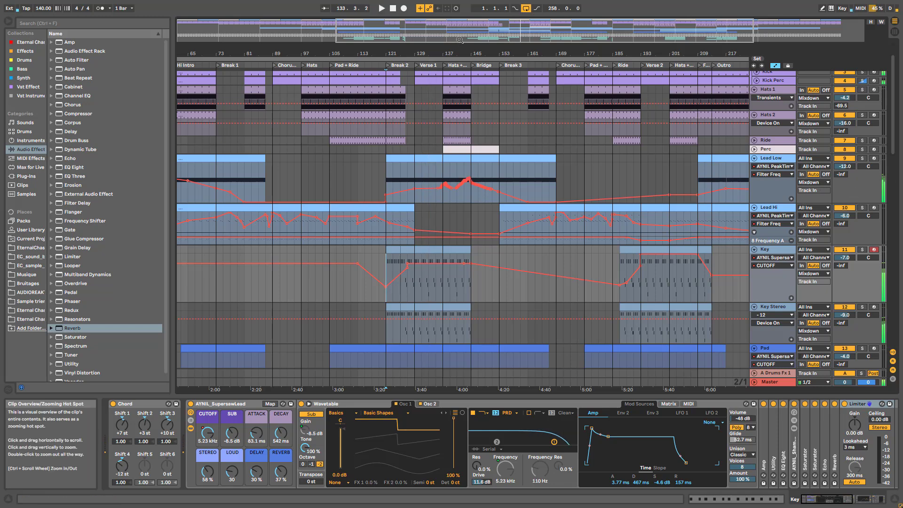
Select the Lead Low clip spanning Break 2 through Break 3, and switch the Lead Hi track's solo on and off
left_click(382, 188)
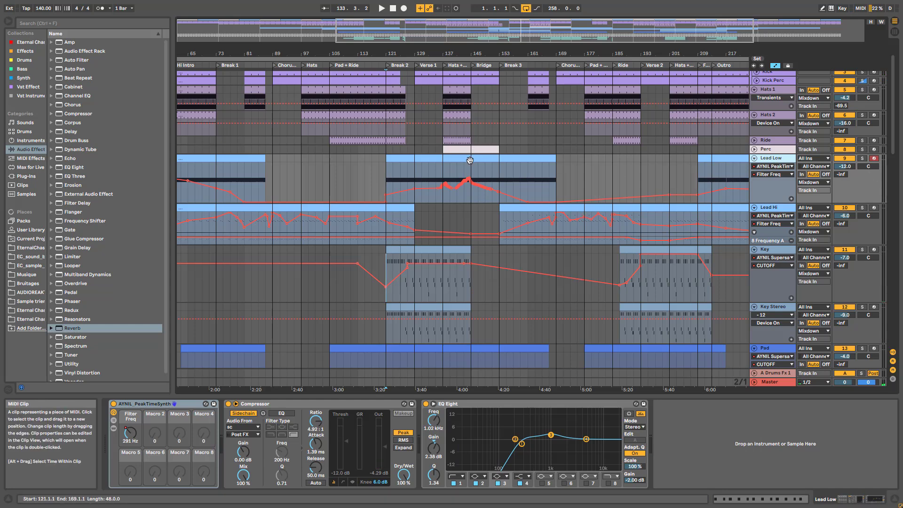
left_click(558, 172)
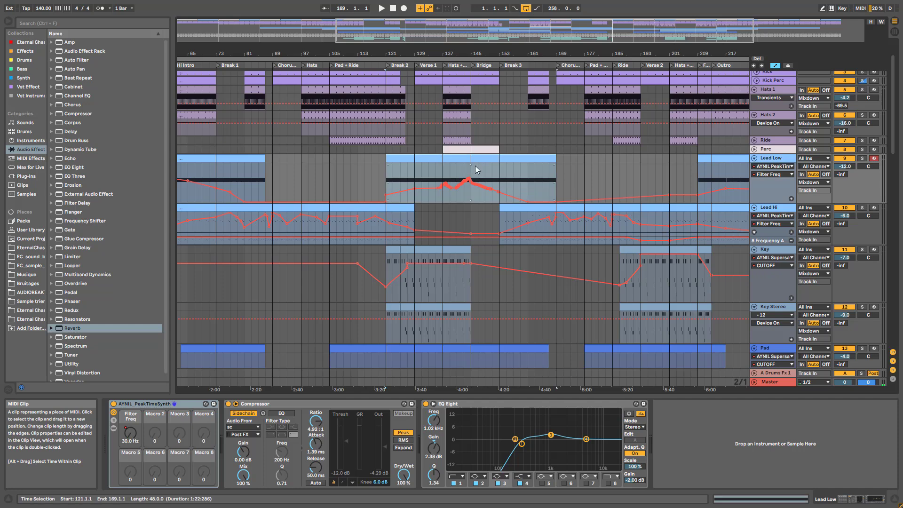
left_click(864, 208)
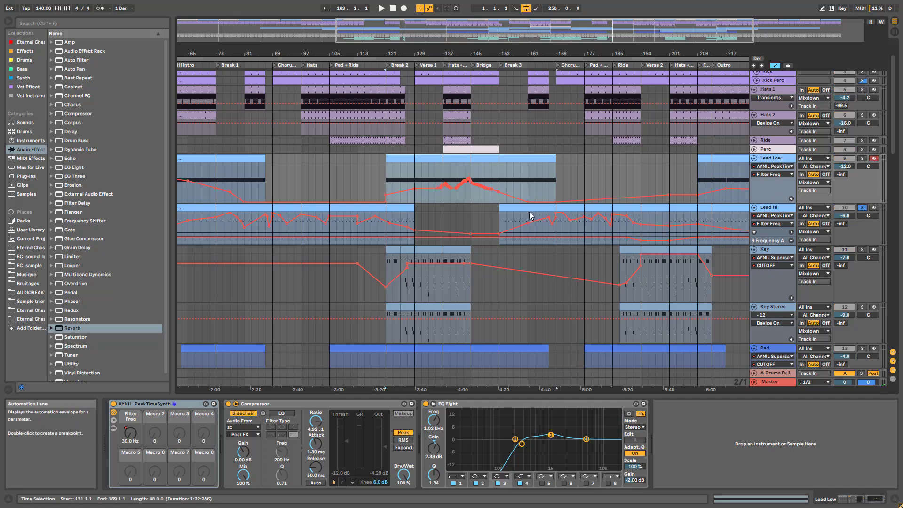
left_click(865, 208)
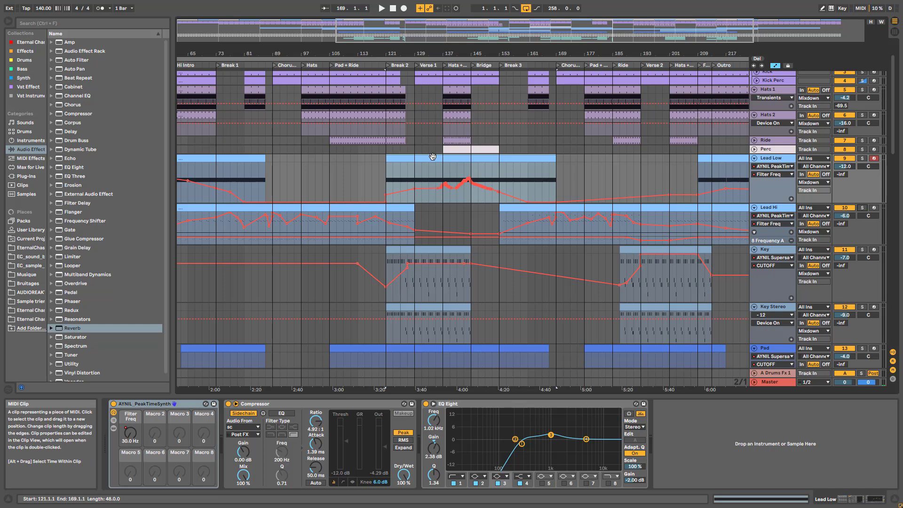
Play the arrangement from bar 129 at the start of Verse 1, then stop playback
left_click(415, 286)
key("space")
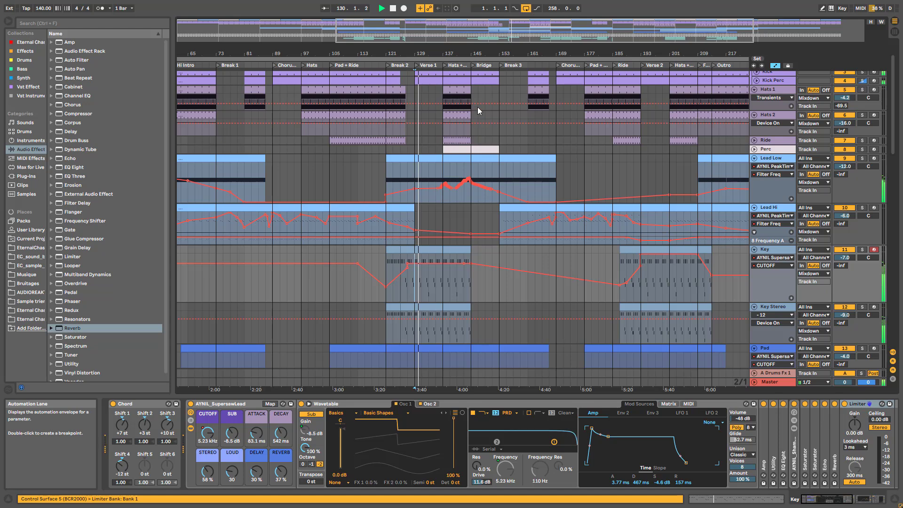
left_click_drag(511, 29, 560, 46)
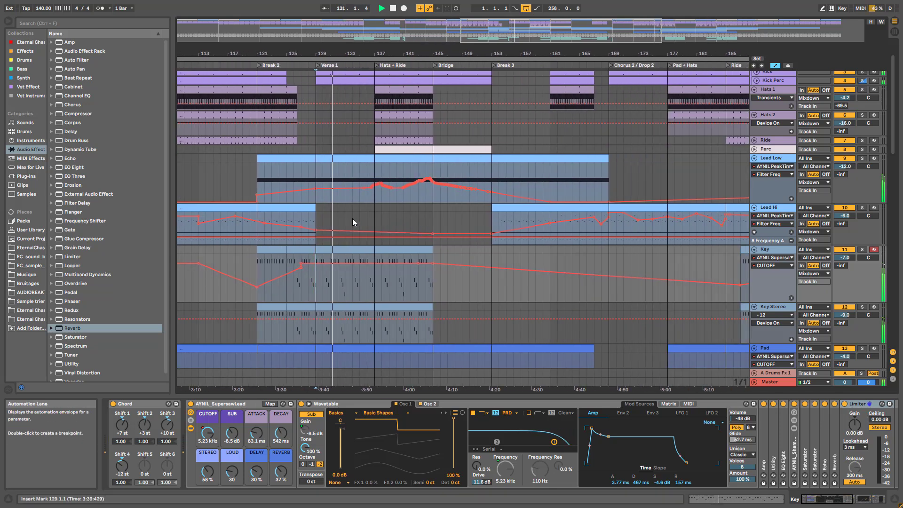
key("space")
Examine which drum, lead, key, pad and effect tracks play in Verse 1, and compare them with the intro sections
left_click(368, 218)
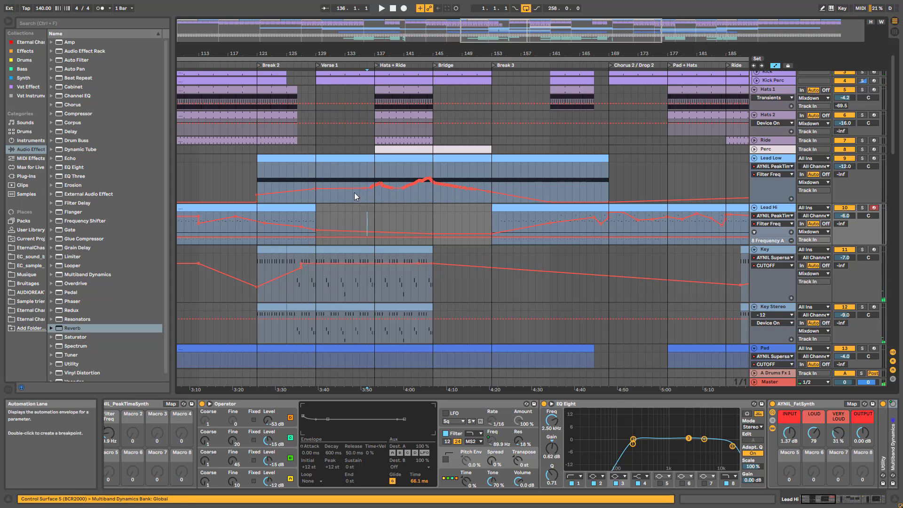
scroll(356, 227, "up", 2)
scroll(334, 326, "down", 5)
scroll(348, 332, "up", 7)
scroll(353, 329, "down", 9)
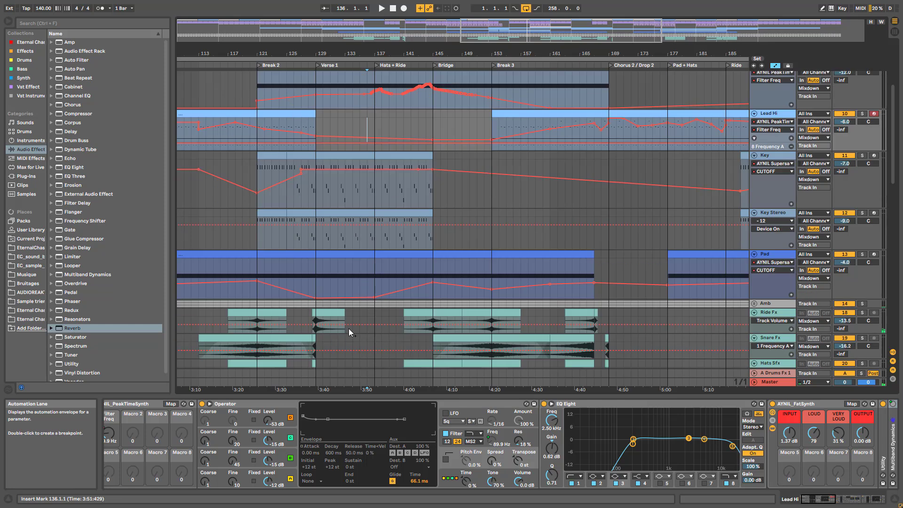
scroll(353, 332, "down", 7)
scroll(367, 282, "up", 8)
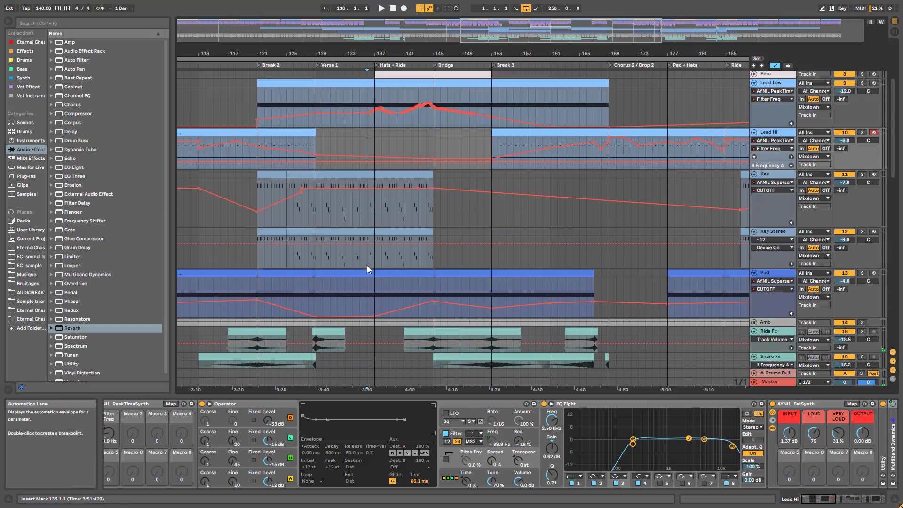
scroll(366, 263, "up", 7)
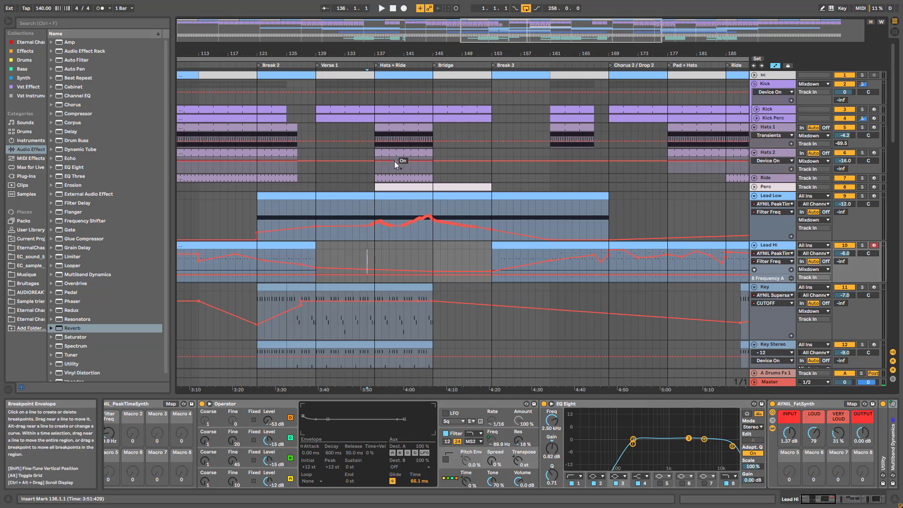
left_click_drag(357, 34, 277, 40)
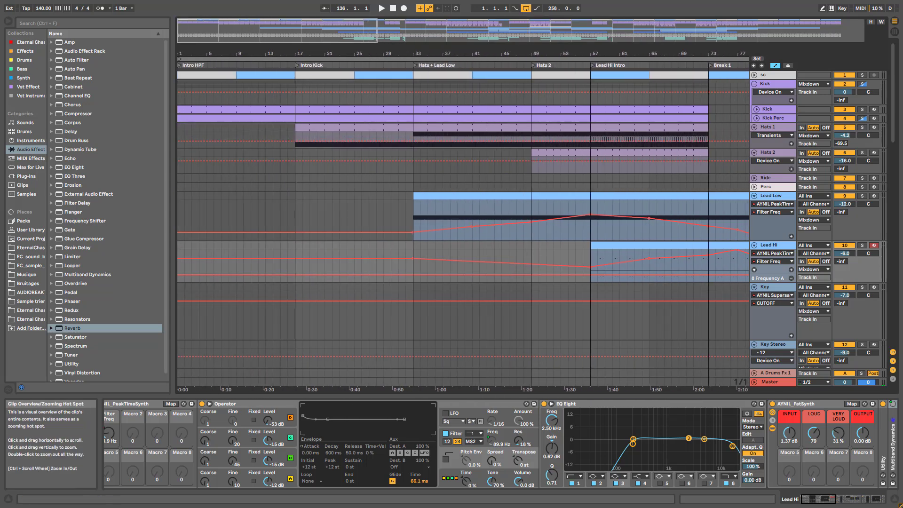
Play the Hats + Ride section from bar 137 into the Bridge and stop playback
left_click_drag(354, 42, 530, 47)
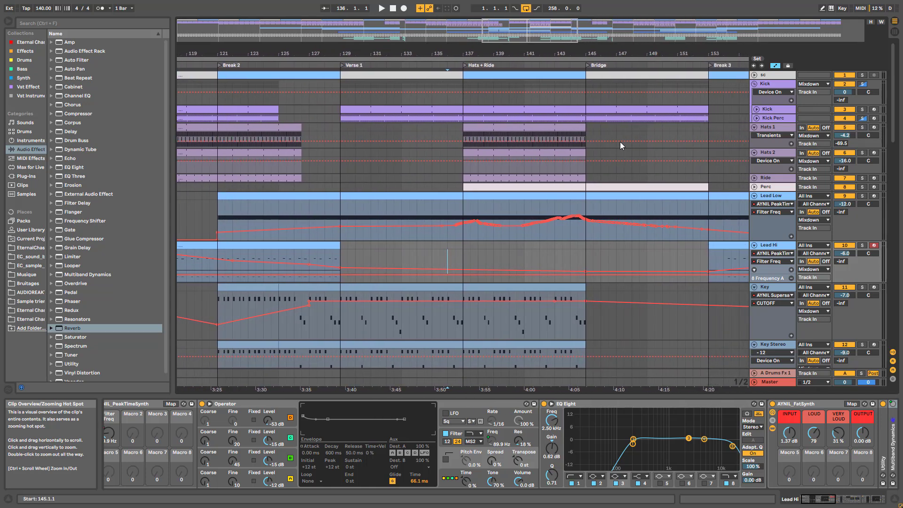
left_click(461, 168)
key("space")
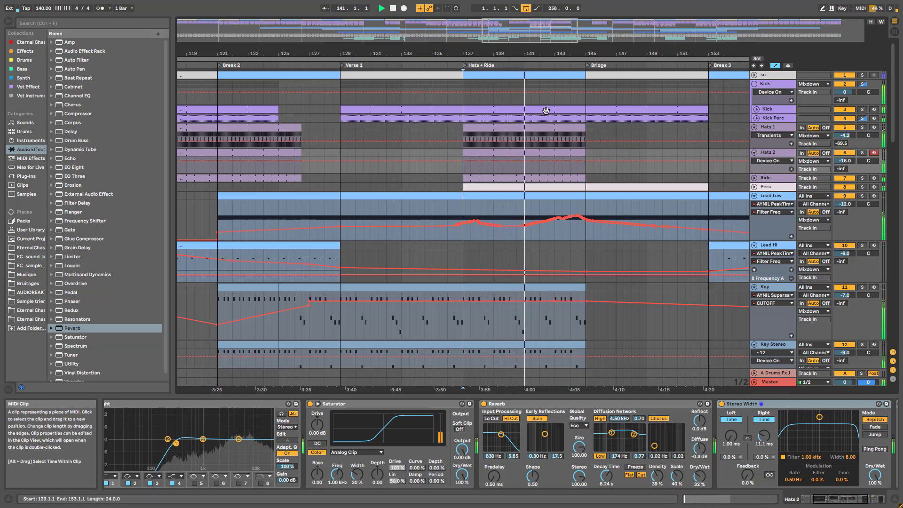
left_click_drag(516, 32, 532, 23)
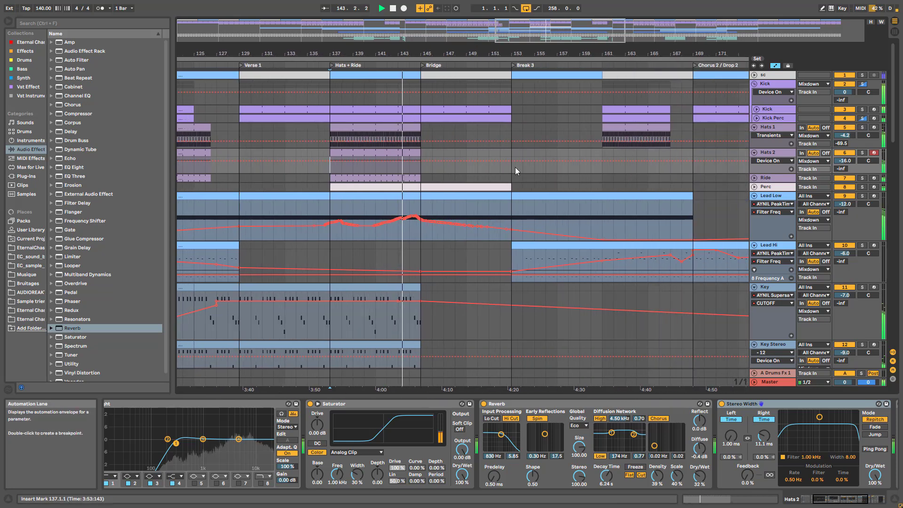
left_click_drag(411, 48, 453, 45)
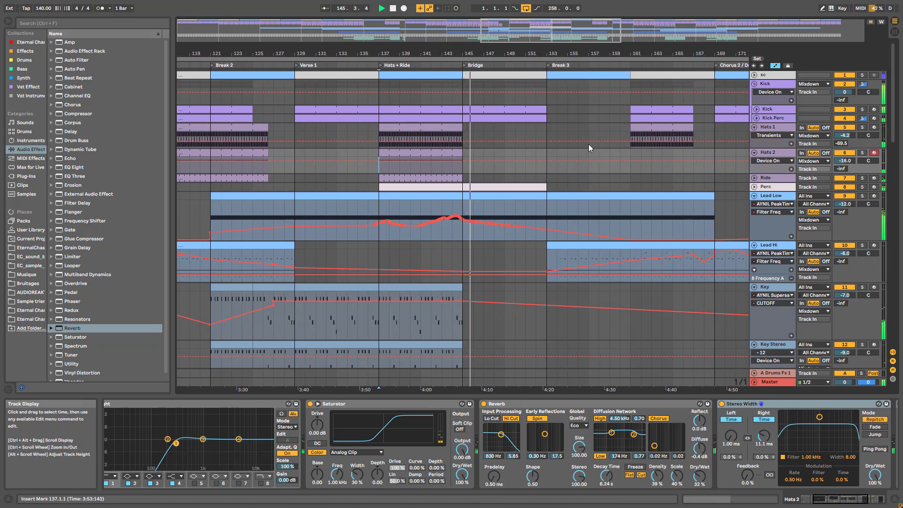
key("space")
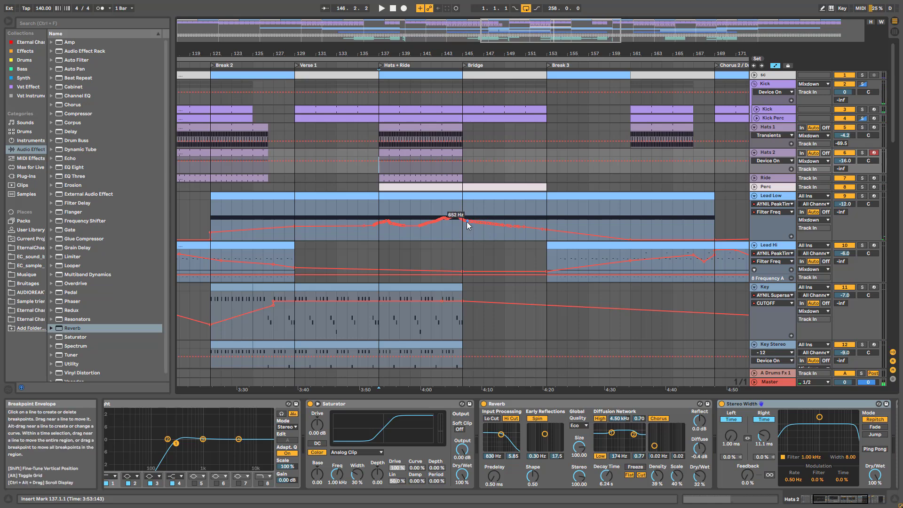
Unfold the Perc track, select its clip spanning Hats + Ride and Bridge, and place the insert marker at bar 137
left_click_drag(412, 48, 413, 39)
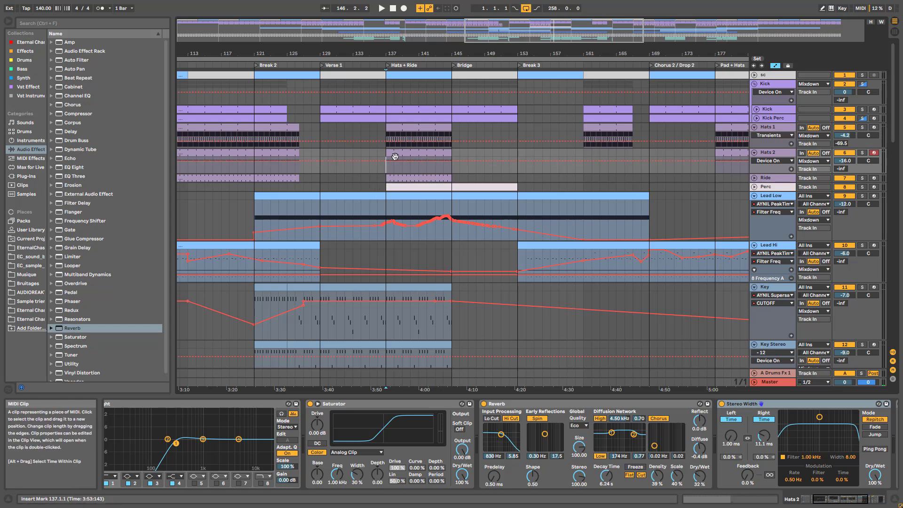
left_click(755, 186)
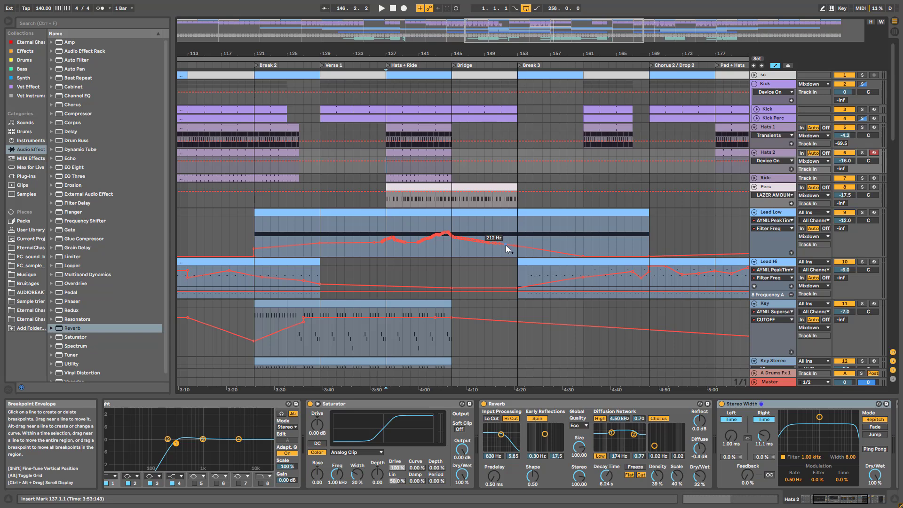
scroll(446, 293, "down", 3)
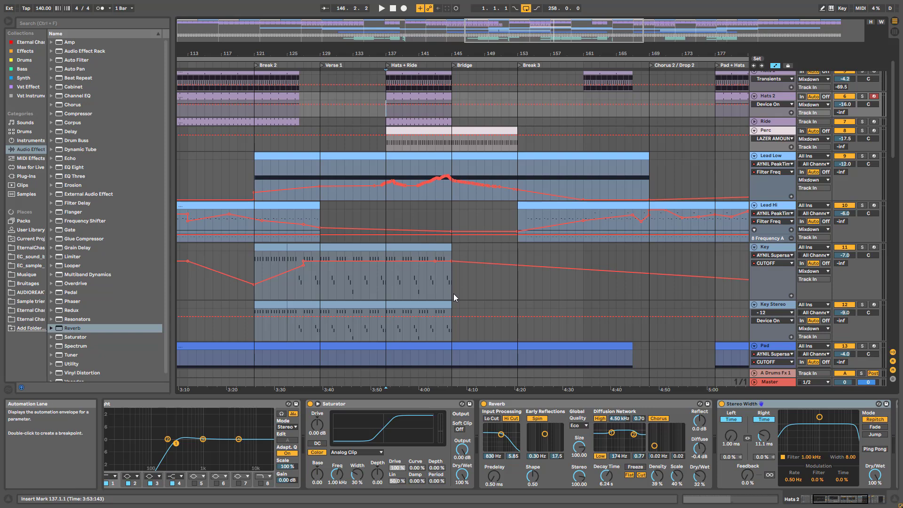
left_click(412, 284)
scroll(513, 114, "up", 3)
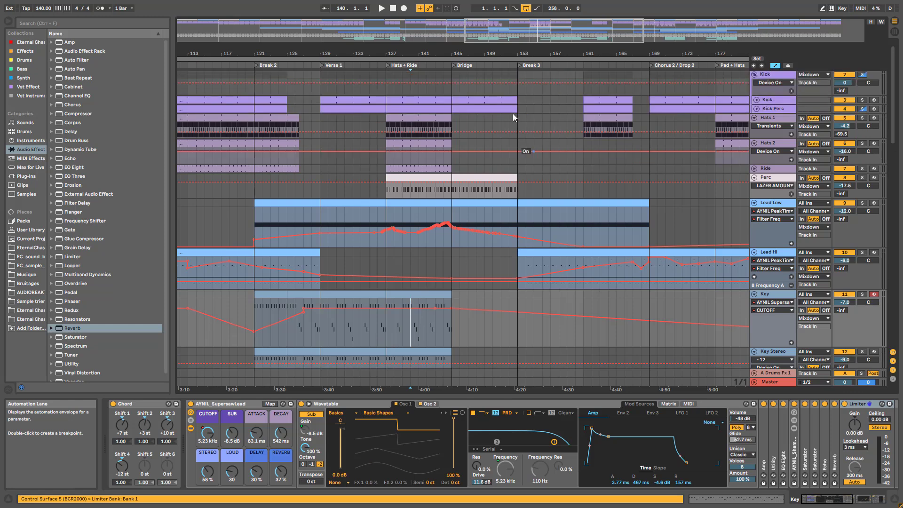
left_click(480, 178)
scroll(501, 172, "up", 1)
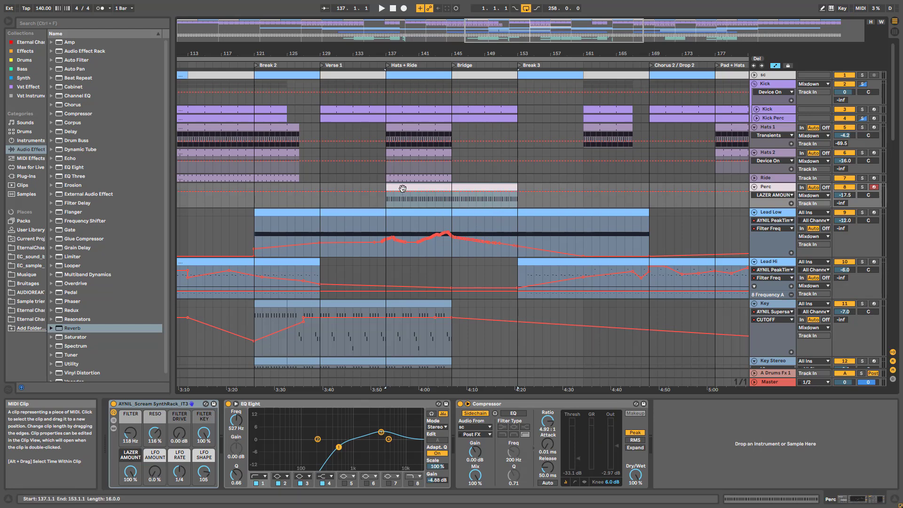
left_click(394, 201)
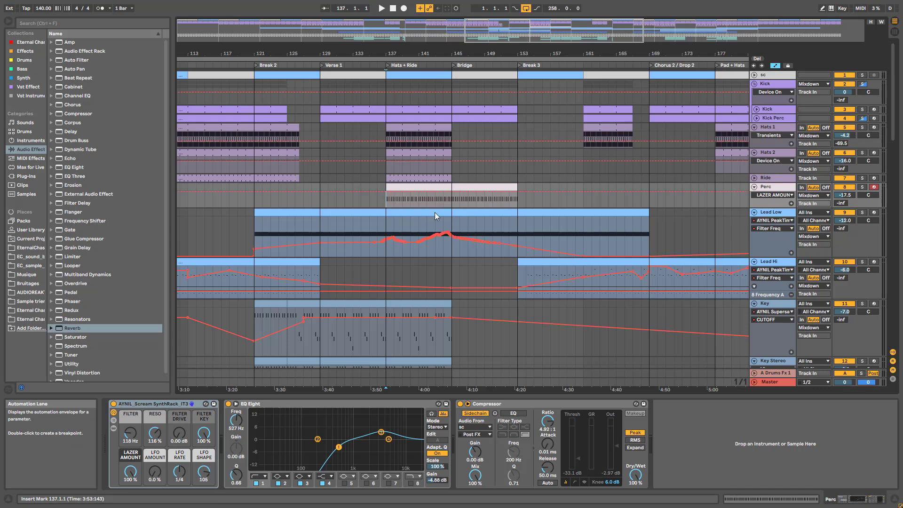
Place the insert marker at bar 137 on the Mixdown track, play through Hats + Ride into the Bridge, and stop playback
scroll(448, 261, "down", 15)
scroll(452, 318, "down", 10)
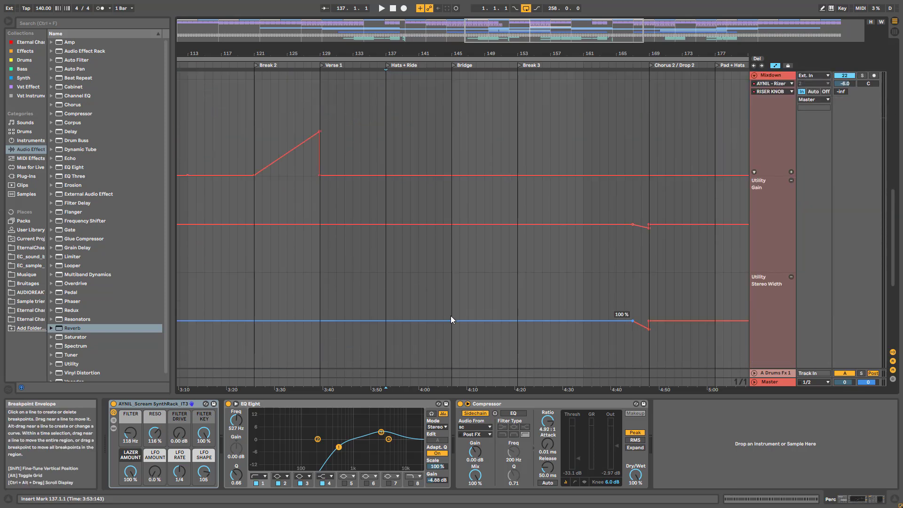
left_click(387, 218)
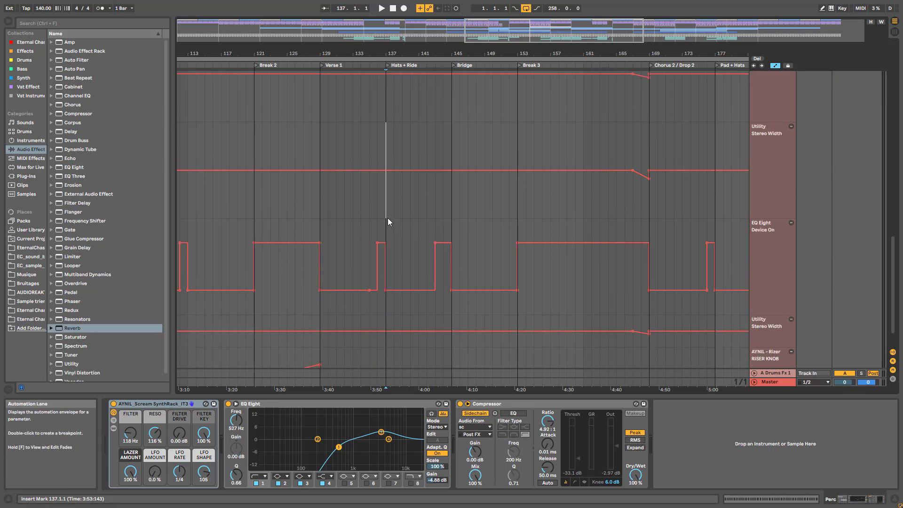
key("space")
scroll(419, 238, "up", 6)
scroll(449, 238, "up", 15)
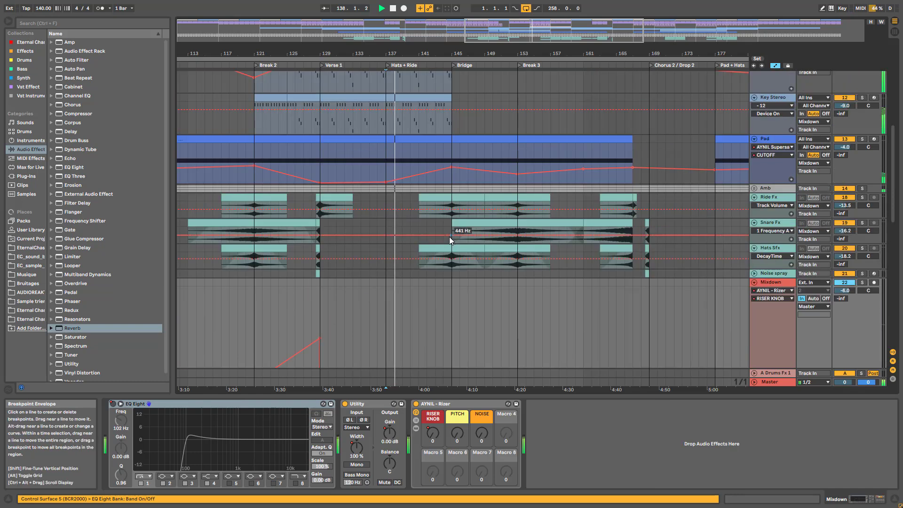
scroll(450, 240, "up", 2)
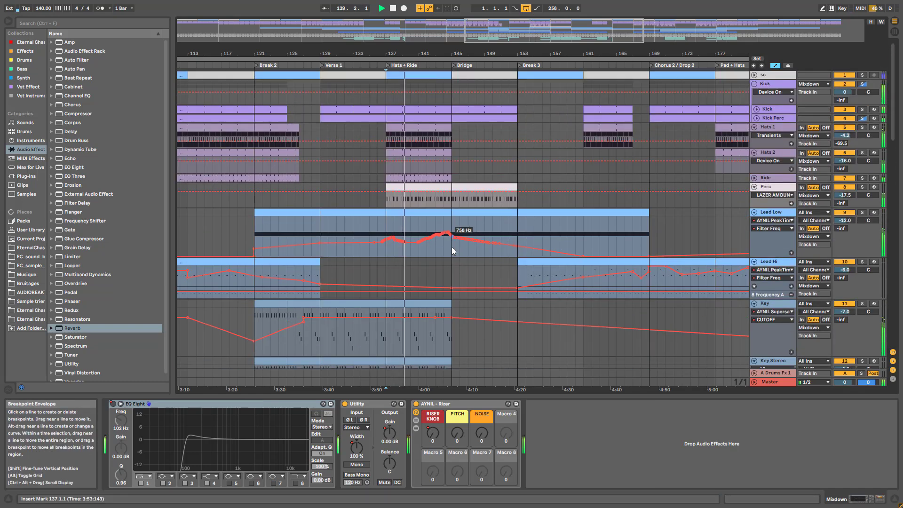
scroll(470, 254, "down", 4)
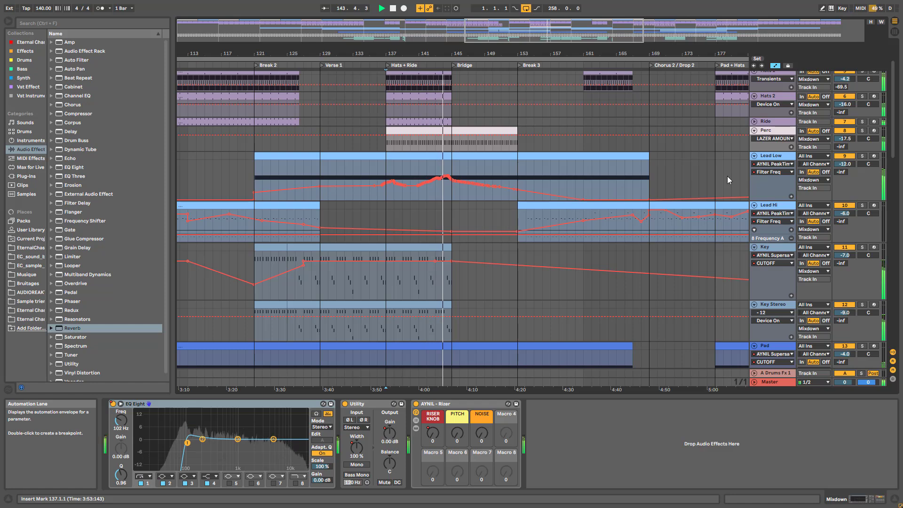
scroll(743, 183, "up", 2)
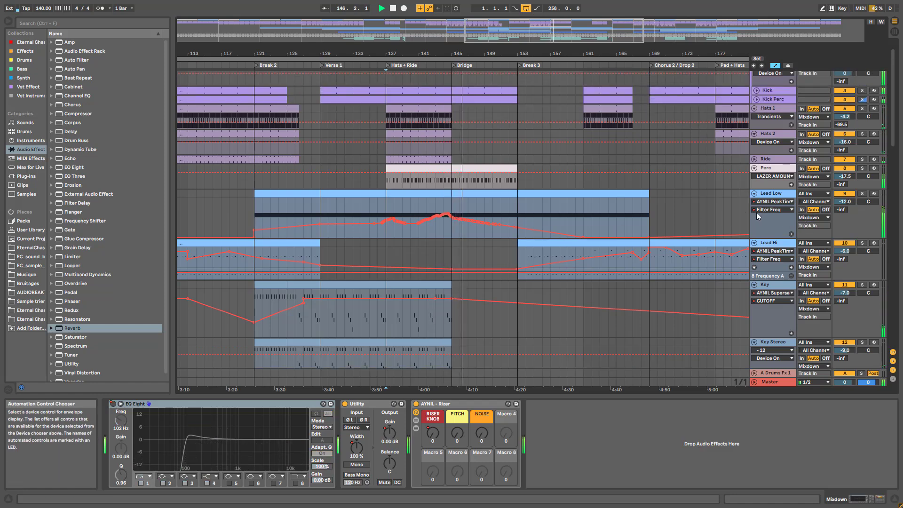
scroll(755, 216, "down", 5)
key("space")
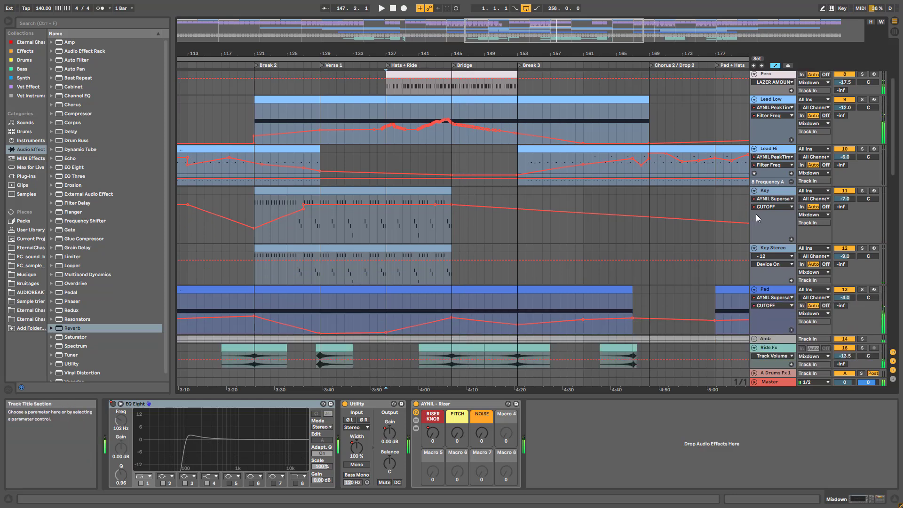
Solo the Key, Key Stereo and Pad tracks together
scroll(462, 133, "up", 1)
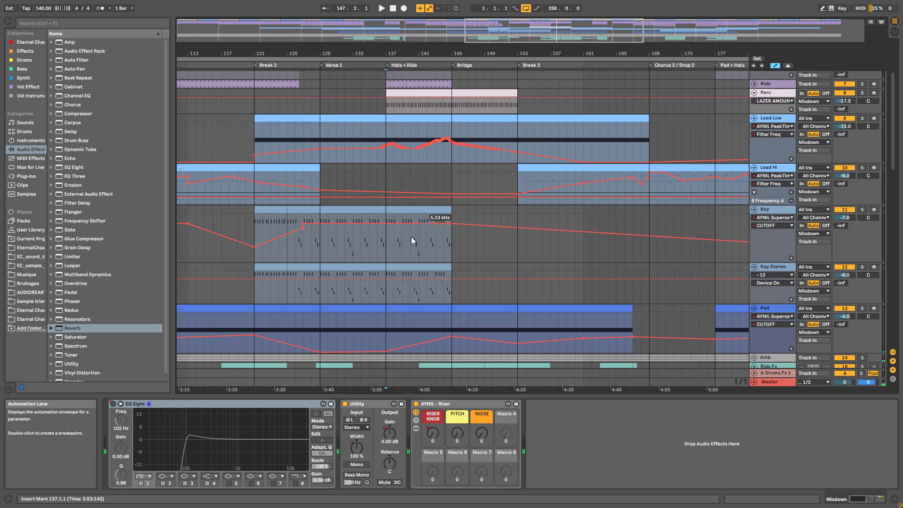
scroll(453, 228, "down", 2)
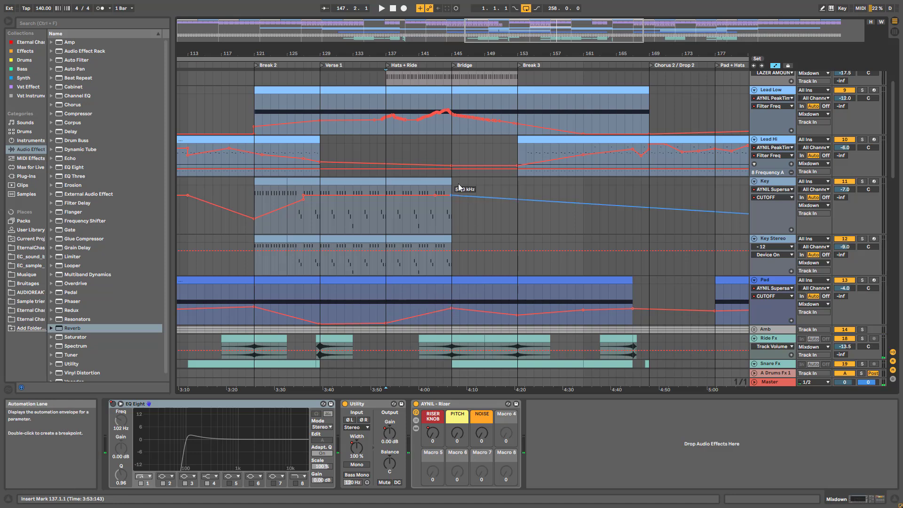
left_click(456, 293)
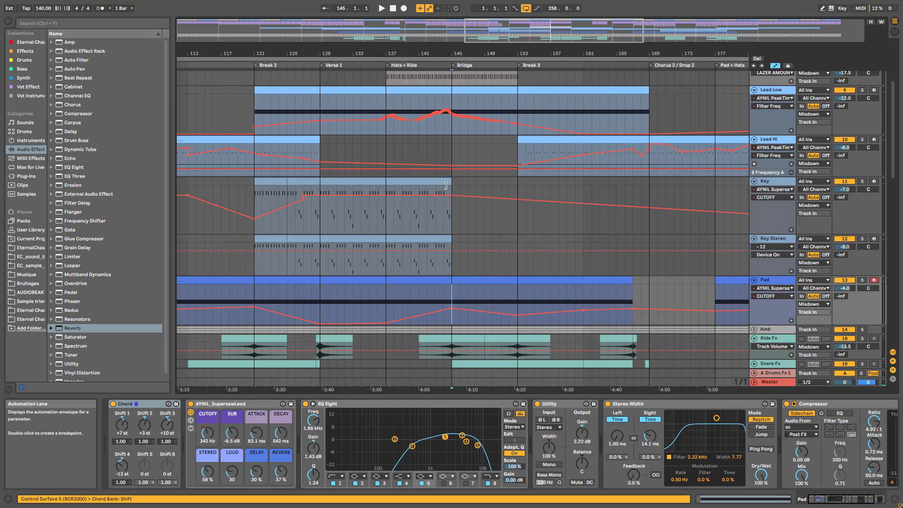
left_click(862, 239, "ctrl")
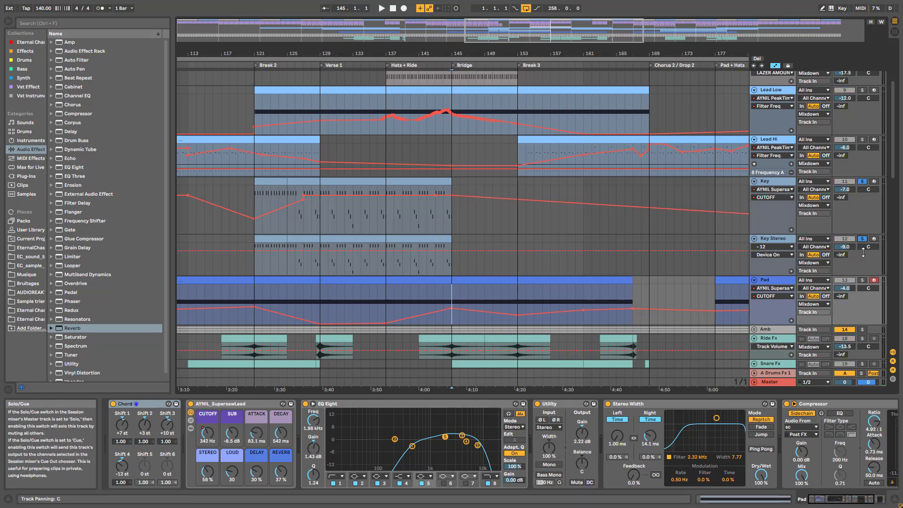
left_click(863, 280, "ctrl")
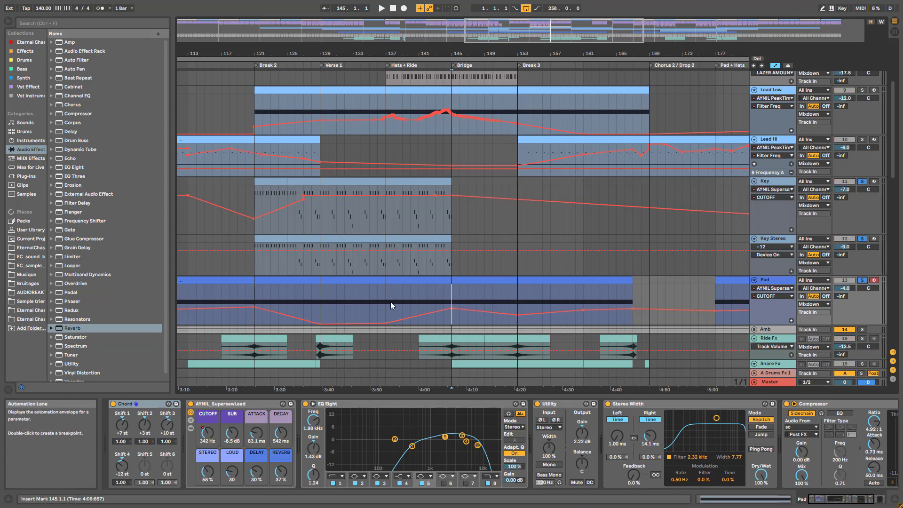
Play the soloed key and pad parts from bar 141 into the Bridge, then stop playback and clear the solos
left_click(418, 304)
key("space")
key("space")
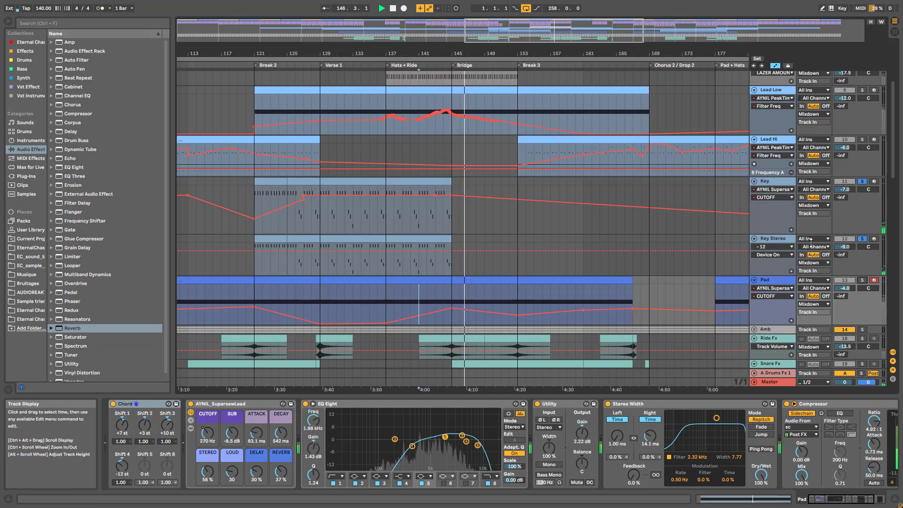
key("space")
left_click(861, 239)
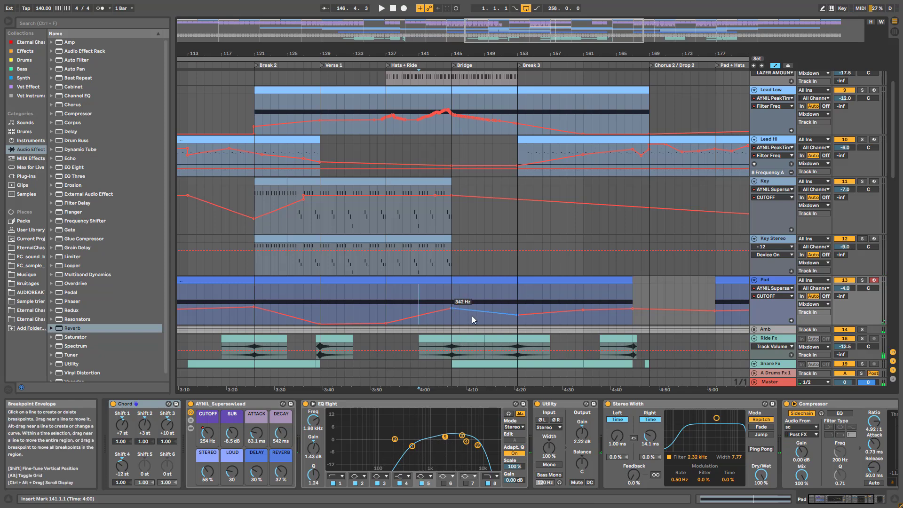
Select the Lead Low track, play its filter automation from bar 142 into the Bridge, and stop playback
mouse_move(360, 175)
scroll(459, 158, "up", 2)
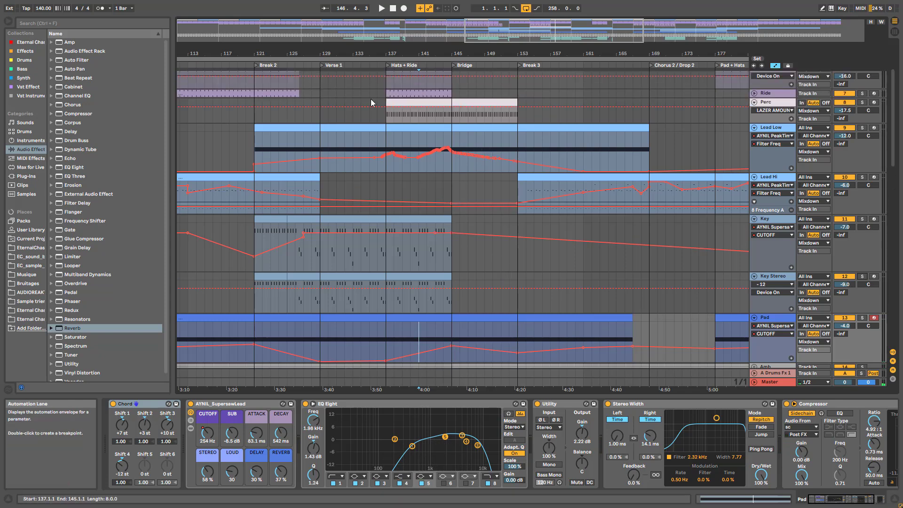
left_click(405, 165)
scroll(405, 165, "up", 2)
mouse_move(427, 187)
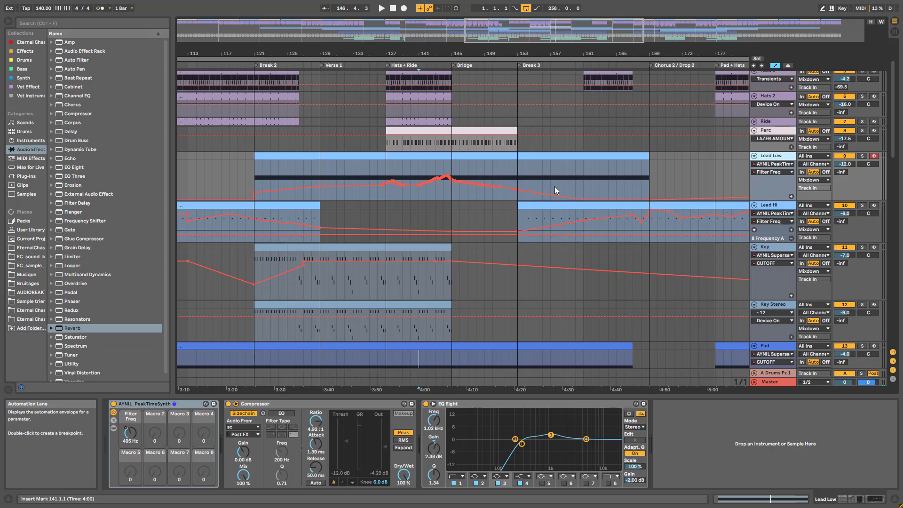
left_click(425, 199)
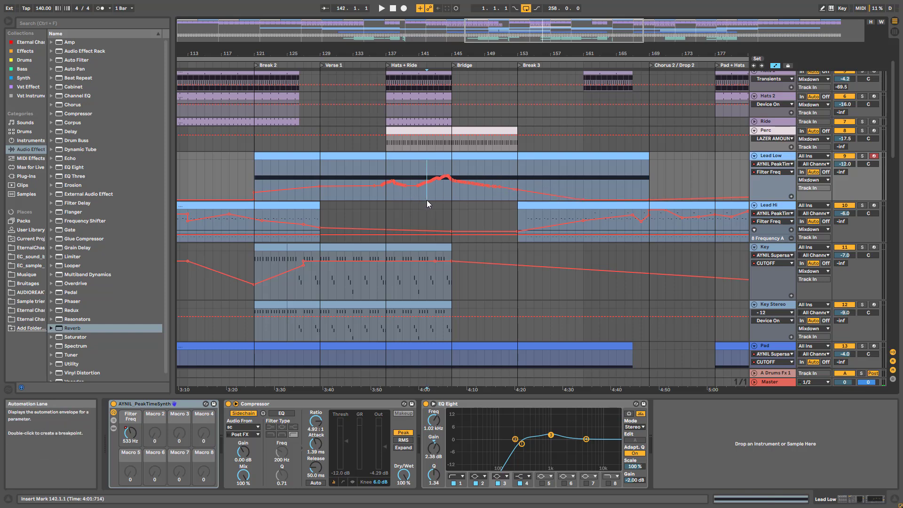
key("space")
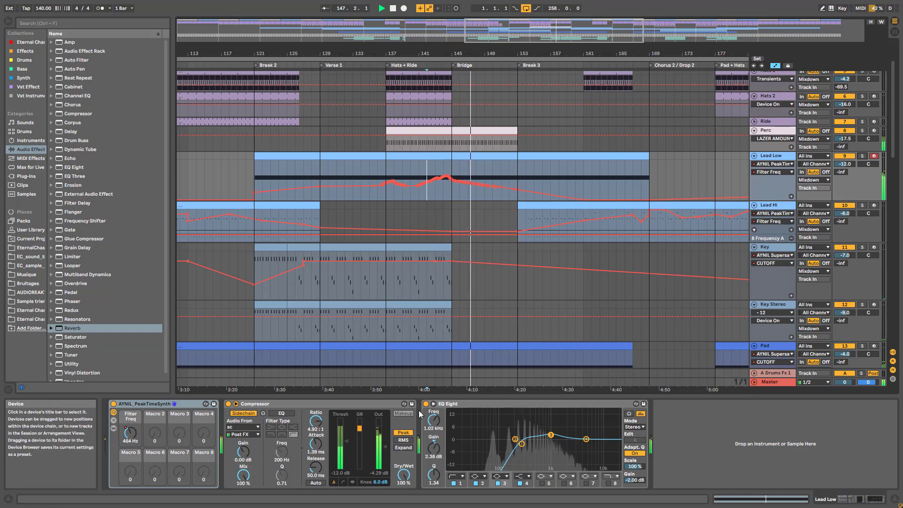
scroll(486, 297, "down", 2)
scroll(486, 297, "down", 1)
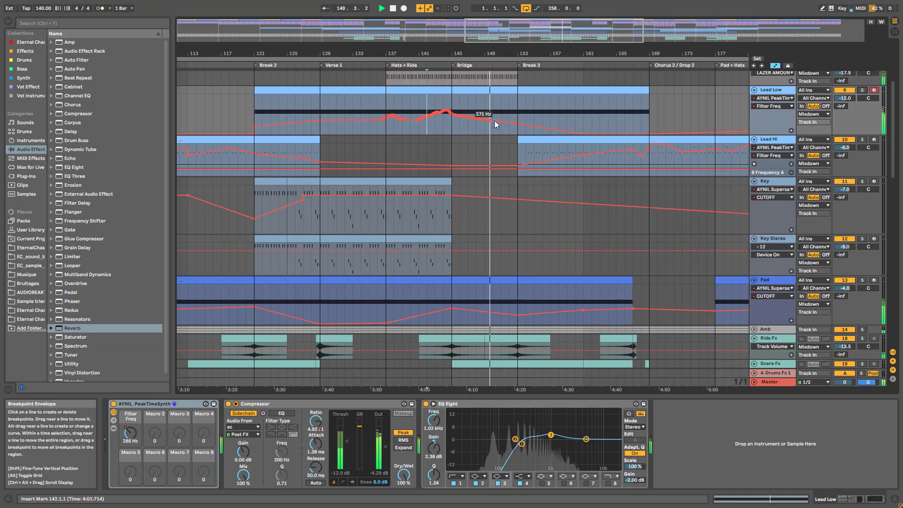
key("space")
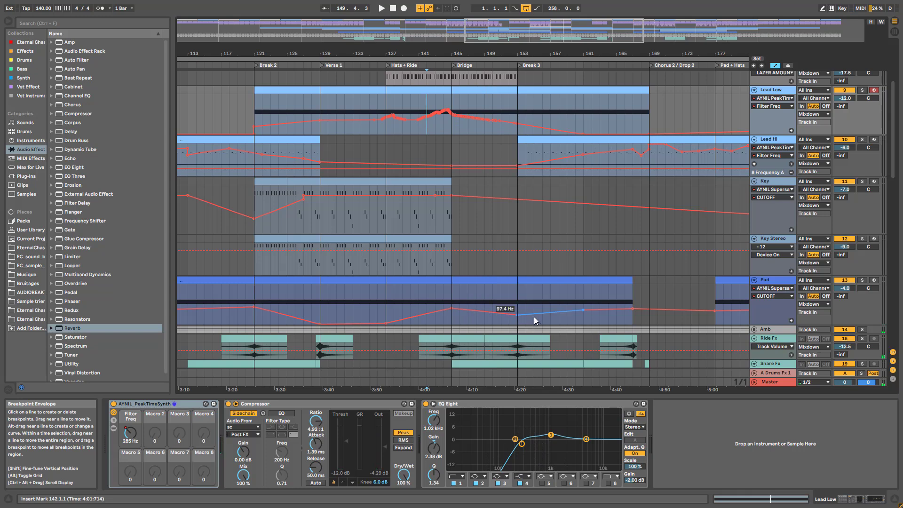
Play the transition into the Bridge from bar 144, select the Perc clip during playback, and stop
scroll(501, 257, "up", 6)
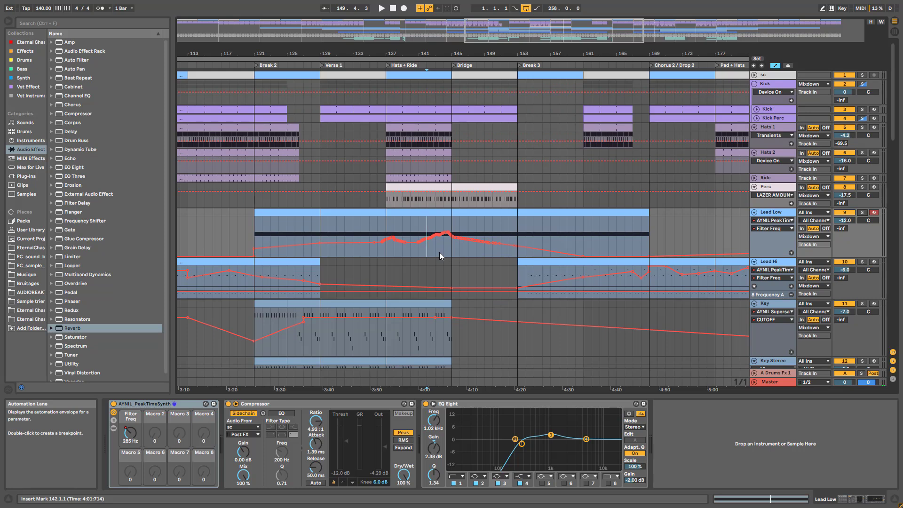
left_click(439, 252)
key("space")
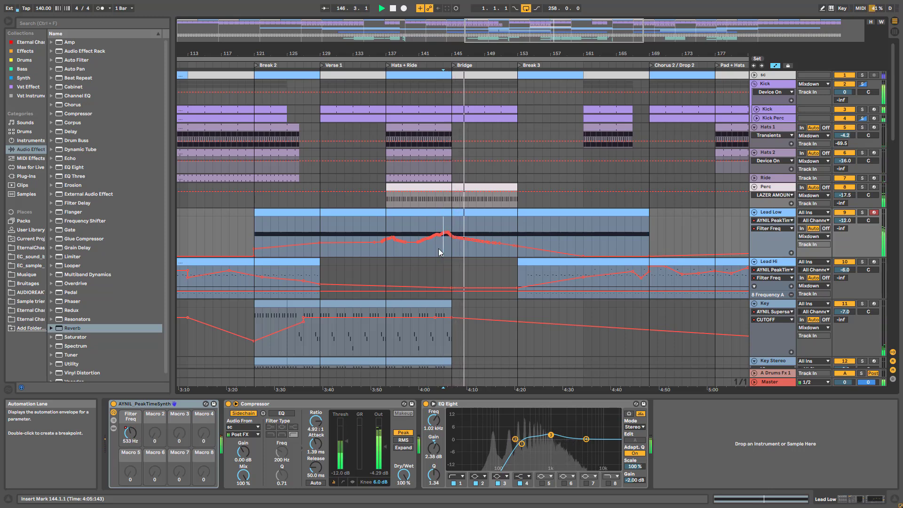
left_click(493, 186)
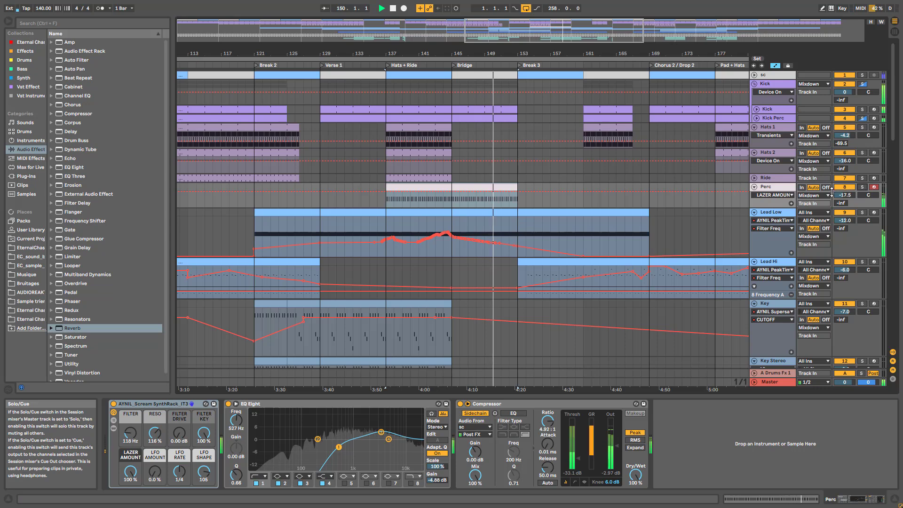
key("space")
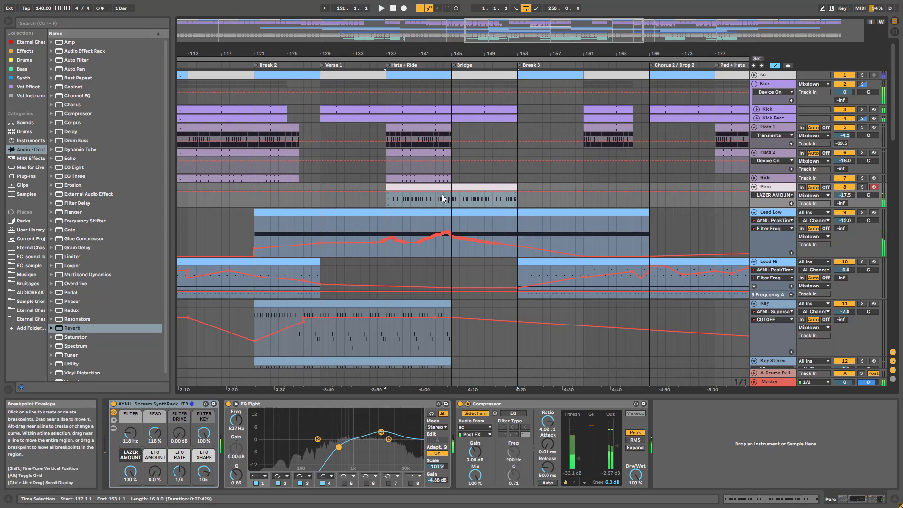
Play the start of Break 3 from bar 153 on the Lead Hi track, then stop playback
scroll(398, 173, "down", 4)
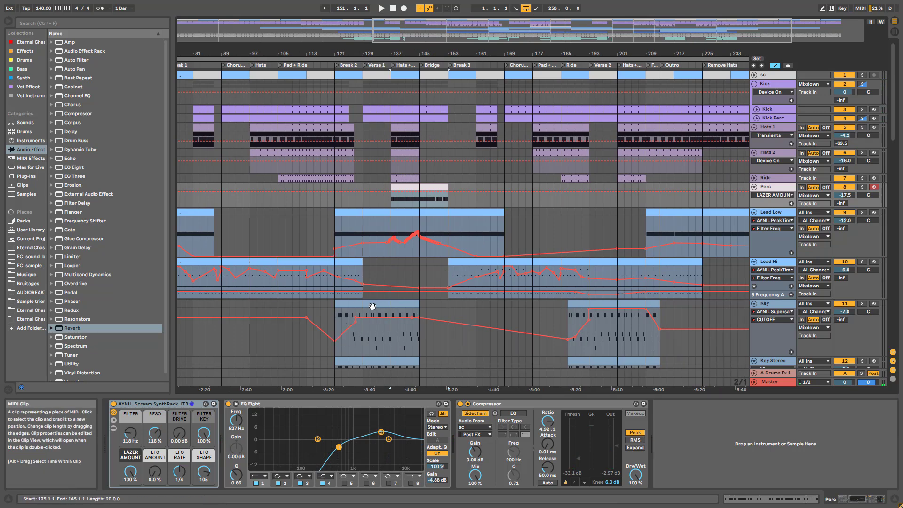
left_click(297, 262)
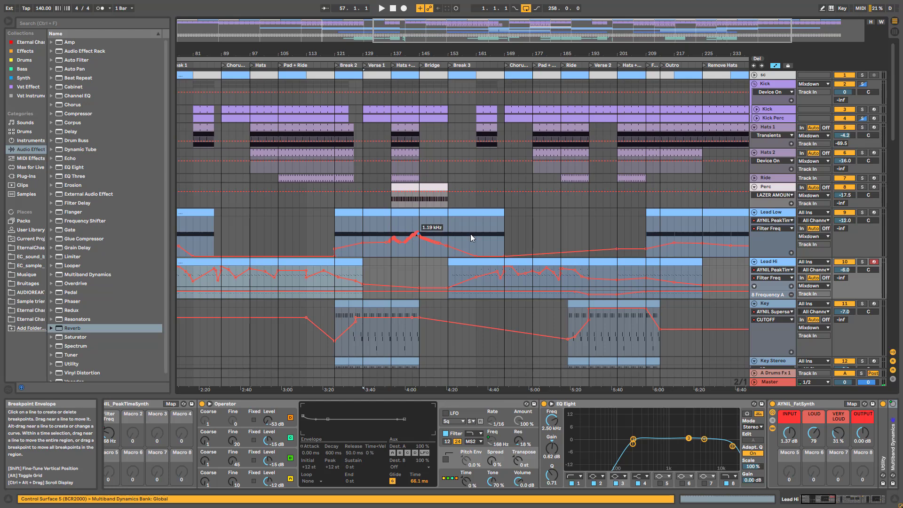
scroll(454, 273, "up", 5)
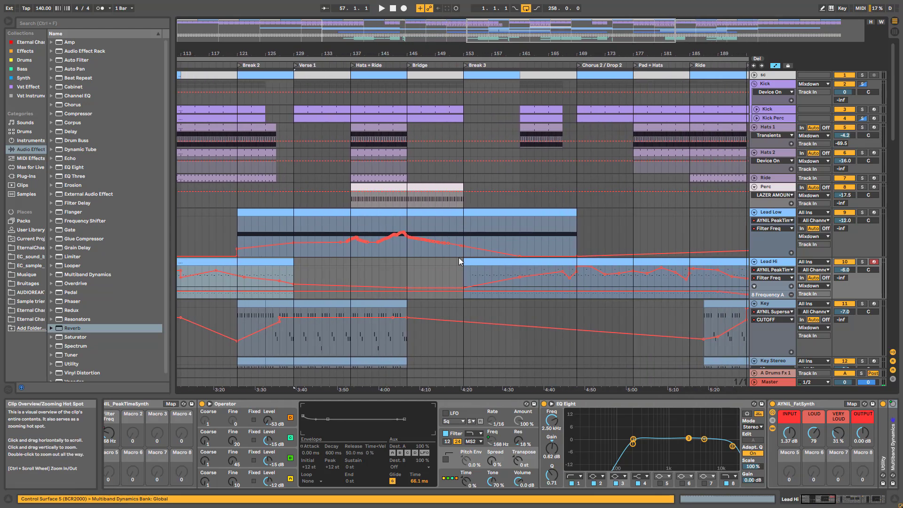
left_click(460, 270)
left_click_drag(515, 37, 522, 42)
key("space")
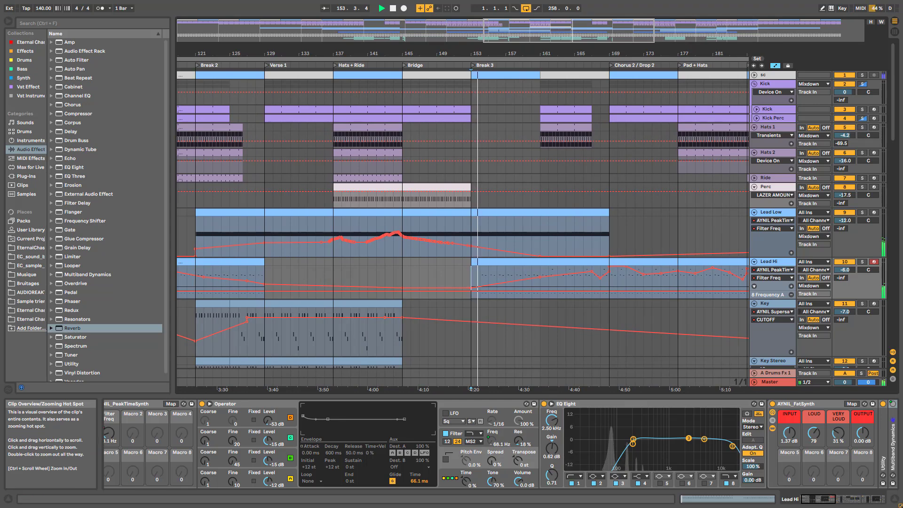
left_click_drag(523, 42, 523, 32)
scroll(466, 184, "down", 5)
key("space")
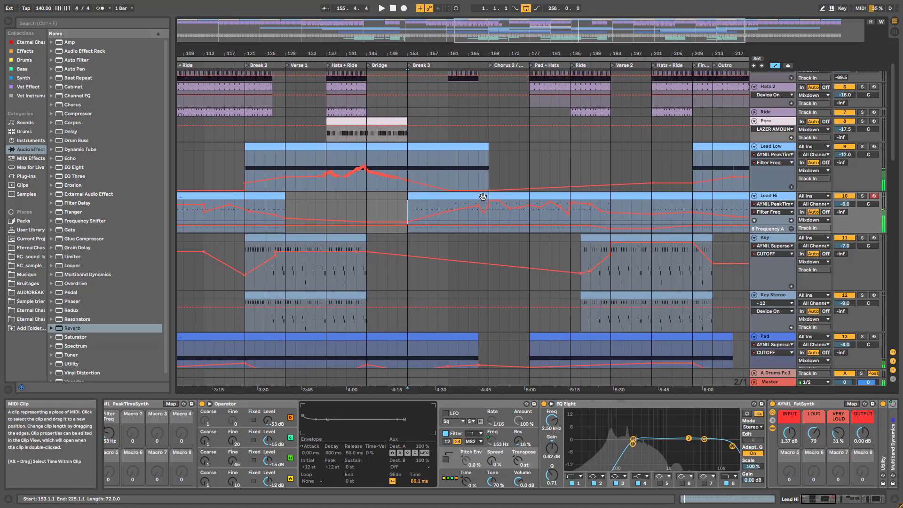
Survey the whole arrangement to compare the Lead Low, Lead Hi, Key and Pad parts before and after Break 3
scroll(462, 286, "up", 1)
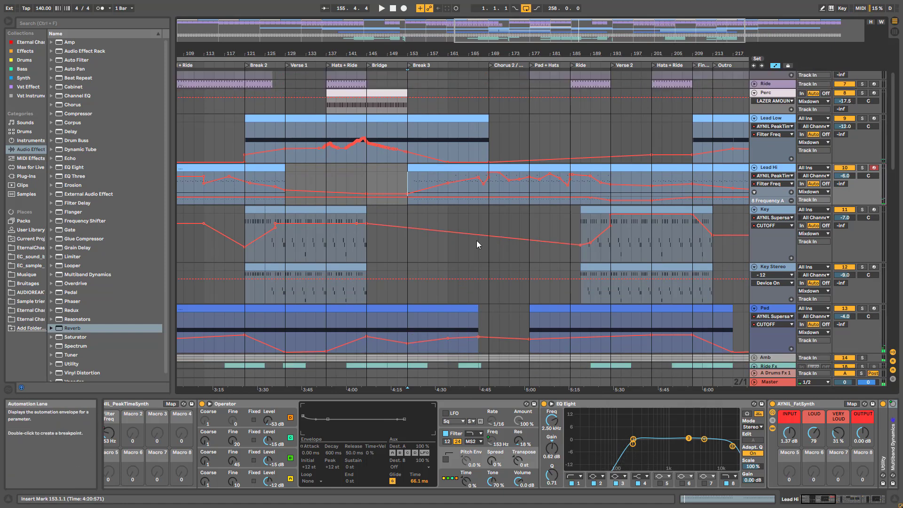
left_click_drag(489, 40, 490, 28)
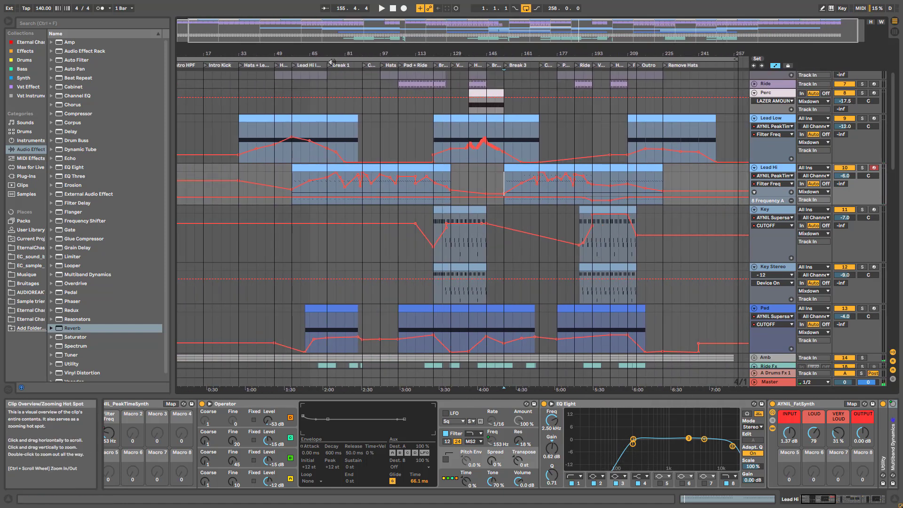
scroll(455, 187, "up", 4)
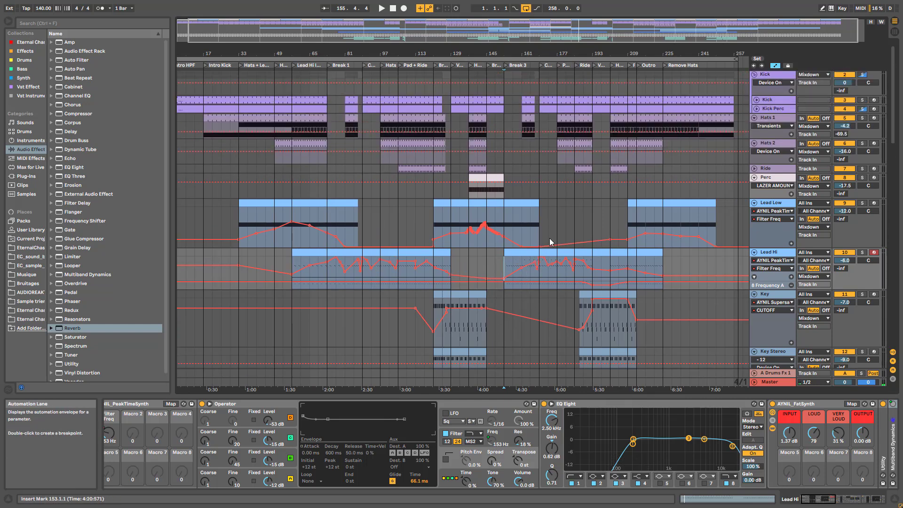
left_click(554, 254)
left_click(554, 254)
Open the Lead Hi clip that ends at Verse 1 in the MIDI note editor and inspect its notes
left_click_drag(493, 54, 538, 78)
left_click(200, 281)
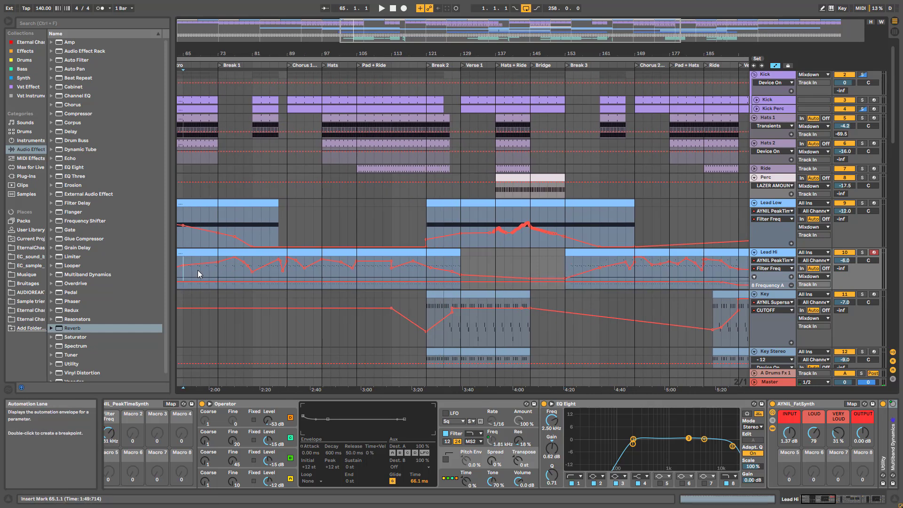
left_click(234, 252)
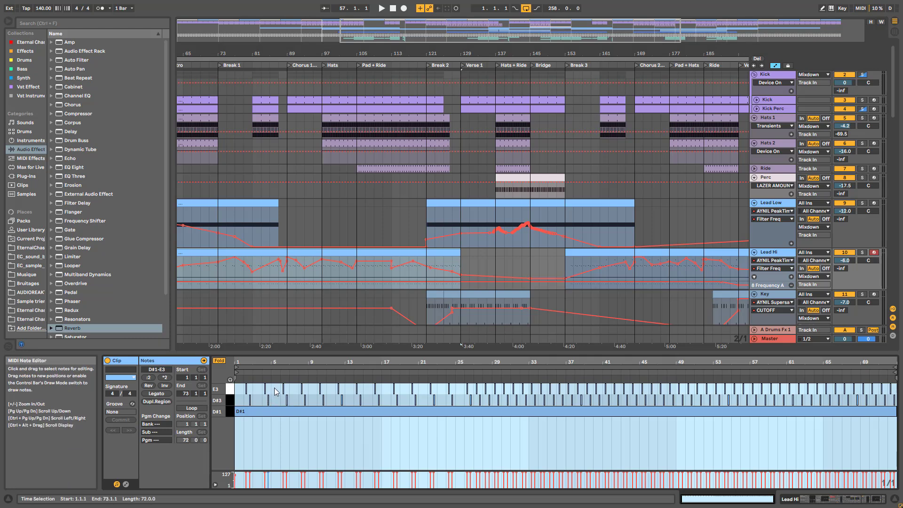
left_click(261, 380)
mouse_move(261, 364)
left_mouse_down()
mouse_move(261, 375)
mouse_move(268, 371)
left_mouse_up()
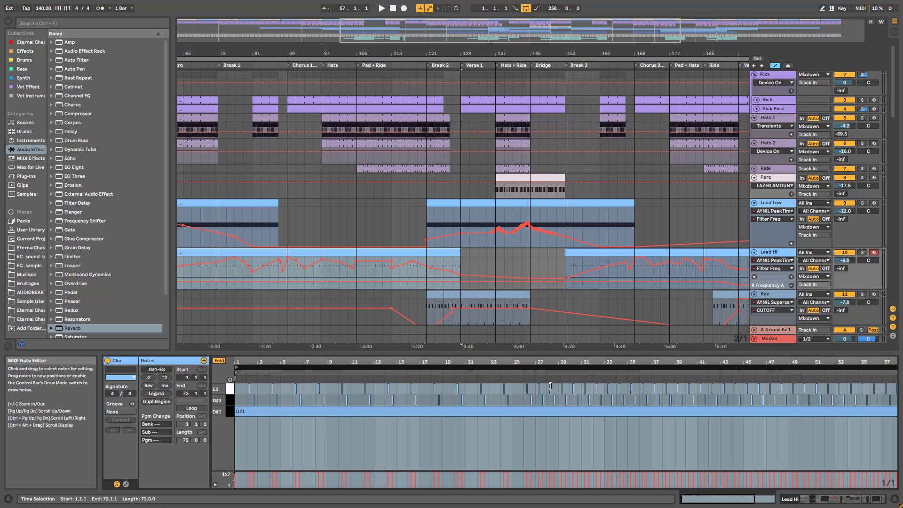
Open the Lead Hi clip that starts at Break 3 in the note editor and select its E4 notes between clip bars 9 and 31
scroll(556, 390, "up", 3)
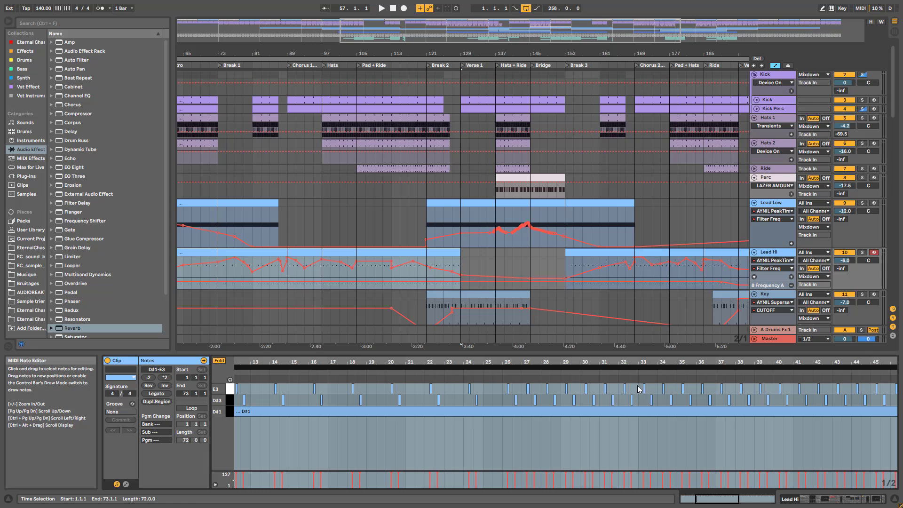
left_click_drag(572, 365, 572, 361)
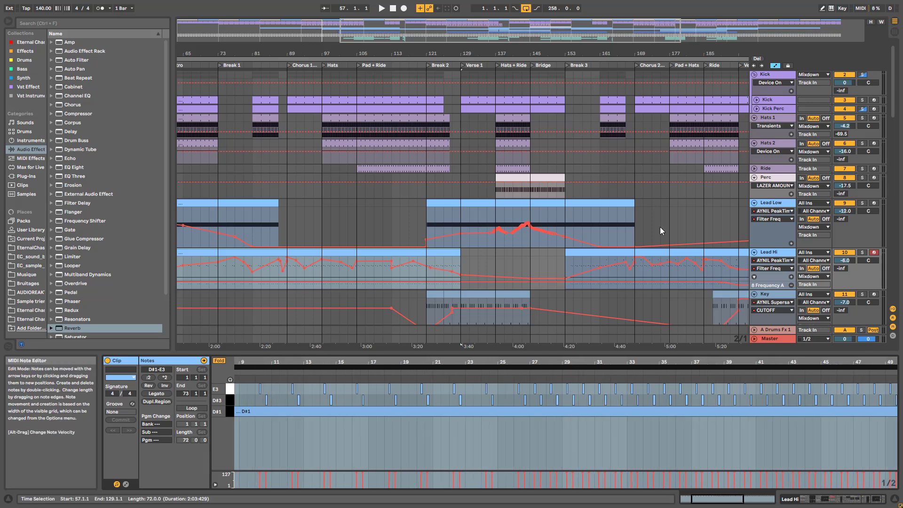
left_click(607, 255)
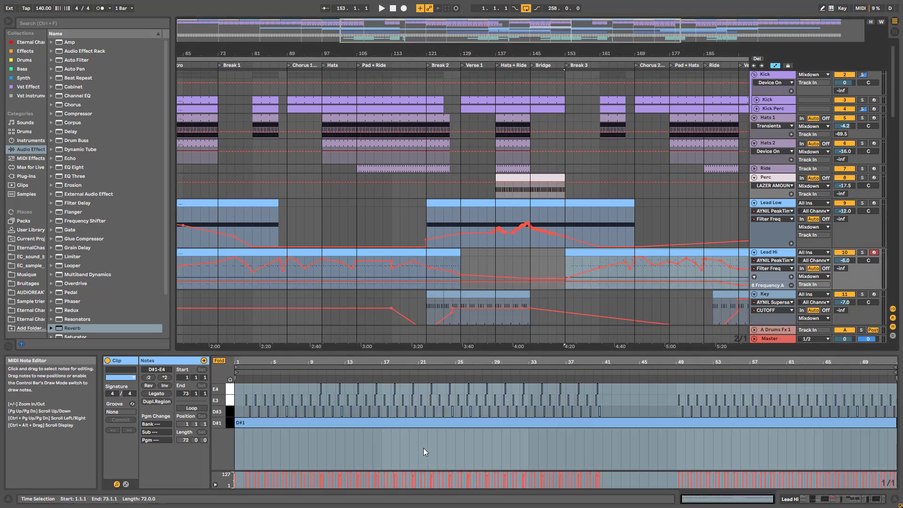
left_click_drag(296, 363, 353, 371)
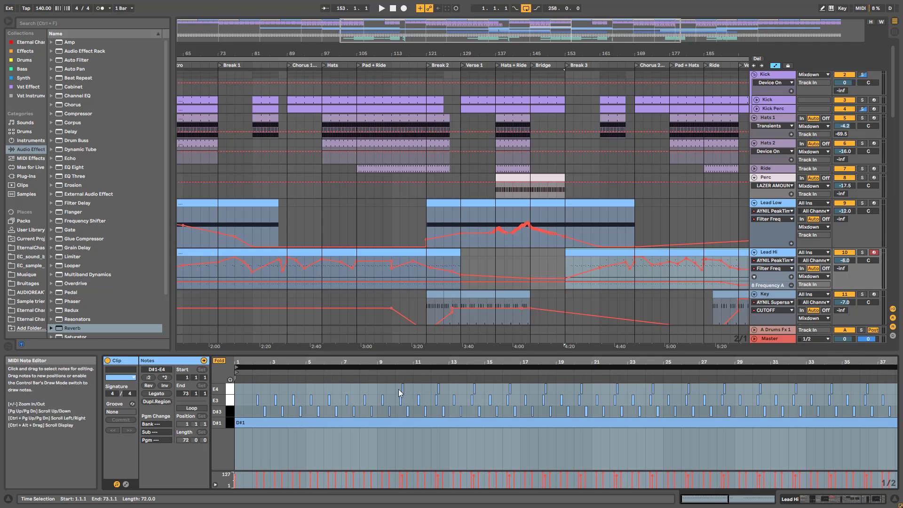
left_click_drag(388, 392, 771, 394)
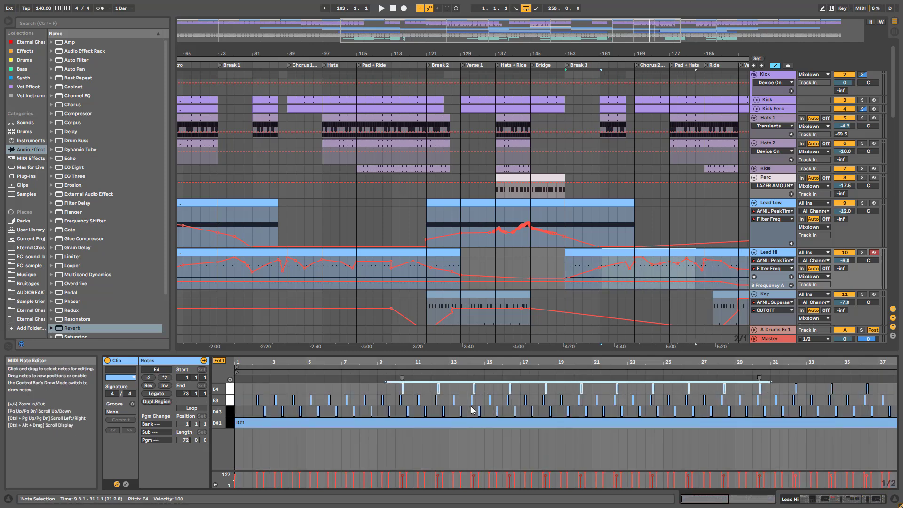
Audition Break 3 from bar 157 and from bar 161, then select its Lead Hi clip and the Kick clip at bar 161
left_click(583, 263)
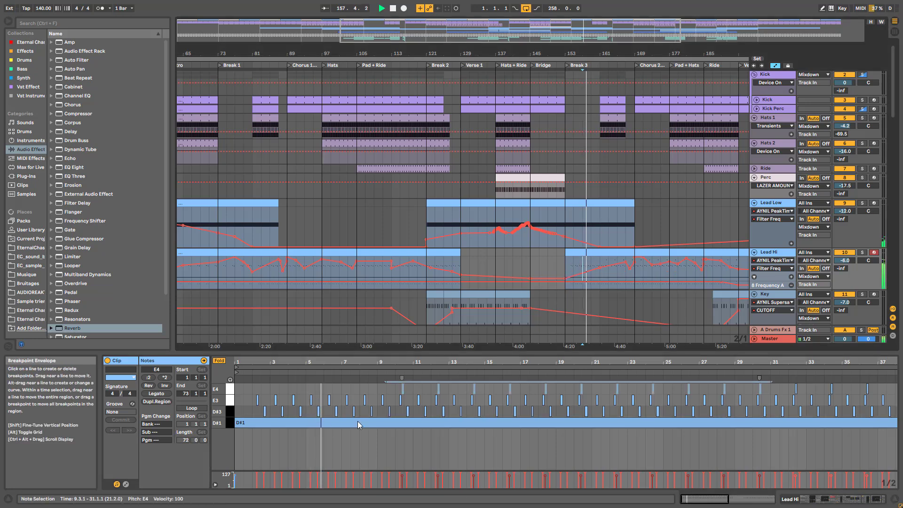
left_click(379, 382)
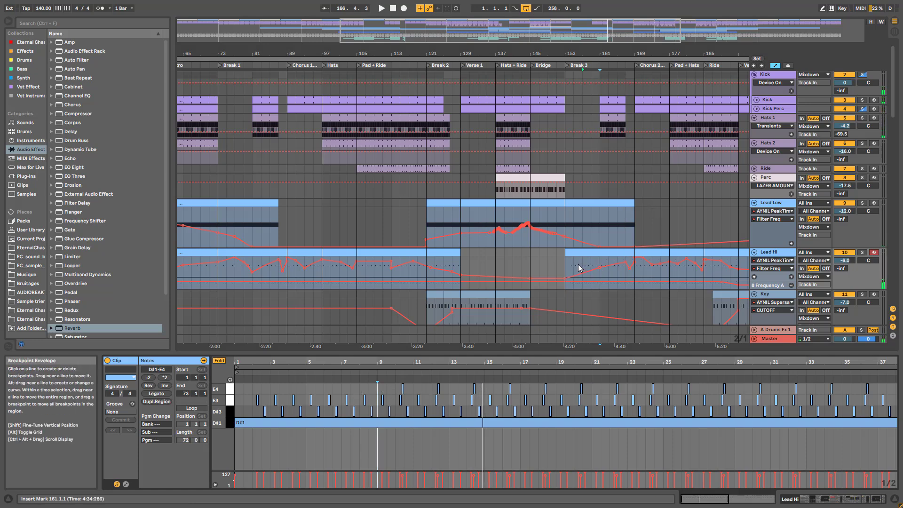
left_click(592, 254)
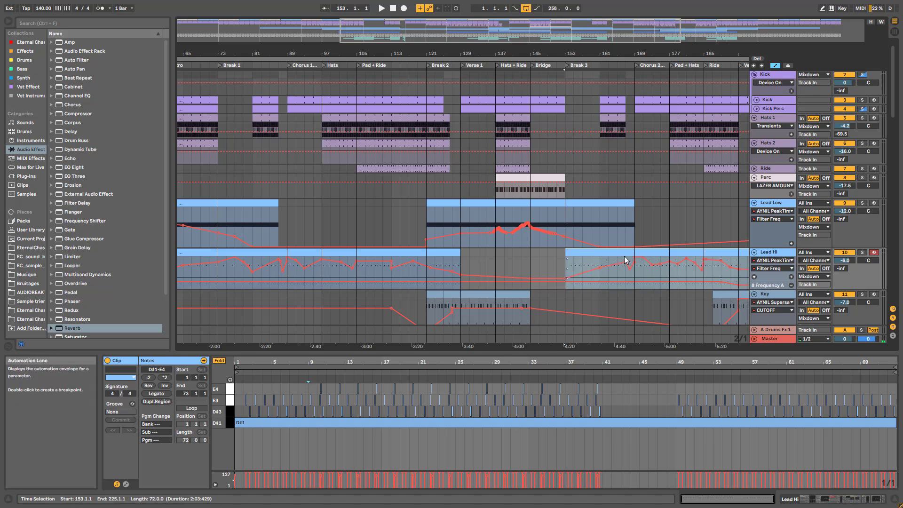
left_click(613, 100)
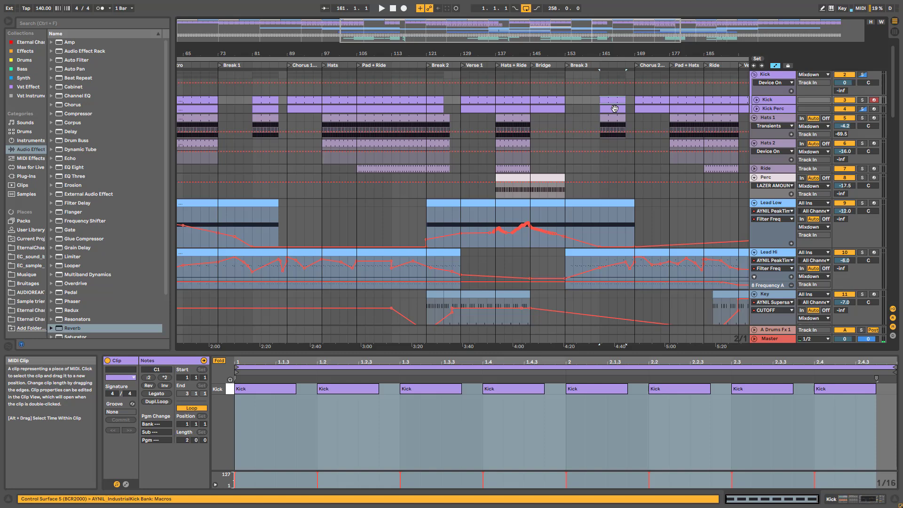
Play Break 3 from bar 155 while checking the Pad and effects tracks
left_click(572, 267)
left_click_drag(608, 27, 635, 38)
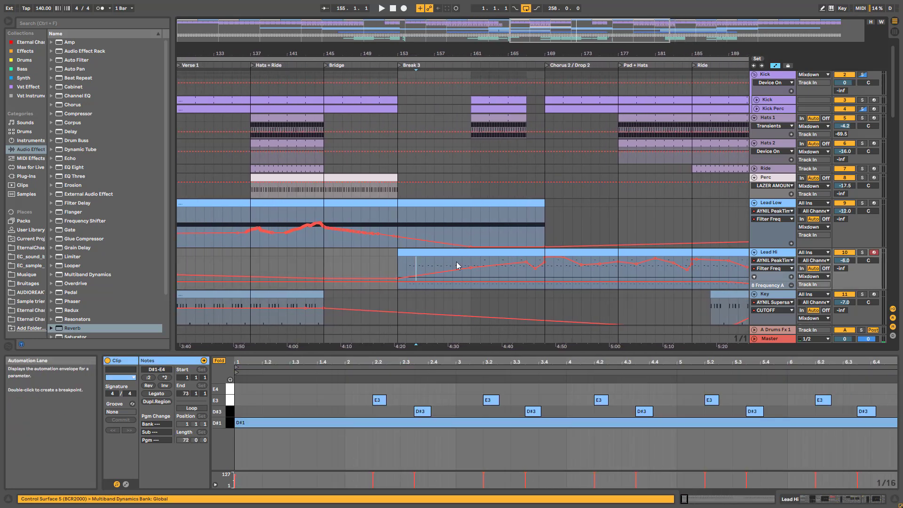
key("space")
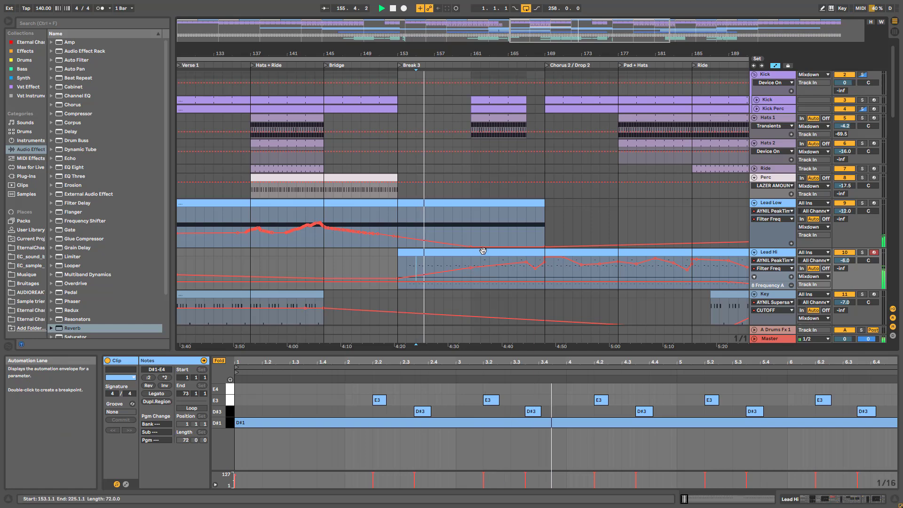
scroll(479, 249, "down", 1)
scroll(479, 249, "down", 1)
scroll(478, 247, "down", 15)
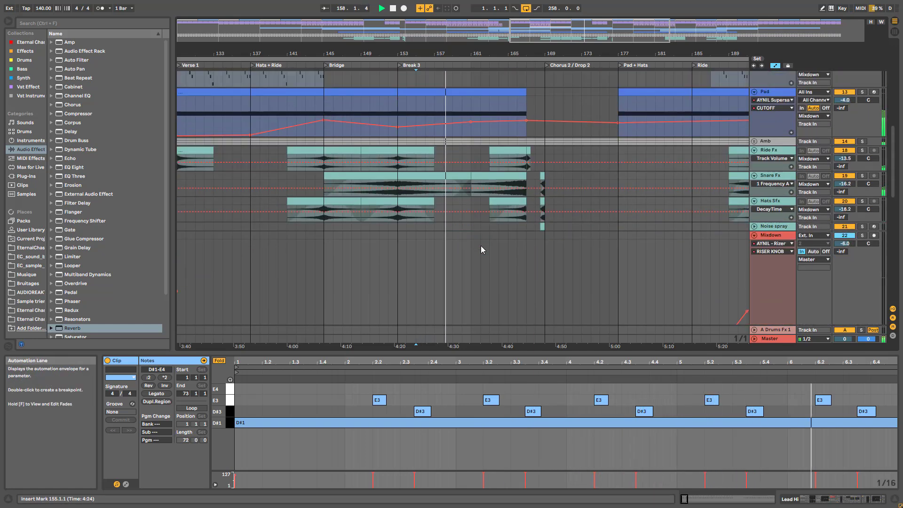
scroll(532, 167, "up", 3)
scroll(532, 167, "up", 10)
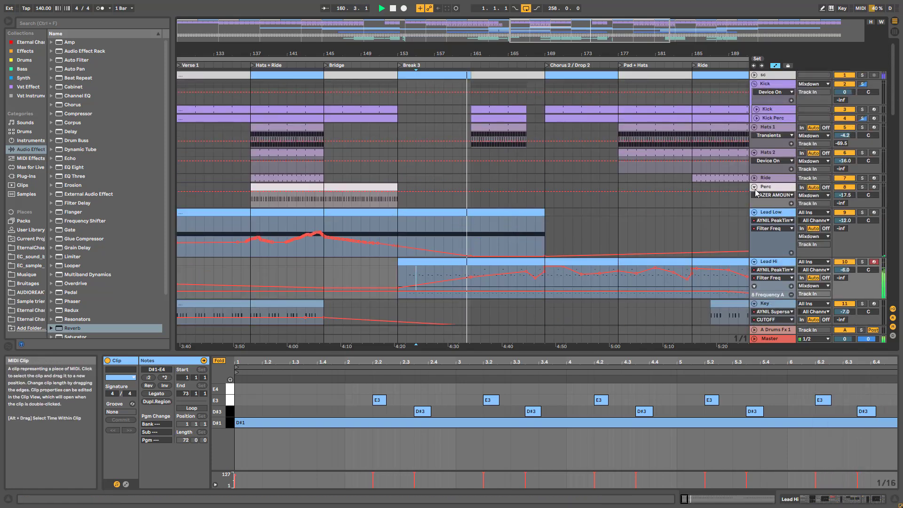
Fold all tracks in the arrangement and unfold only the Mixdown track
left_click(755, 188, "alt")
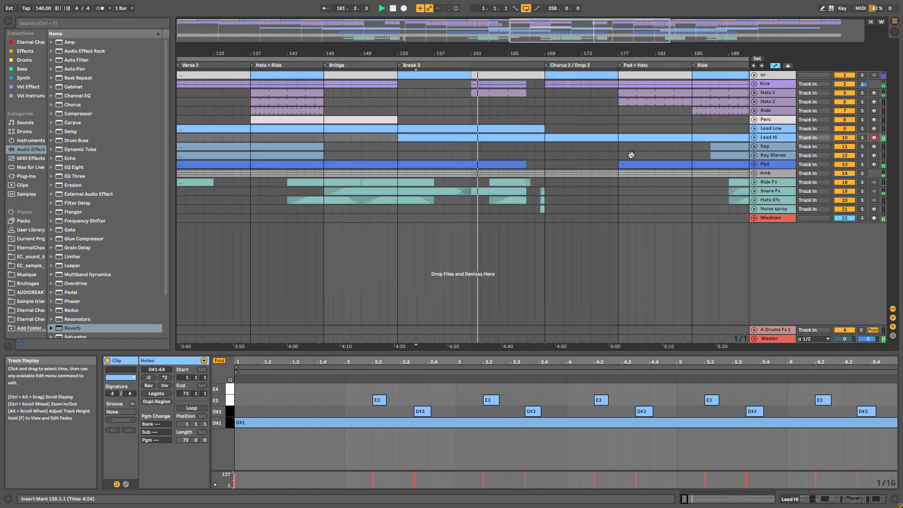
left_click_drag(564, 36, 585, 62)
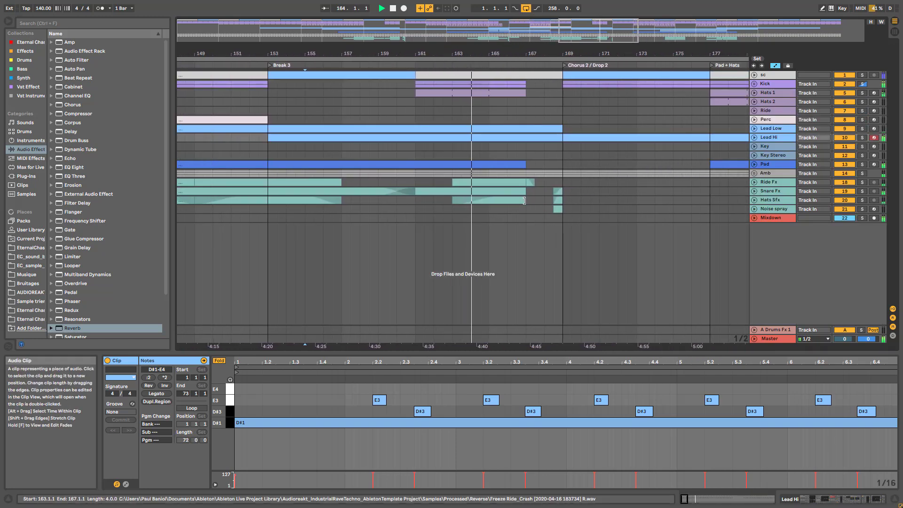
left_click(754, 217)
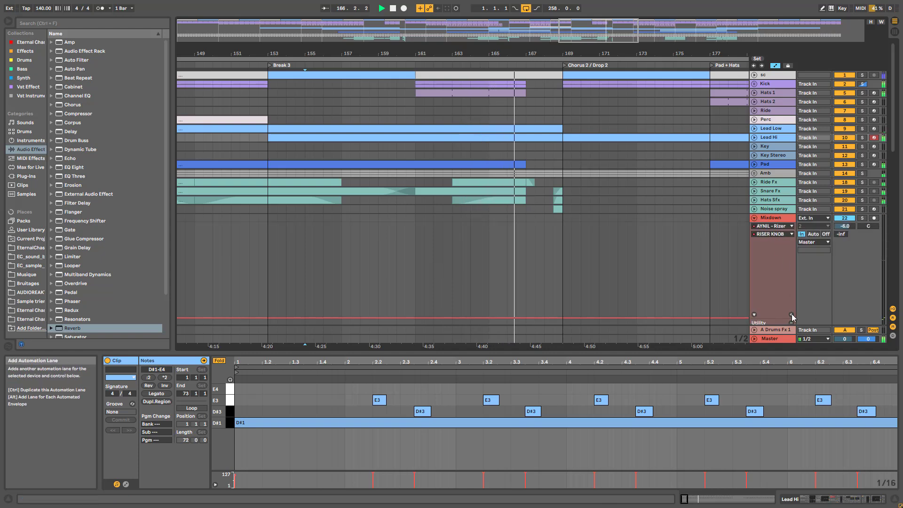
Examine the Mixdown track's Utility Gain, Stereo Width and EQ Eight automation up to Chorus 2 / Drop 2, then stop playback
scroll(694, 257, "down", 5)
scroll(698, 261, "down", 10)
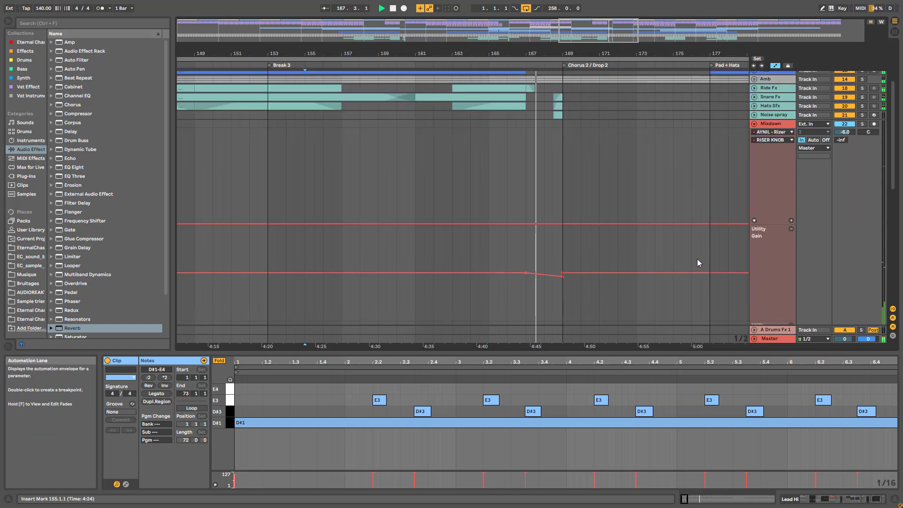
scroll(600, 194, "up", 6)
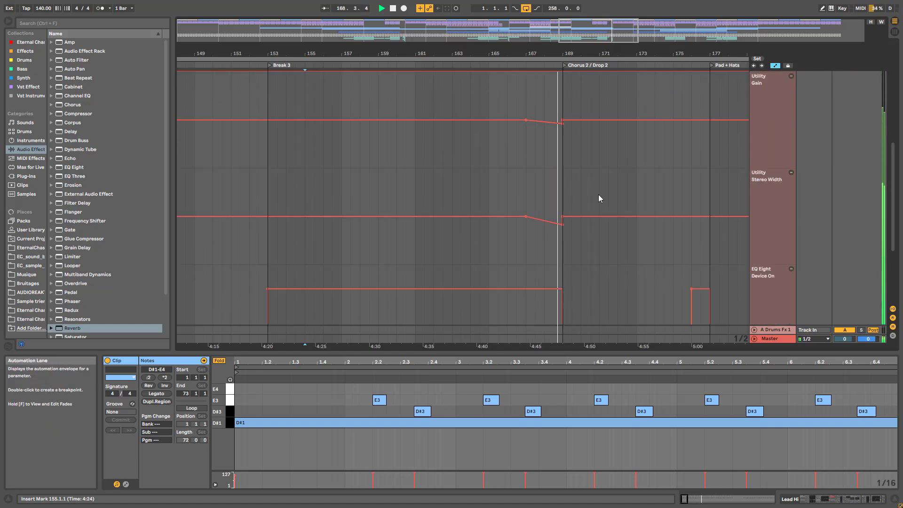
scroll(542, 156, "up", 3)
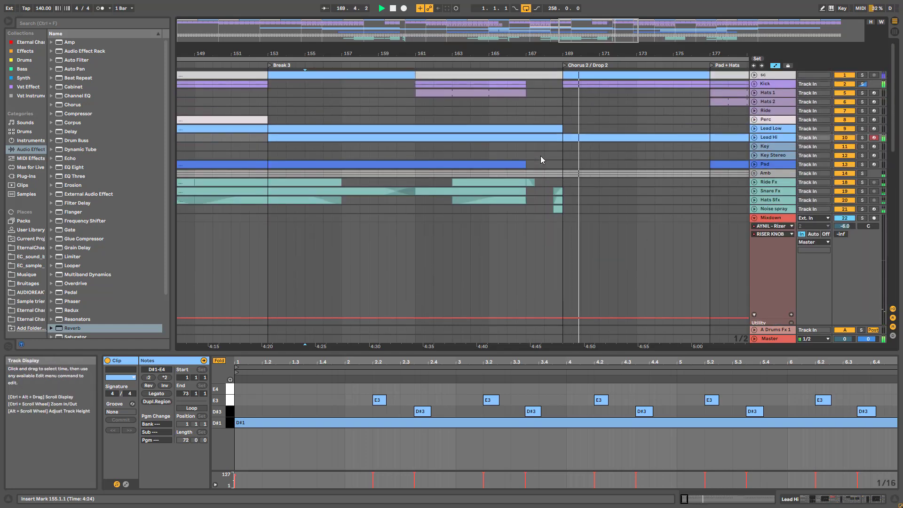
key("space")
Compare the Mixdown track's RISER KNOB automation around Break 1 with the transition from Break 3 to Chorus 2 / Drop 2
left_click_drag(549, 32, 552, 15)
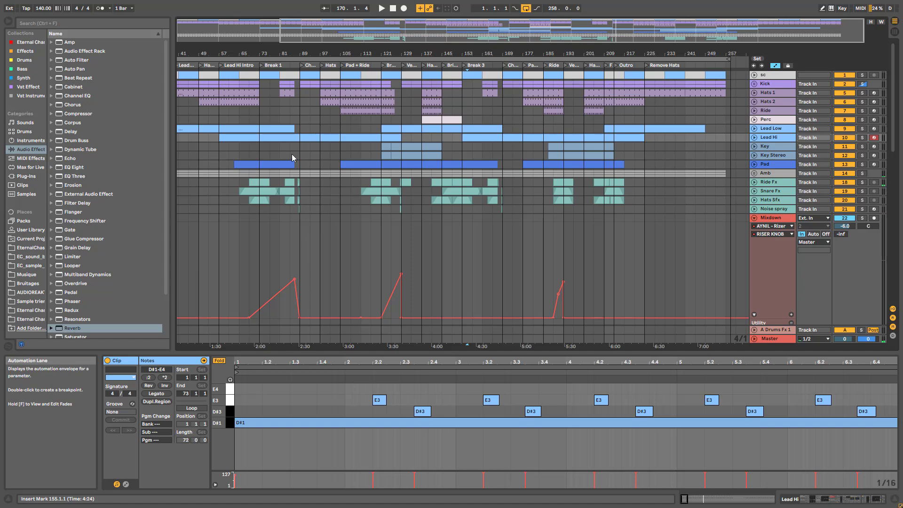
mouse_move(374, 61)
left_mouse_down()
mouse_move(374, 99)
mouse_move(374, 60)
left_mouse_up()
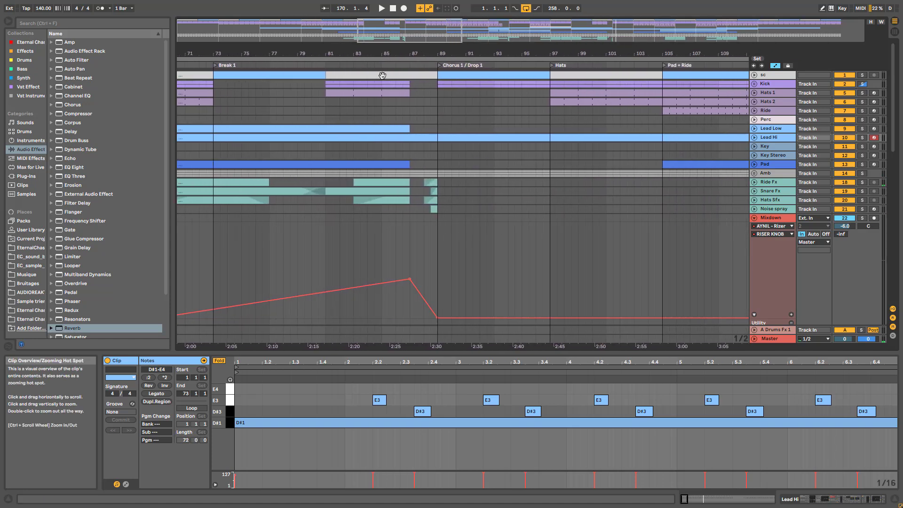
left_click_drag(414, 31, 600, 31)
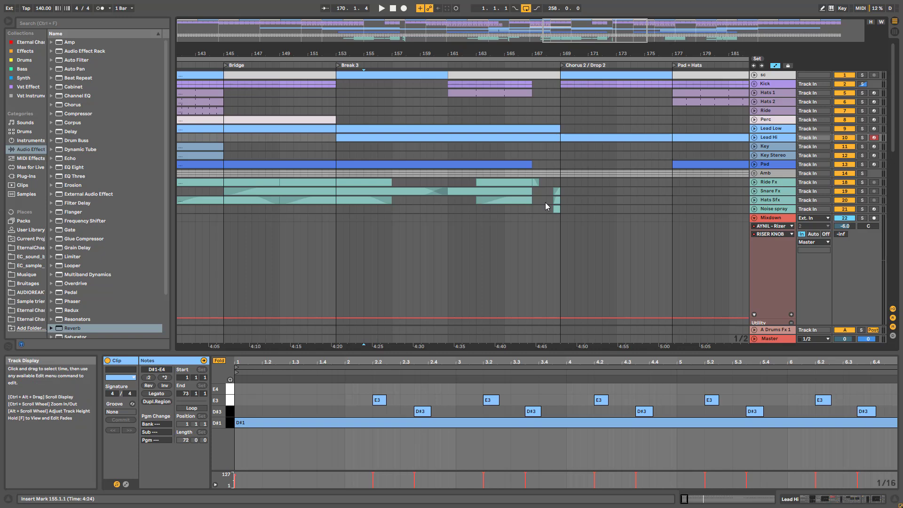
left_click_drag(588, 31, 605, 38)
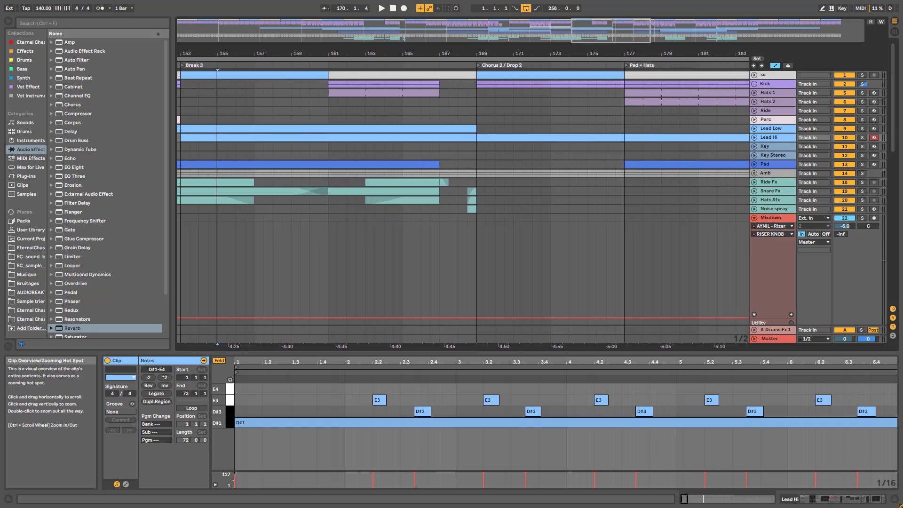
Try adding a riser to the Mixdown track's RISER KNOB automation between bars 161 and 169, then undo the attempt
scroll(429, 247, "down", 6)
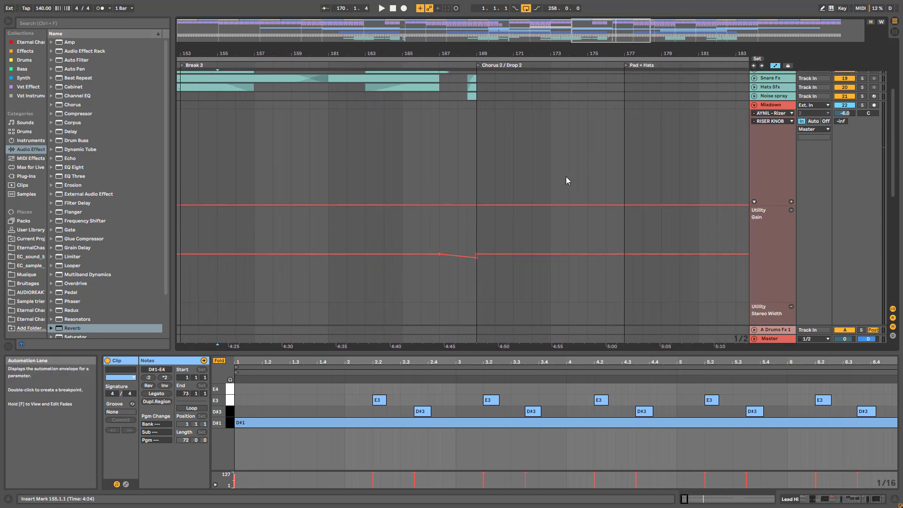
left_click(329, 205)
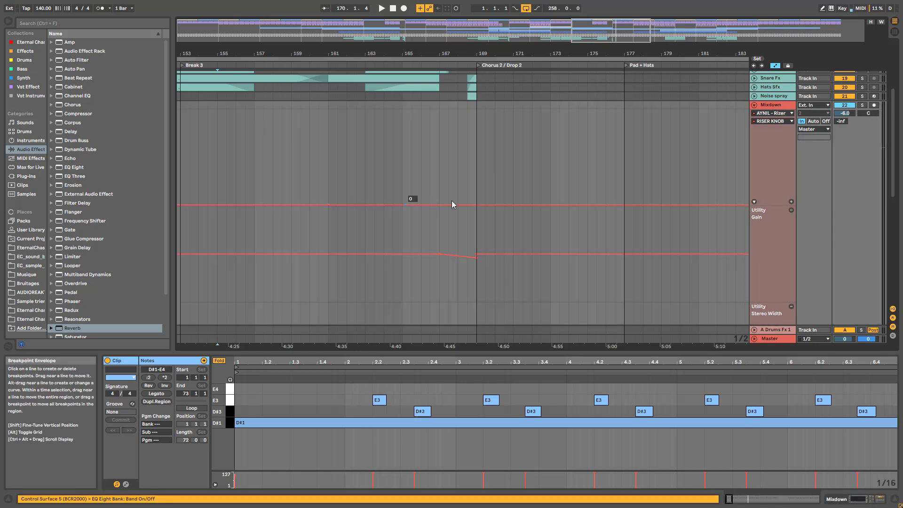
left_click(476, 205)
left_click_drag(439, 205, 439, 192)
key("ctrl+z")
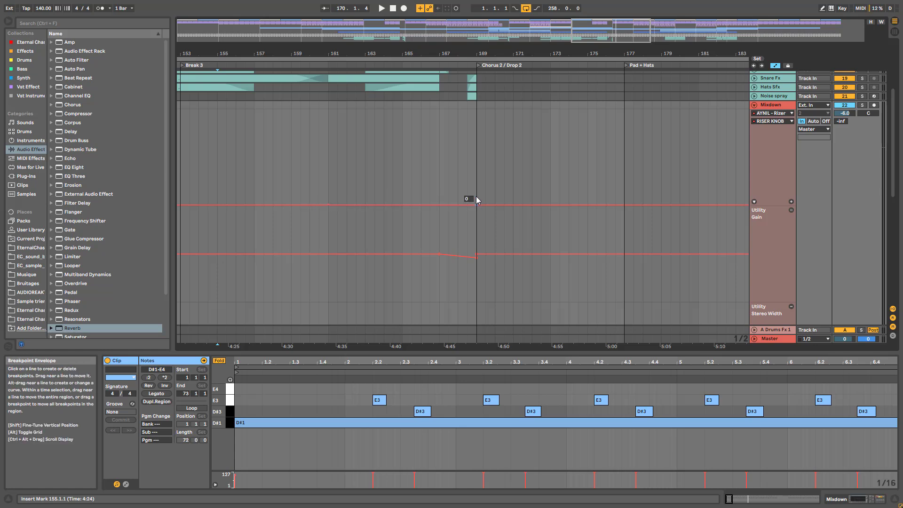
Survey the sections from Break 2 to Outro and place the insert marker at bar 169, the start of Chorus 2 / Drop 2
scroll(474, 195, "up", 5)
left_click_drag(460, 54, 441, 20)
scroll(422, 157, "up", 4)
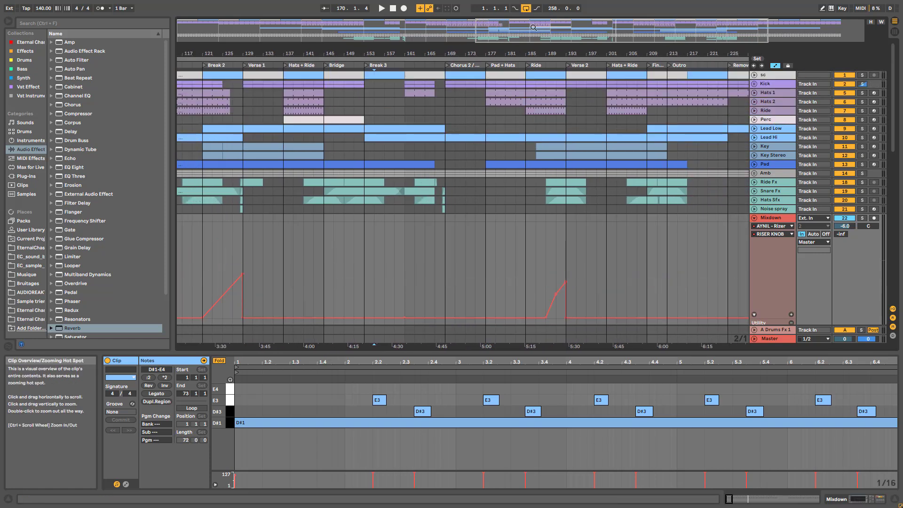
scroll(433, 102, "up", 3, "ctrl")
left_click(419, 111)
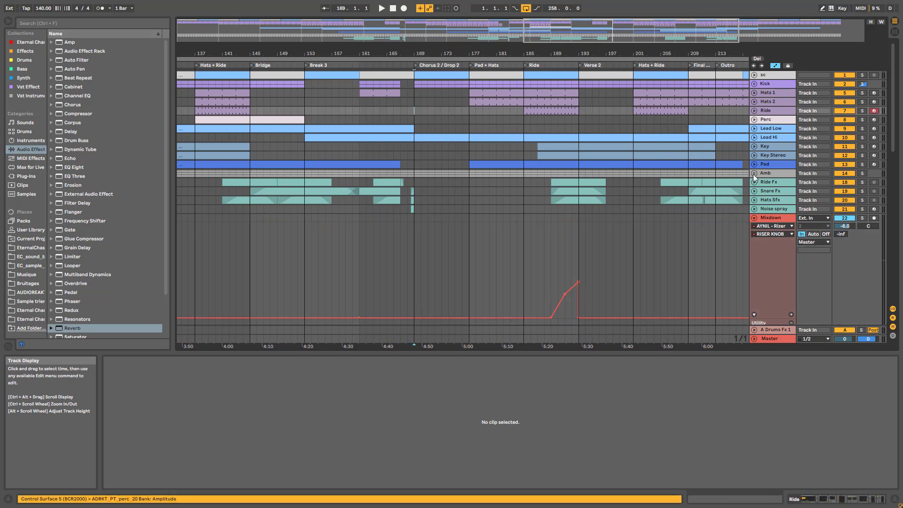
Unfold the Lead Hi track to show its filter automation, play Chorus 2 / Drop 2 from bar 170, and stop
left_click(755, 137)
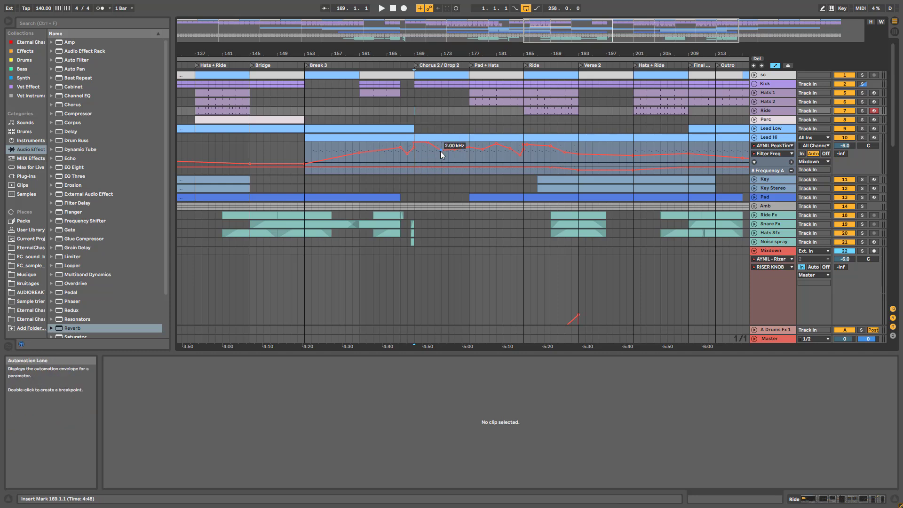
left_click(421, 156)
key("space")
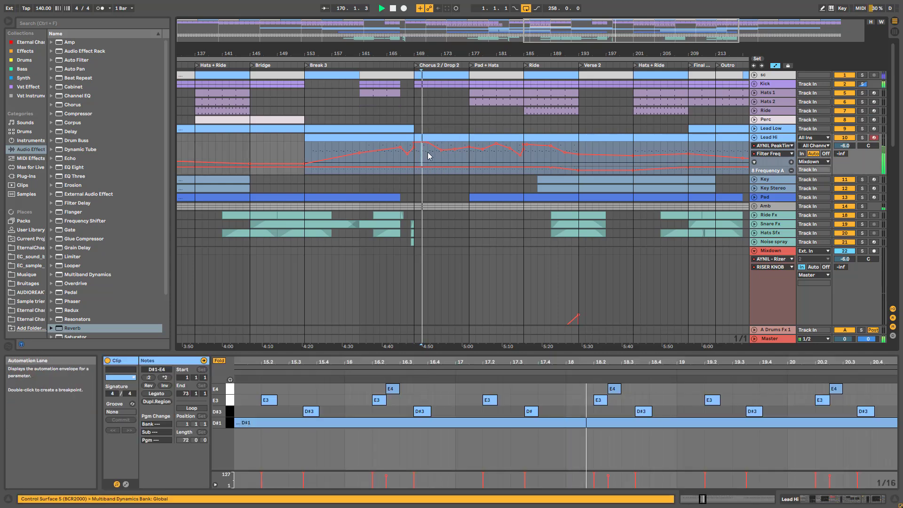
key("space")
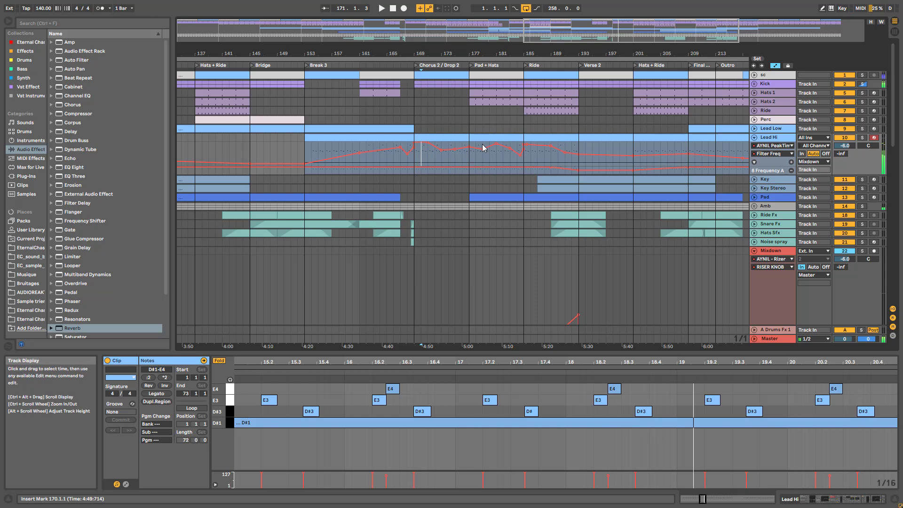
Play the Pad + Hats section from bar 177 and the Ride section from bar 185, then stop playback
left_click(469, 115)
key("space")
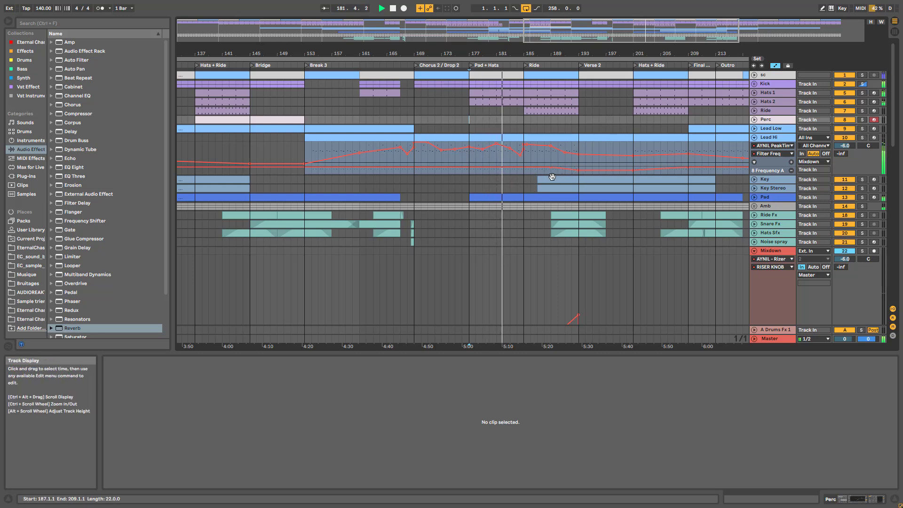
left_click(522, 189)
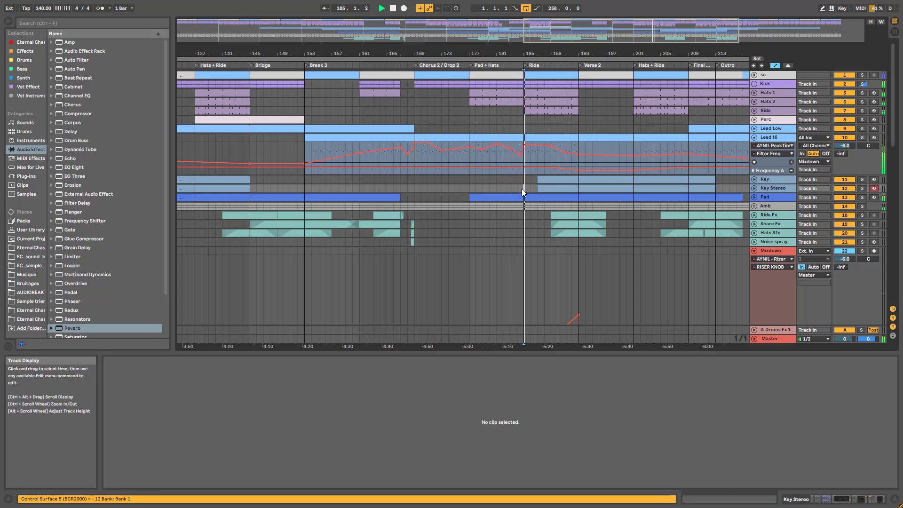
left_click_drag(626, 30, 626, 40)
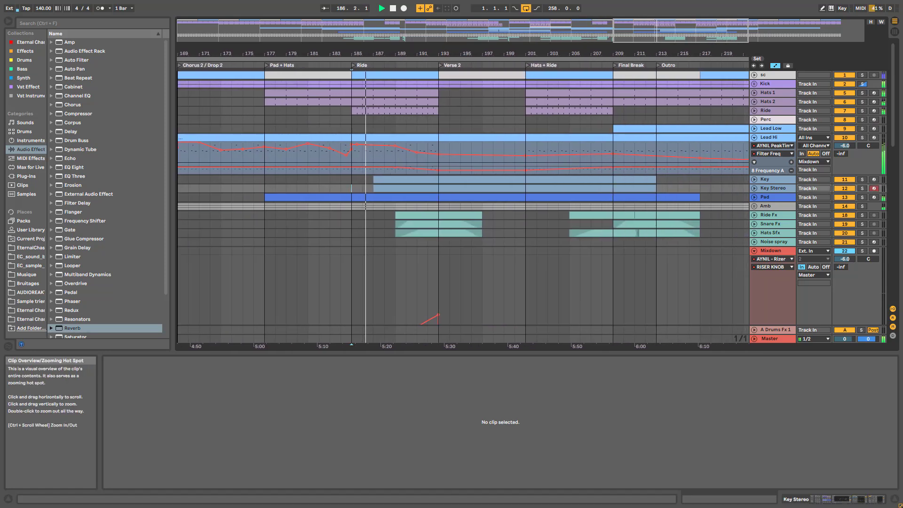
scroll(520, 255, "down", 3)
scroll(520, 255, "up", 3)
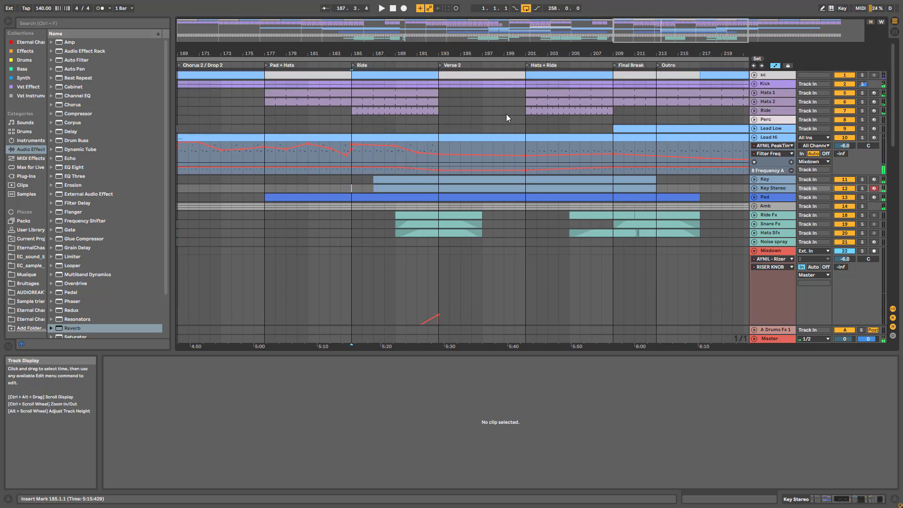
Unfold the Key and Key Stereo tracks to show their notes and automation from Ride to Outro
left_click_drag(678, 33, 678, 35)
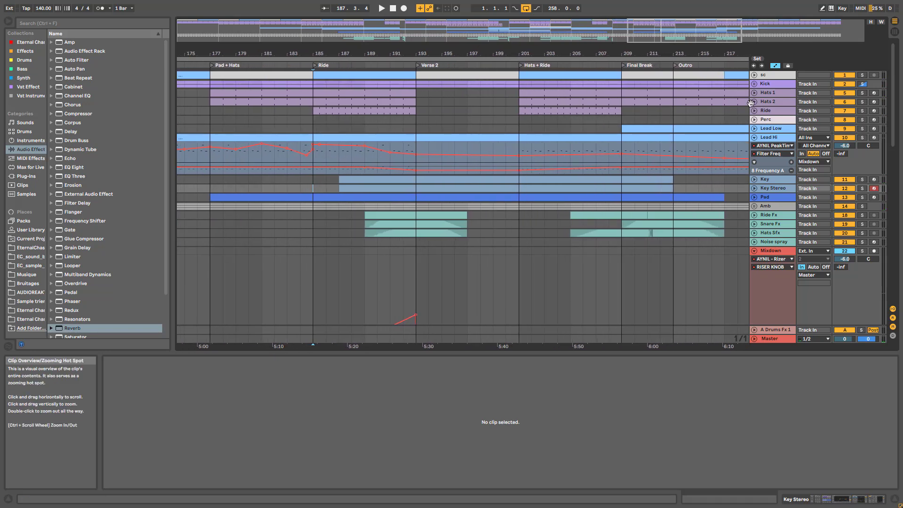
left_click(754, 180)
left_click(754, 237)
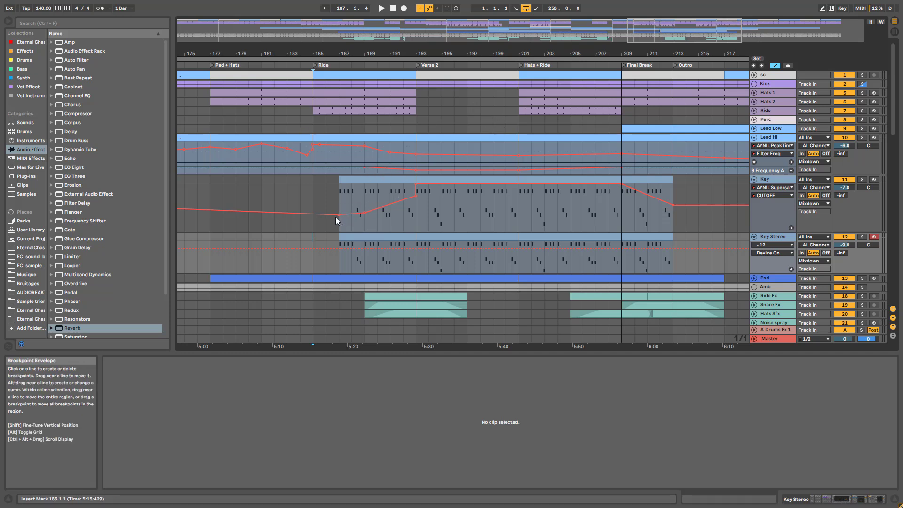
Unfold the Pad track's automation and play the arrangement from the start of the Ride section at bar 185
scroll(353, 255, "down", 2)
scroll(347, 243, "up", 2)
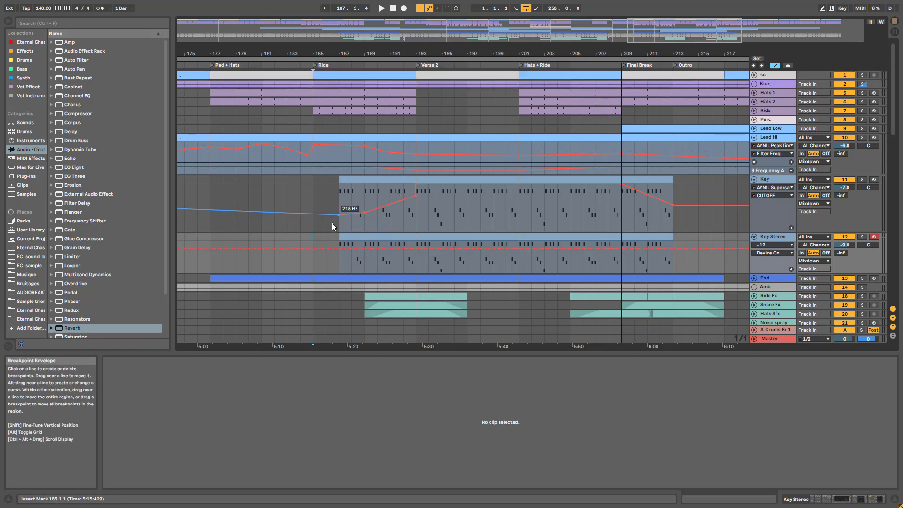
scroll(389, 199, "down", 2)
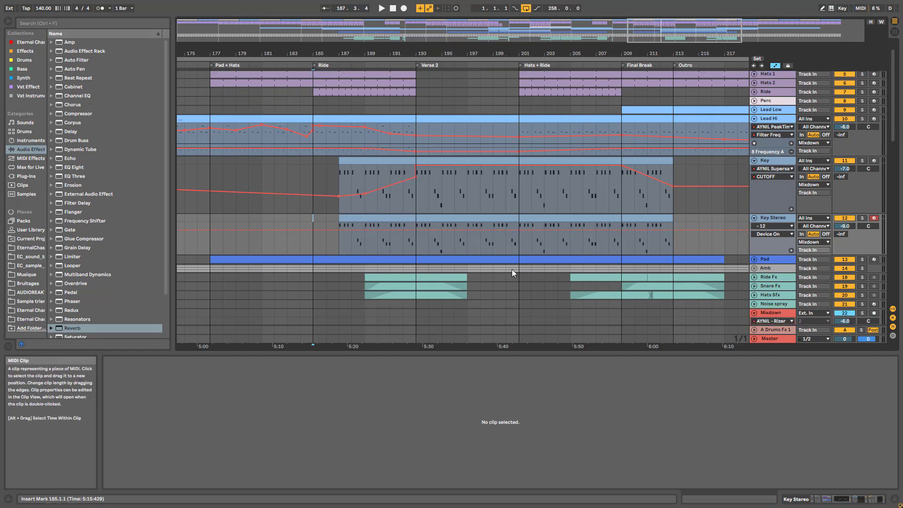
left_click(755, 258)
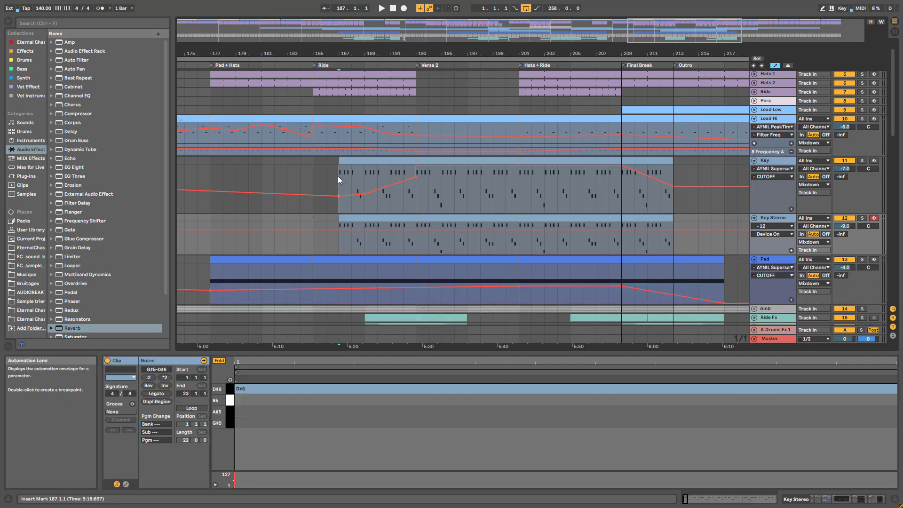
left_click(309, 178)
key("space")
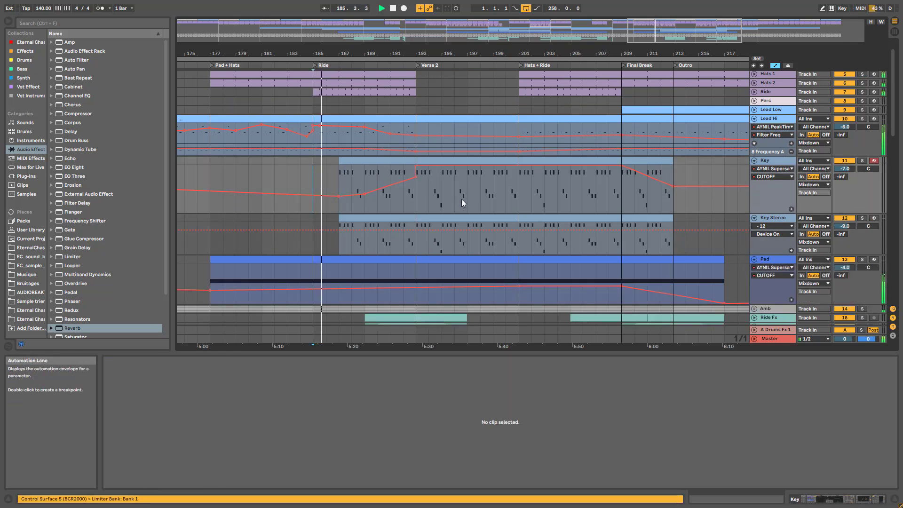
Fold the Key Stereo track and review the tracks down to Mixdown during playback, stopping in Verse 2
scroll(475, 207, "up", 2)
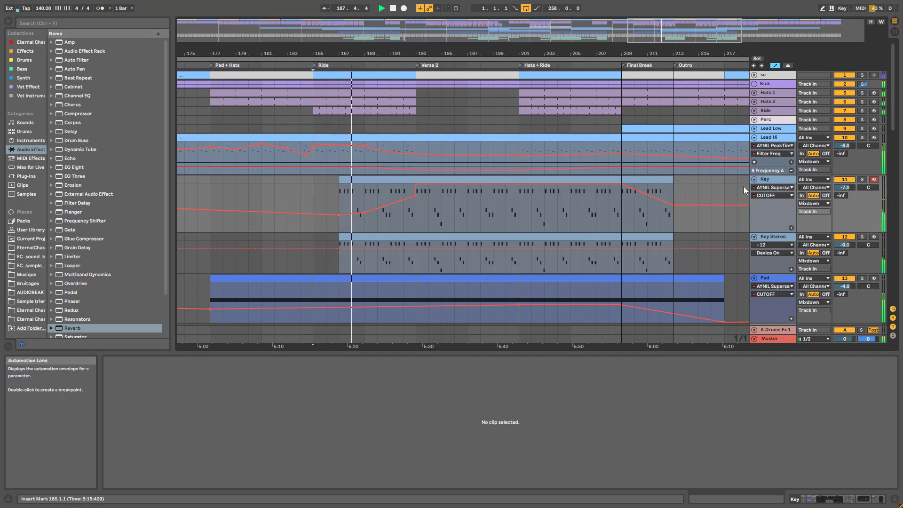
left_click(755, 237)
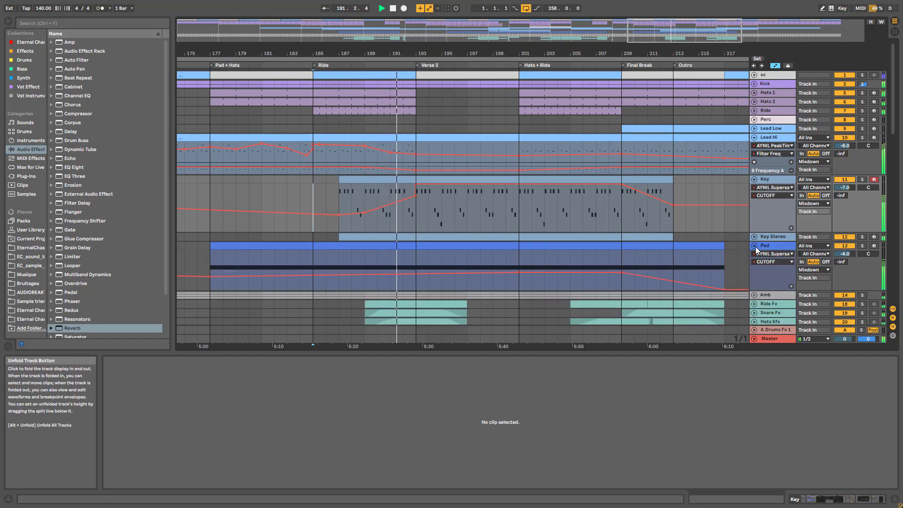
scroll(754, 276, "down", 2)
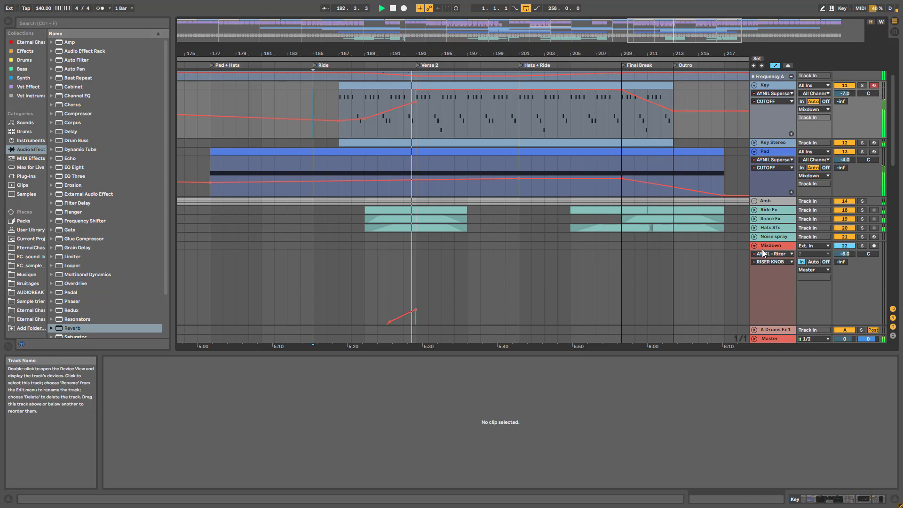
scroll(761, 248, "down", 1)
scroll(524, 241, "up", 3)
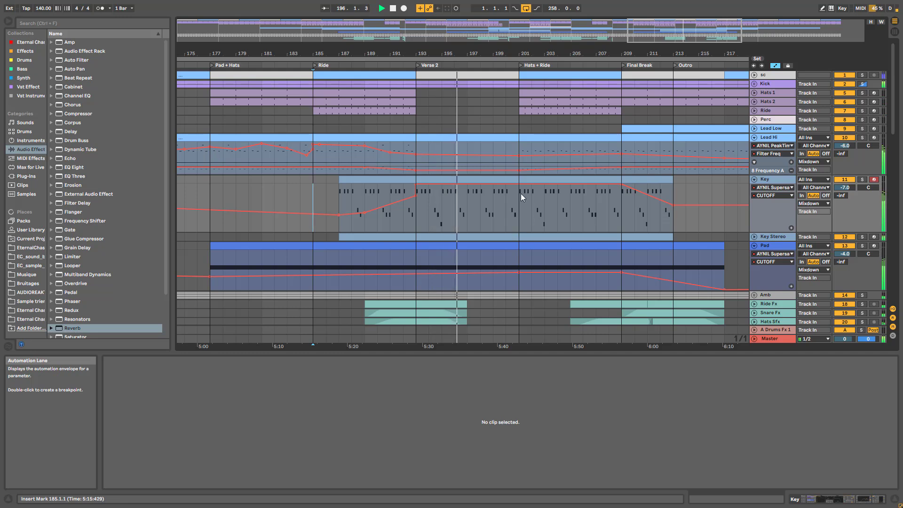
key("space")
Enlarge the Lead Hi track's EQ Eight frequency automation lane and unfold the Lead Low track
left_click_drag(690, 30, 681, 38)
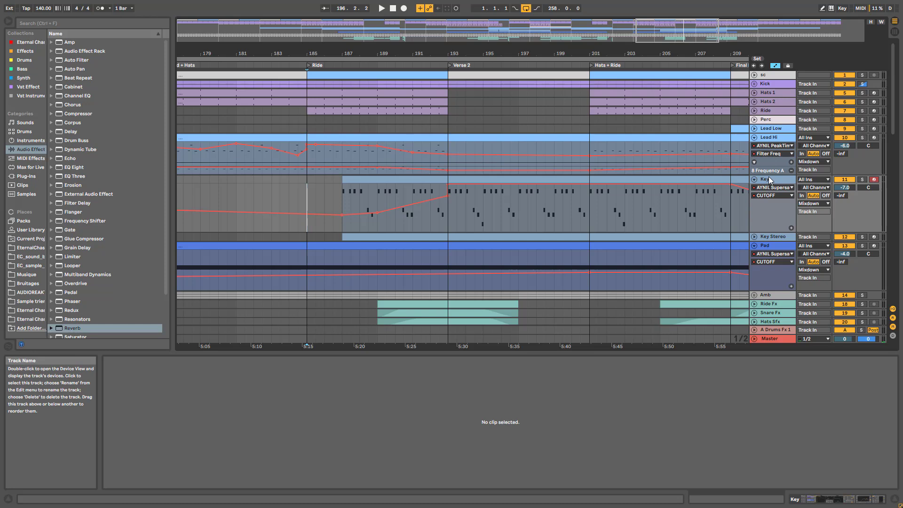
left_click_drag(771, 175, 771, 215)
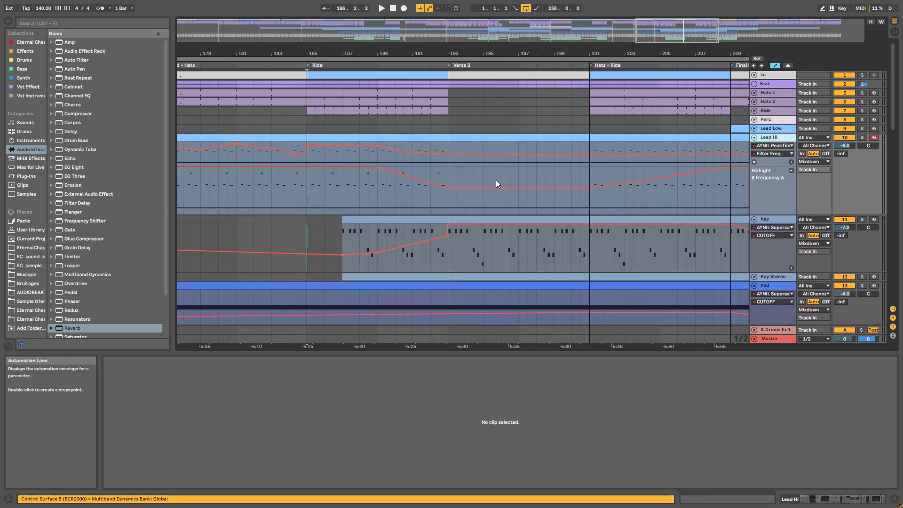
left_click(474, 146)
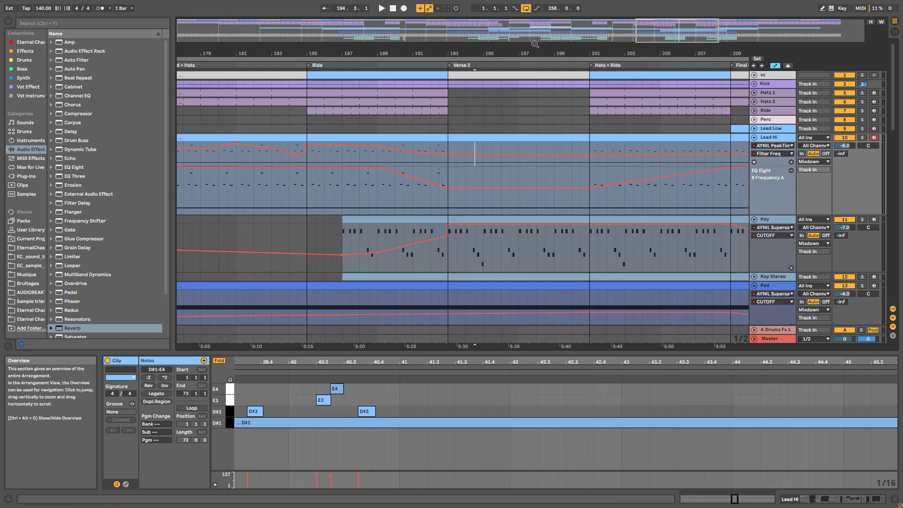
left_click_drag(688, 38, 695, 34)
left_click(754, 129)
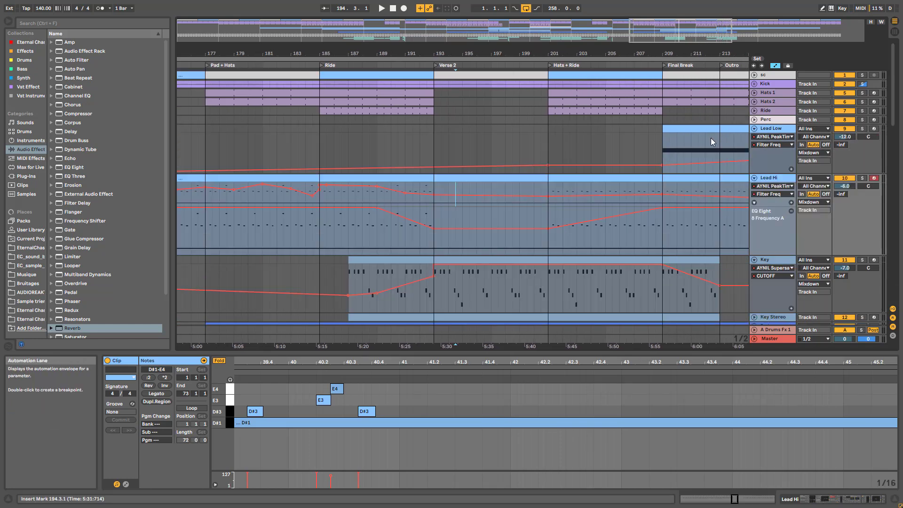
Solo Lead Hi to hear it alone from Verse 2 at bar 193, and replay the section with solo off
left_click(432, 147)
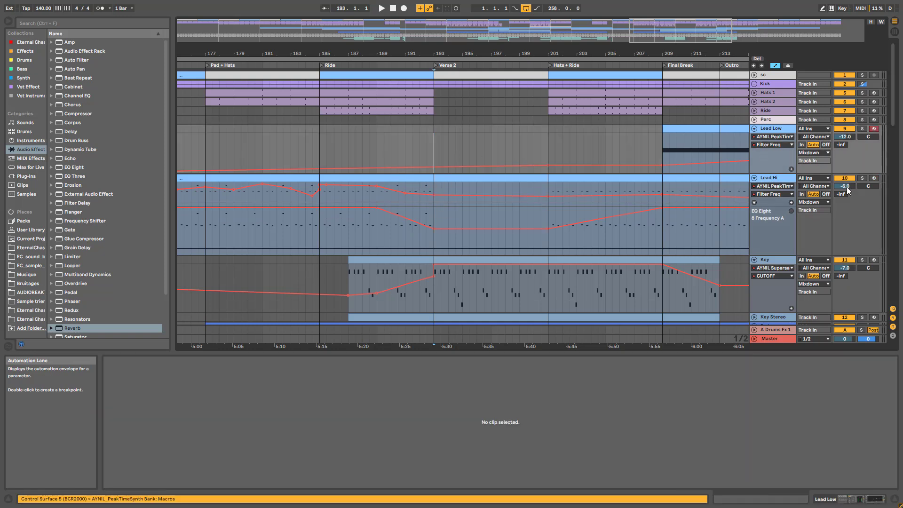
left_click(862, 178)
key("space")
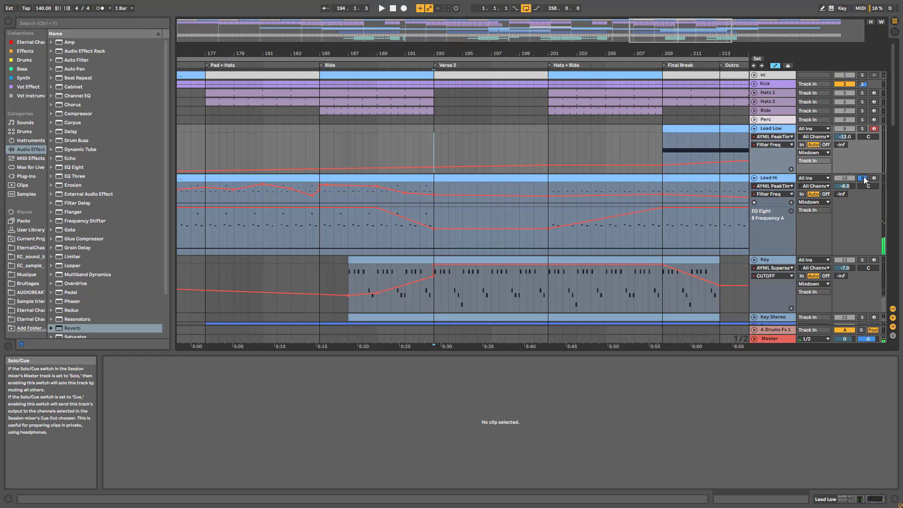
left_click(863, 178)
key("space")
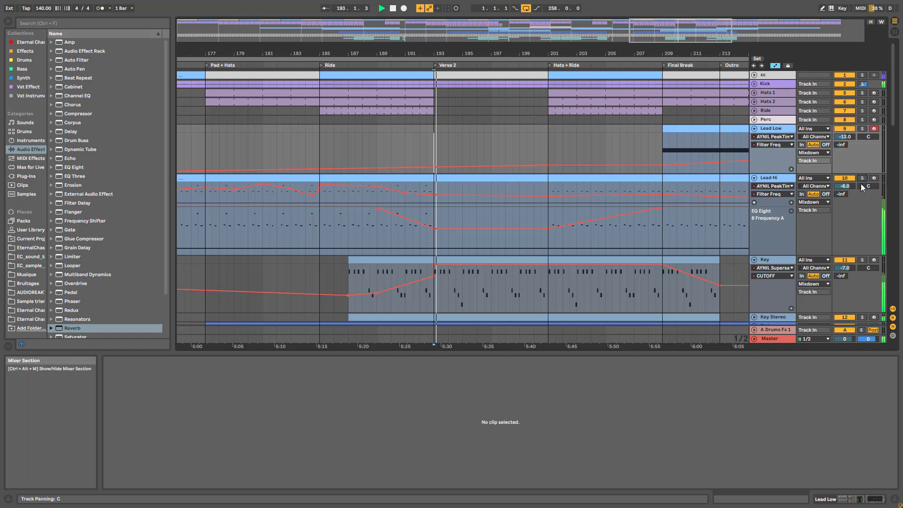
Play Verse 1 from bar 129, where the Lead Hi clip ends, to compare it with Verse 2
left_click_drag(593, 32, 501, 22)
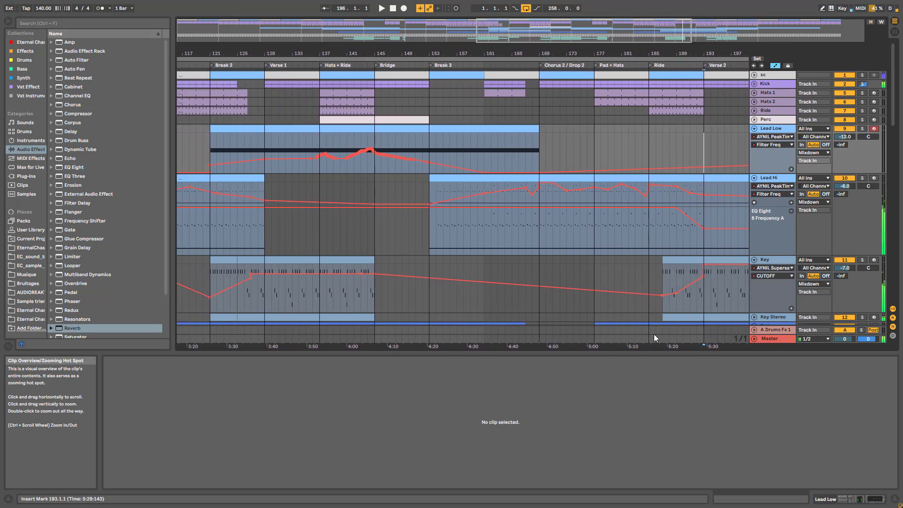
left_click(264, 234)
key("space")
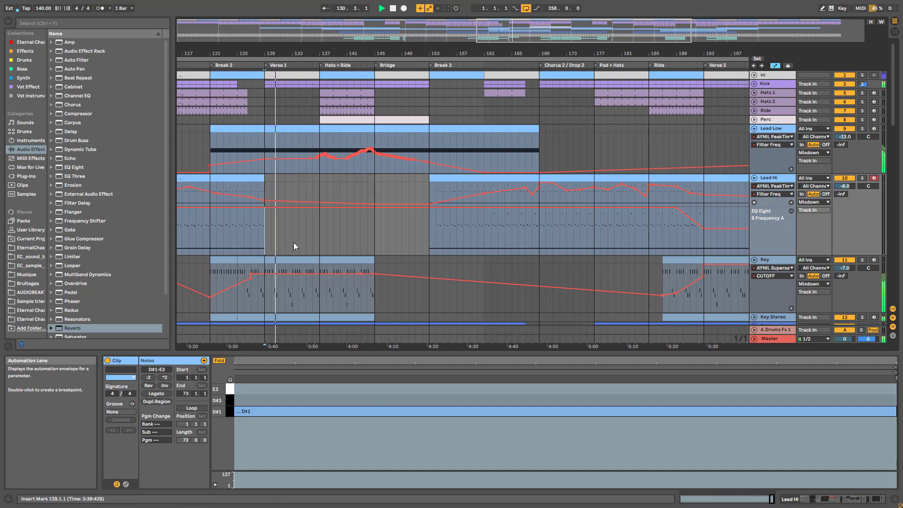
left_click_drag(655, 31, 724, 14)
key("space")
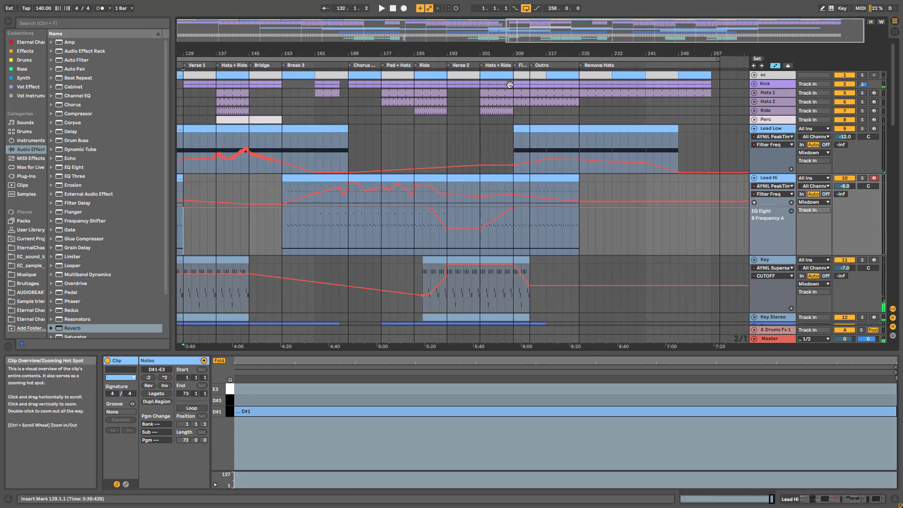
Examine the Lead Hi EQ Eight frequency automation from the Ride section through Hats + Ride, alongside the Key and Pad cutoff curves
left_click(484, 245)
left_click_drag(685, 32, 707, 47)
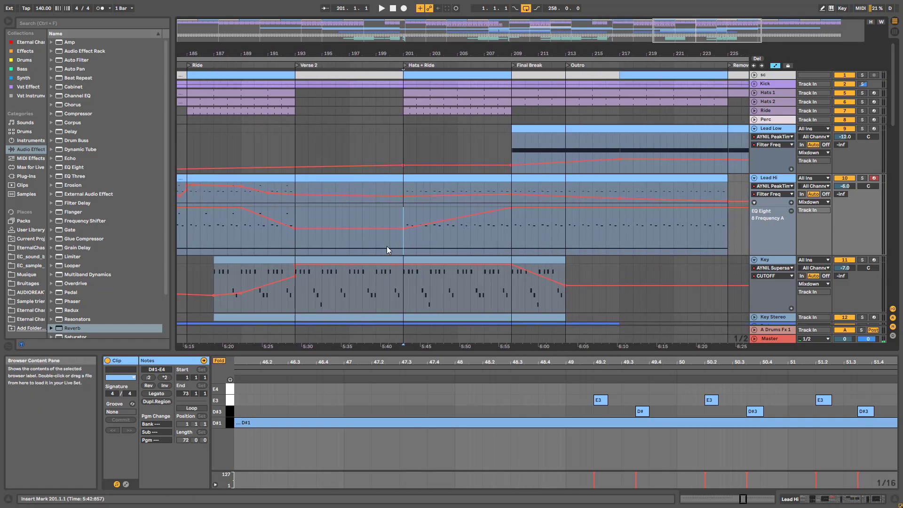
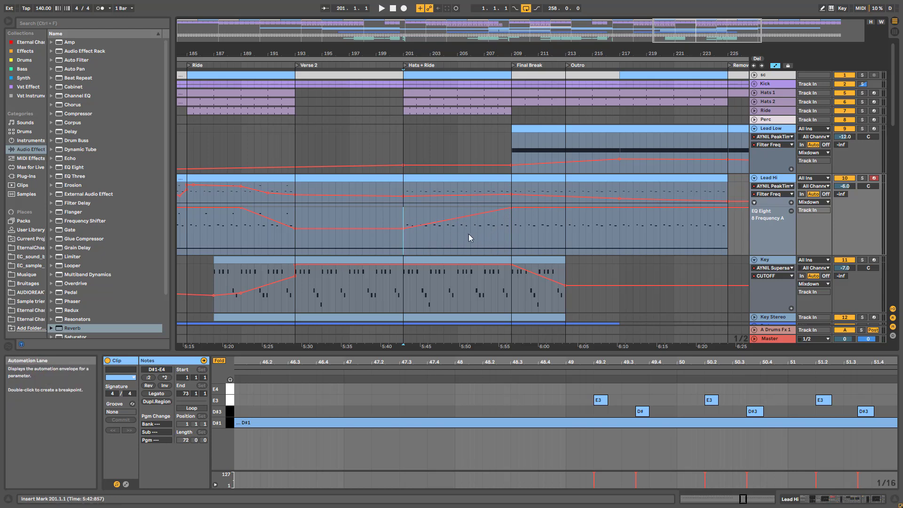
left_click(205, 223)
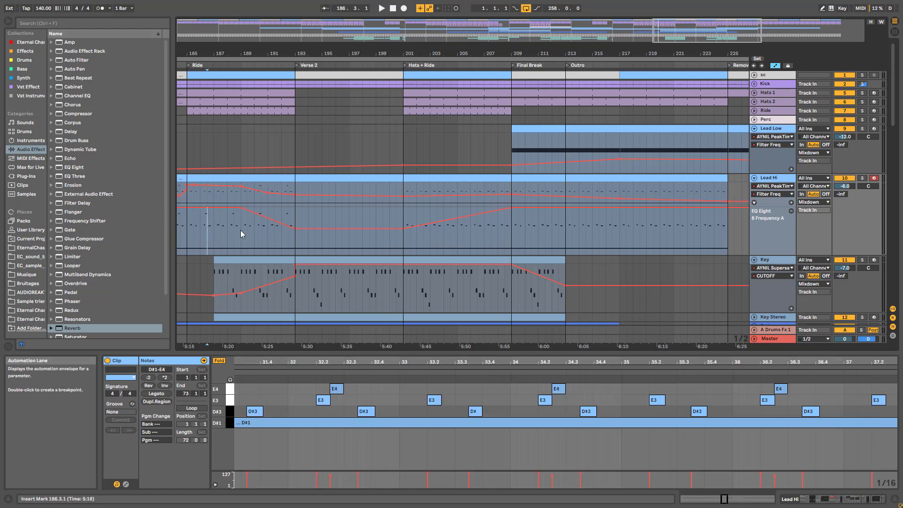
left_click(457, 238)
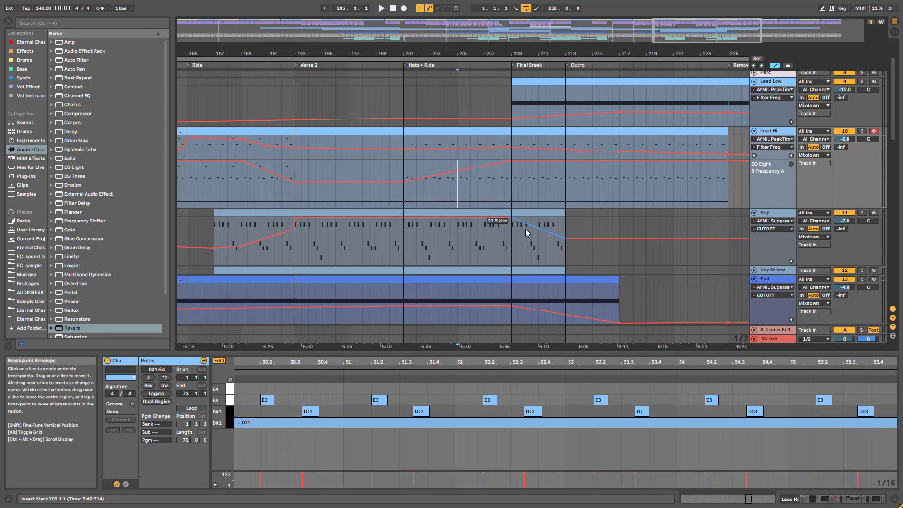
scroll(527, 230, "down", 1)
scroll(468, 264, "up", 1)
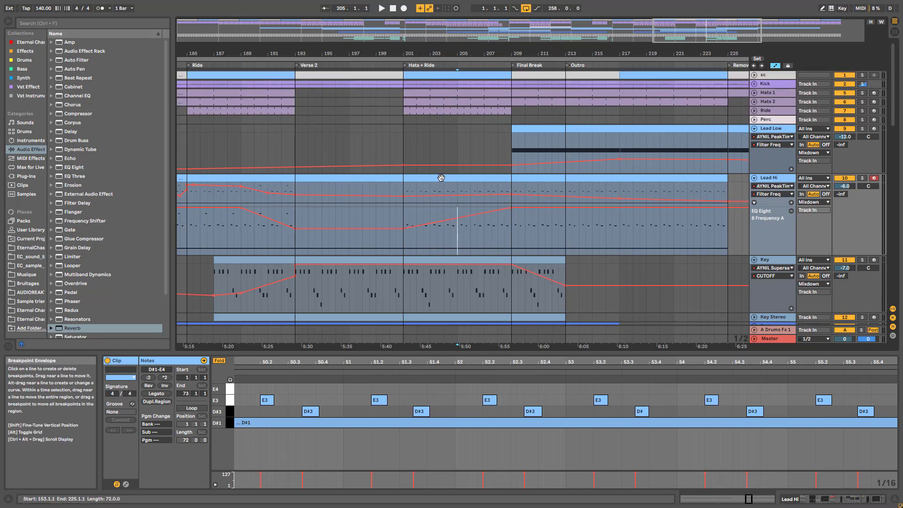
Play the arrangement from Hats + Ride at bar 201 into the Outro, following the lead, Key and Pad automation
left_click(403, 151)
key("space")
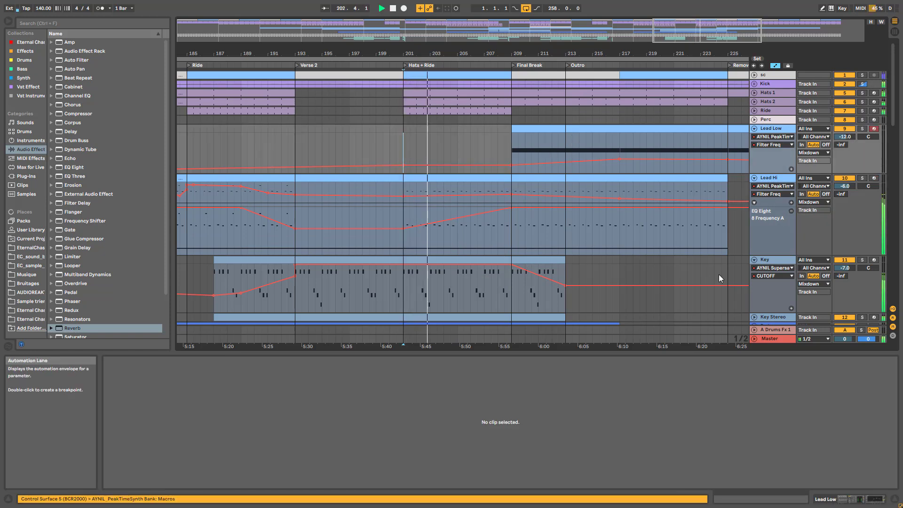
left_click_drag(534, 54, 507, 65)
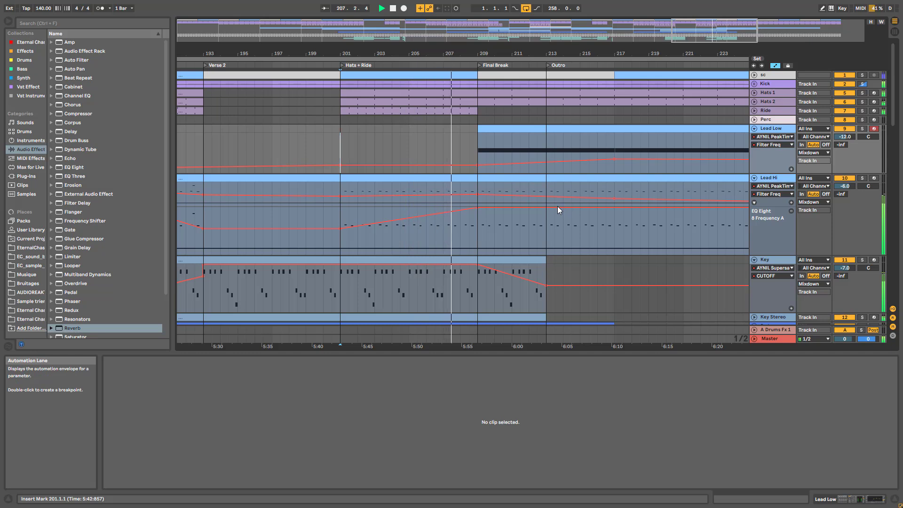
mouse_move(557, 207)
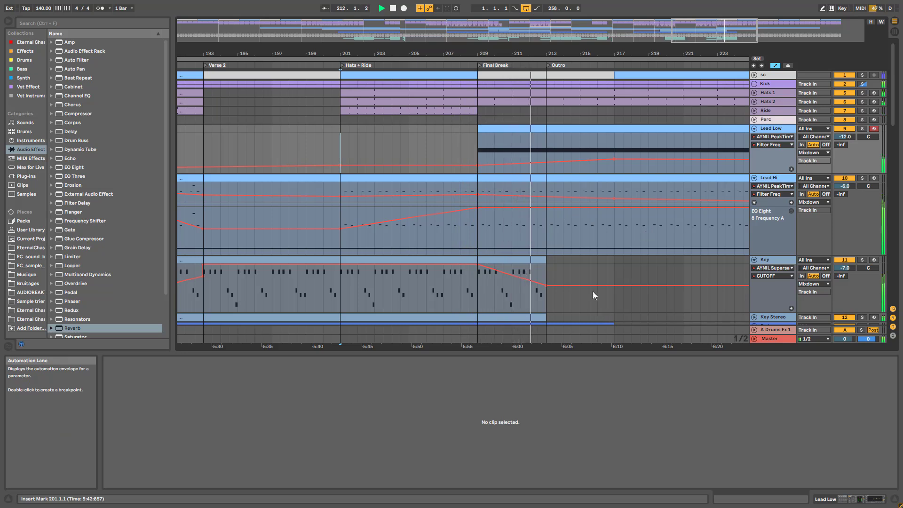
scroll(594, 302, "down", 2)
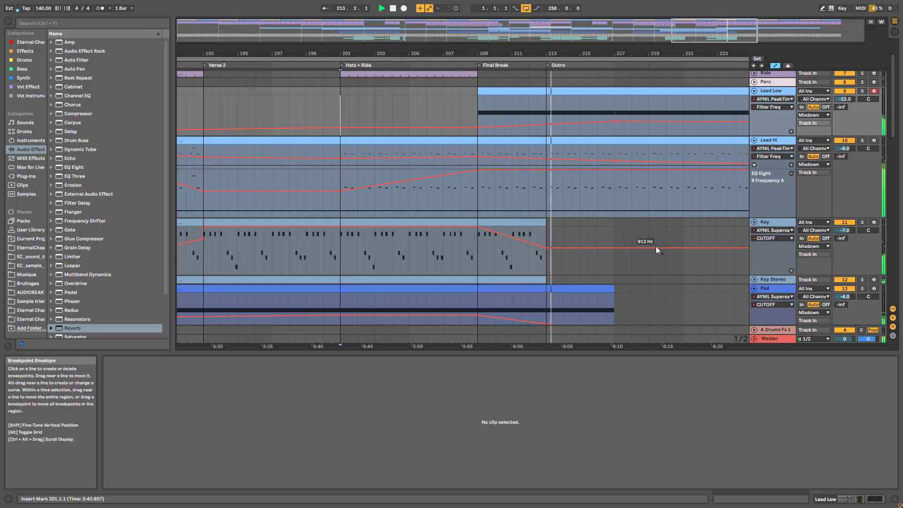
scroll(656, 246, "up", 2)
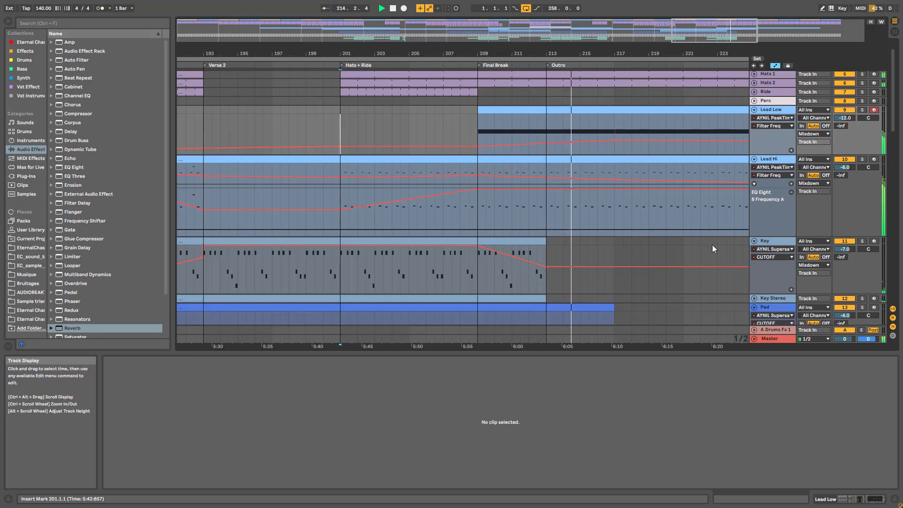
Select the Final Break portion of the Key track, bars 209 to 213, to inspect its falling cutoff automation
left_click_drag(722, 23, 732, 47)
left_click_drag(465, 250, 353, 251)
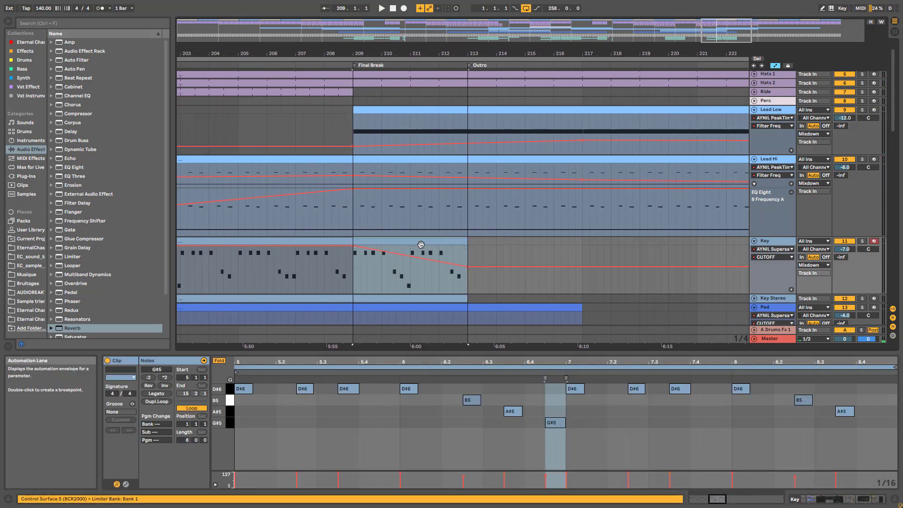
scroll(416, 231, "up", 1)
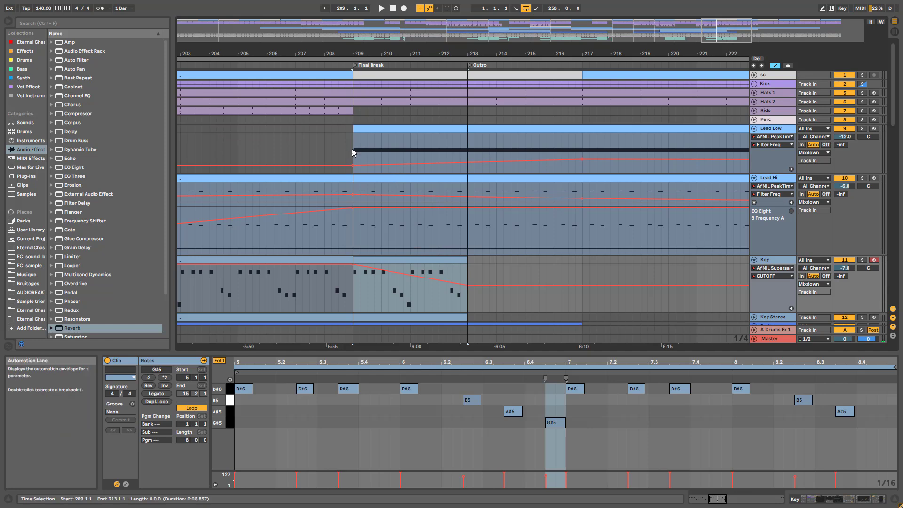
left_click_drag(449, 31, 682, 31)
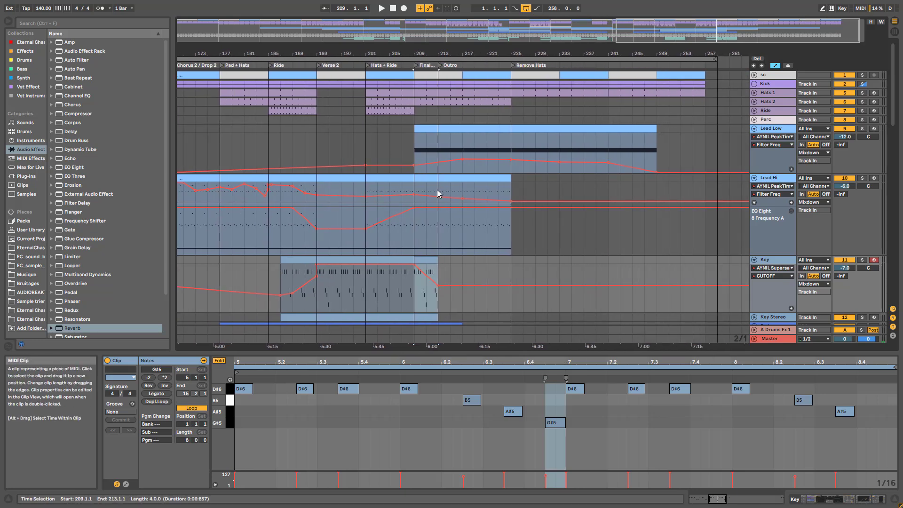
Play the Outro from bar 213 on the Lead Hi track and stop playback
left_click_drag(642, 31, 683, 42)
left_click(367, 232)
key("space")
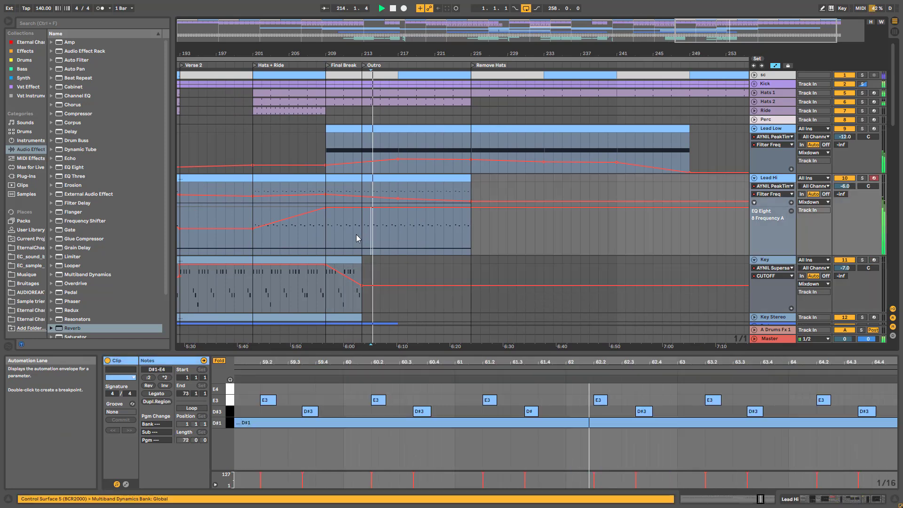
left_click(359, 237)
key("space")
key("space")
key("space")
left_click_drag(354, 33, 696, 28)
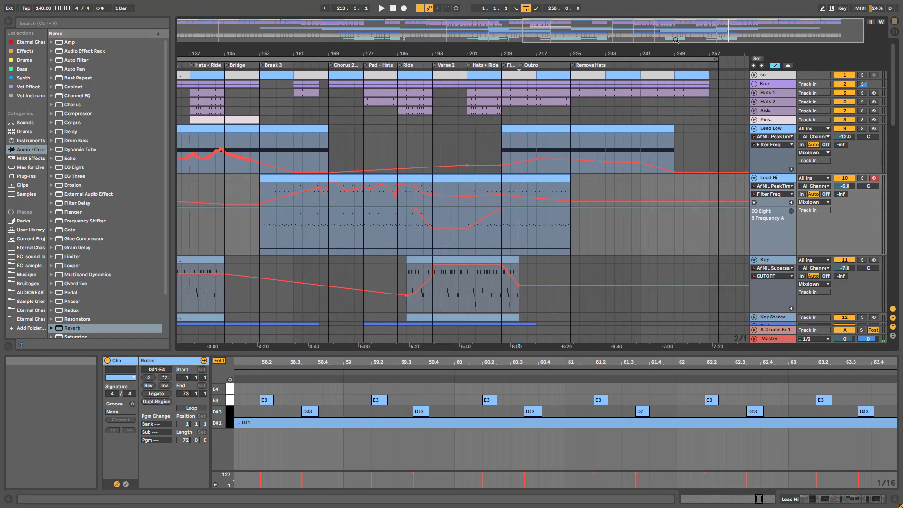
left_click_drag(611, 31, 747, 42)
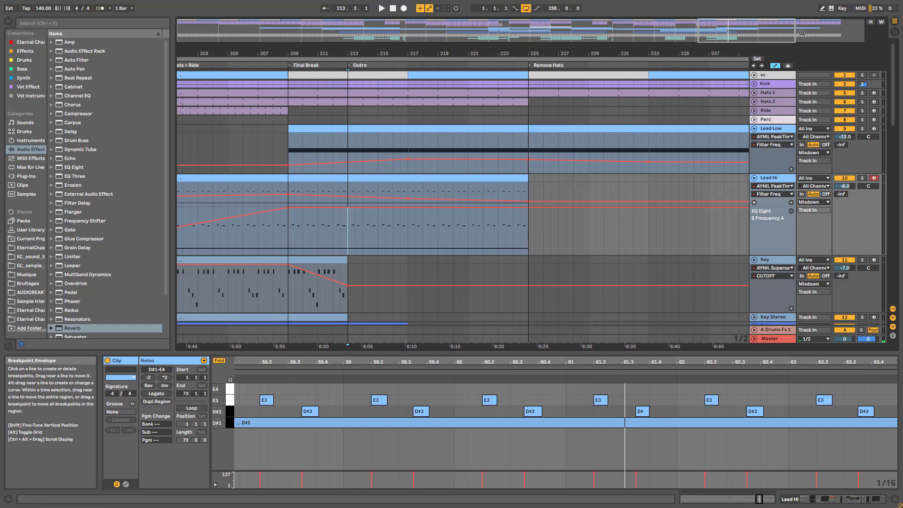
left_click_drag(739, 38, 741, 31)
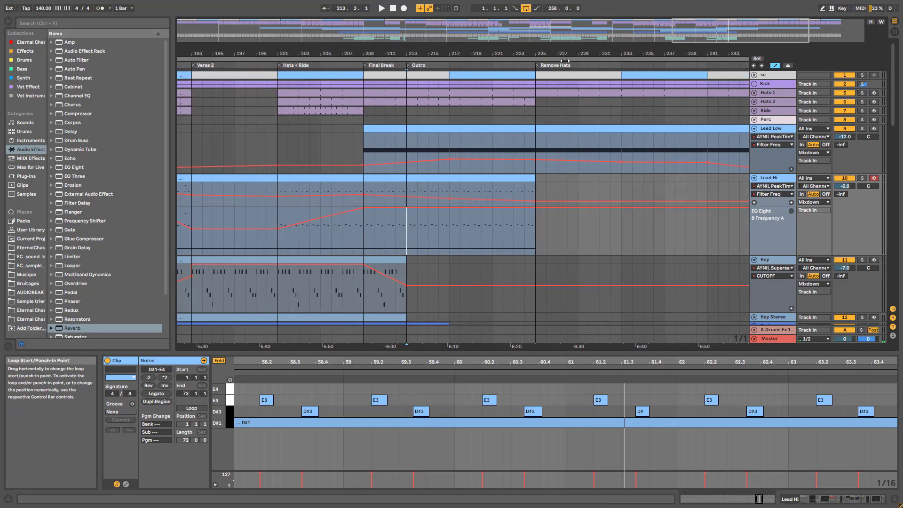
Play the Outro from bar 213, checking the Pad cutoff automation against the lead tracks
scroll(458, 194, "down", 5)
key("space")
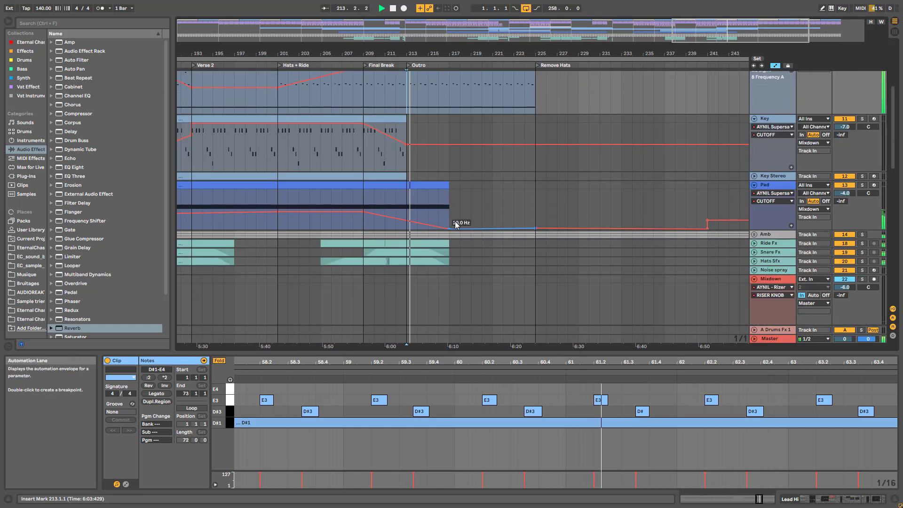
scroll(430, 203, "up", 3)
scroll(545, 188, "up", 4)
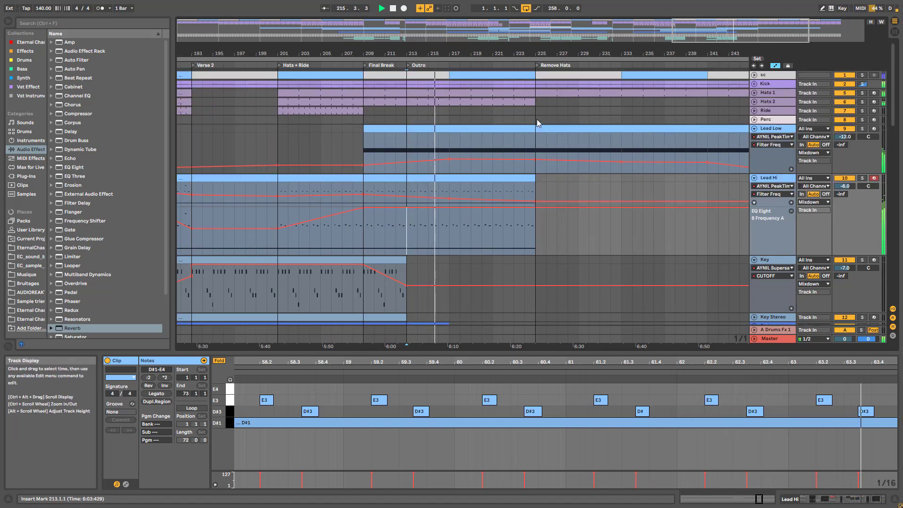
Play the Remove Hats section from bar 225 and again from bar 241, and stop playback
left_click(537, 120)
key("space")
key("space")
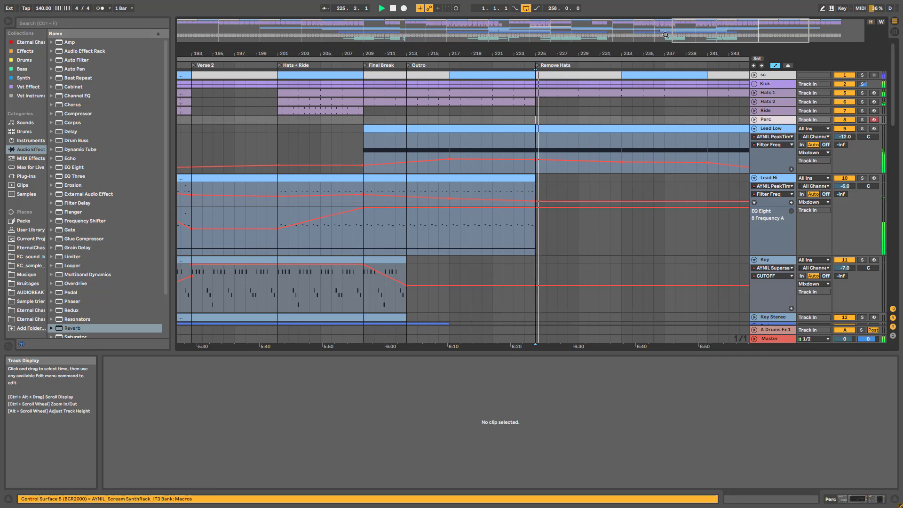
scroll(537, 119, "down", 5)
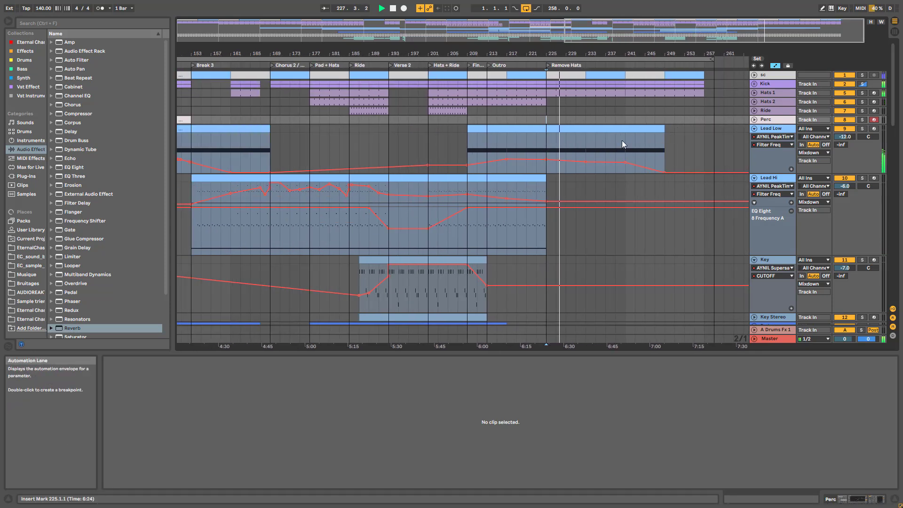
left_click(625, 120)
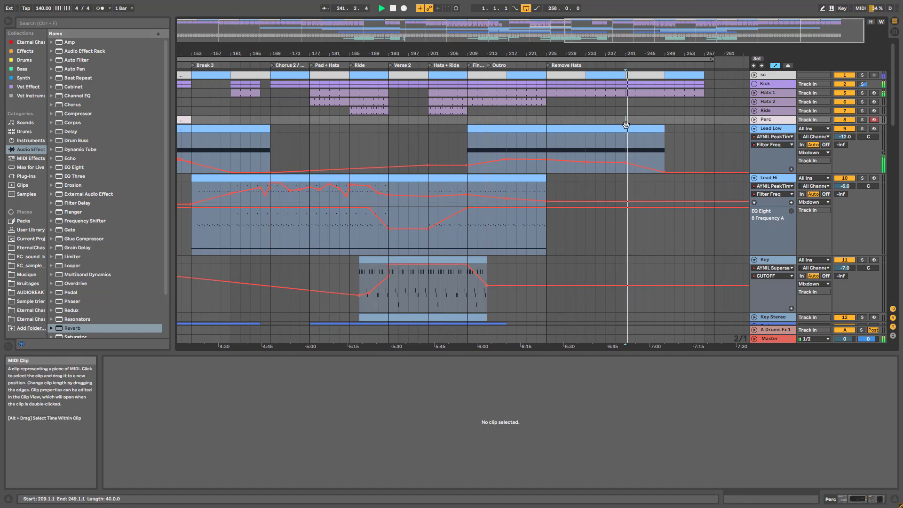
key("space")
Unfold the Kick group and its inner Kick track, and reveal the devices inside the track's EC_BEATREPEAT RACK
left_click_drag(689, 33, 689, 12)
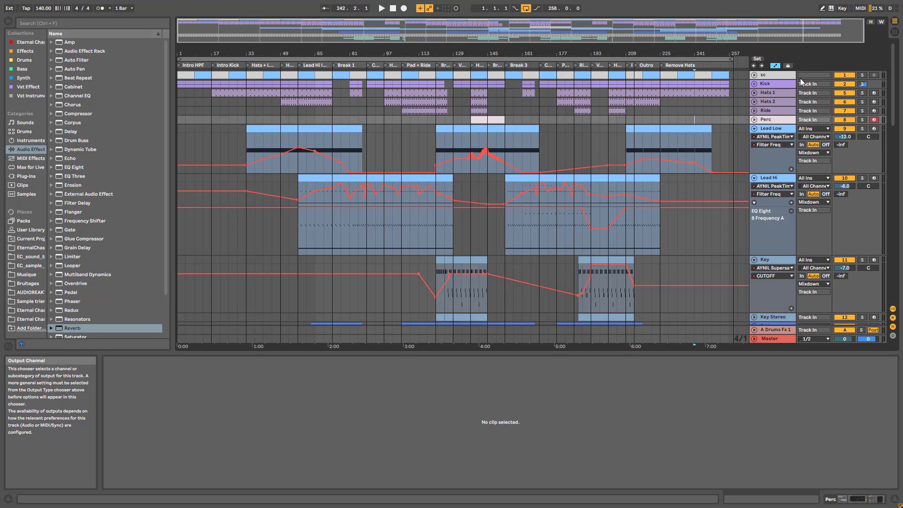
left_click(754, 84)
left_click(756, 109)
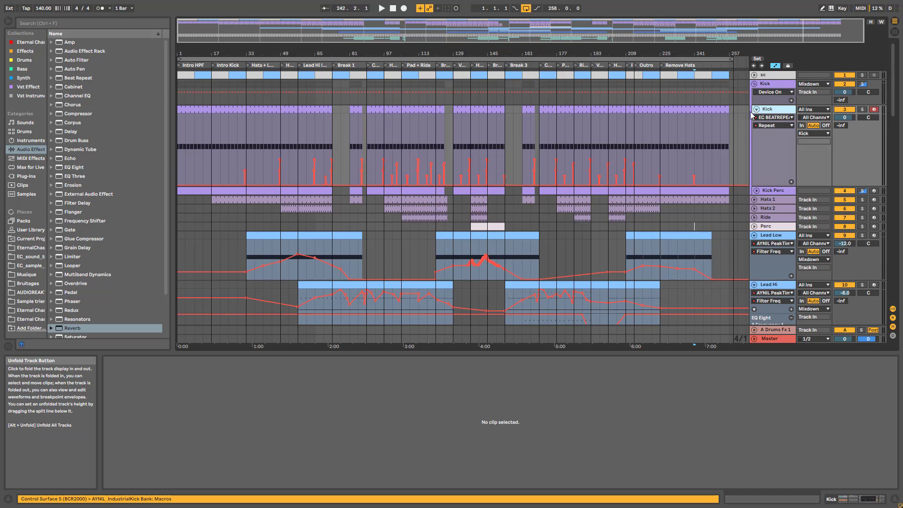
double_click(765, 111)
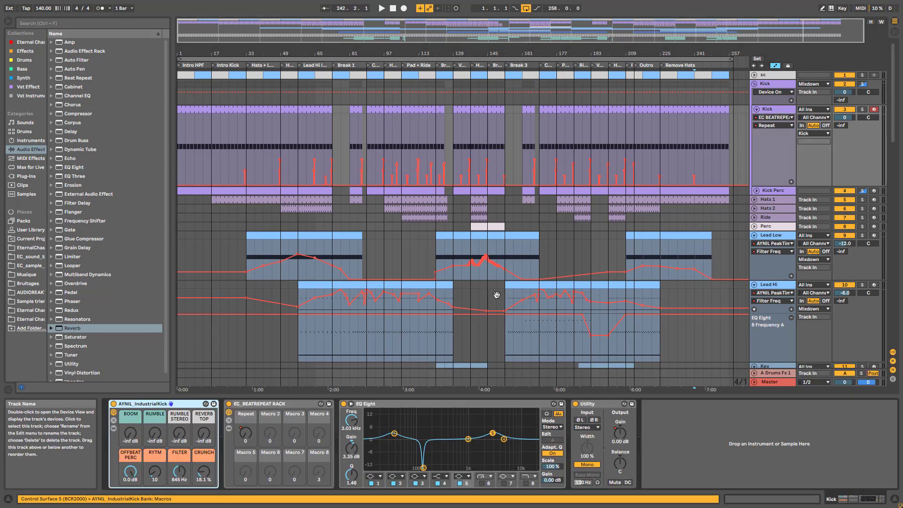
left_click(229, 428)
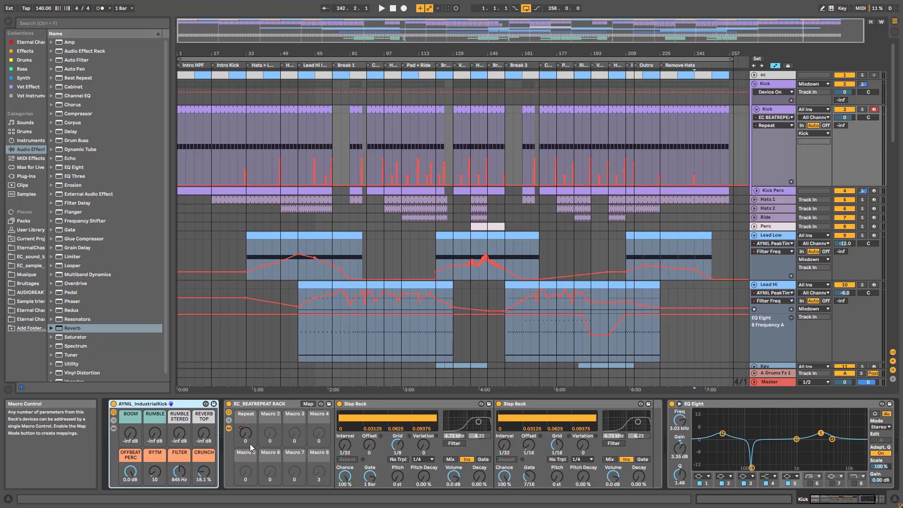
Try the Kick rack's Repeat macro at 13 and 38, watching the two Slap Back devices
left_click_drag(250, 441, 250, 434)
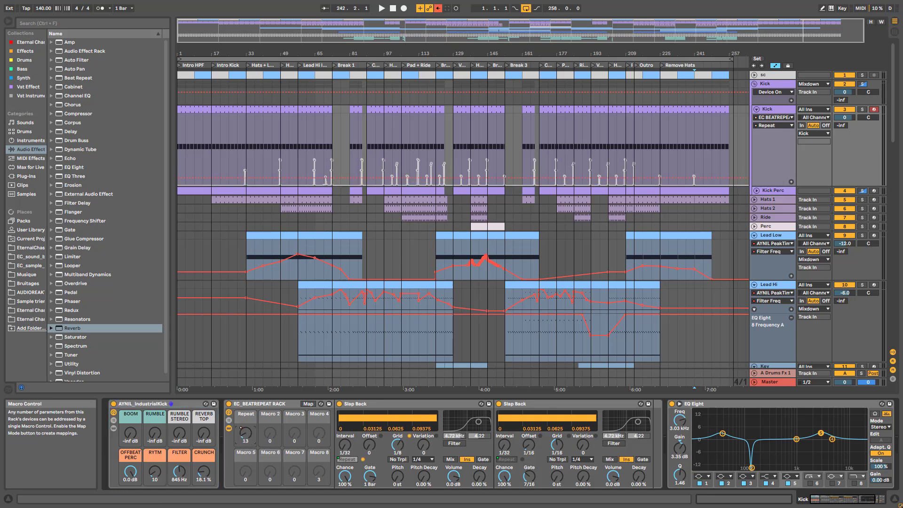
left_click(343, 460)
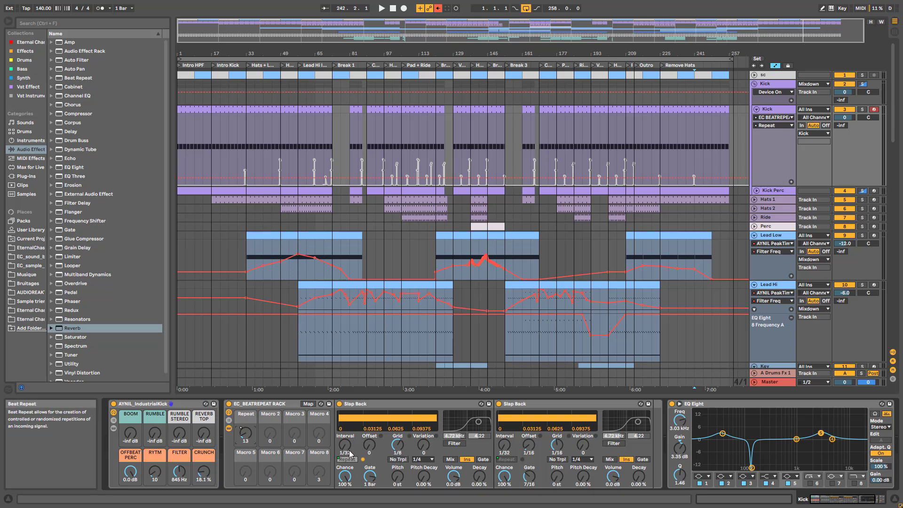
left_click_drag(245, 433, 245, 432)
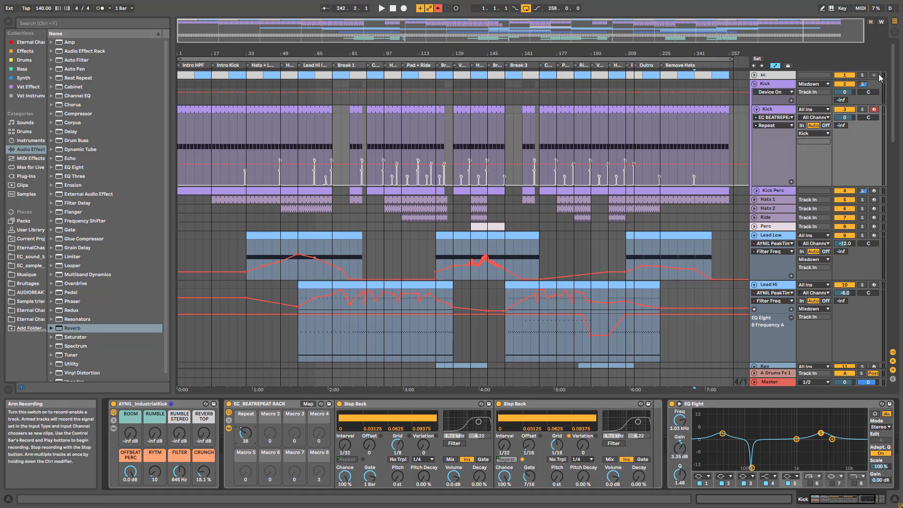
Solo the inner Kick track, audition it with the Repeat macro at 26, and re-enable the overridden automation
left_click(863, 111)
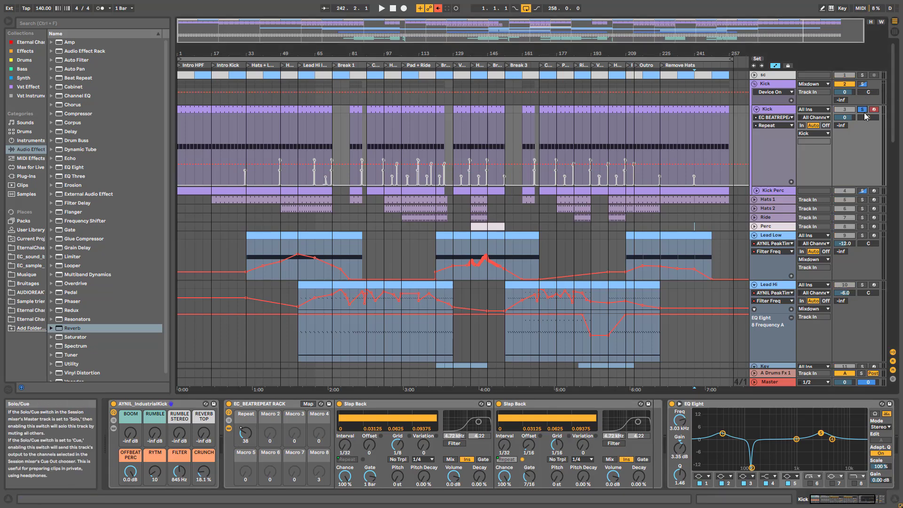
left_click_drag(254, 438, 255, 445)
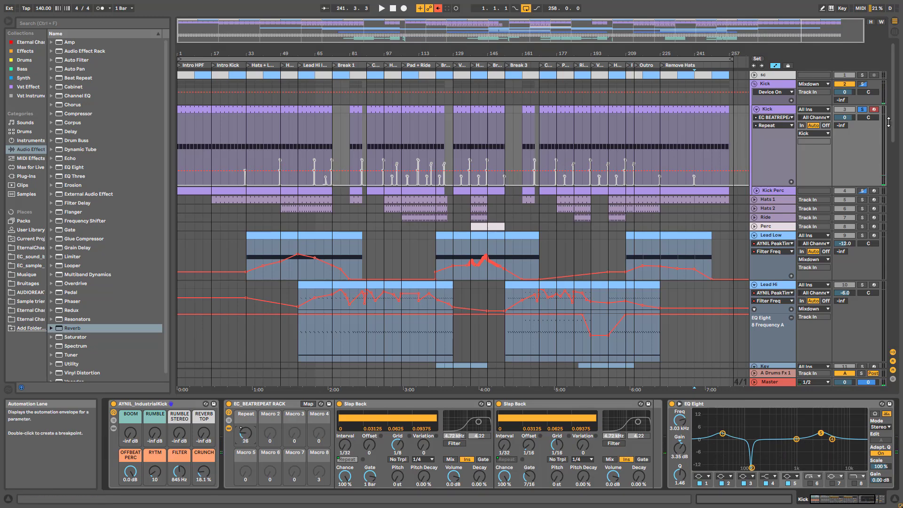
left_click(438, 8)
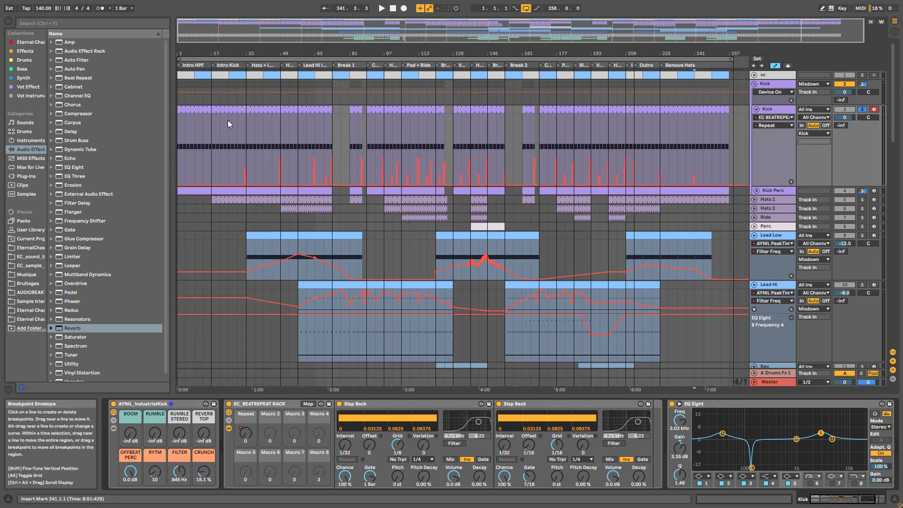
Play the arrangement from bars 47, 64 and 86 to hear the Kick track's Repeat automation spikes, and stop playback
left_click_drag(323, 33, 204, 145)
left_click_drag(325, 47, 316, 153)
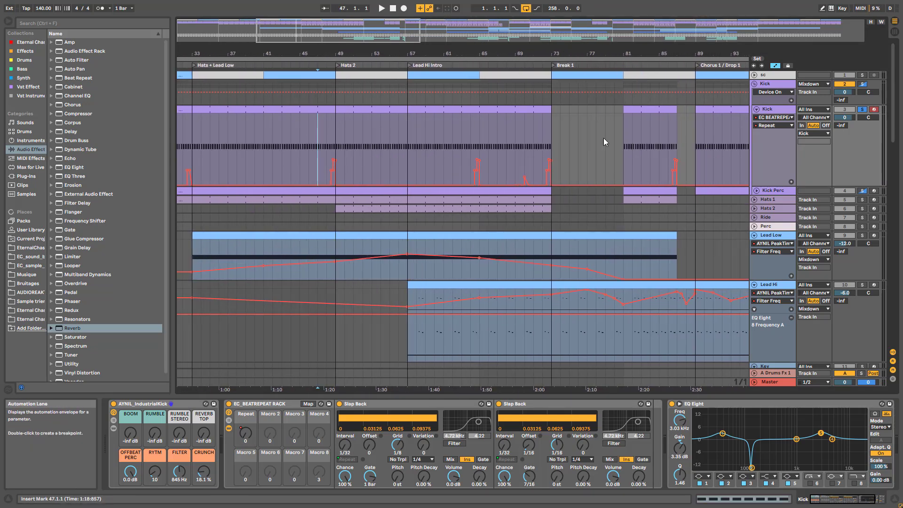
key("space")
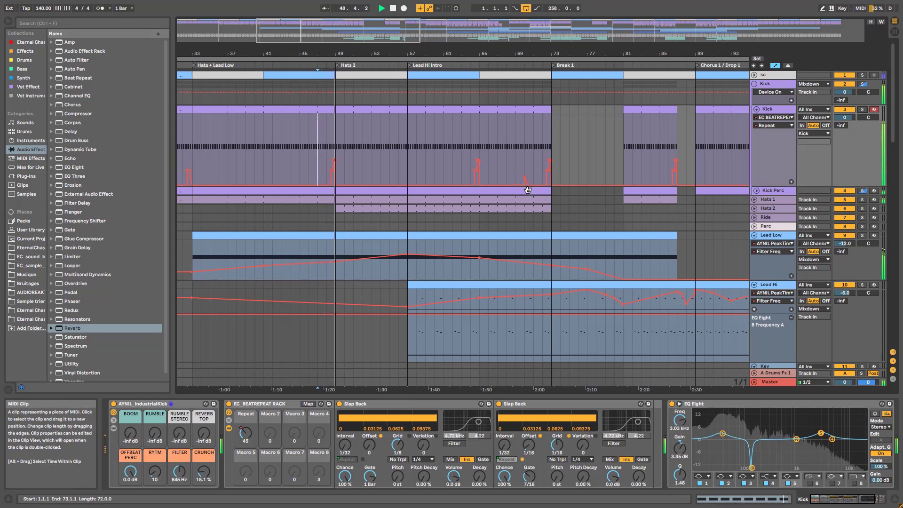
left_click(472, 165)
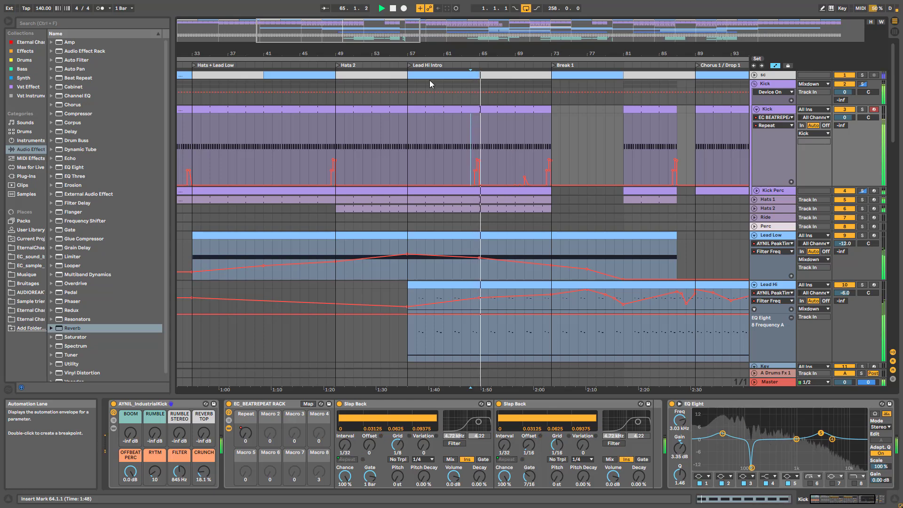
left_click_drag(373, 38, 452, 38)
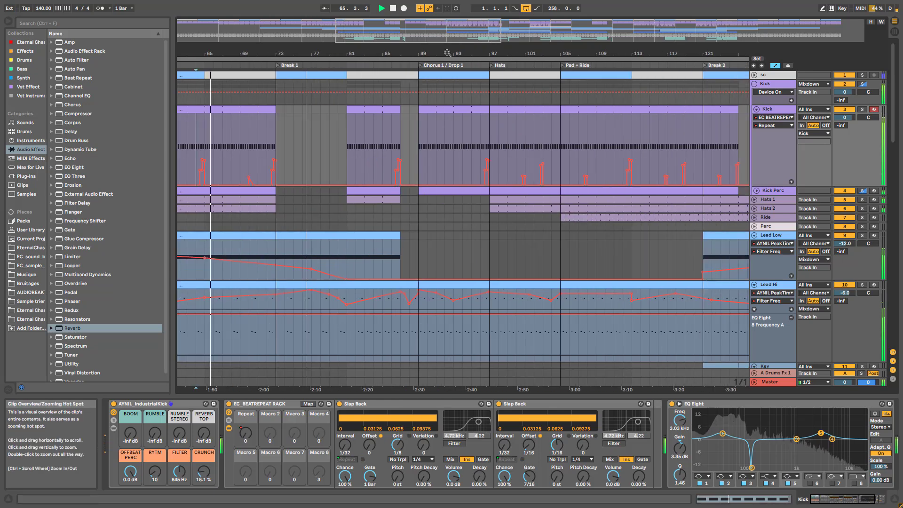
left_click(394, 151)
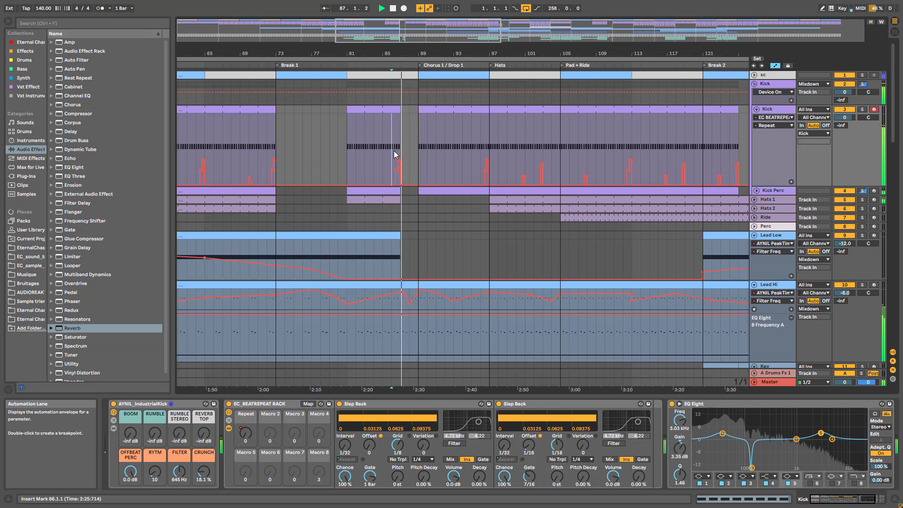
key("space")
Place the insert marker at bar 136 on the Key track to show its device chain
left_click_drag(418, 35, 518, 34)
scroll(621, 148, "down", 3)
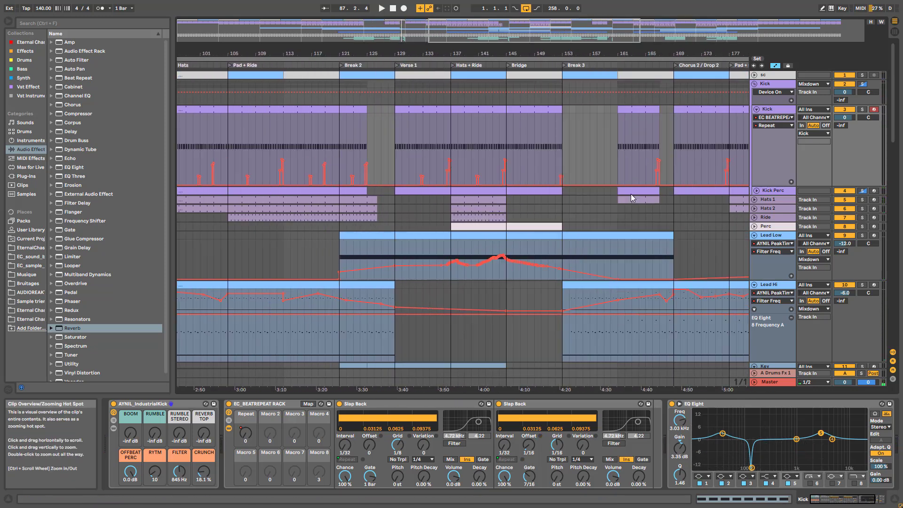
scroll(620, 188, "up", 2)
scroll(617, 257, "down", 1)
scroll(617, 257, "down", 1)
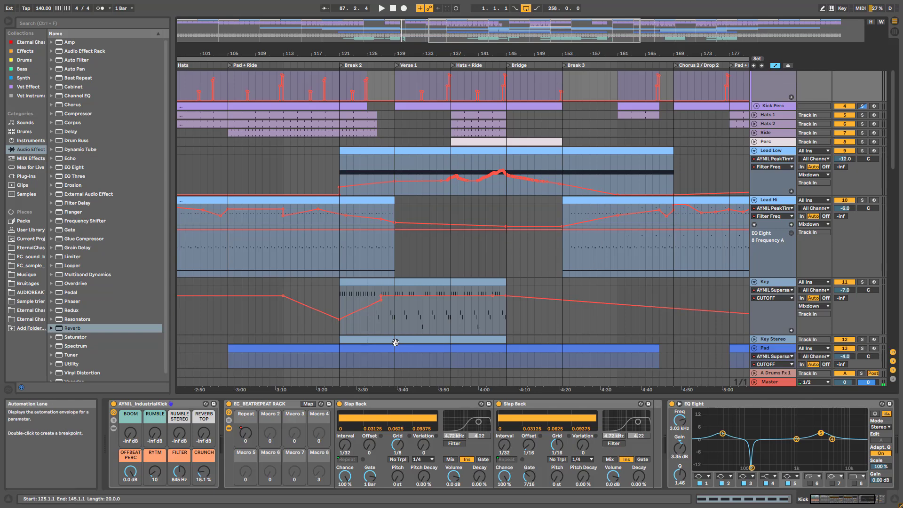
left_click(444, 322)
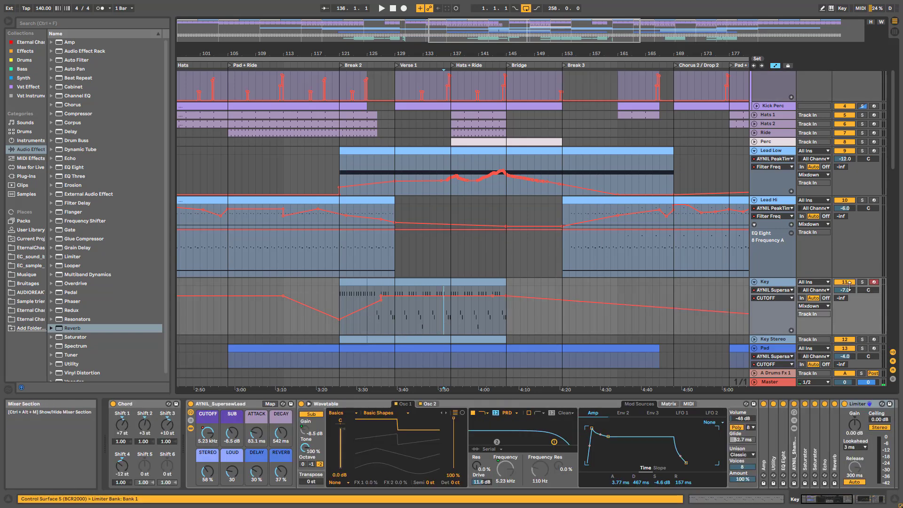
Play Verse 1 from bar 129, following the Key part and the Lead Low filter automation, and stop playback
left_click_drag(481, 38, 481, 66)
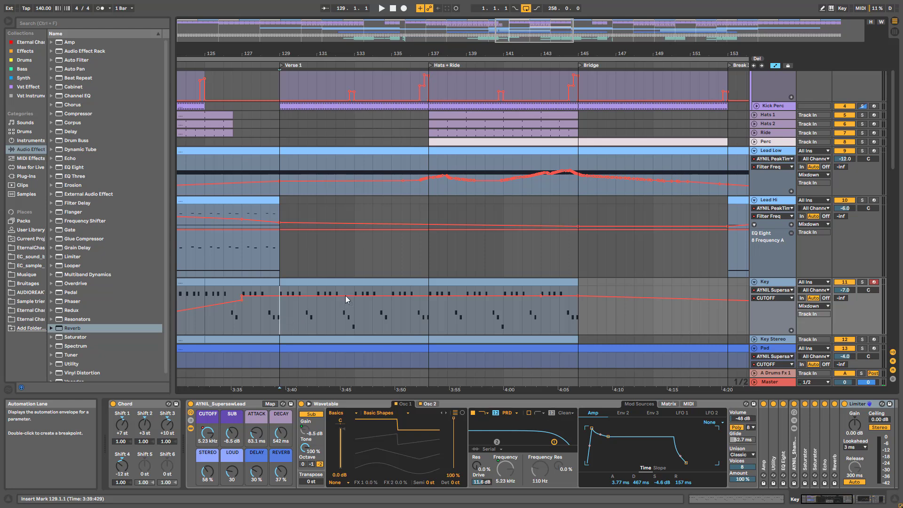
key("space")
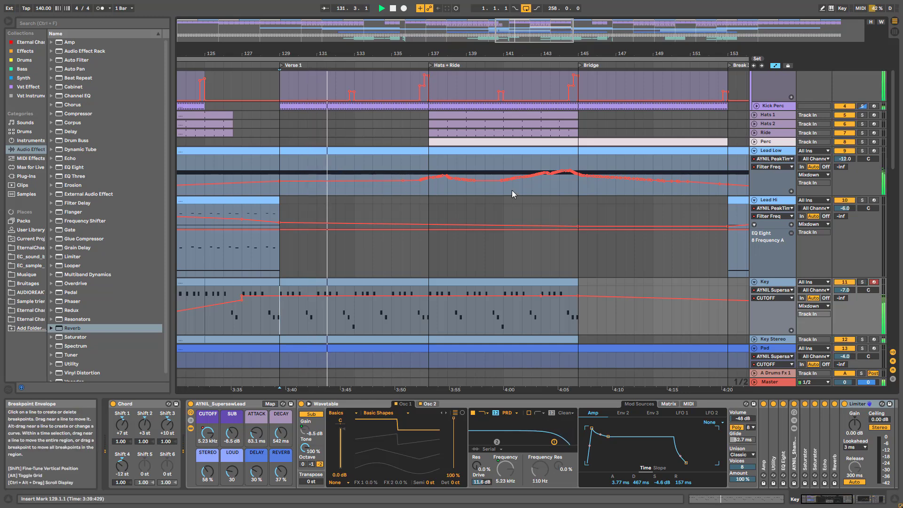
left_click_drag(308, 186, 310, 188)
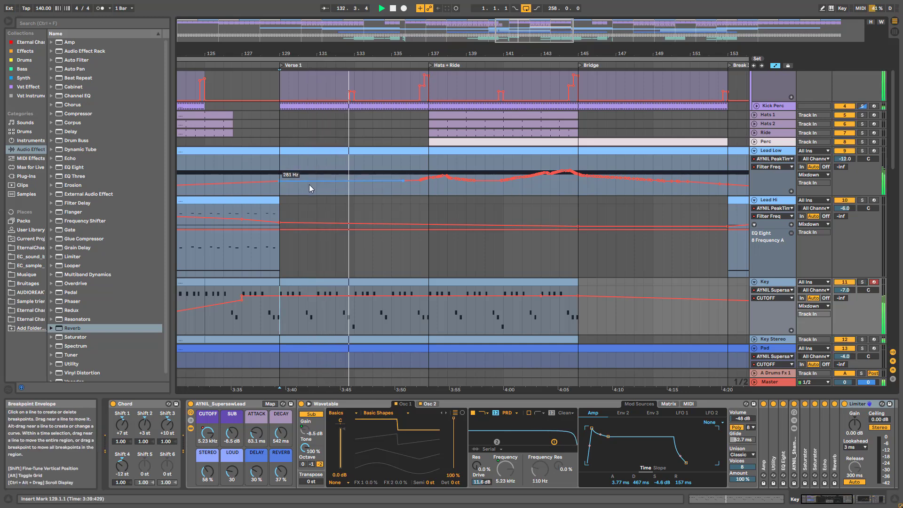
key("space")
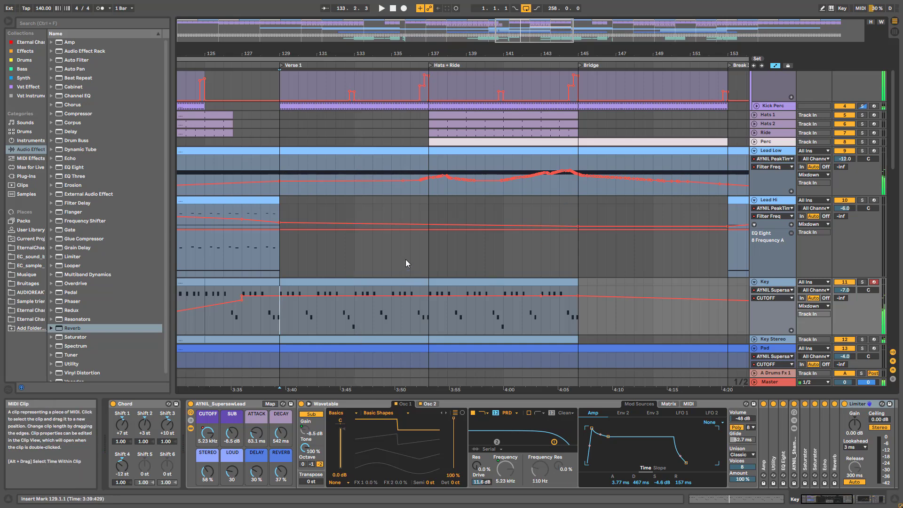
Play the Key part from bar 132 and again from bar 136 into Hats + Ride, and stop playback
left_click(345, 328)
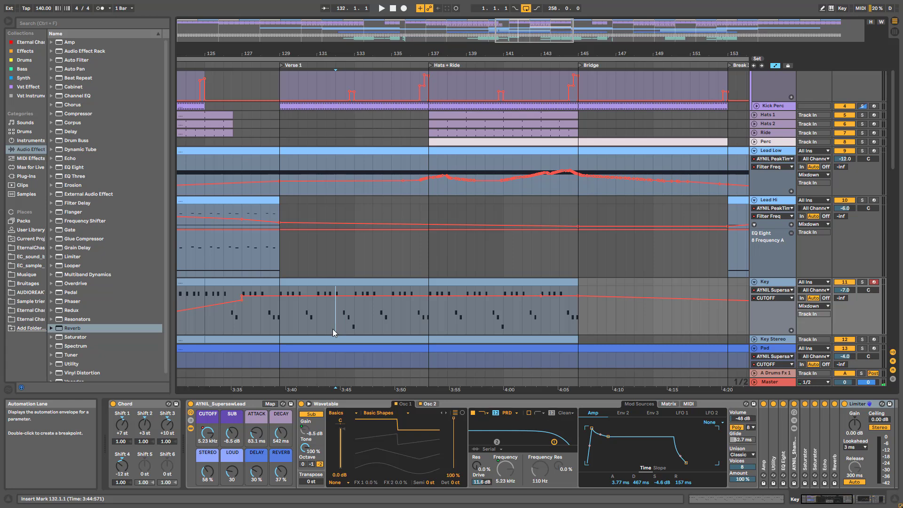
key("space")
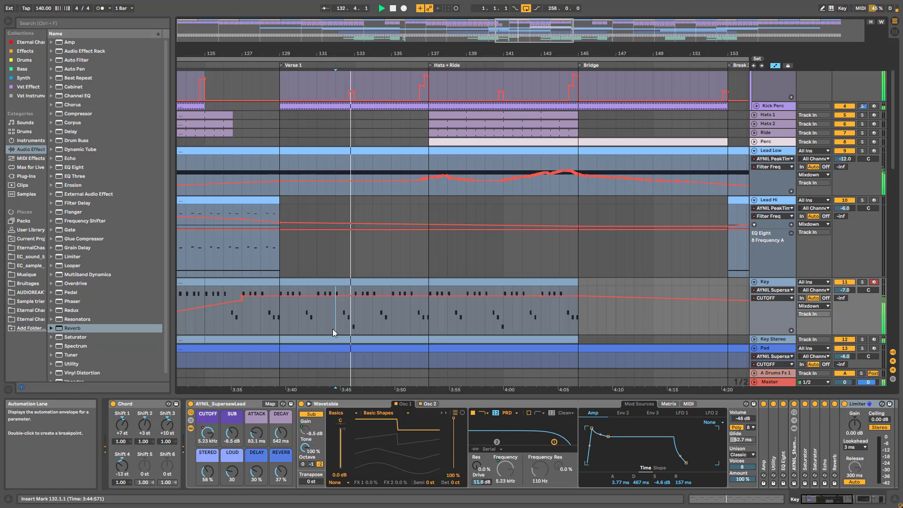
left_click(408, 324)
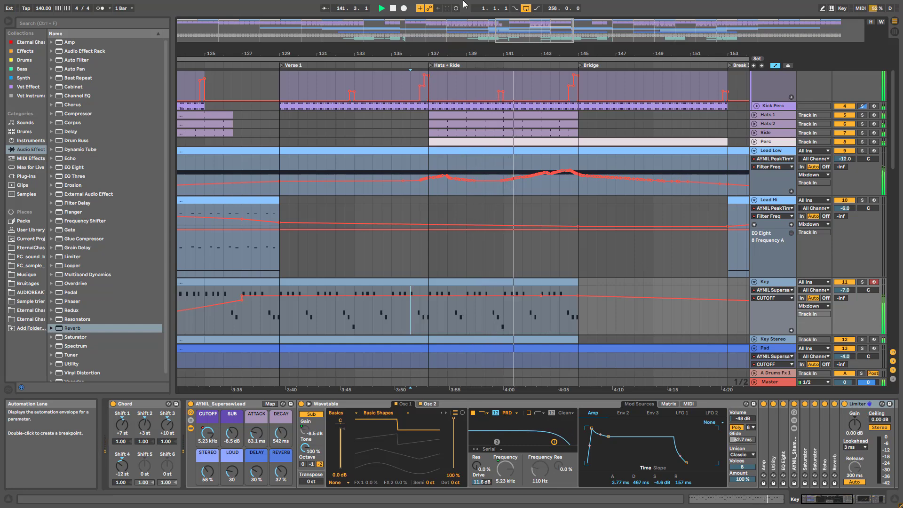
key("space")
Review the lead and Key automation across the whole arrangement and fold the Kick track inside the Kick group
left_click_drag(542, 36, 547, 11)
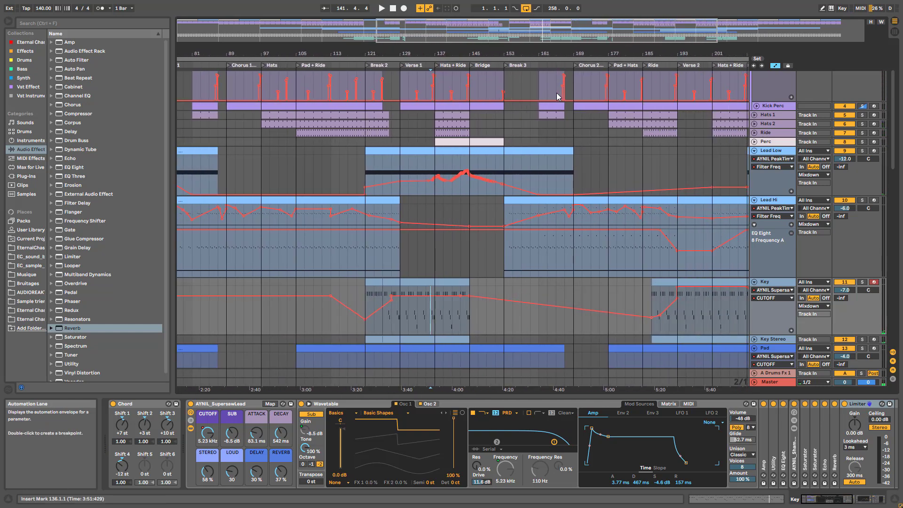
scroll(469, 342, "up", 2)
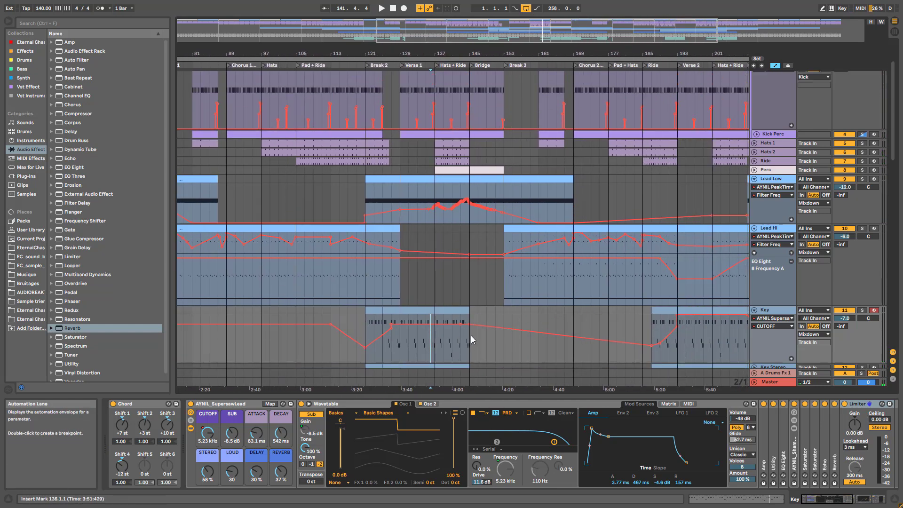
scroll(670, 326, "up", 3)
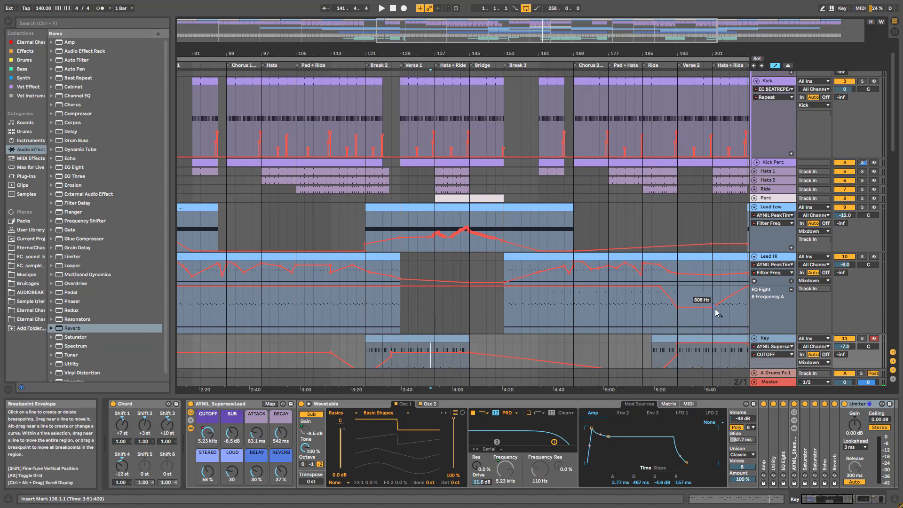
left_click_drag(569, 31, 568, 21)
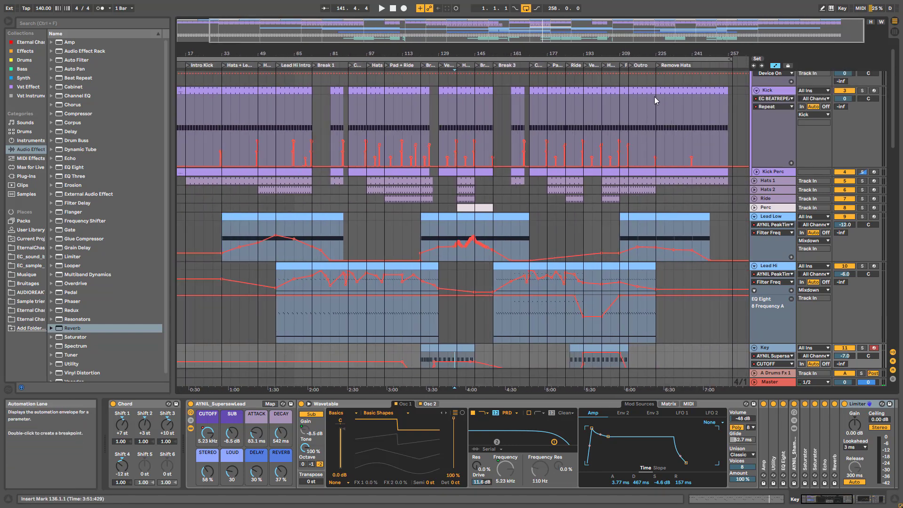
left_click(757, 91)
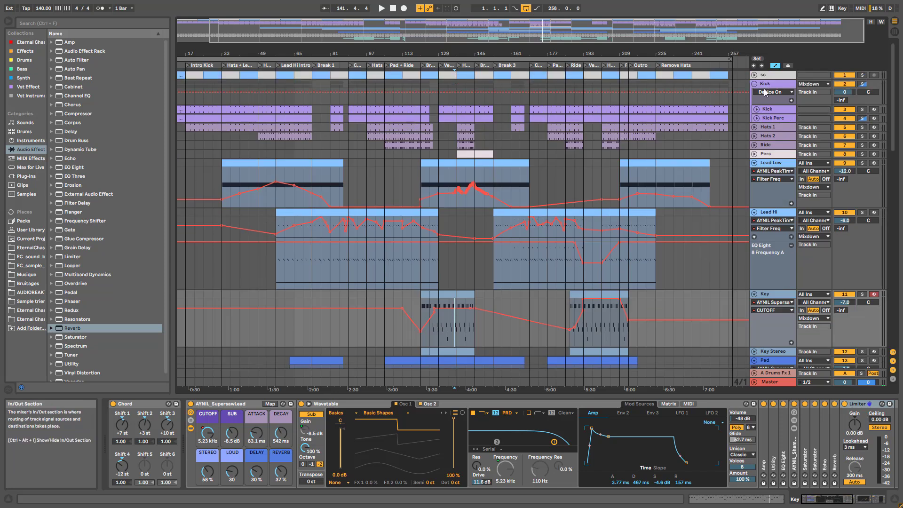
Fold the Kick group and the Lead Low, Lead Hi and Key tracks
left_click(754, 84)
left_click(754, 128)
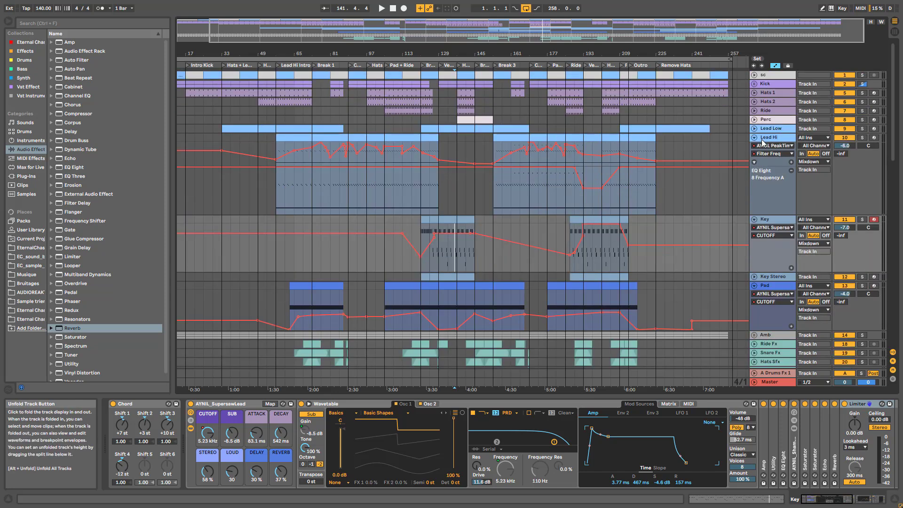
left_click(755, 137)
left_click(754, 147)
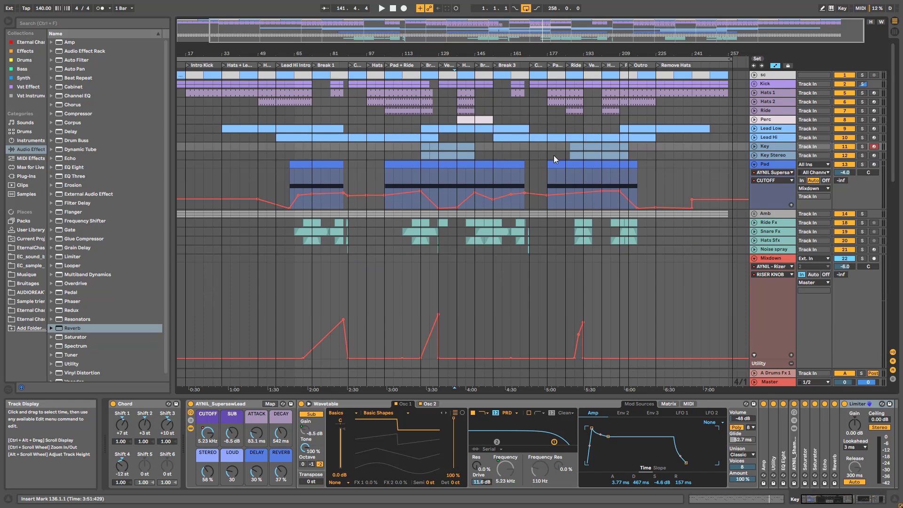
Unfold Lead Low, play from bar 137 in Hats + Ride to follow its Filter Freq automation, and fold the track again
left_click(776, 127)
left_click(755, 129)
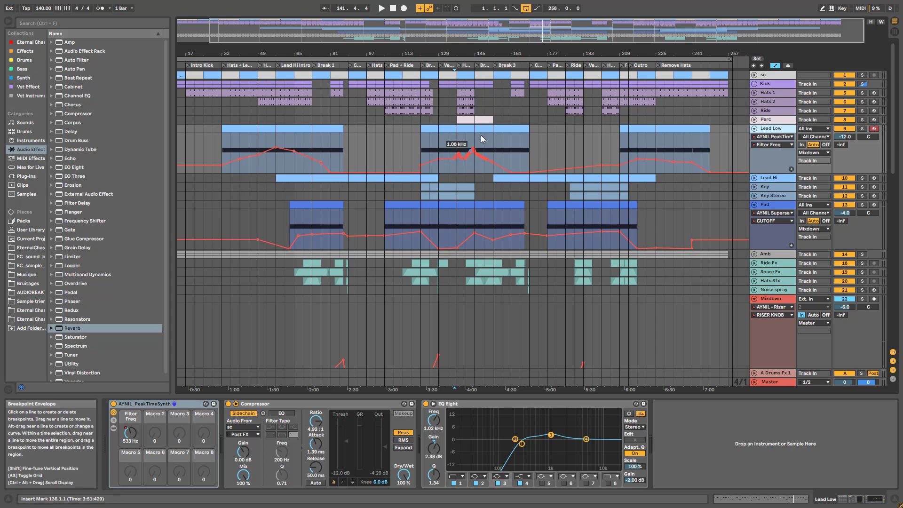
left_click_drag(453, 54, 364, 177)
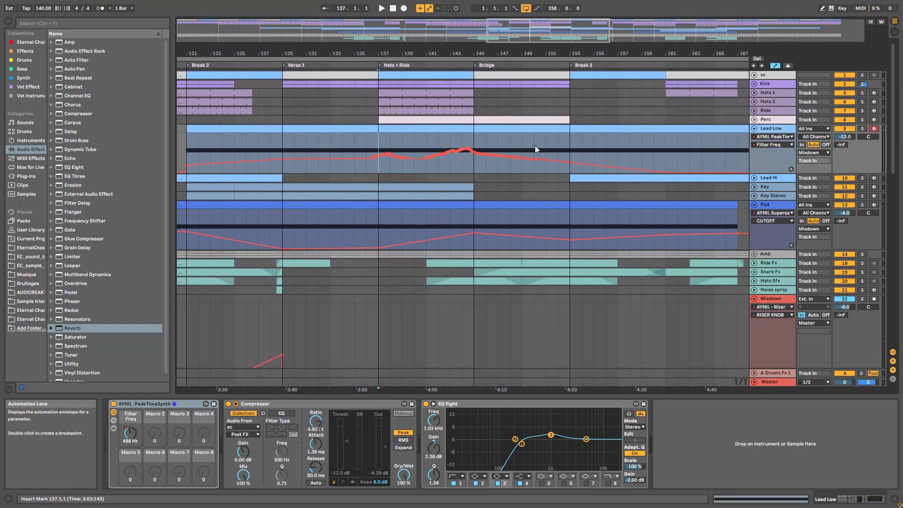
key("space")
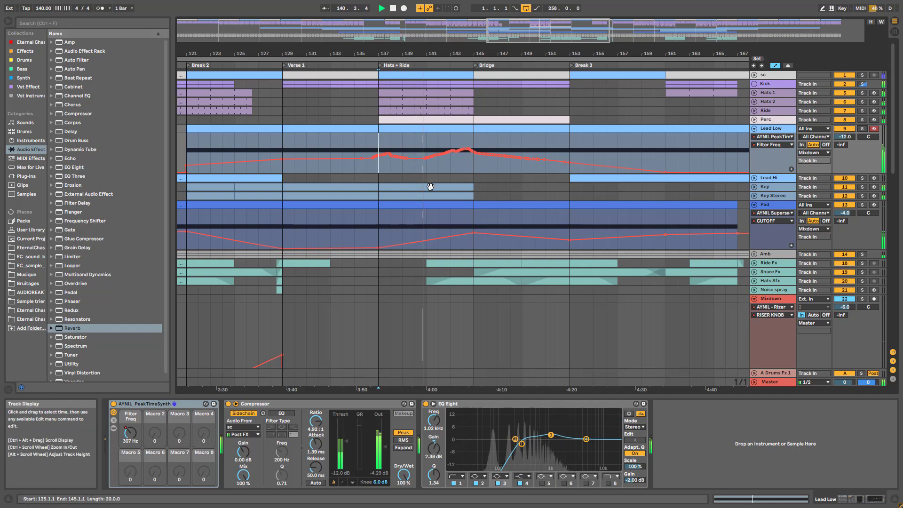
left_click_drag(430, 54, 433, 1)
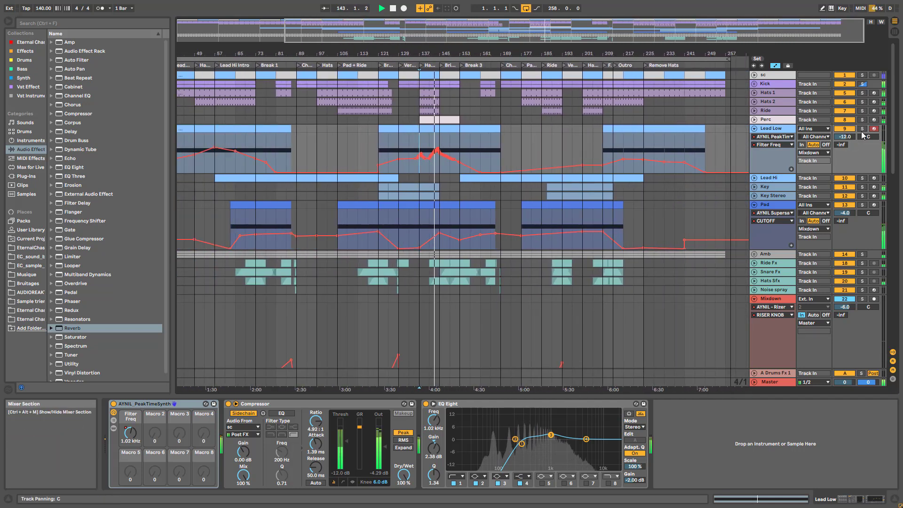
left_click(754, 128)
Unfold Lead Hi, play from bar 111 in Pad + Ride with a brief solo of the track, and stop playback
left_click(754, 137)
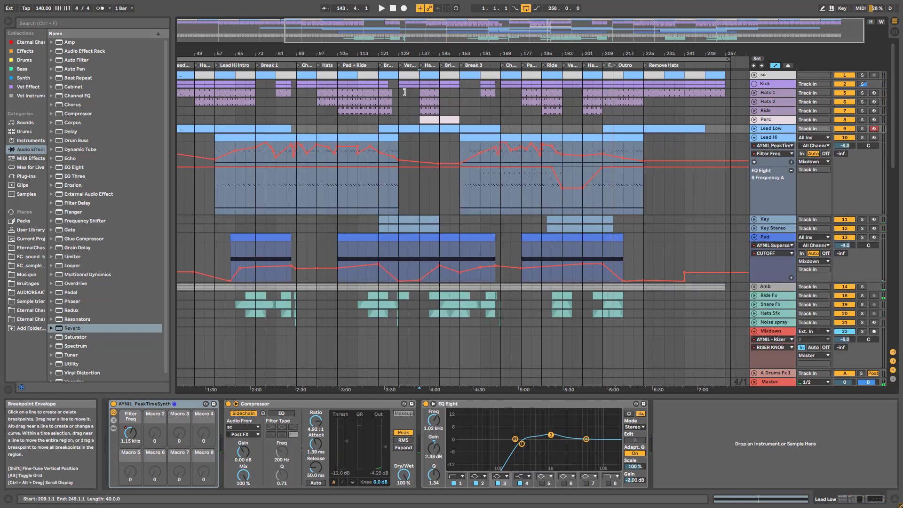
left_click_drag(306, 53, 568, 108)
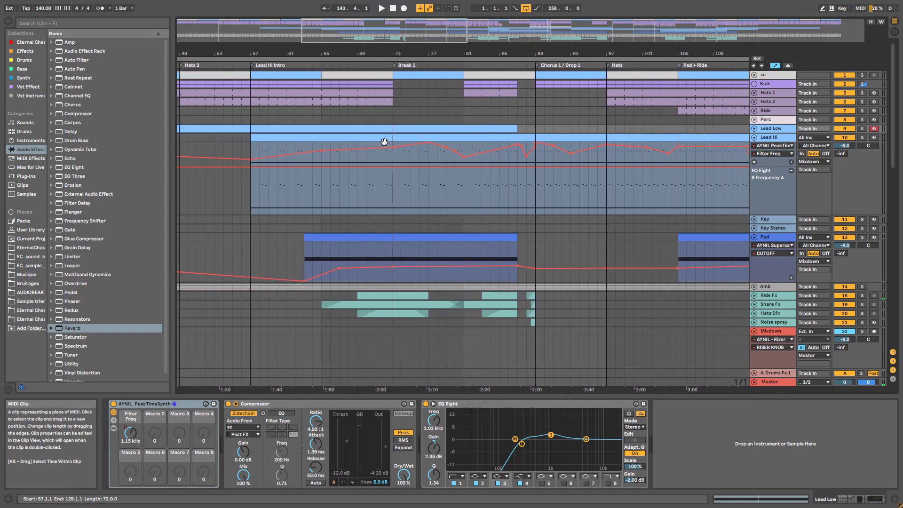
left_click_drag(422, 37, 604, 21)
left_click(298, 158)
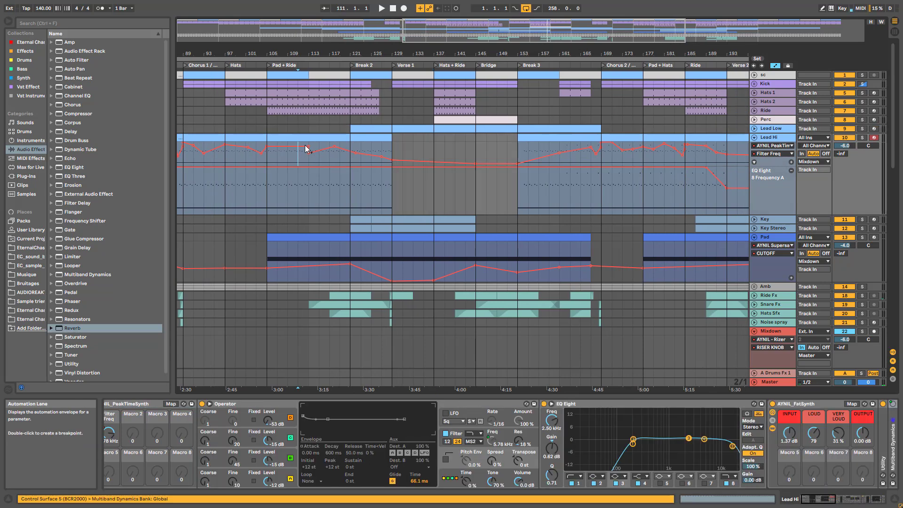
key("space")
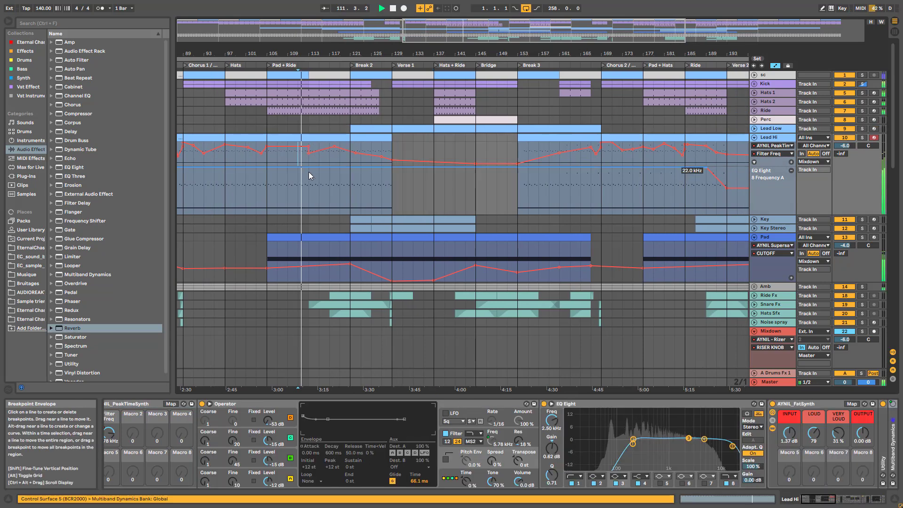
left_click(862, 138)
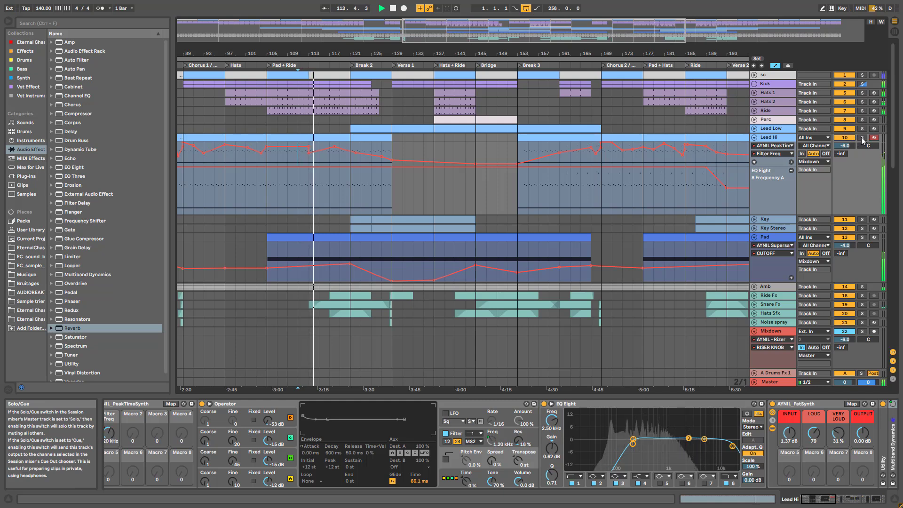
left_click(862, 137)
key("space")
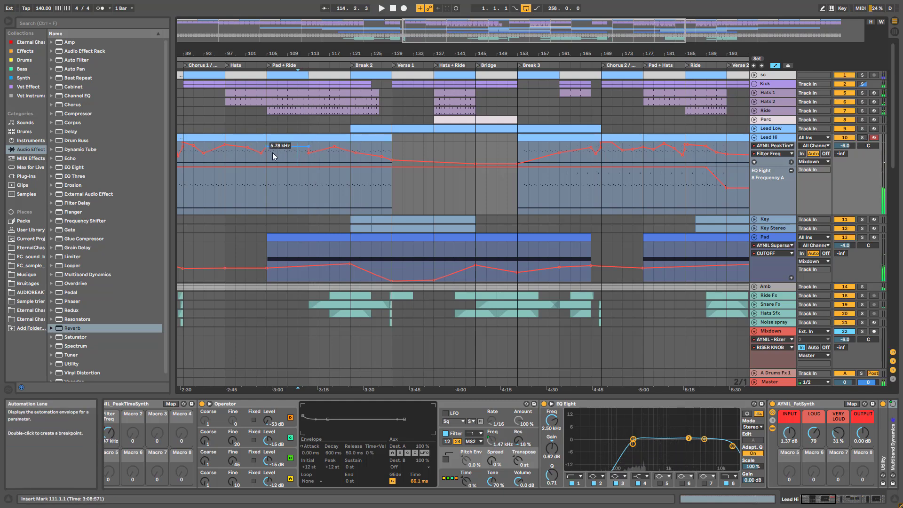
Select bars 109 to 113 of the Lead Hi filter automation and show the Mixdown track's EQ Eight Device On automation in its own lane
left_click_drag(287, 155, 303, 163)
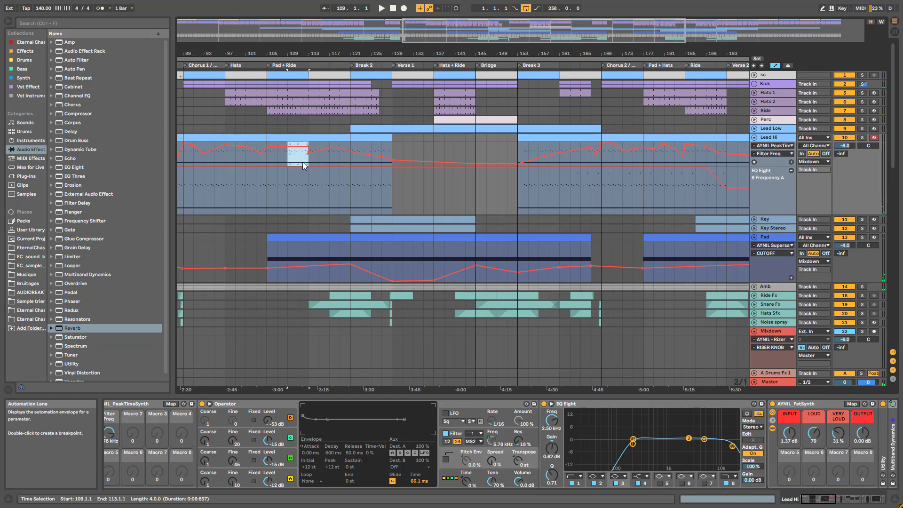
scroll(304, 270, "down", 12)
scroll(313, 338, "up", 5)
scroll(312, 187, "up", 2)
left_click(791, 176)
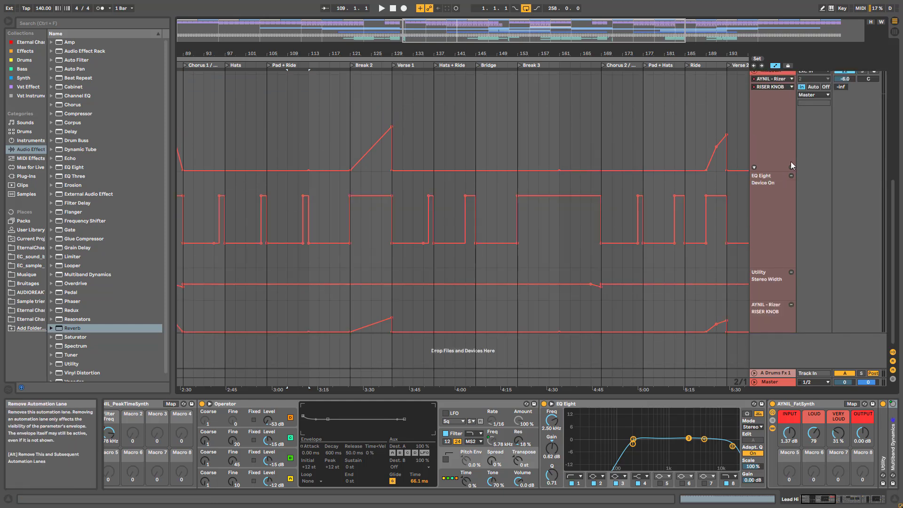
scroll(775, 159, "up", 10)
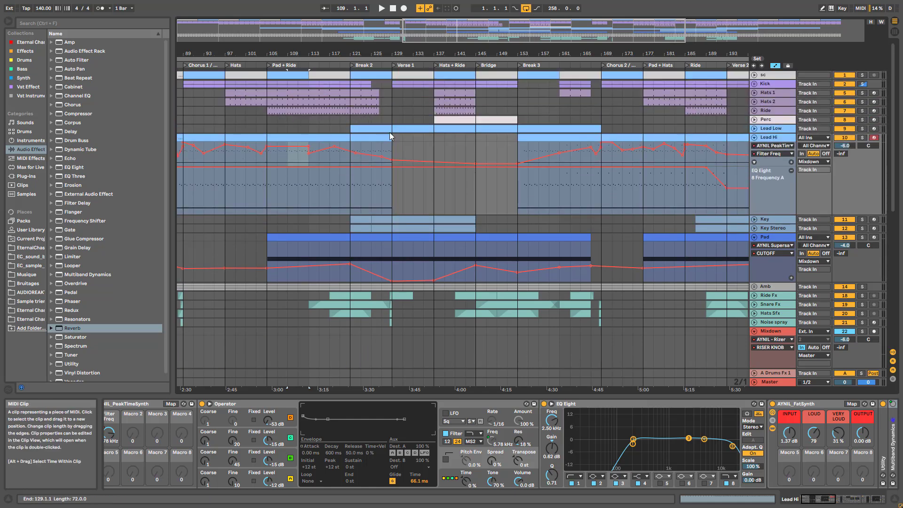
Replay Lead Hi from bar 111, stop, and inspect its filter automation from Break 3 through Chorus 2 and the Ride section
left_click(299, 162)
key("space")
mouse_move(287, 54)
left_mouse_down()
mouse_move(286, 70)
mouse_move(282, 49)
left_mouse_up()
mouse_move(522, 154)
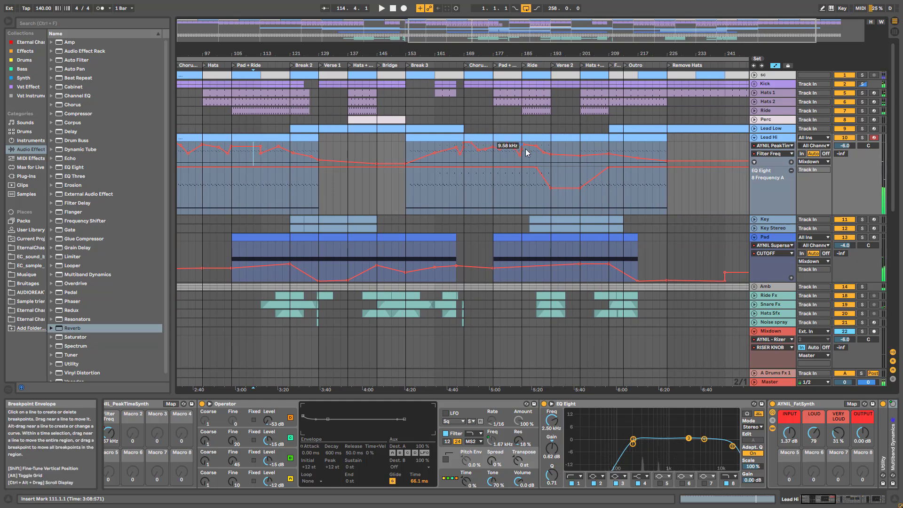
left_click_drag(651, 29, 257, 31)
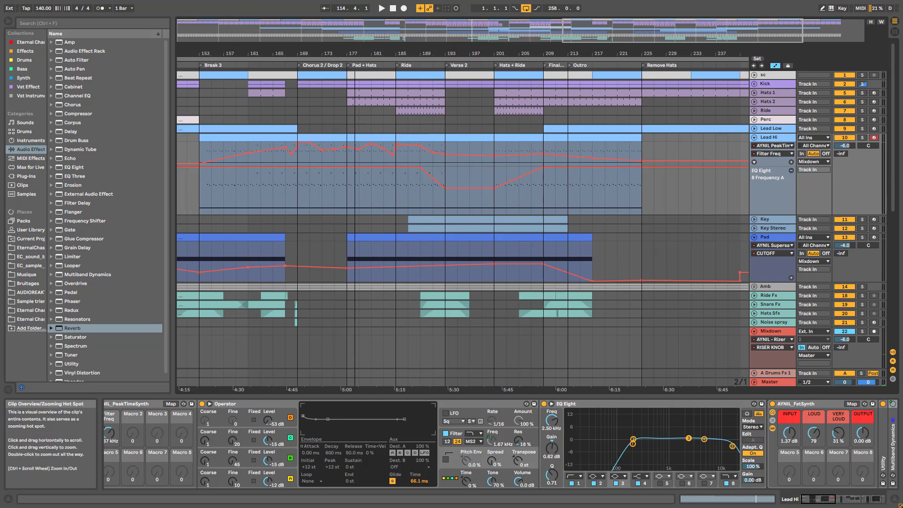
scroll(350, 138, "up", 3)
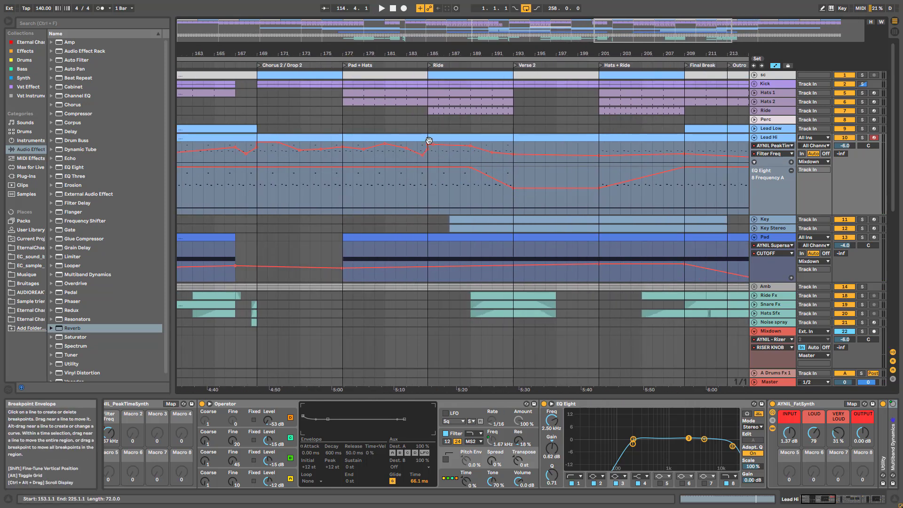
Inspect the Mixdown track's EQ Eight Device On automation leading into the Ride section at bar 185
left_click(433, 112)
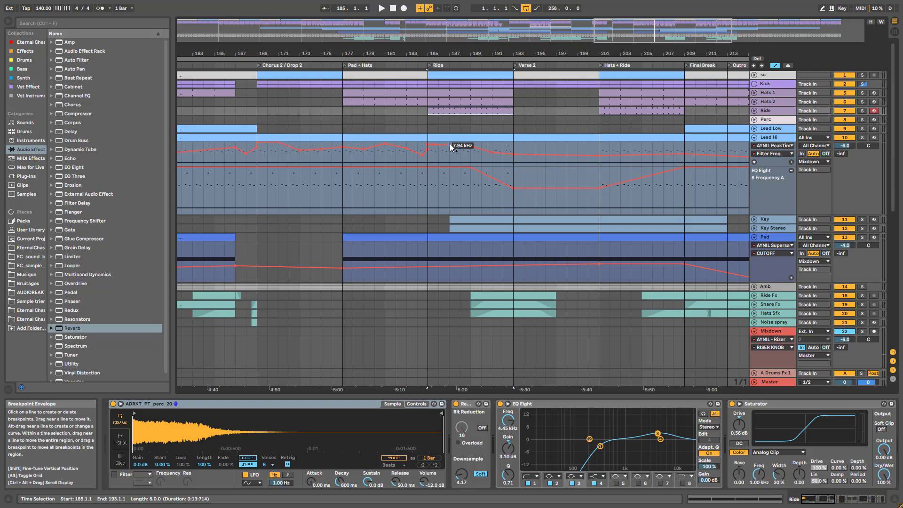
scroll(445, 162, "down", 6)
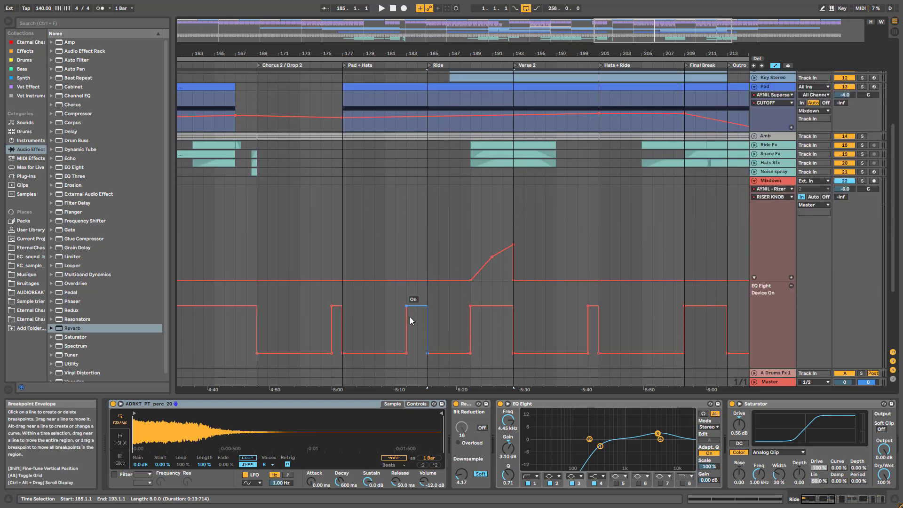
left_click(376, 335)
scroll(392, 134, "up", 6)
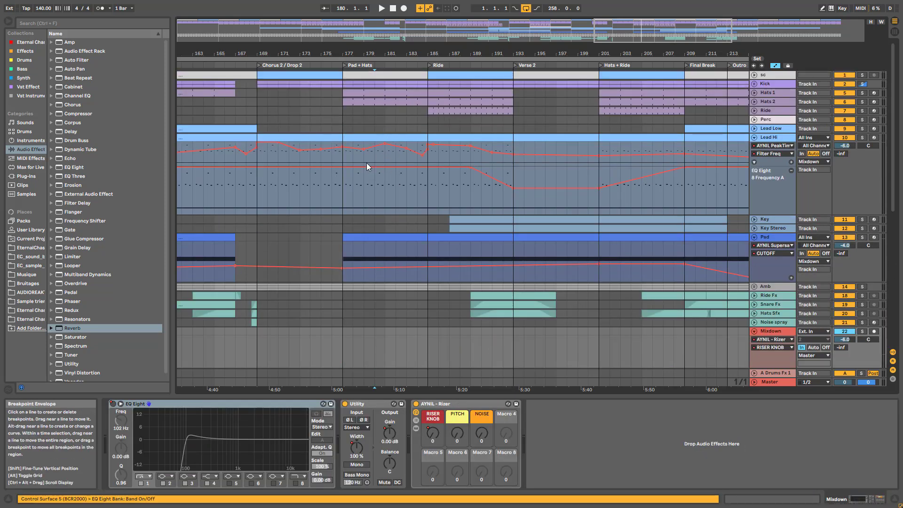
Play from bar 180 into the Ride section, following the Lead Hi filter and Mixdown EQ Eight automation, and stop playback
left_click(379, 157)
key("space")
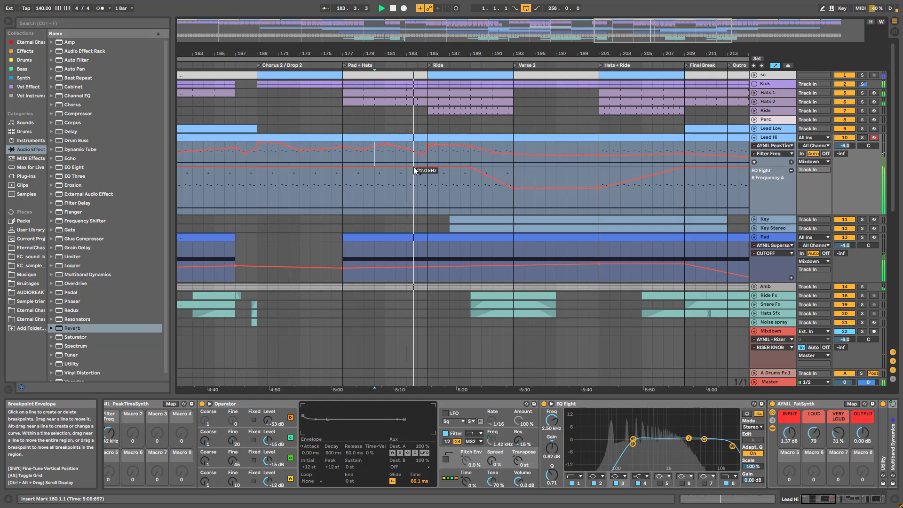
scroll(444, 252, "down", 6)
scroll(428, 302, "up", 5)
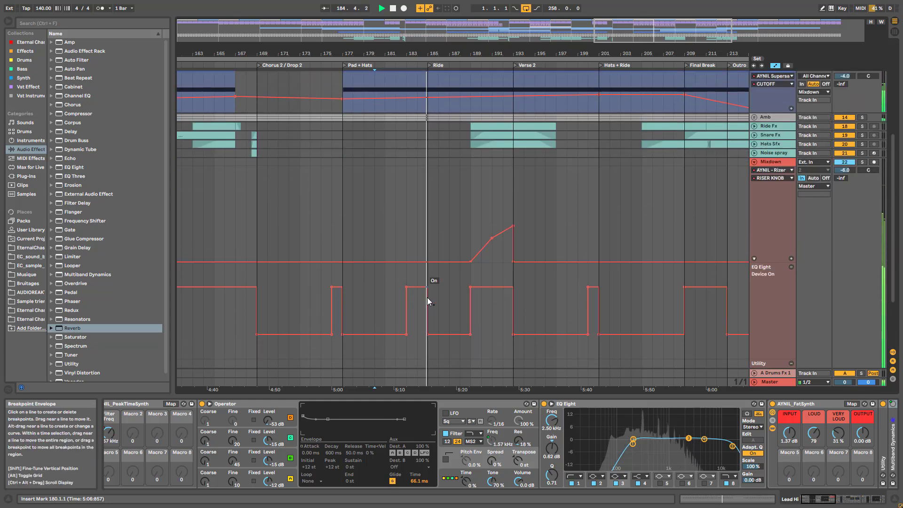
scroll(425, 288, "up", 3)
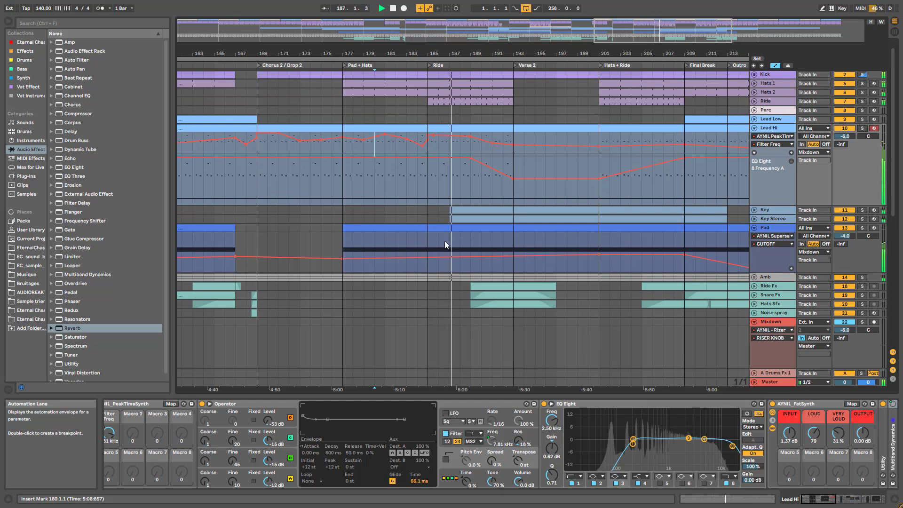
left_click_drag(328, 53, 328, 14)
key("space")
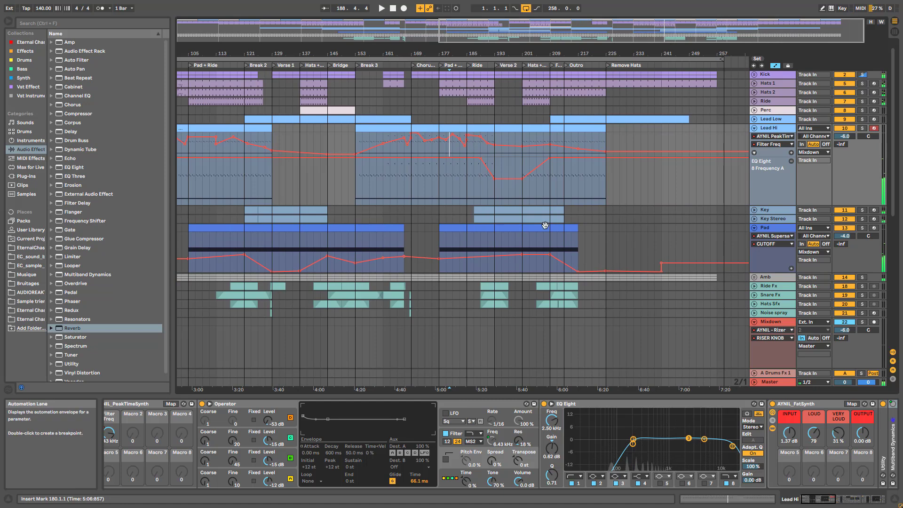
Fold Lead Hi, review the Key track's CUTOFF automation, and fold the Key track again
left_click(754, 128)
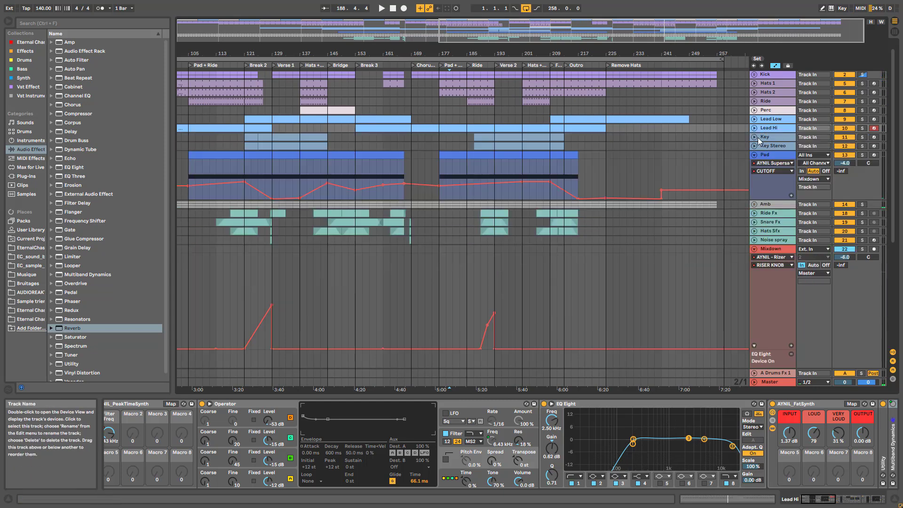
left_click(754, 137)
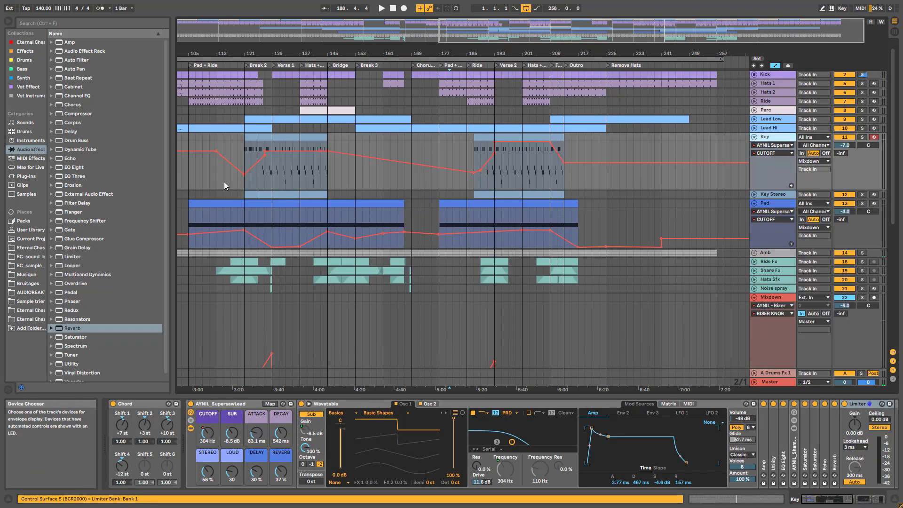
left_click(754, 136)
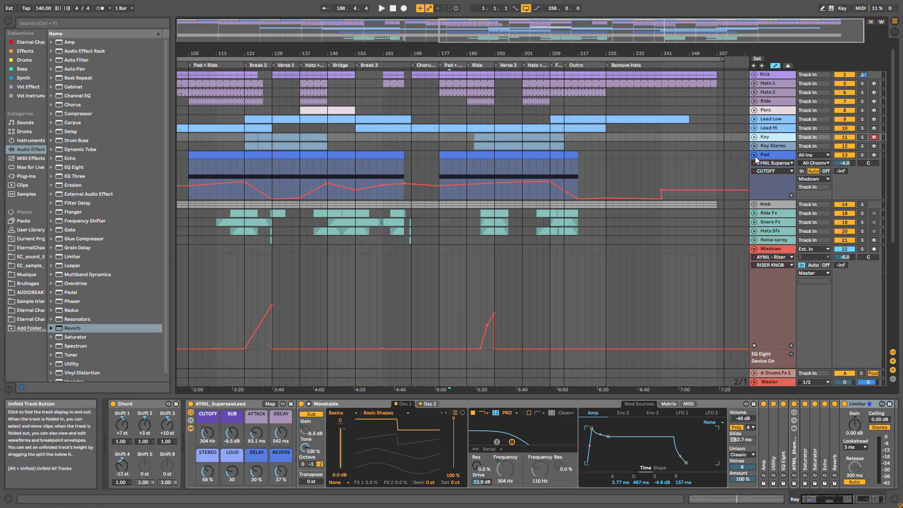
Review the Pad track's CUTOFF automation across the arrangement and around the Bridge, and fold the track
left_click_drag(489, 36, 284, 22)
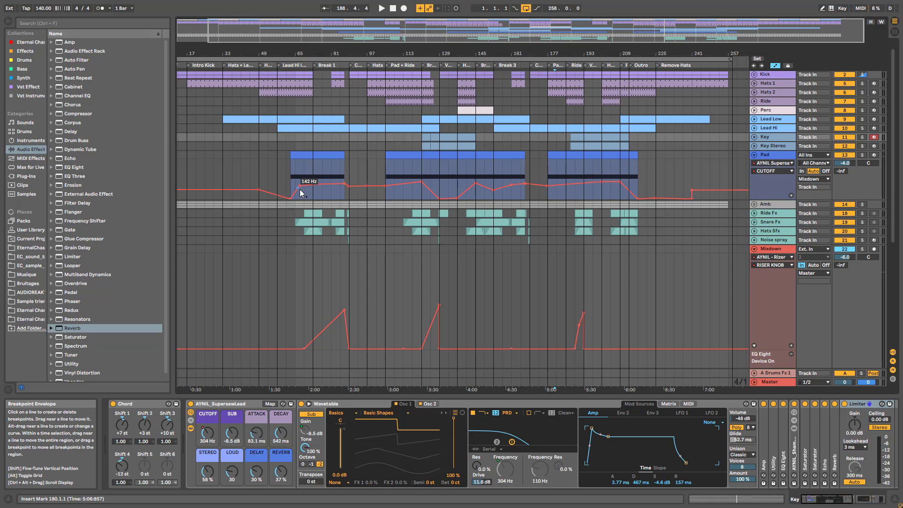
left_click_drag(526, 49, 506, 191)
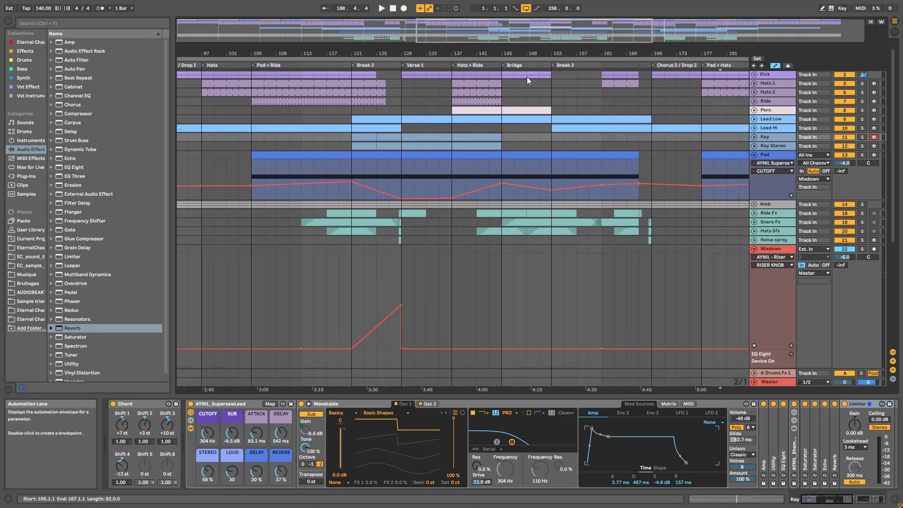
left_click_drag(579, 50, 449, 4)
left_click(755, 155)
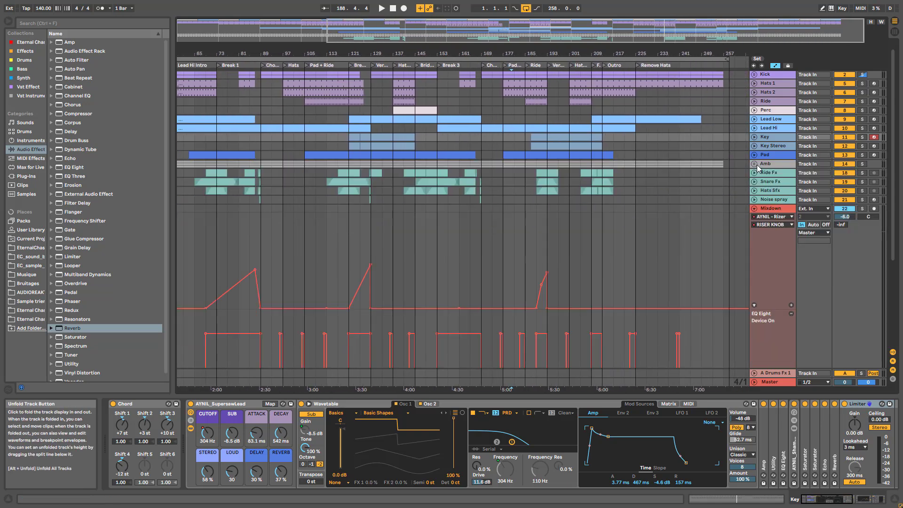
Unfold the Amb group and show its Utility Gain automation across the whole arrangement
left_click(756, 165)
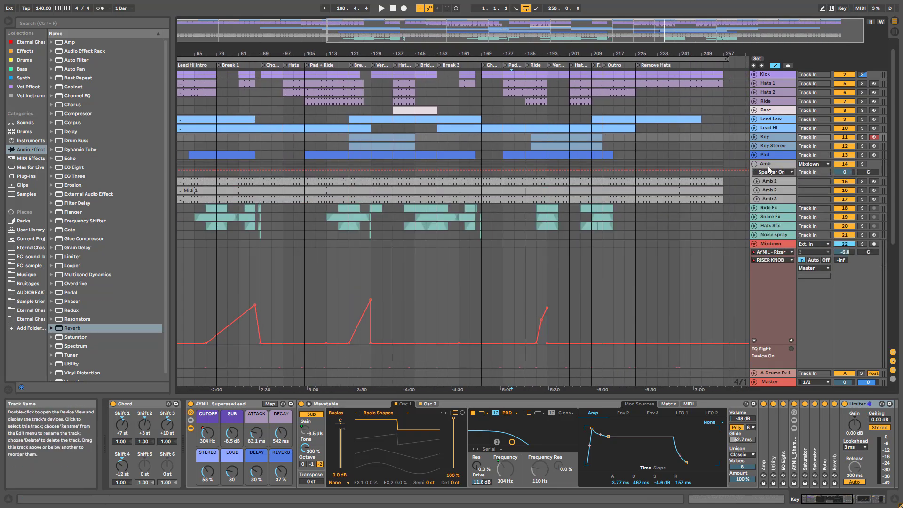
left_click(776, 165)
double_click(776, 164)
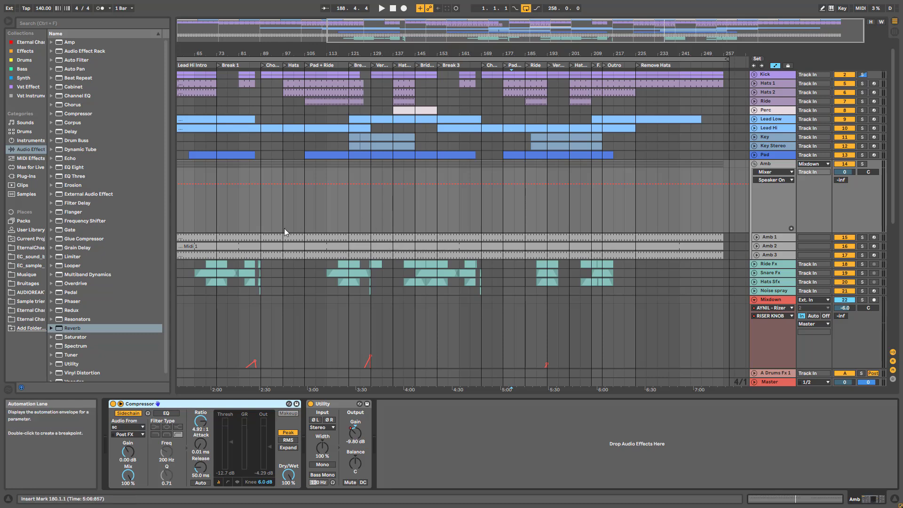
left_click(347, 435)
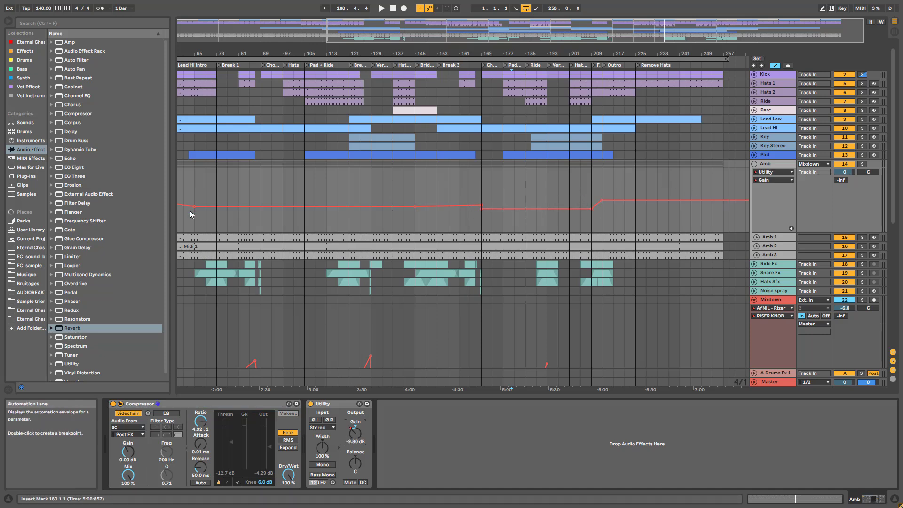
left_click_drag(394, 39, 244, 30)
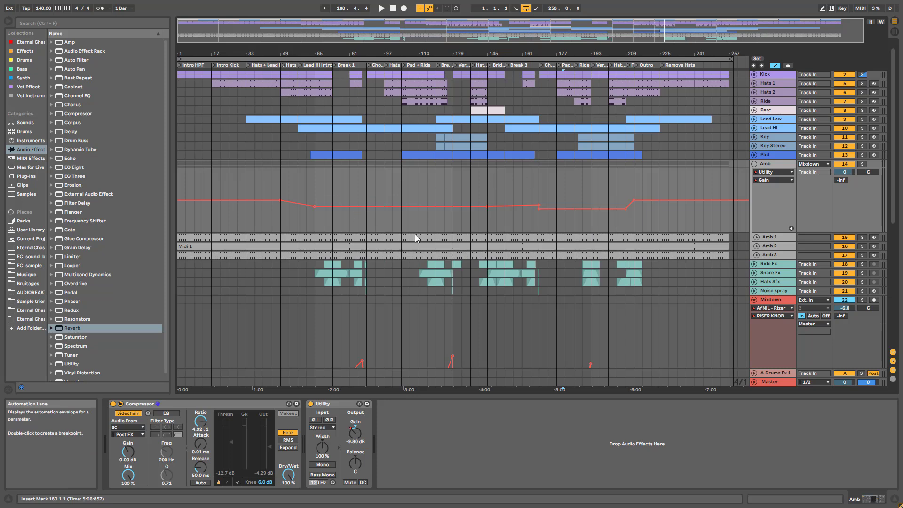
Fold the Amb group and the Mixdown track, and show the Noise spray and Mixdown device chains
left_click(754, 164)
left_click(769, 173)
left_click(779, 200)
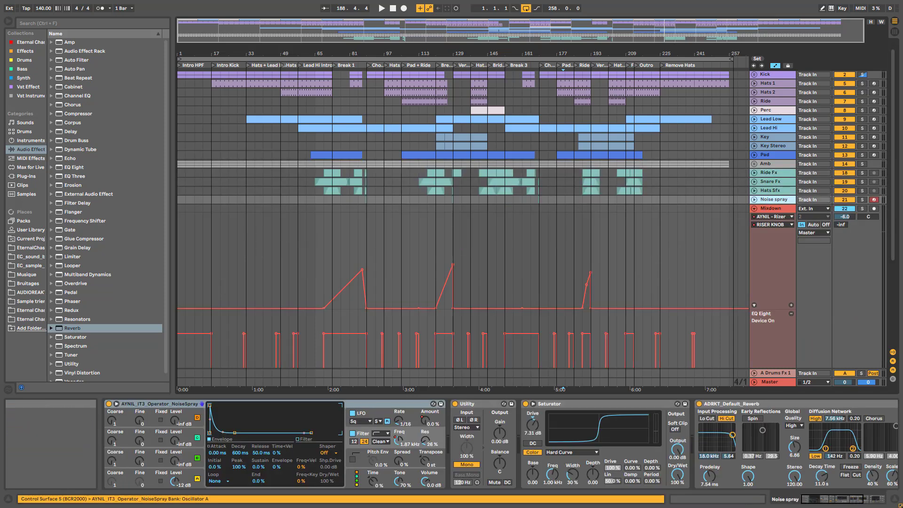
left_click(753, 209)
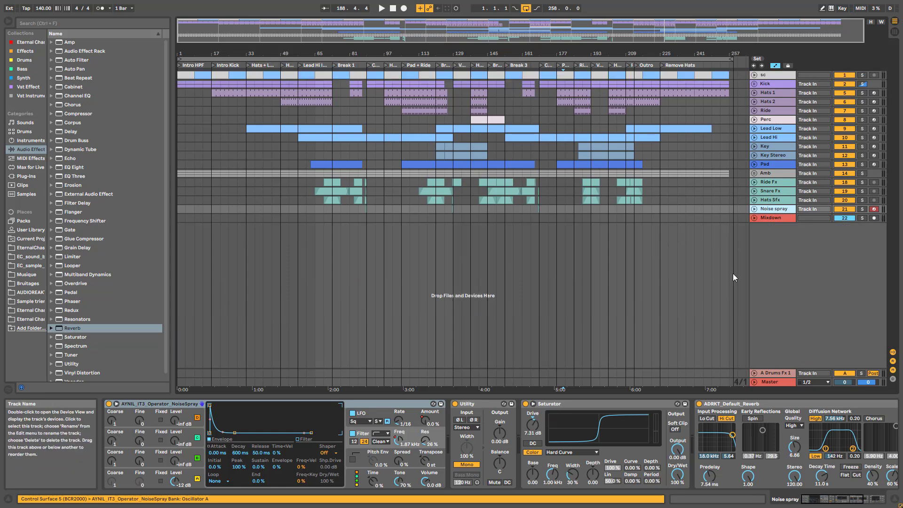
left_click(772, 218)
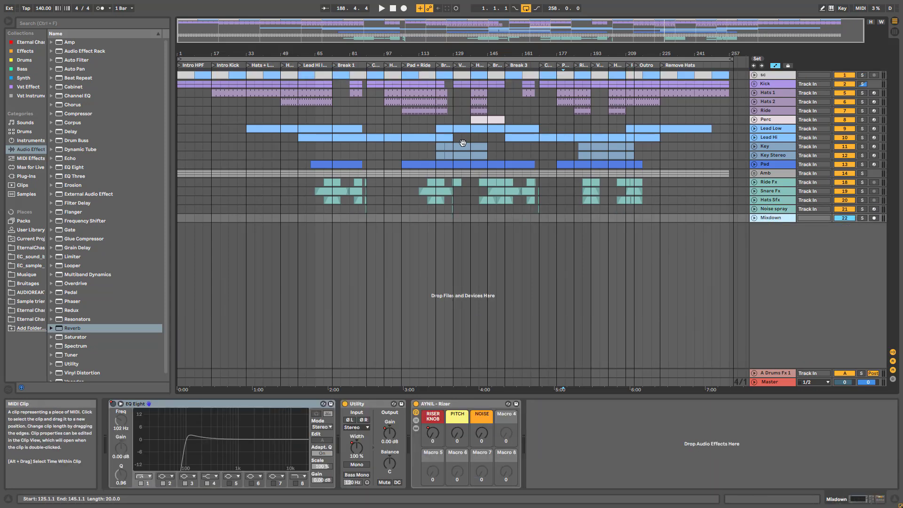
Show the Hats 1 devices and review the Ride track's chain from the sampler through EQ Eight, Saturator, Echo and Reverb
left_click(769, 94)
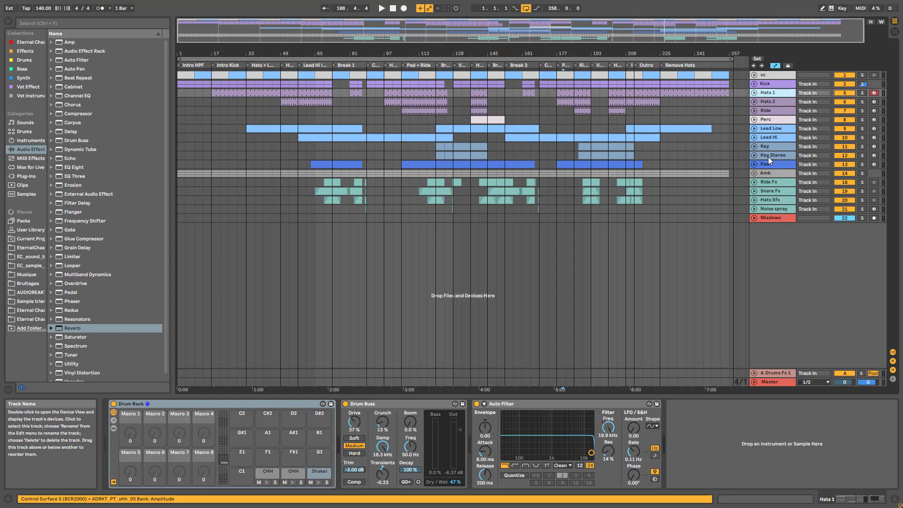
left_click(774, 110)
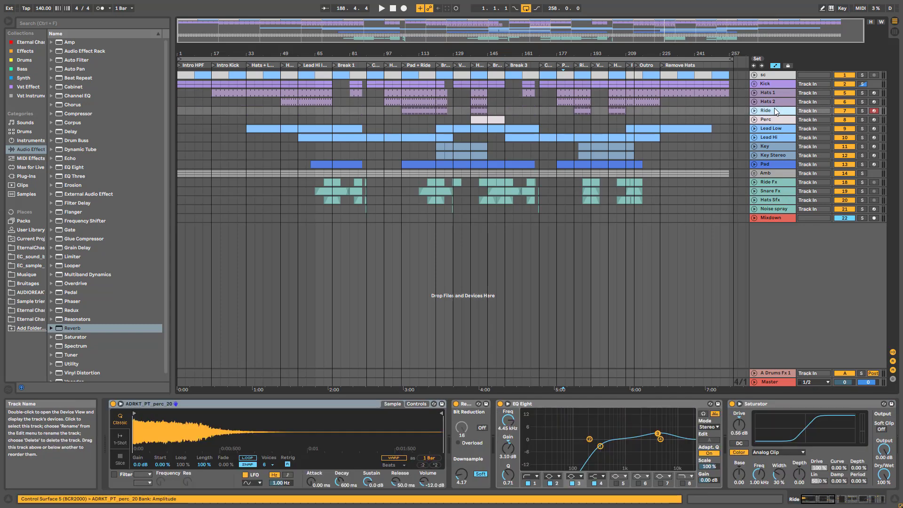
left_click(828, 503)
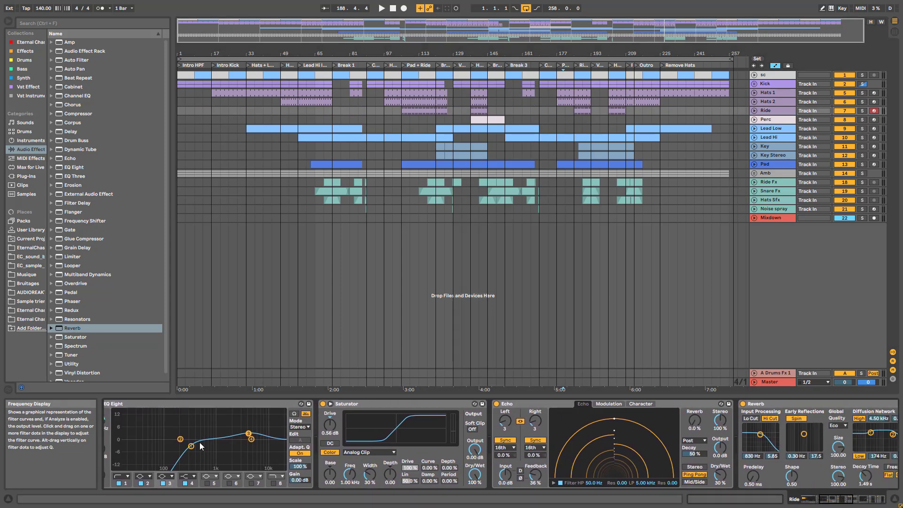
left_click(366, 404)
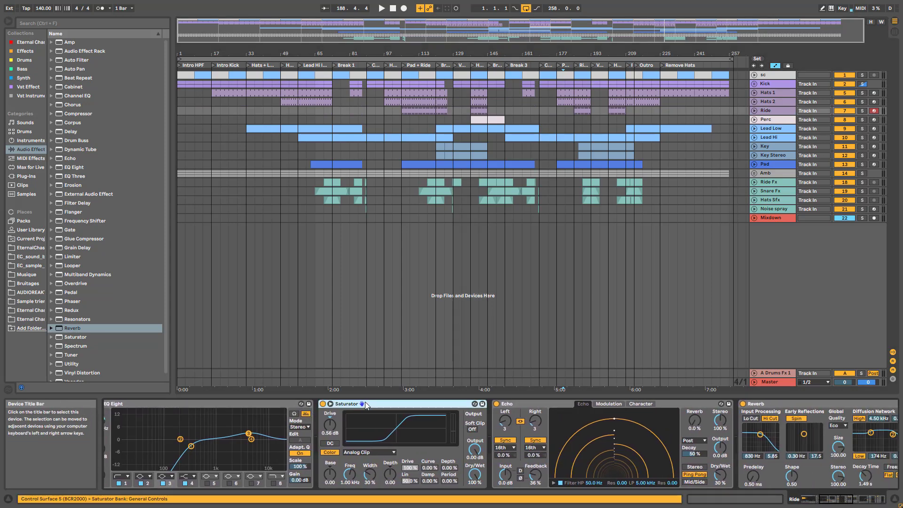
left_click(523, 404)
left_click(780, 406)
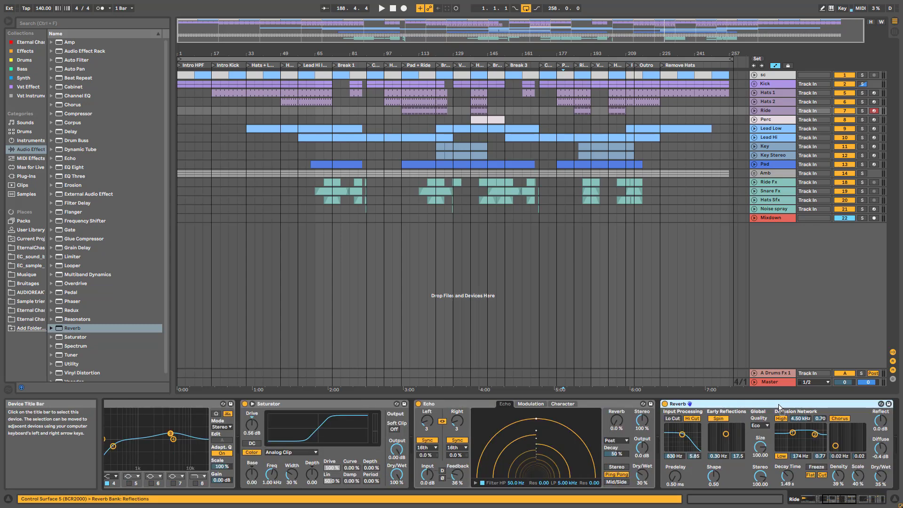
left_click_drag(840, 499, 831, 499)
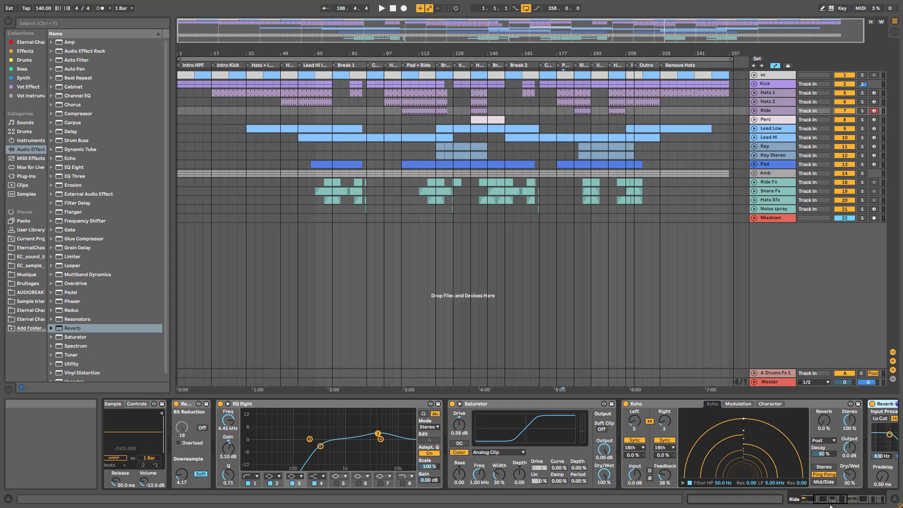
left_click(807, 499)
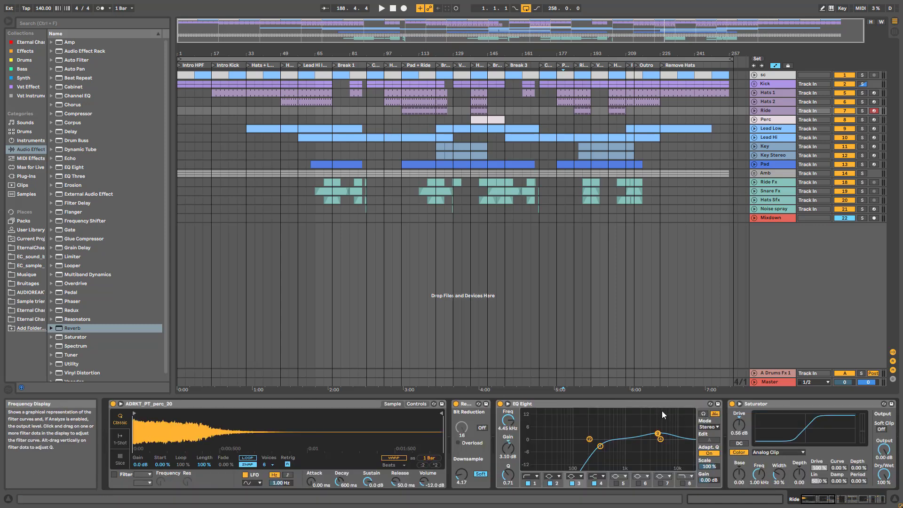
left_click_drag(814, 503, 829, 502)
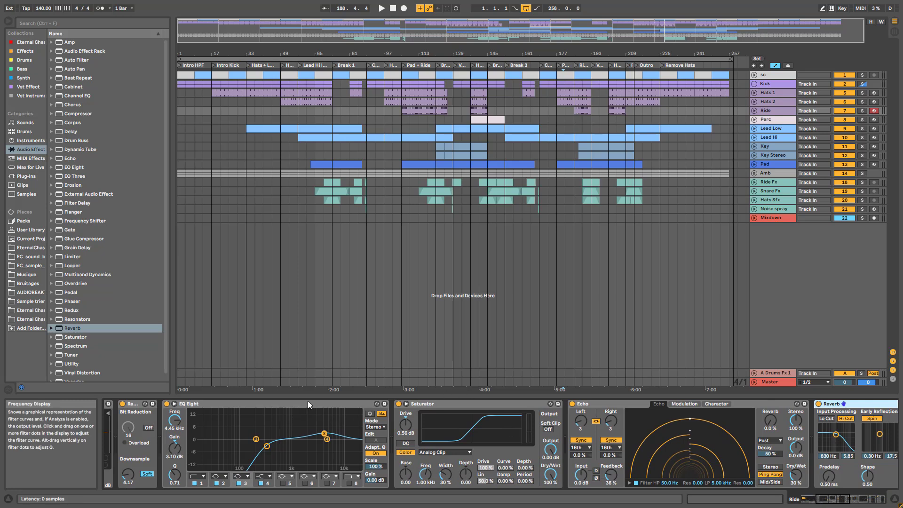
Solo the Ride track, loop its clip from bar 185 to bar 193, and start playback with its EQ Eight shown
left_click(292, 408)
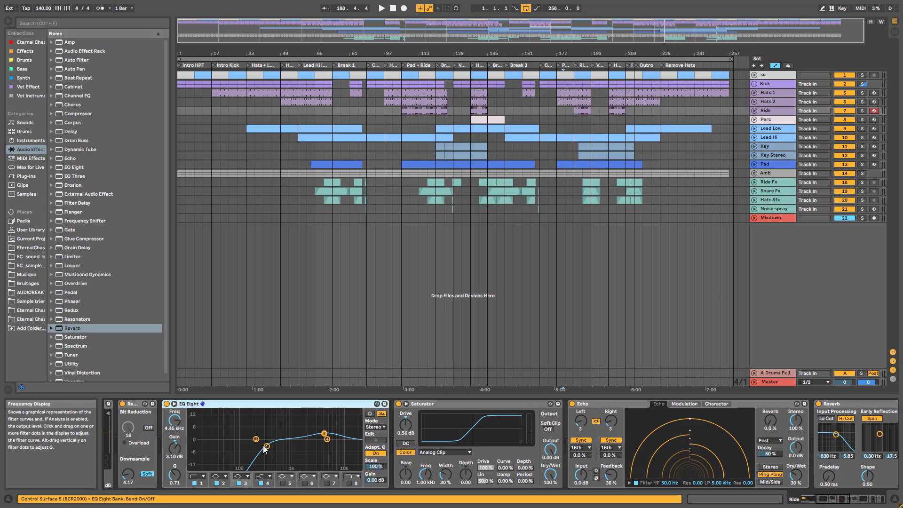
left_click(862, 111)
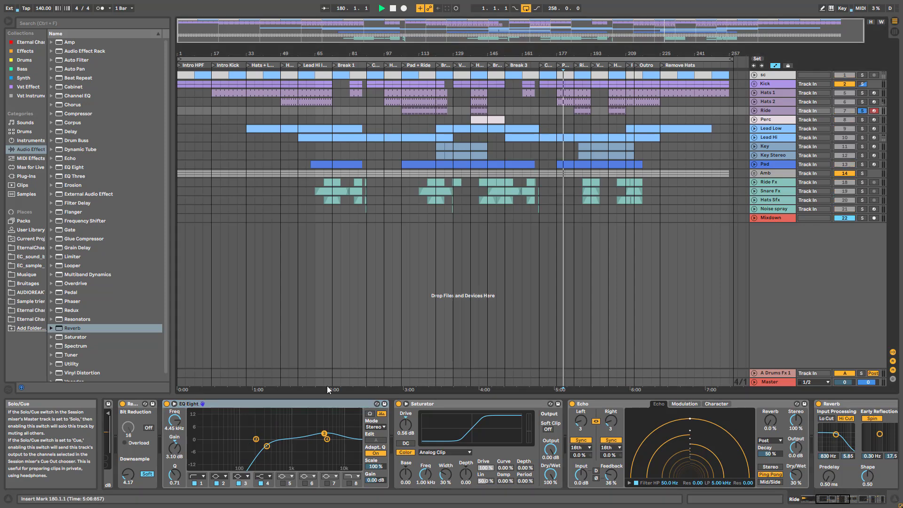
left_click(583, 107)
key("space")
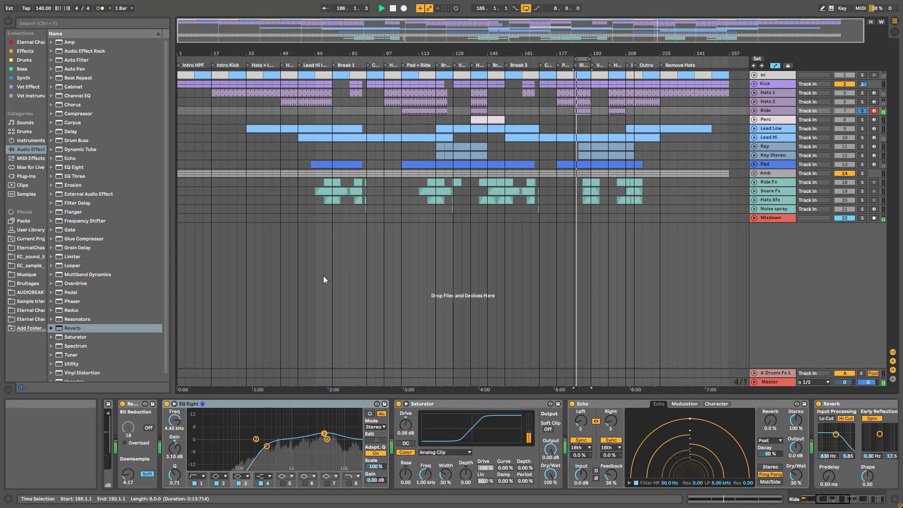
Compare the soloed Ride sound with EQ Eight bands 1 and 3 each switched off and on during playback
left_click(195, 483)
left_click(195, 483)
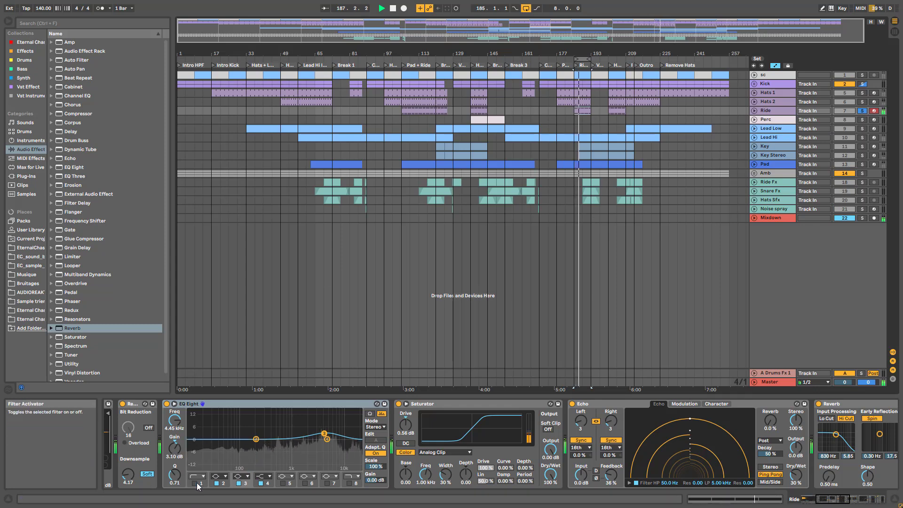
left_click(325, 433)
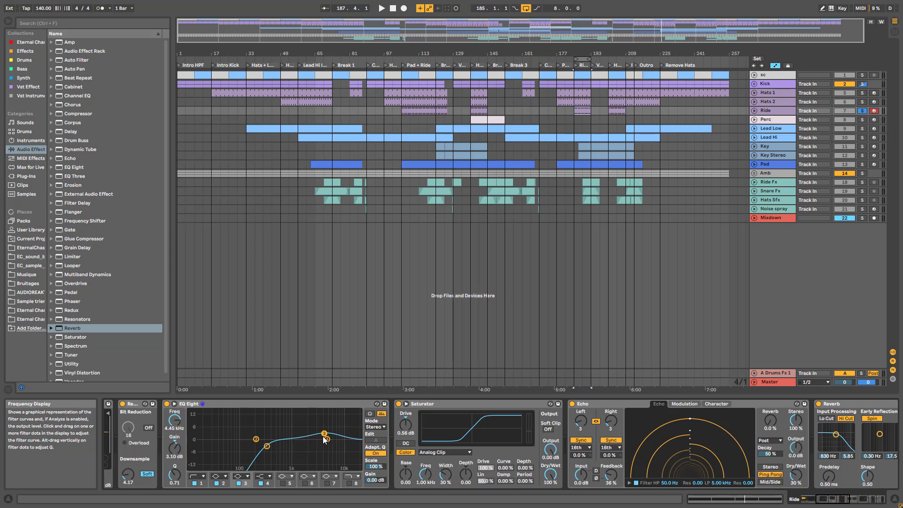
key("space")
left_click(239, 483)
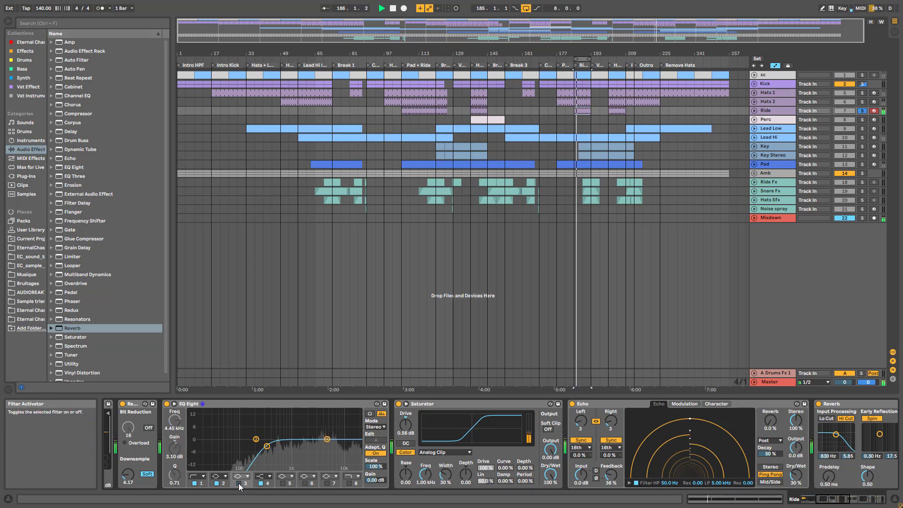
left_click(239, 484)
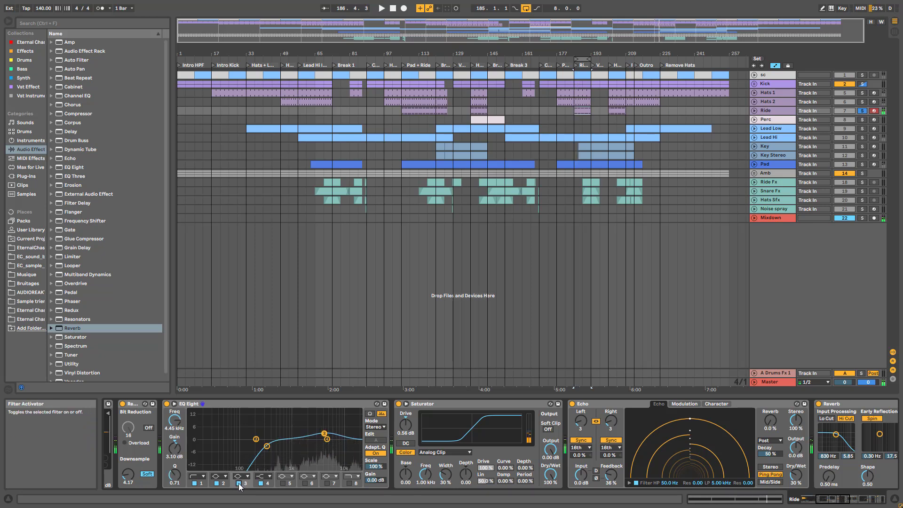
Review the settings of the Saturator and Echo on the Ride track
left_click(435, 403)
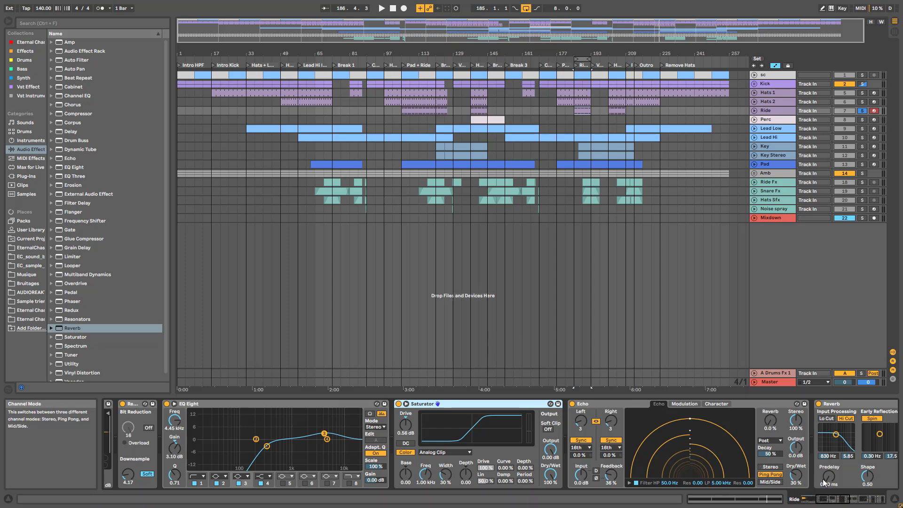
left_click(850, 500)
left_click_drag(849, 497, 849, 498)
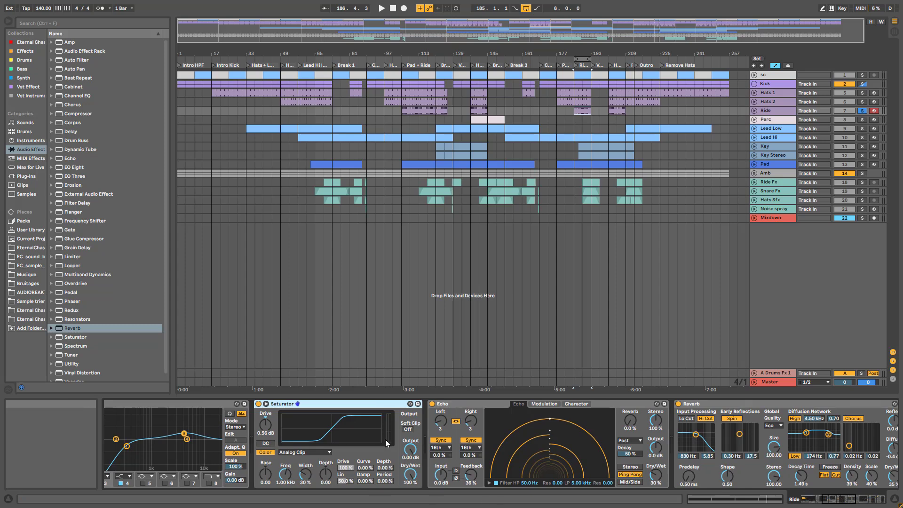
left_click(479, 405)
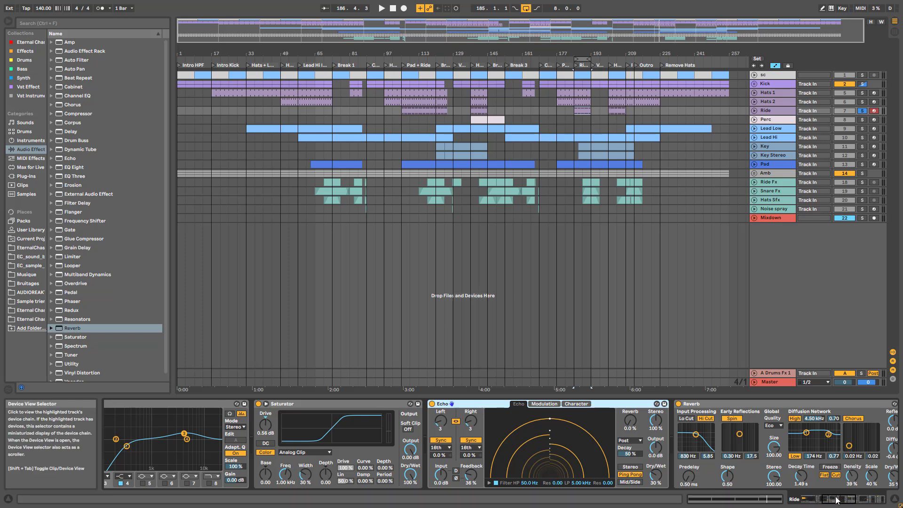
Set the decay time of the Ride track's Reverb to 1.40 s
left_click(853, 500)
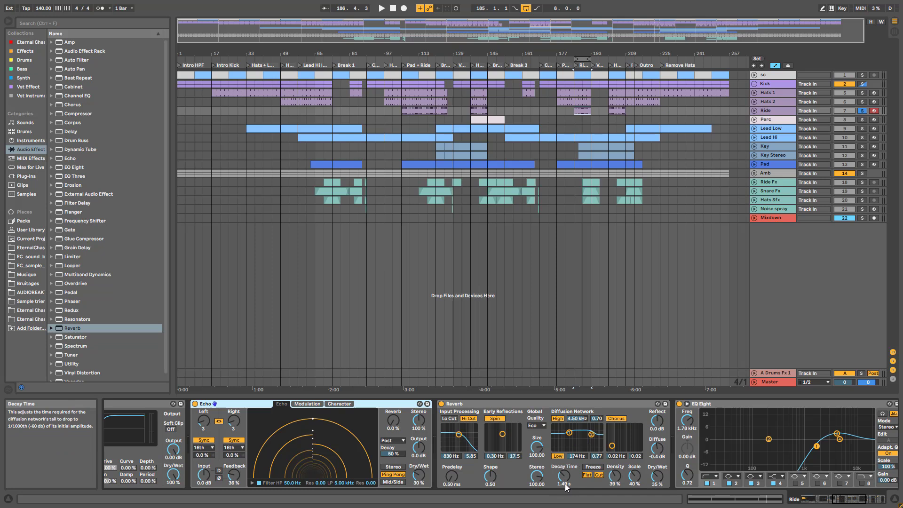
mouse_move(562, 478)
left_mouse_down()
mouse_move(563, 491)
mouse_move(563, 468)
left_mouse_up()
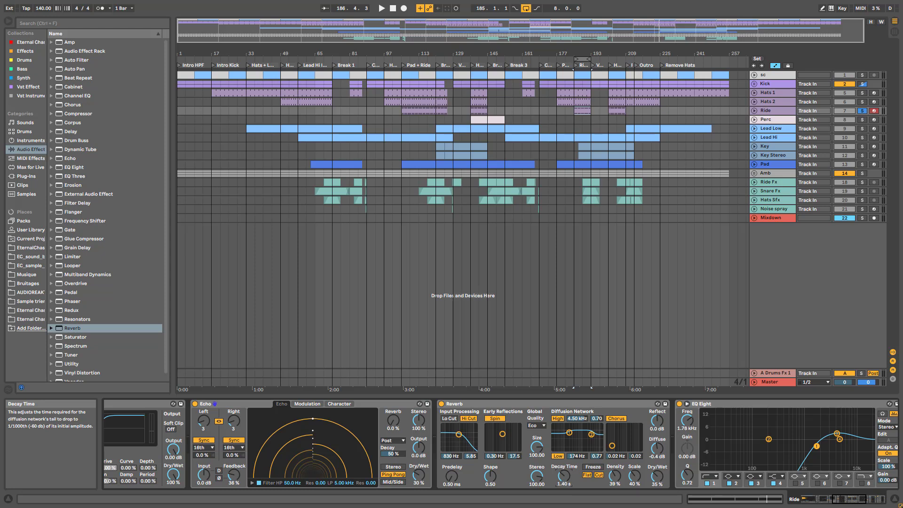
left_click_drag(563, 479, 575, 482)
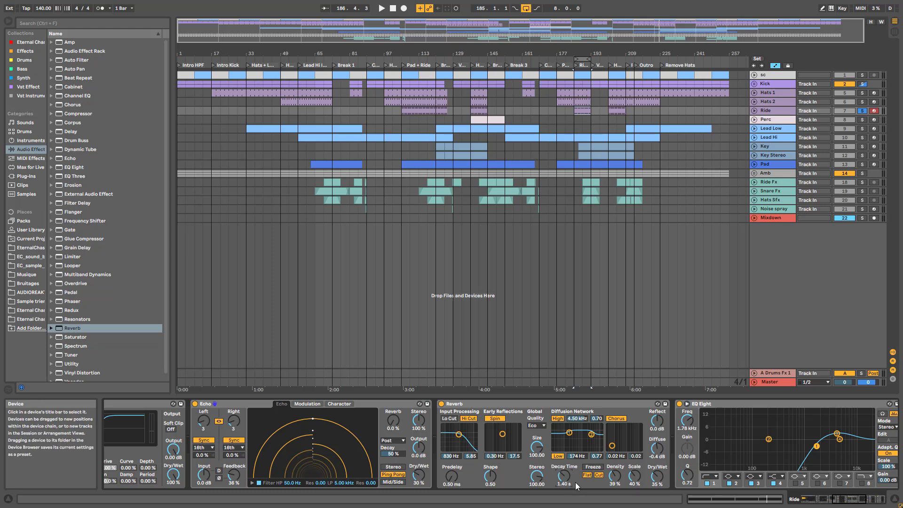
Review the Lead Hi device chain through to its reverb and sidechain Compressor, solo the track, and play it briefly
left_click(779, 137)
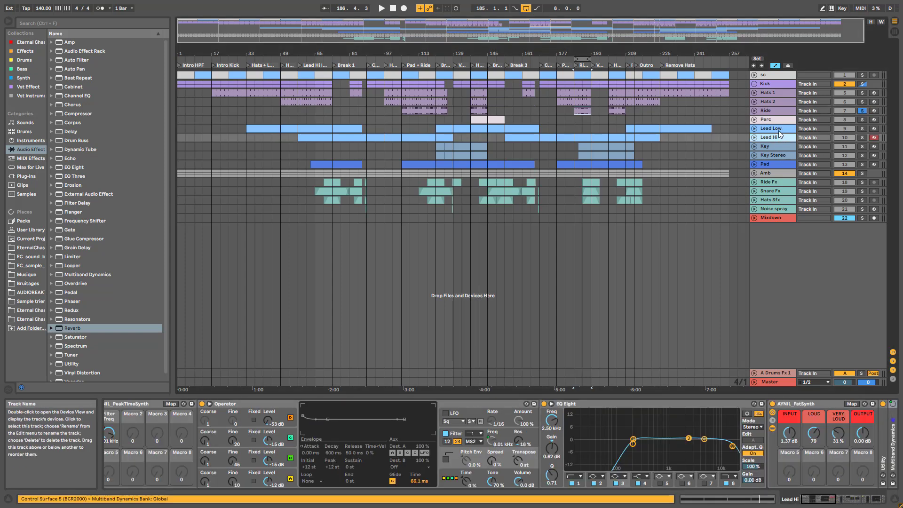
left_click(778, 131)
left_click(778, 136)
left_click_drag(817, 498, 850, 498)
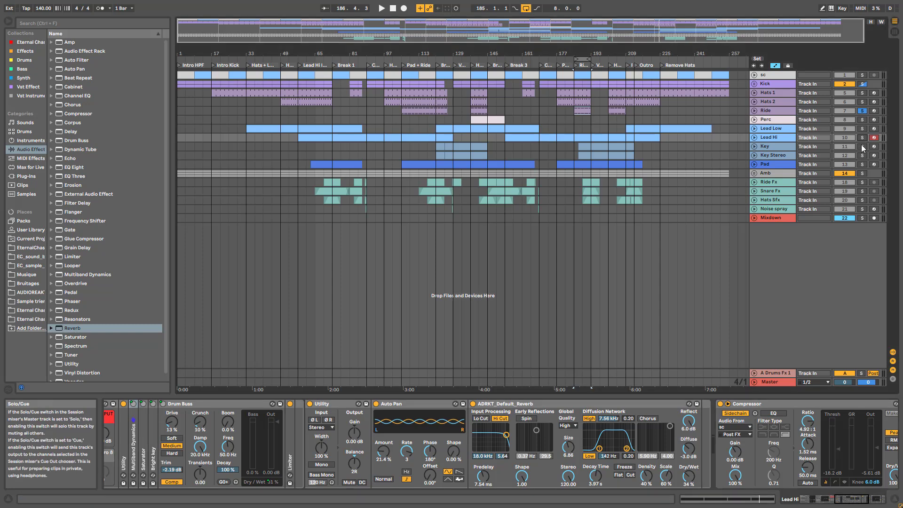
key("space")
key("space")
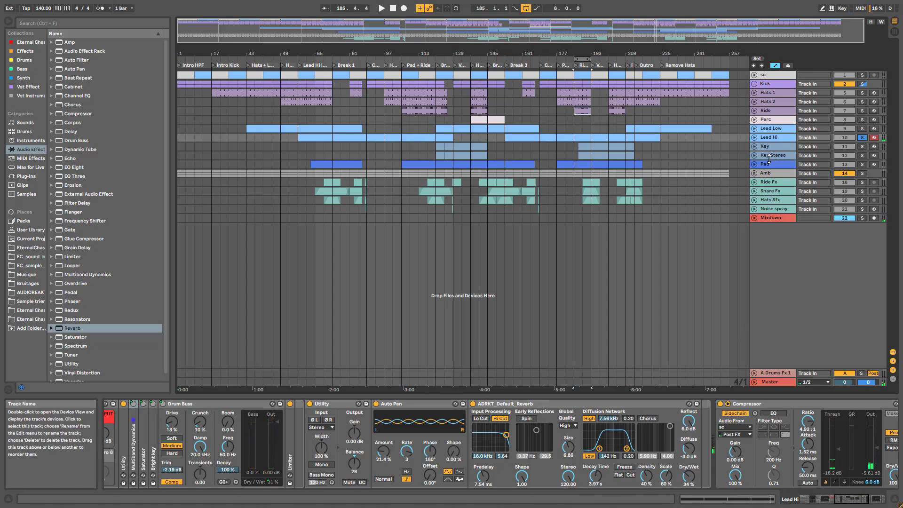
Show the Pad and Amb devices, unfold the Amb group, and examine Amb 1's expanded synth rack and effects chain
left_click(771, 165)
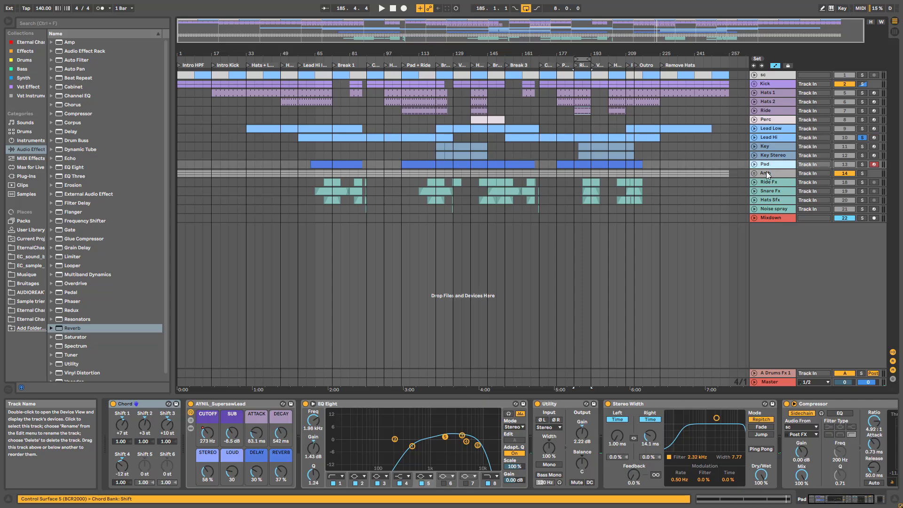
left_click(766, 175)
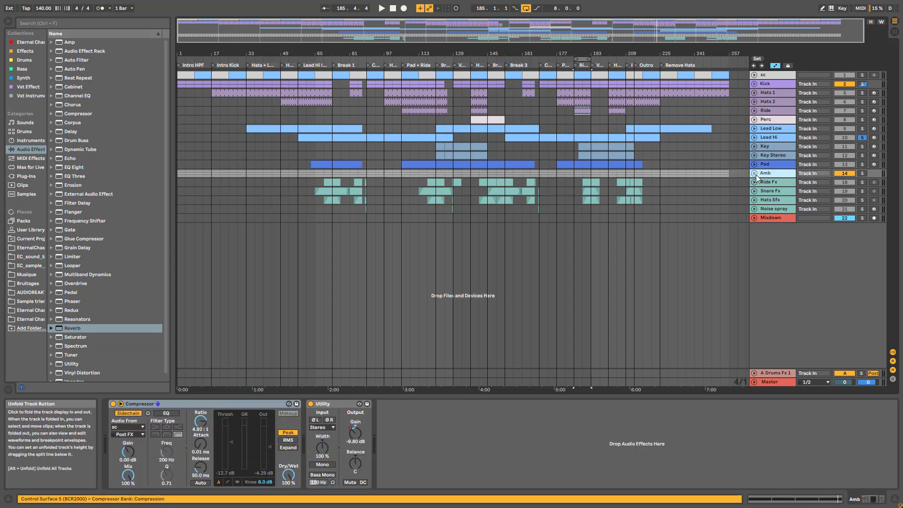
left_click(756, 174)
left_click(775, 247)
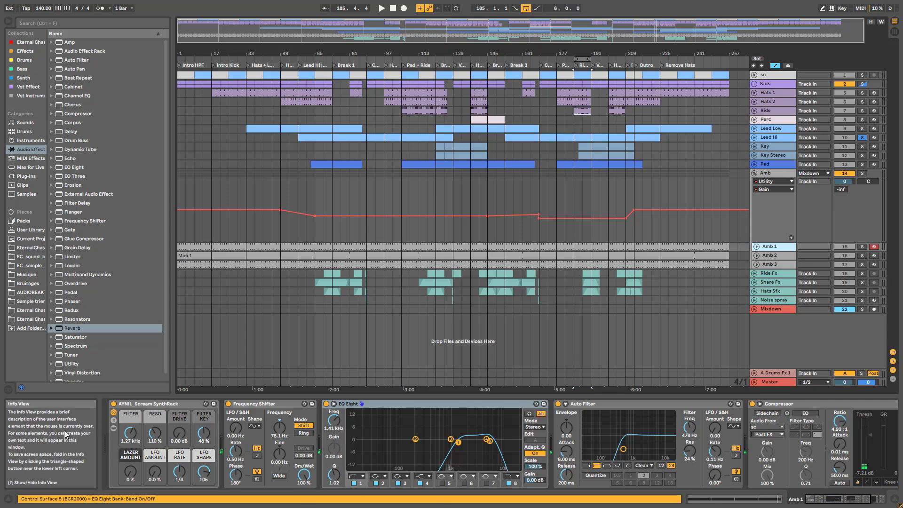
left_click(113, 428)
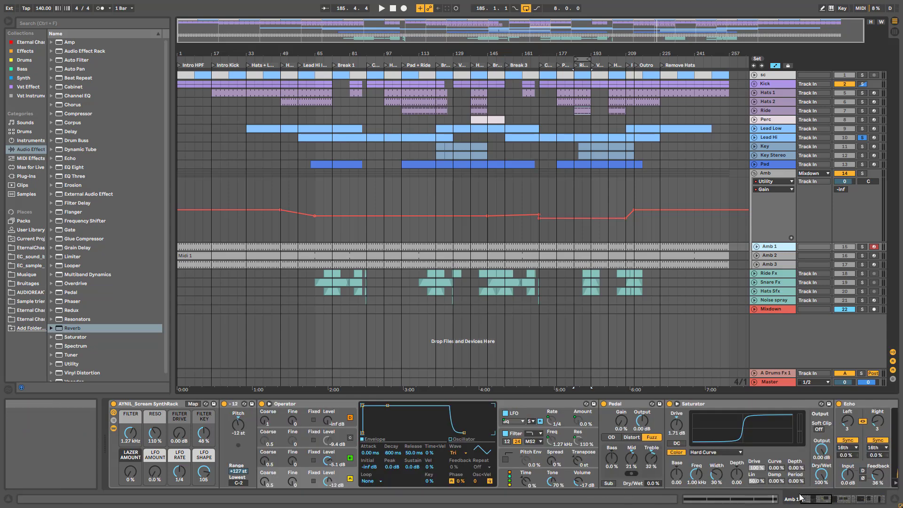
scroll(604, 489, "right", 10)
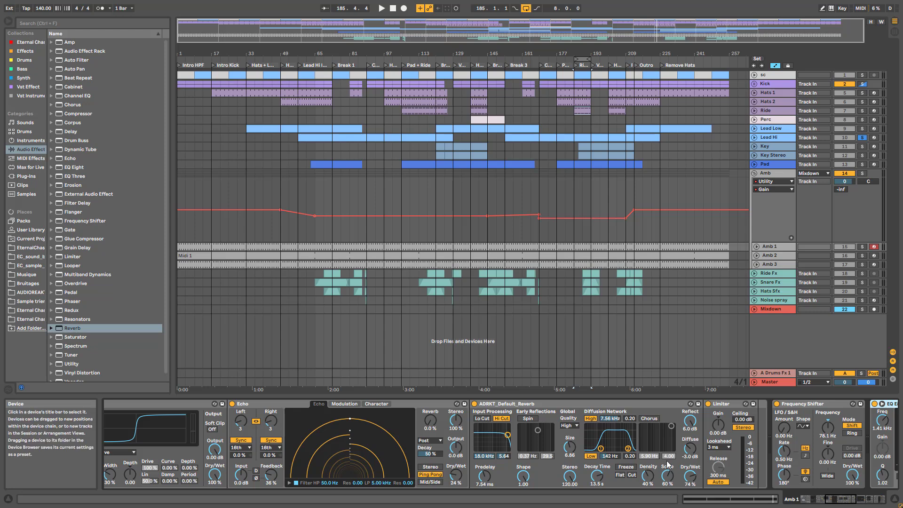
Fold the Amb group and show the Key and Amb device chains
left_click(753, 174)
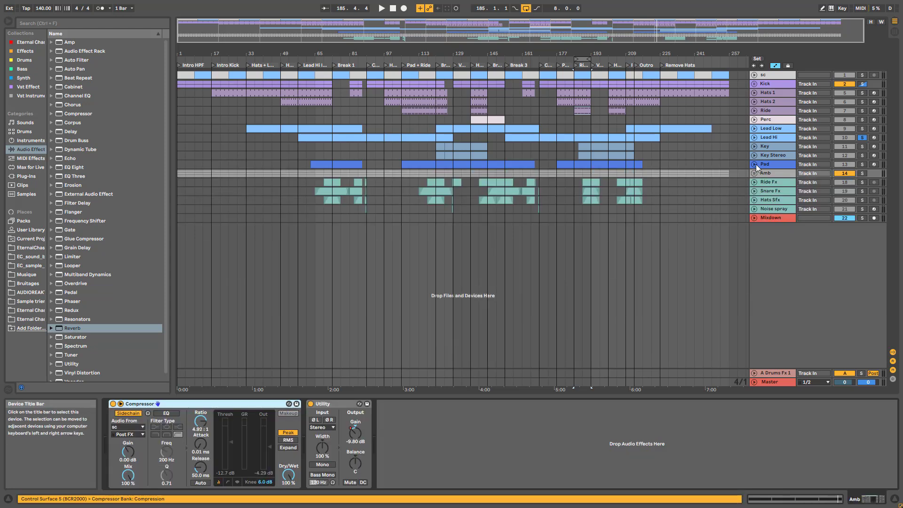
left_click(759, 148)
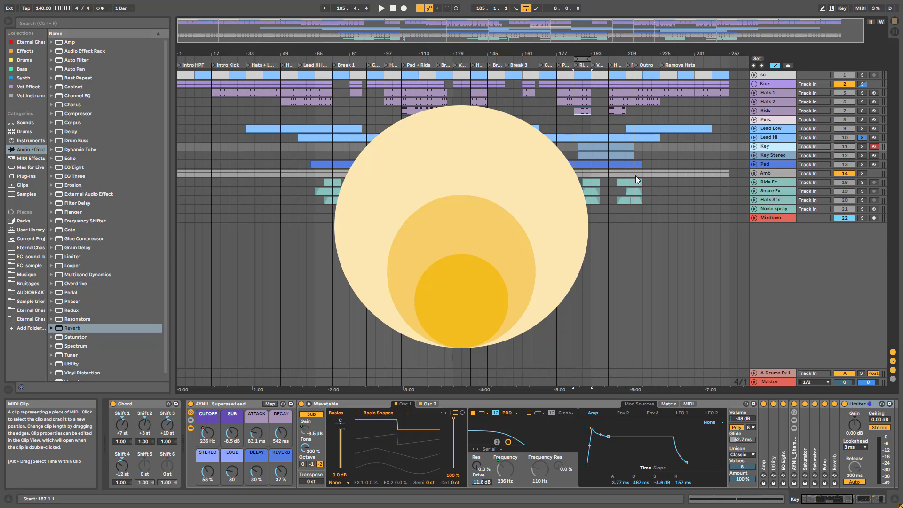
left_click(775, 174)
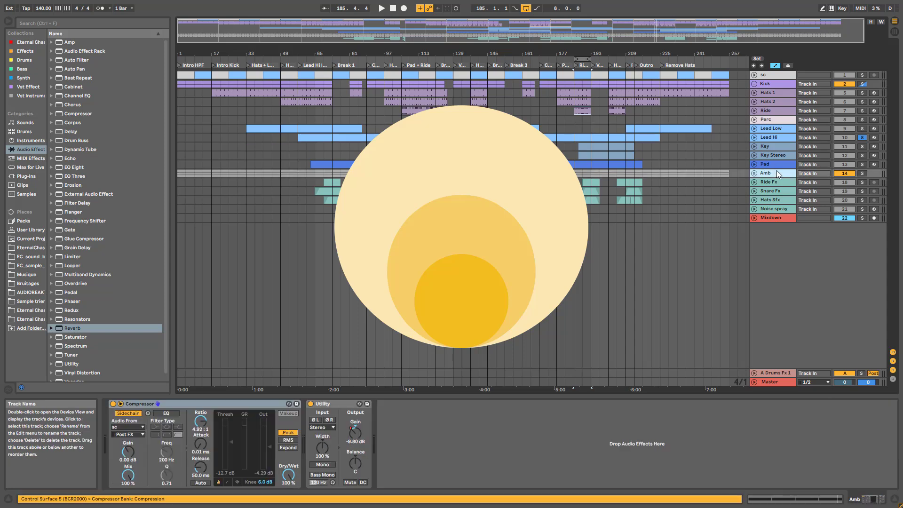
Show the Key track's device chain, collapse the AYNIL_SupersawLead rack's devices, and inspect EQ Eight bands 6 and 5
left_click(754, 173)
left_click(754, 173)
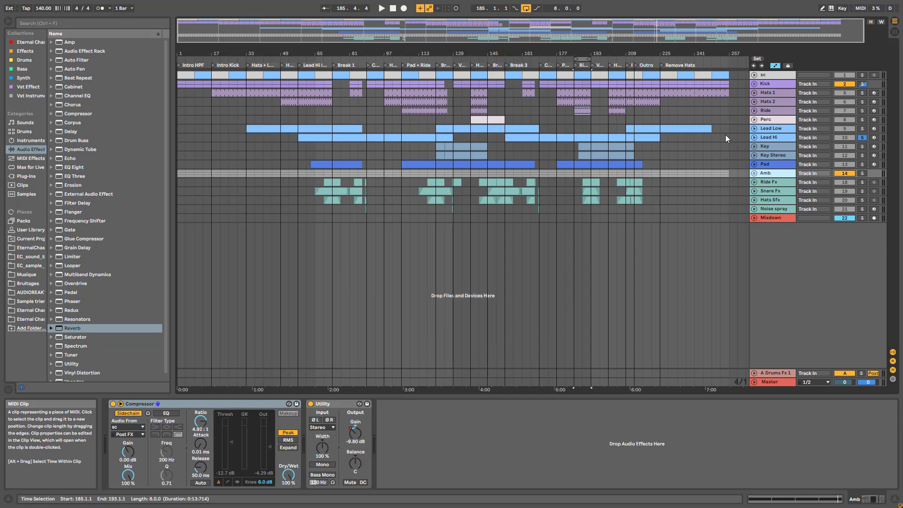
left_click(767, 147)
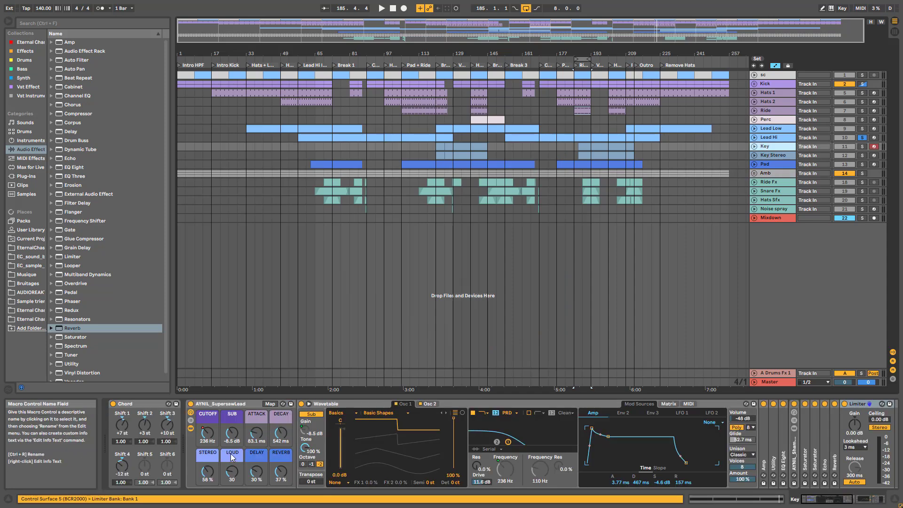
left_click(190, 428)
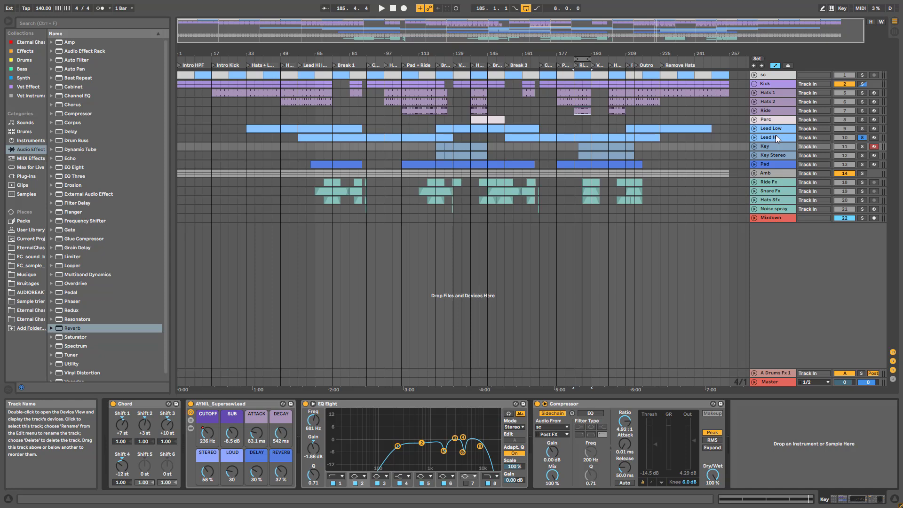
left_click(463, 452)
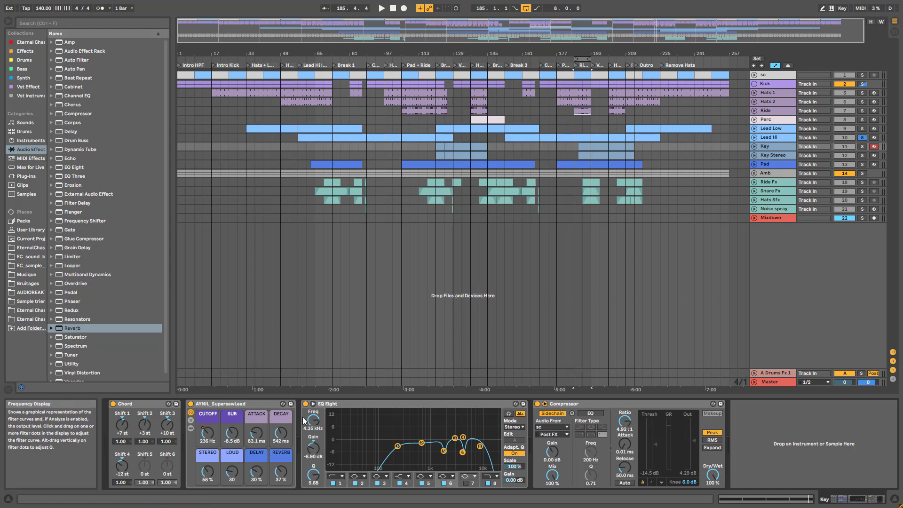
left_click(444, 452)
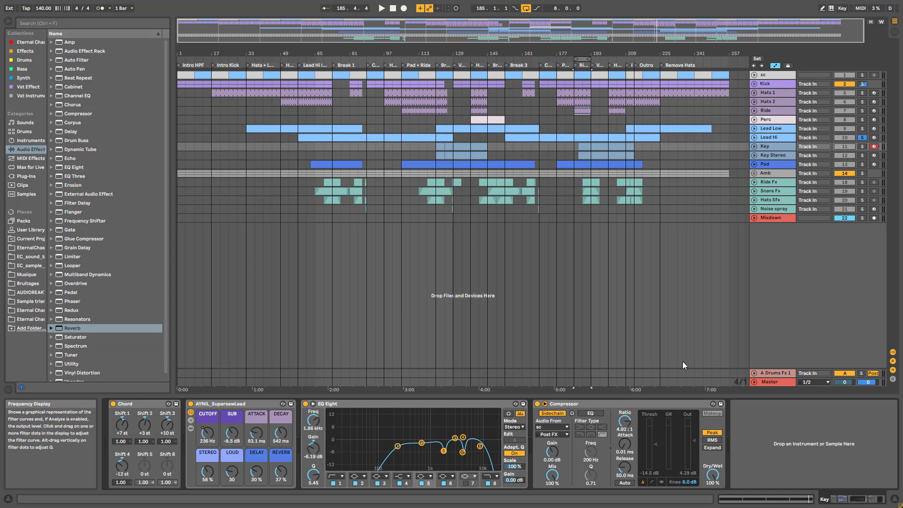
Solo the Key track, unfold it, and play its section from bar 197 to 201 in a loop
left_click(862, 146)
key("space")
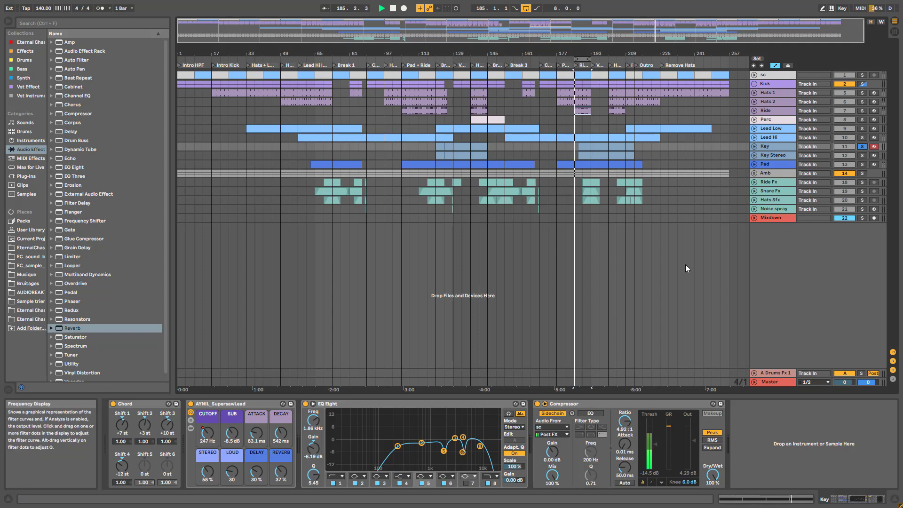
left_click(595, 148)
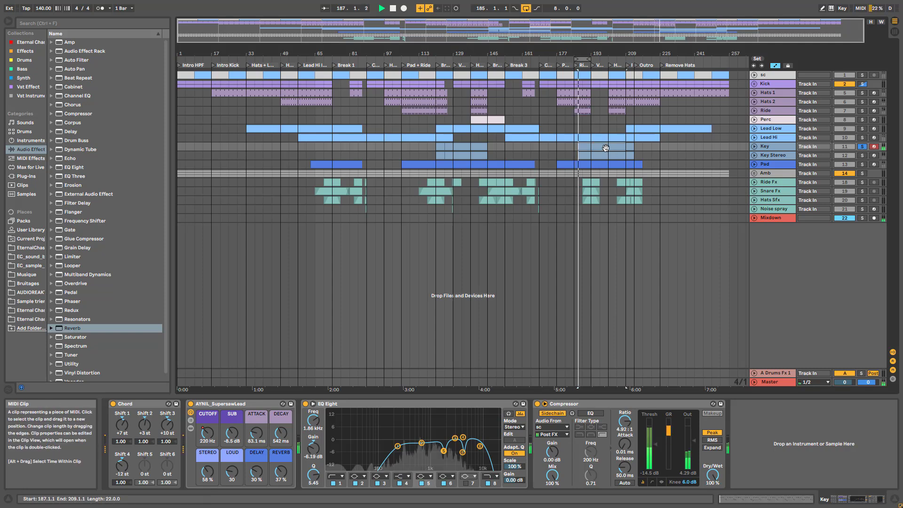
left_click(755, 147)
key("space")
left_click_drag(600, 188, 610, 185)
key("ctrl+l")
key("space")
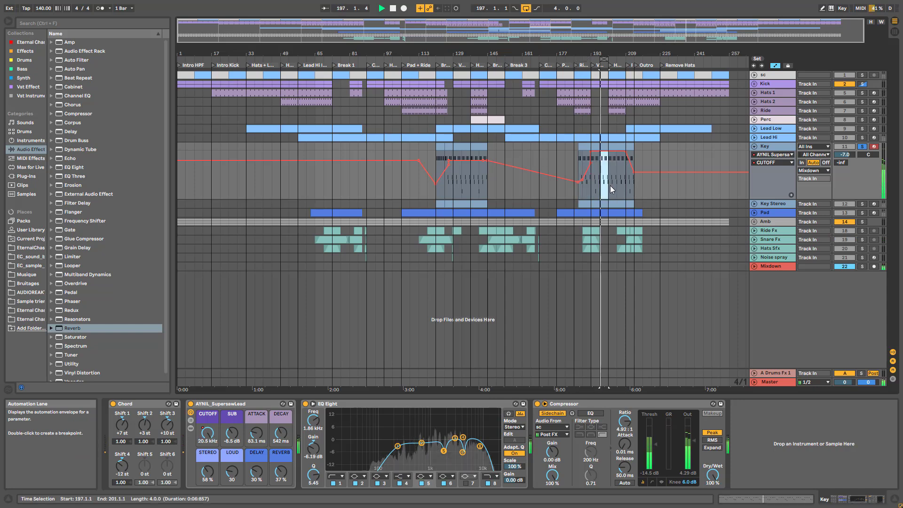
Audition the Key track's EQ Eight by switching bands 5 and 6 off and back on during looped playback, and stop
left_click(422, 484)
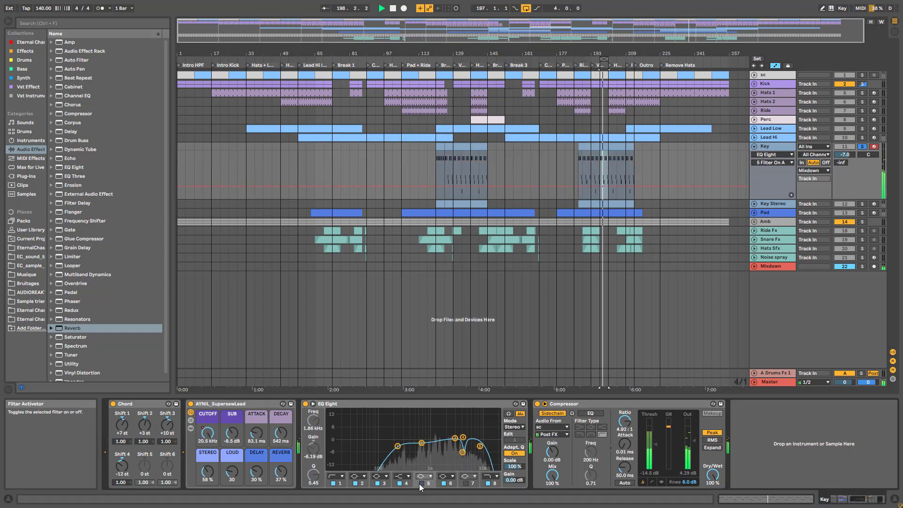
left_click(421, 484)
left_click(443, 483)
left_click(442, 484)
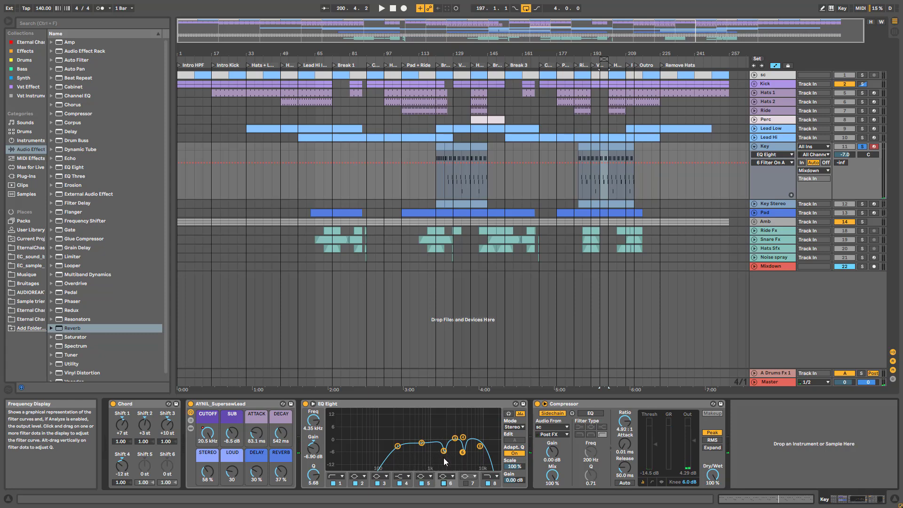
left_click(444, 483)
key("space")
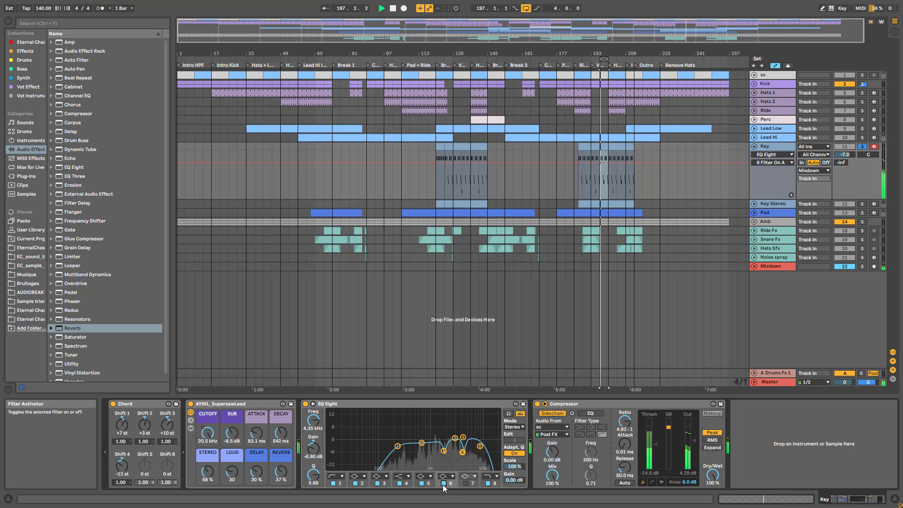
left_click(443, 484)
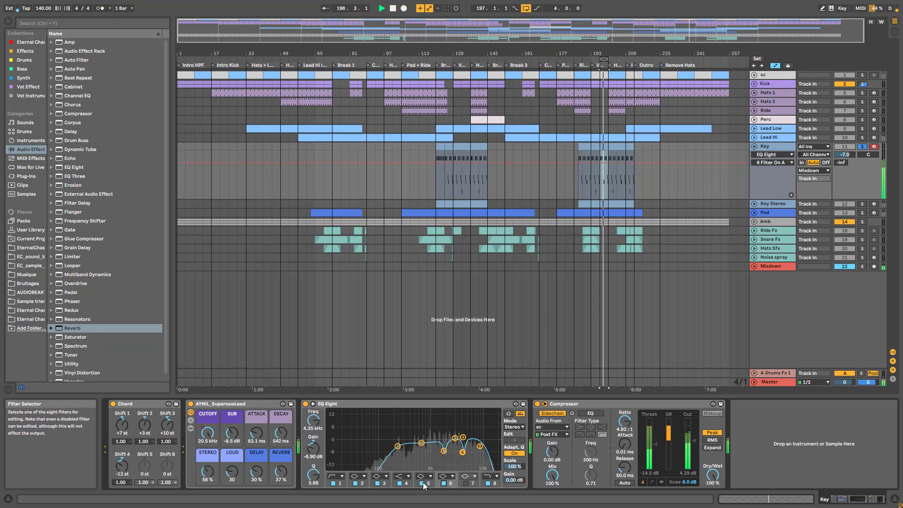
left_click(422, 483)
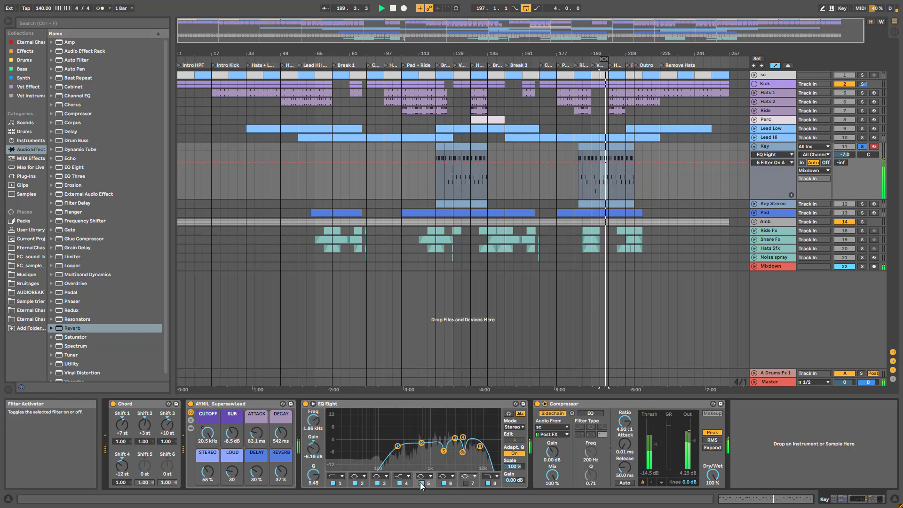
key("space")
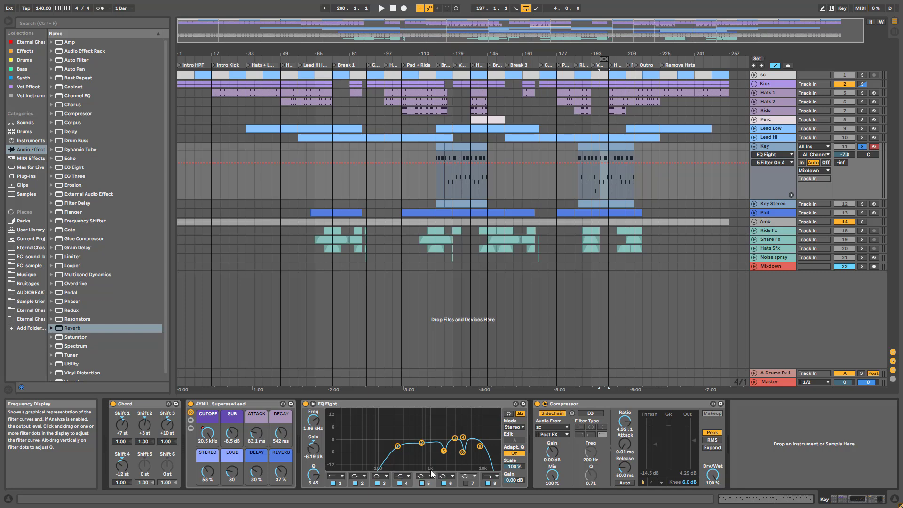
Review the Key Stereo device chain through to its Stereo Width delay and sidechain Compressor
left_click(776, 204)
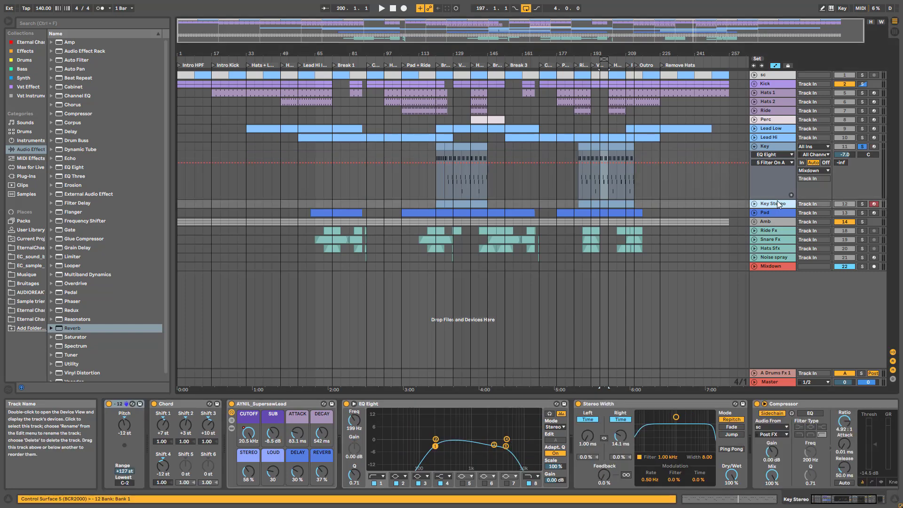
left_click(864, 504)
left_click(517, 403)
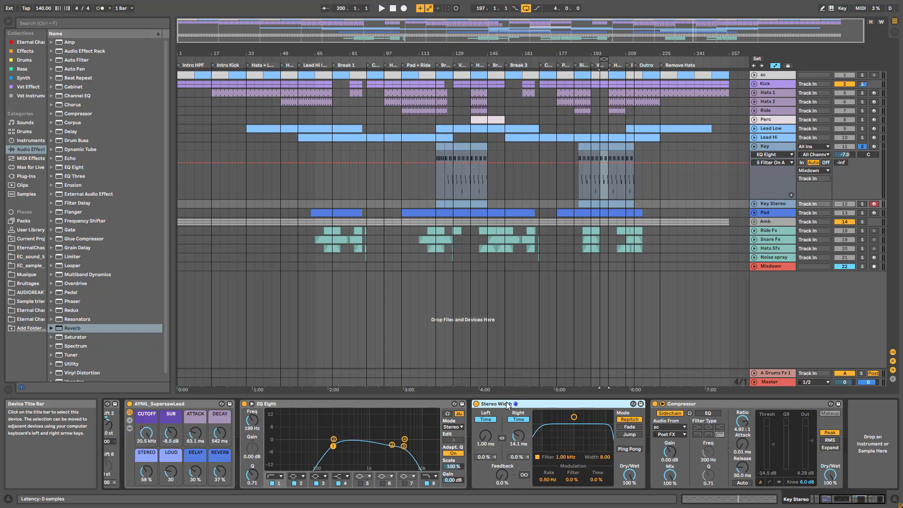
Show the Pad and Amb device chains and fold the Key track
left_click(772, 214)
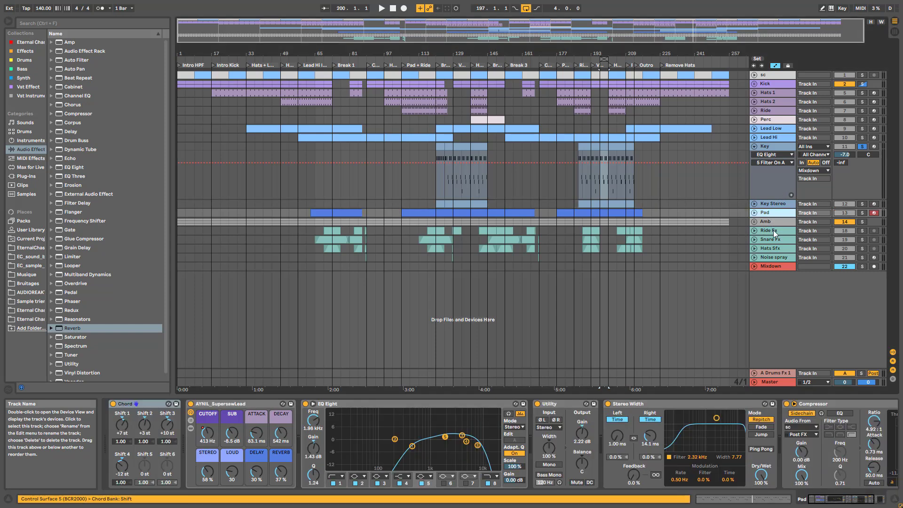
left_click(775, 221)
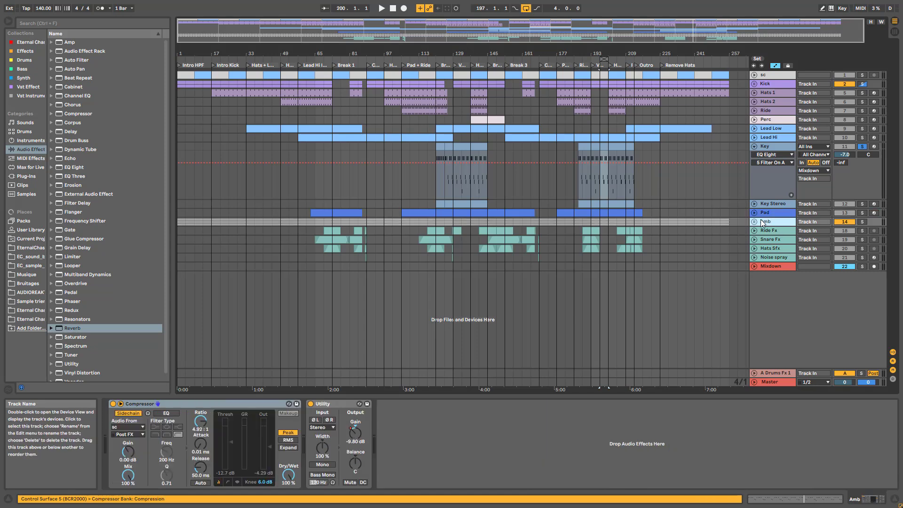
left_click(754, 147)
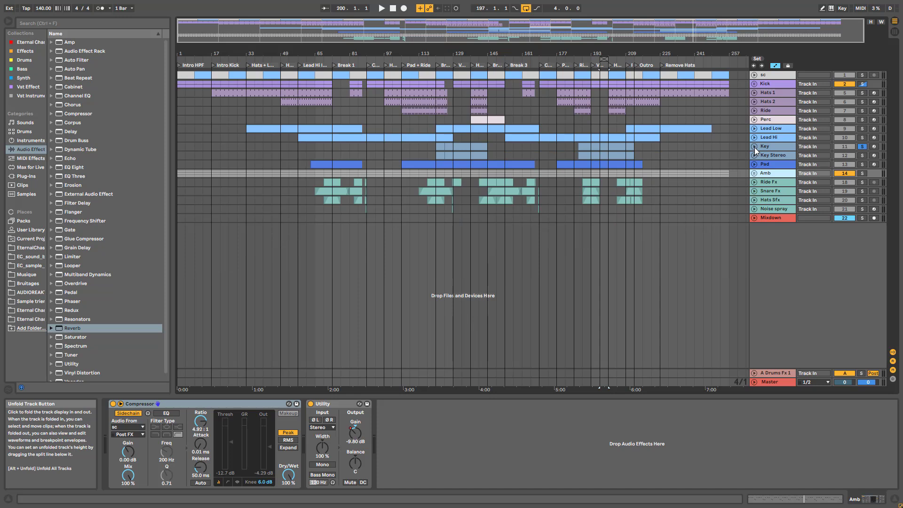
Show the device chains of the Hats 2, Ride, Perc and Lead Low tracks one after another
left_click(770, 102)
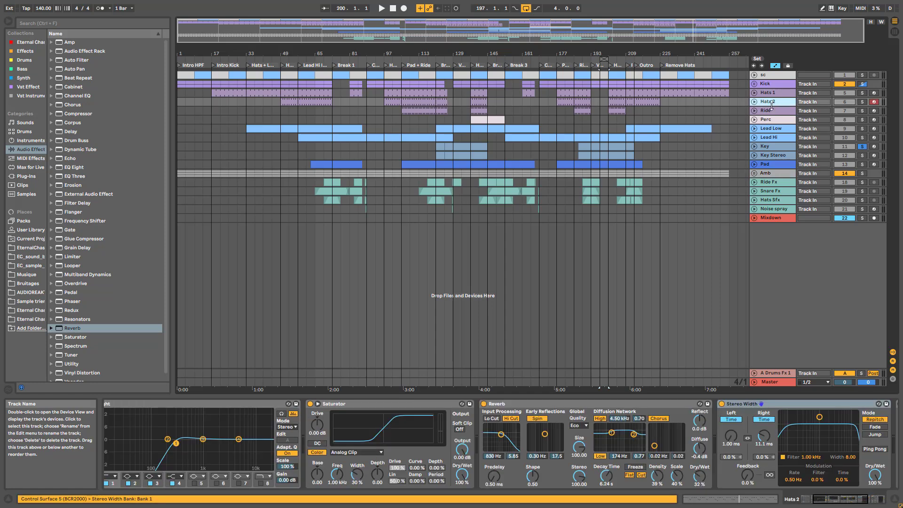
left_click(771, 111)
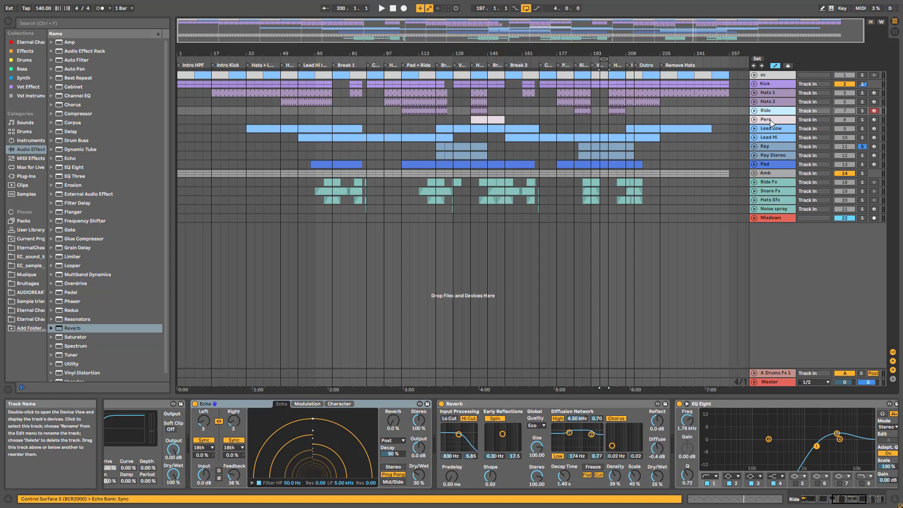
left_click(770, 120)
left_click(771, 129)
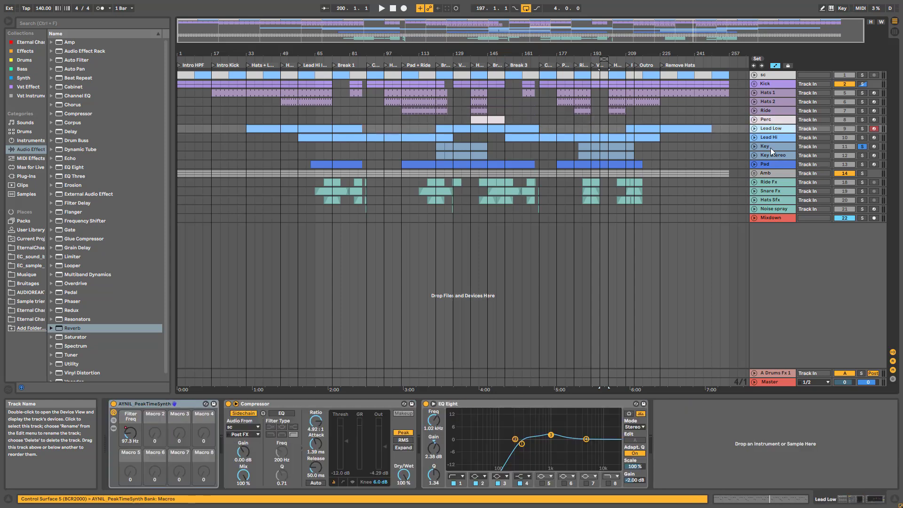
Return to the Key device chain, collapse the AYNIL_SupersawLead rack's devices, and examine the sidechain Compressor fed by sc
left_click(771, 144)
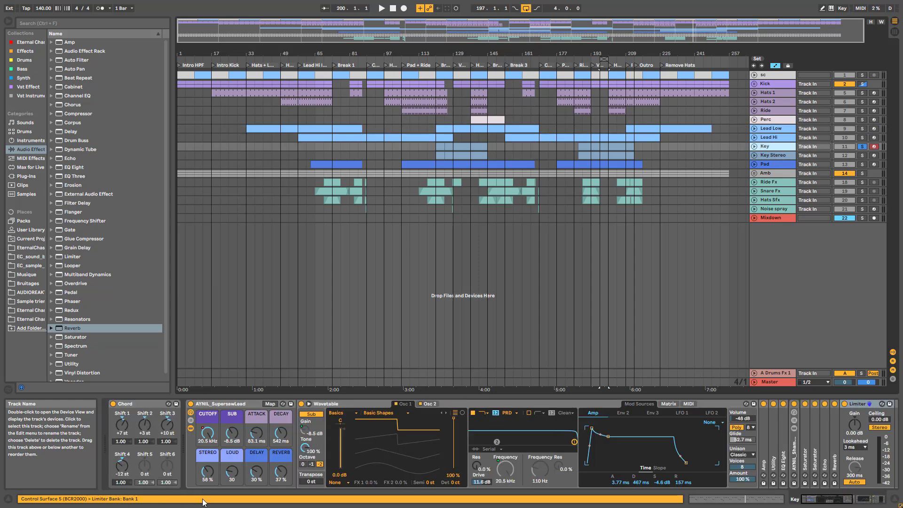
left_click(190, 429)
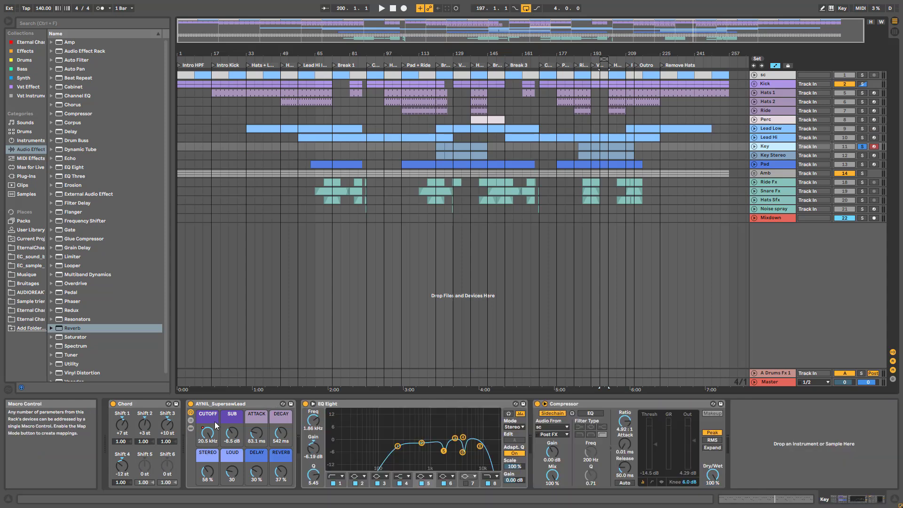
left_click(216, 404)
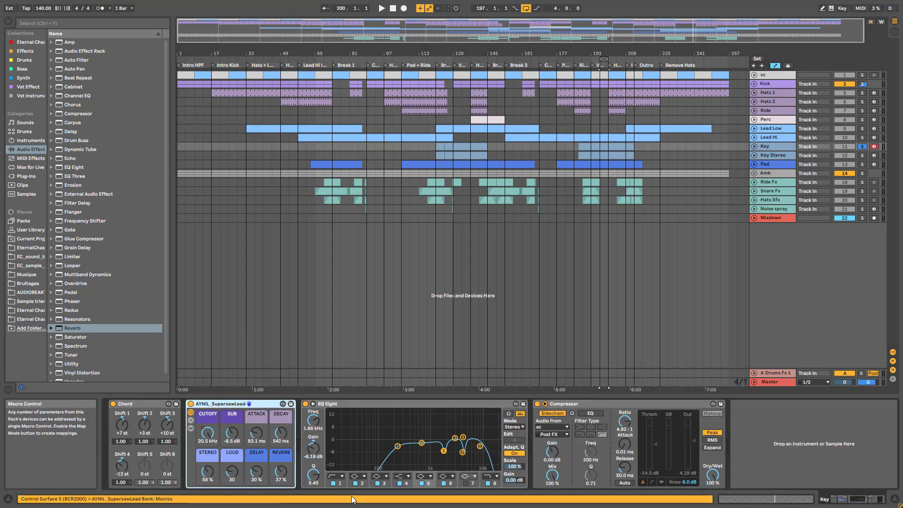
left_click(602, 404)
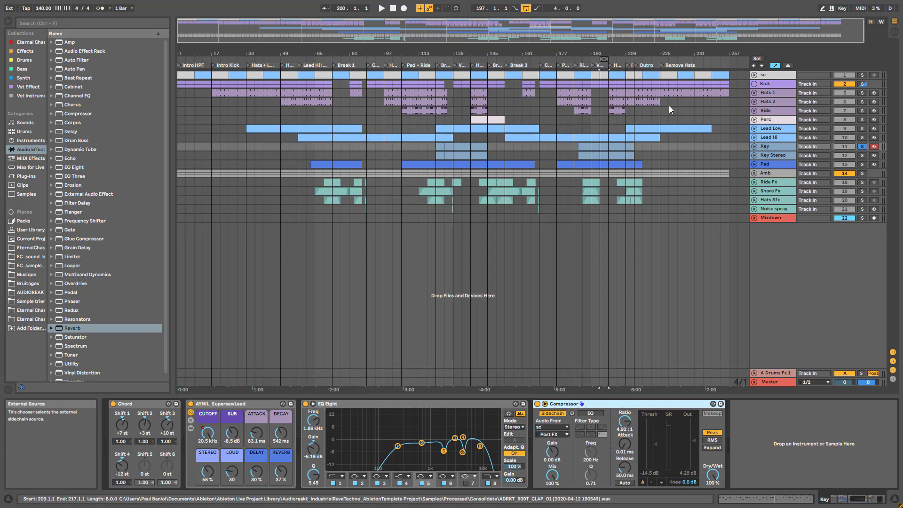
Unfold the sc track, open its clap clip at bar 121, select the hit at 3.1.1 in the waveform, and return to the device view
left_click(754, 75)
left_click(775, 77)
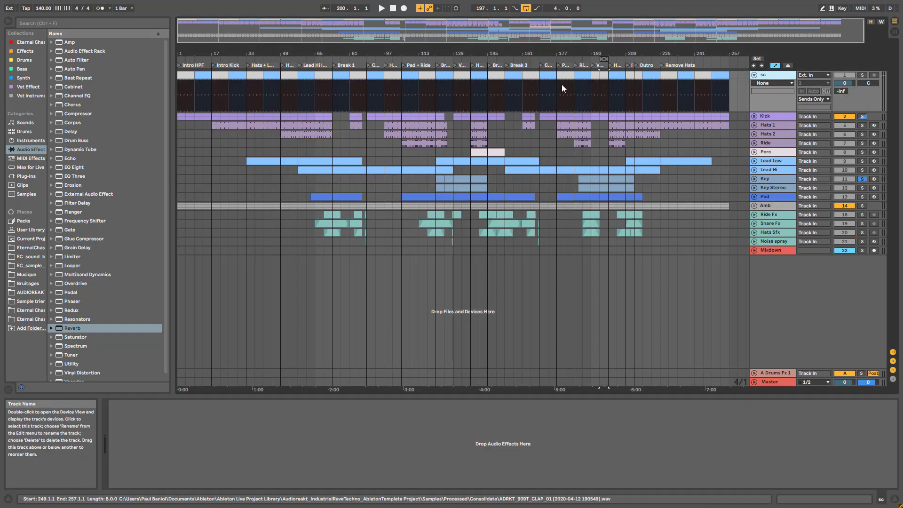
left_click(444, 78)
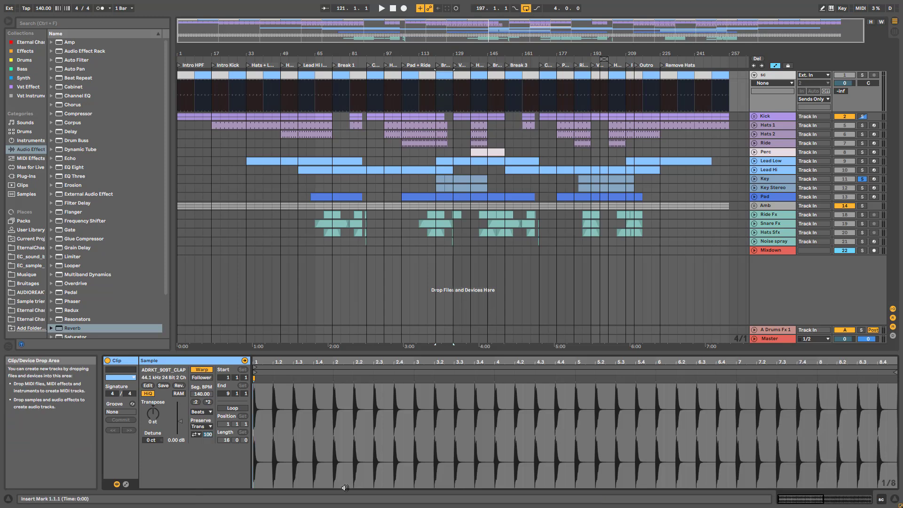
left_click_drag(419, 360, 365, 382)
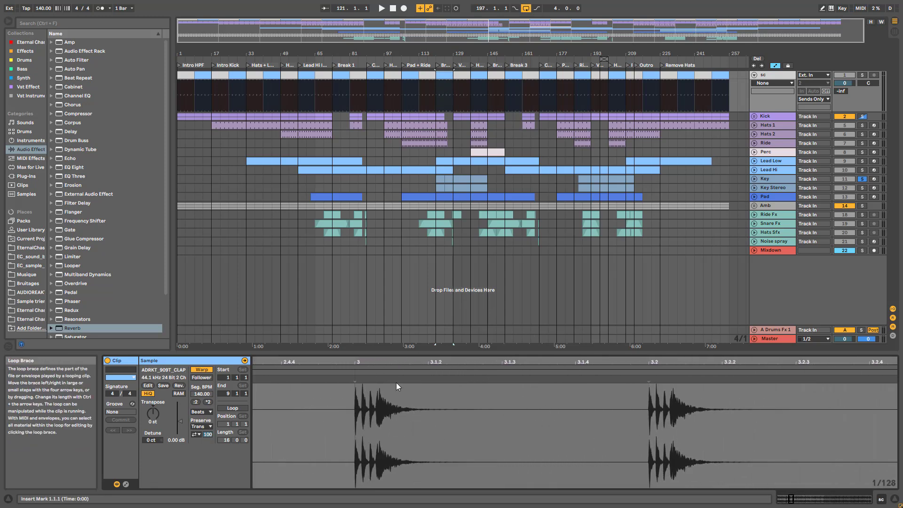
left_click_drag(371, 387, 376, 413)
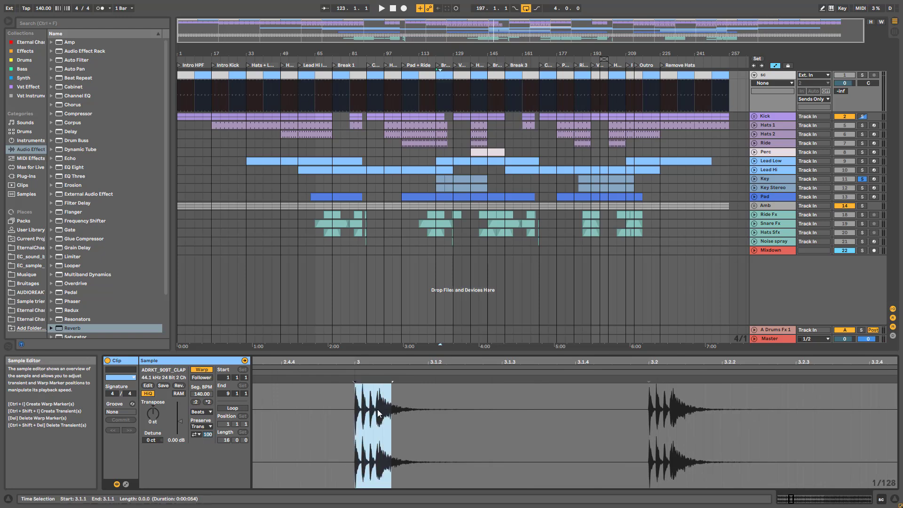
left_click(778, 75)
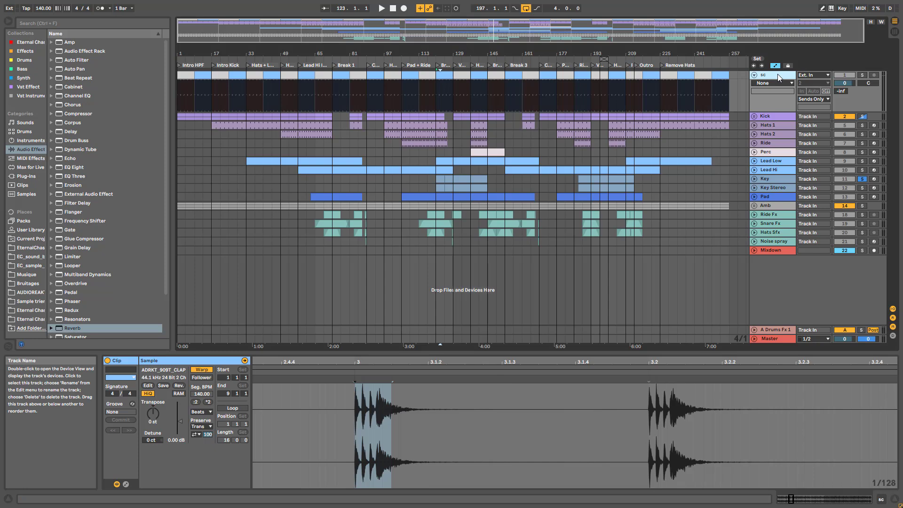
double_click(778, 74)
Show the Kick group's devices and unfold the group to examine the Kick and Kick Perc clips against the sc track
left_click(761, 116)
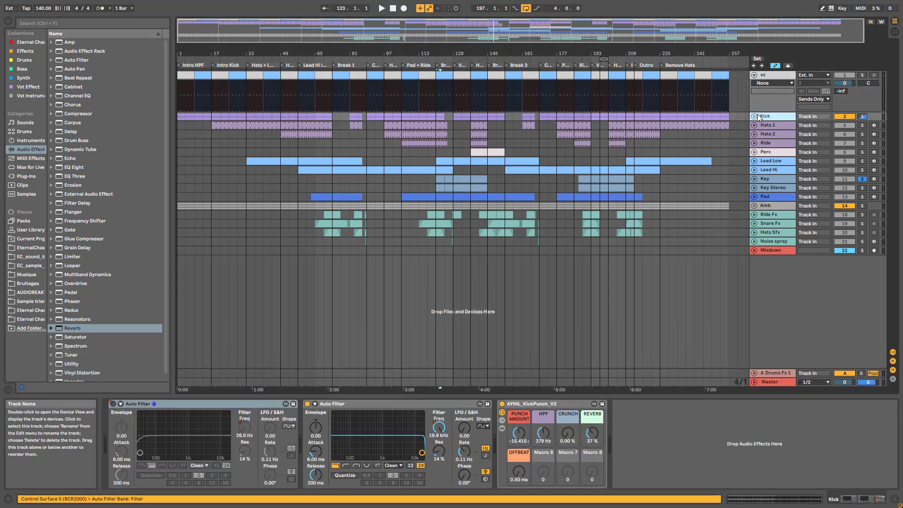
left_click(755, 116)
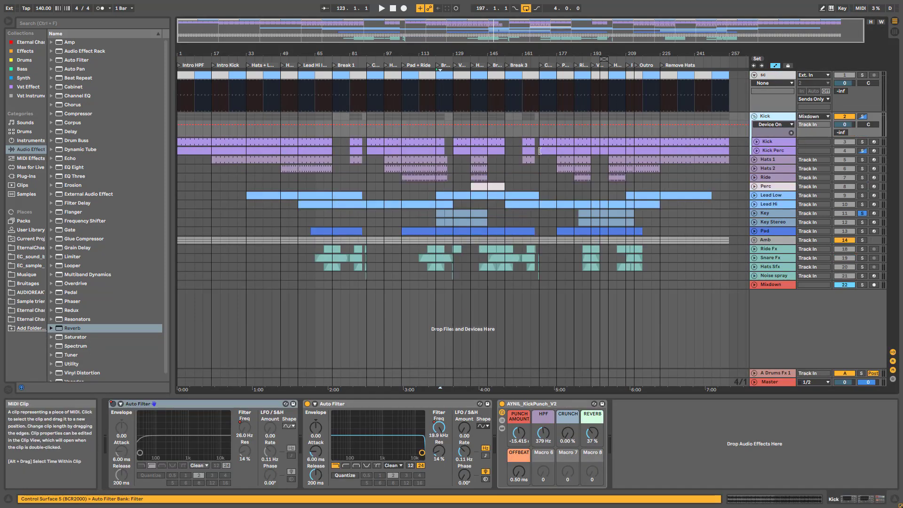
key("plus")
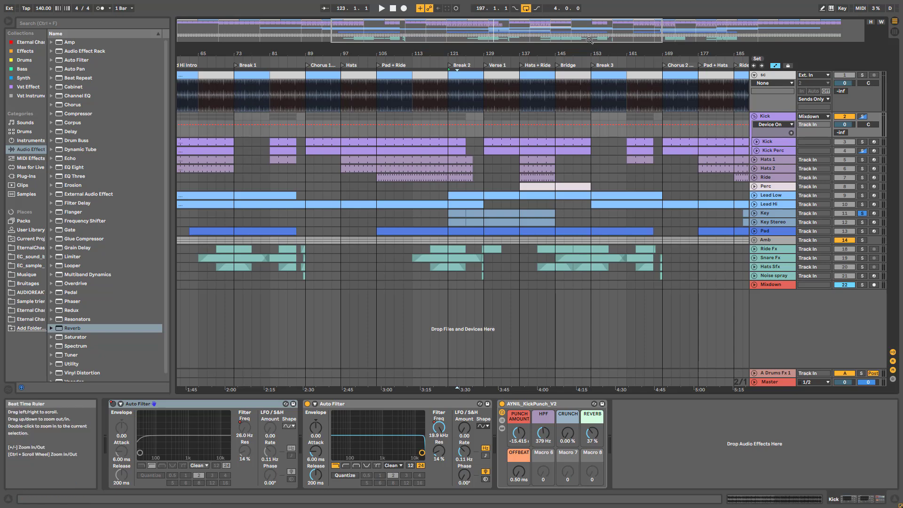
double_click(569, 38)
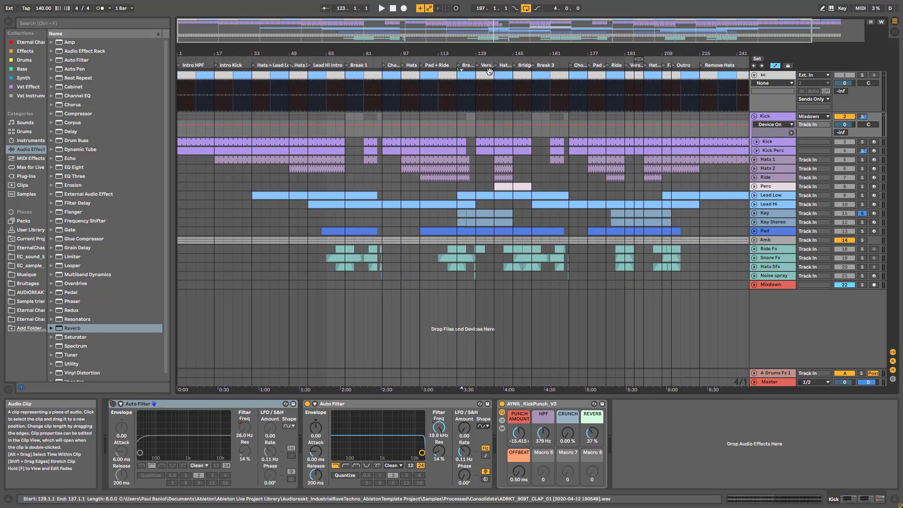
Select the sc clip at bar 129, and fold both the Kick group and the sc track
left_click(486, 74)
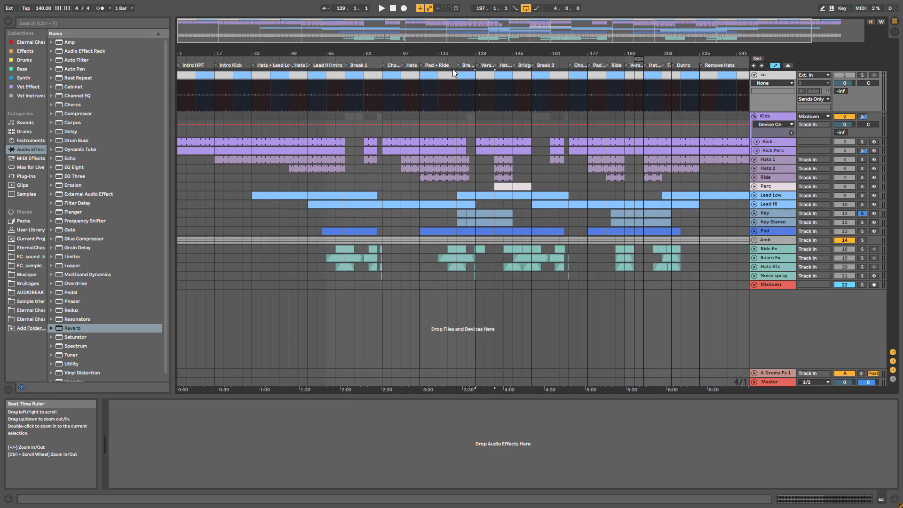
left_click(754, 116)
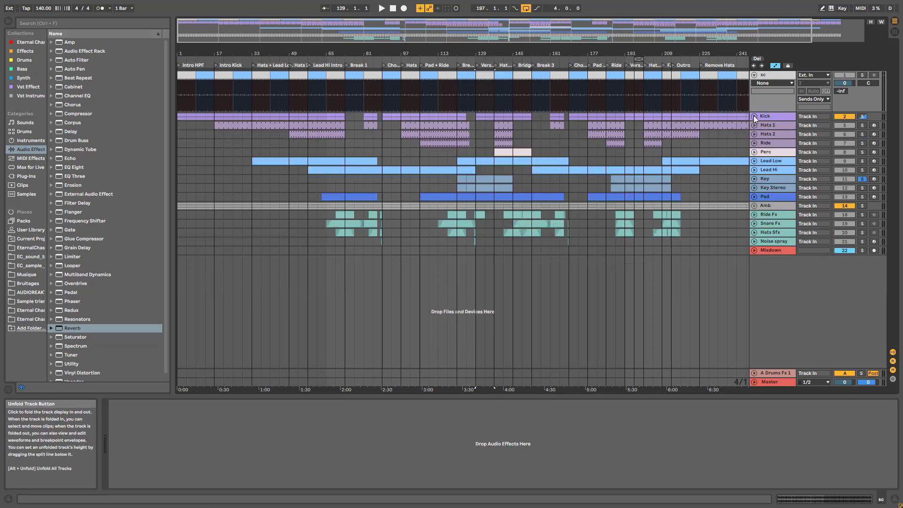
left_click(754, 75)
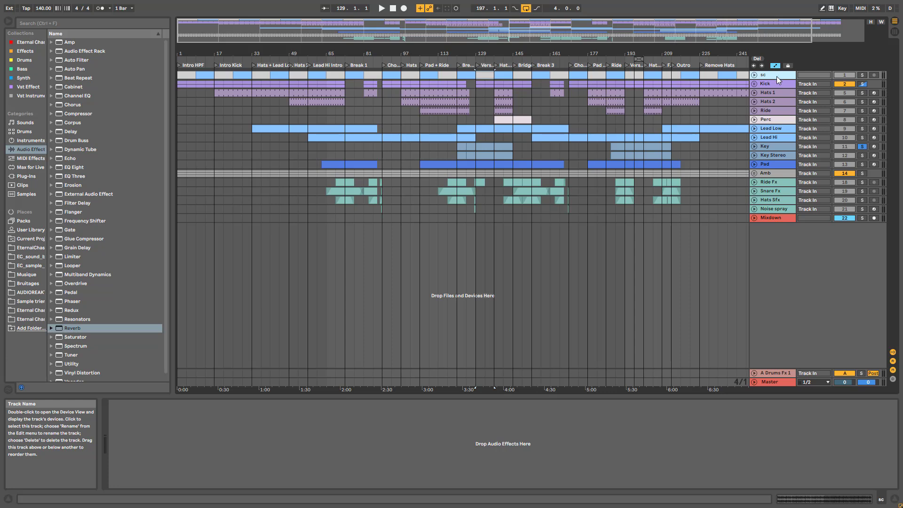
Show Lead Hi's device chain, select the sc clip at bar 113, and briefly unfold the sc track to examine its clips
left_click(772, 135)
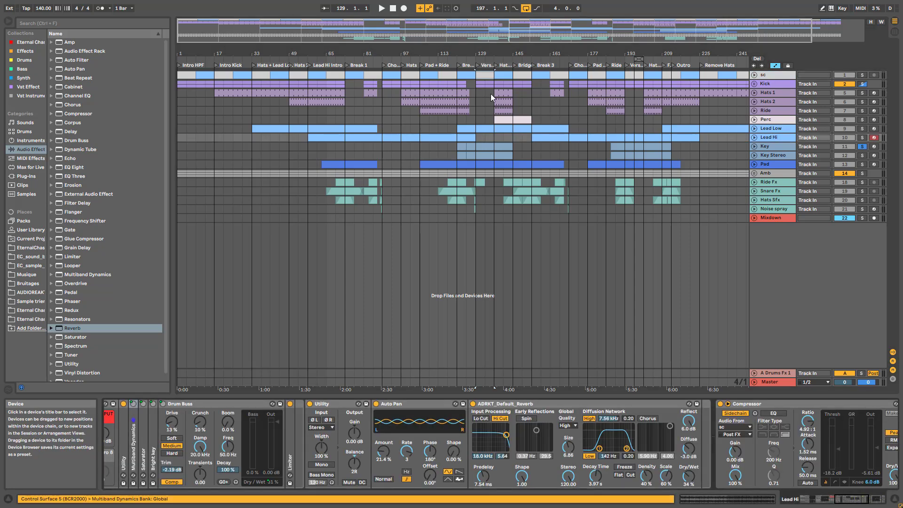
left_click(433, 78)
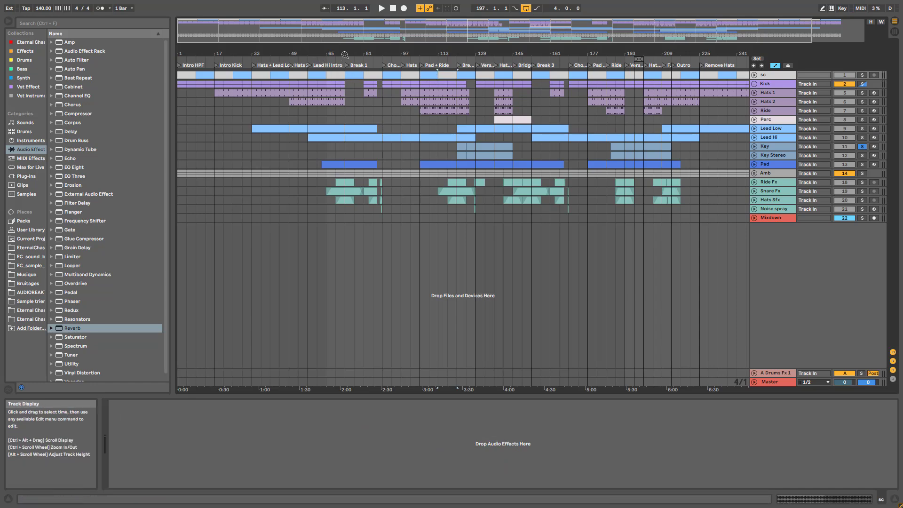
left_click_drag(371, 32, 608, 61)
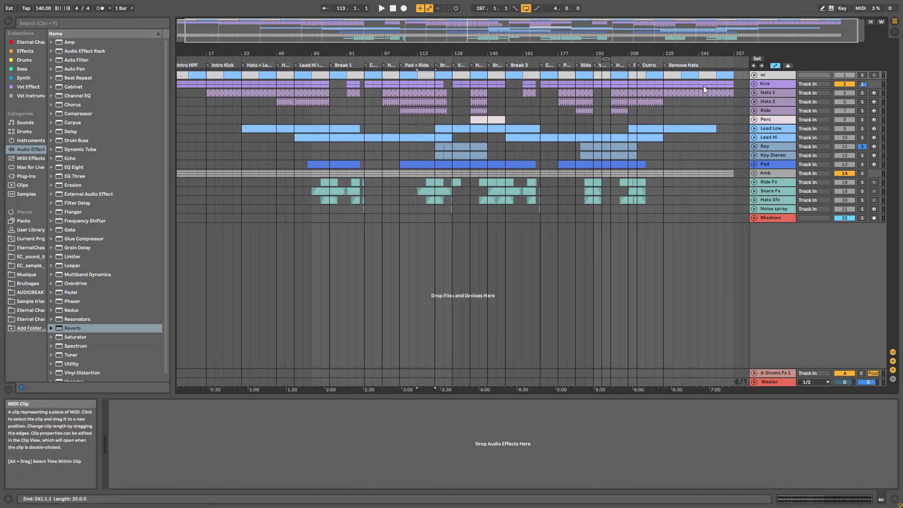
left_click(755, 75)
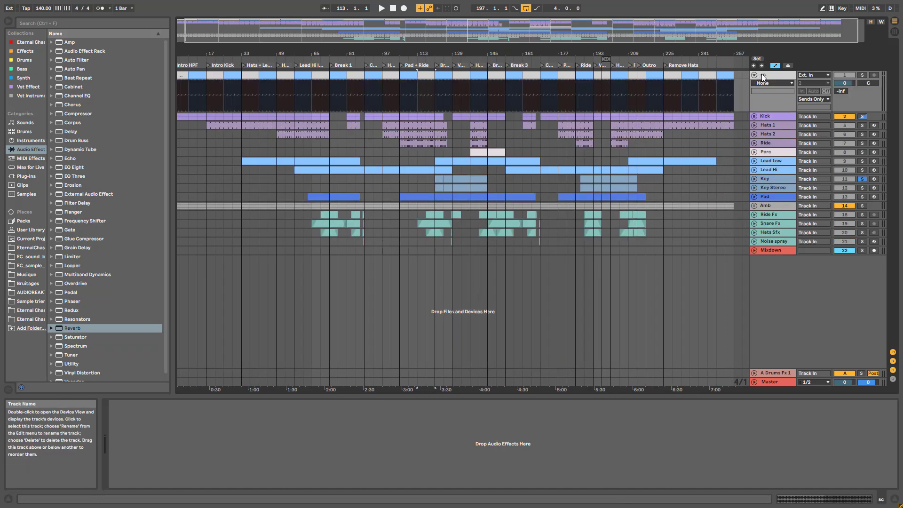
left_click(754, 75)
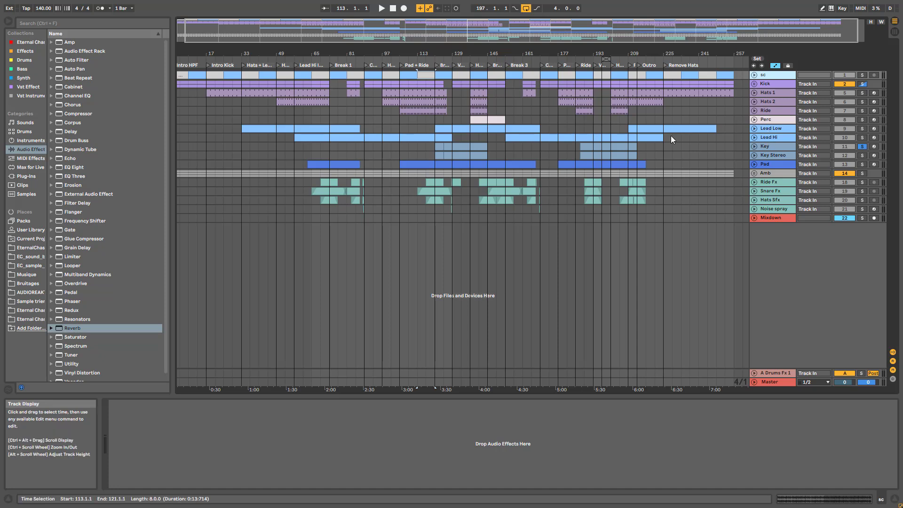
Show the Key device chain and play briefly from bar 113 to watch its sidechain Compressor respond to sc
left_click(762, 146)
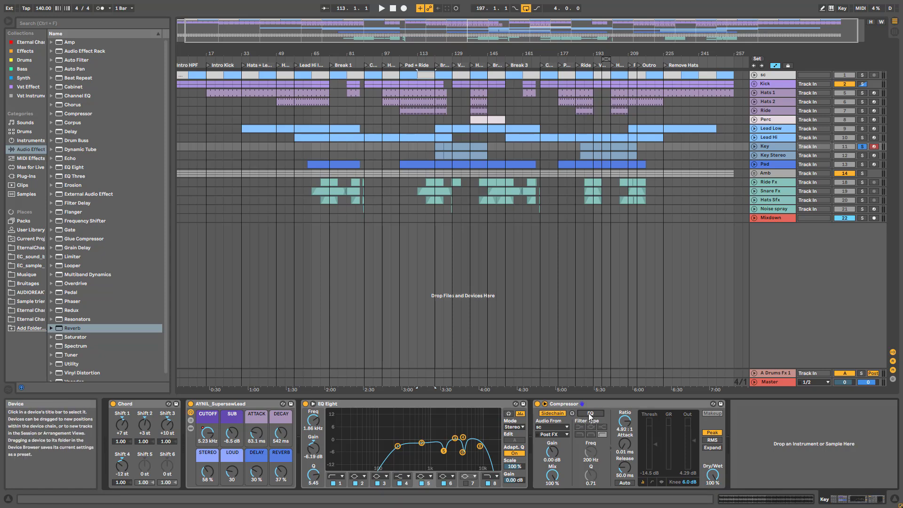
key("space")
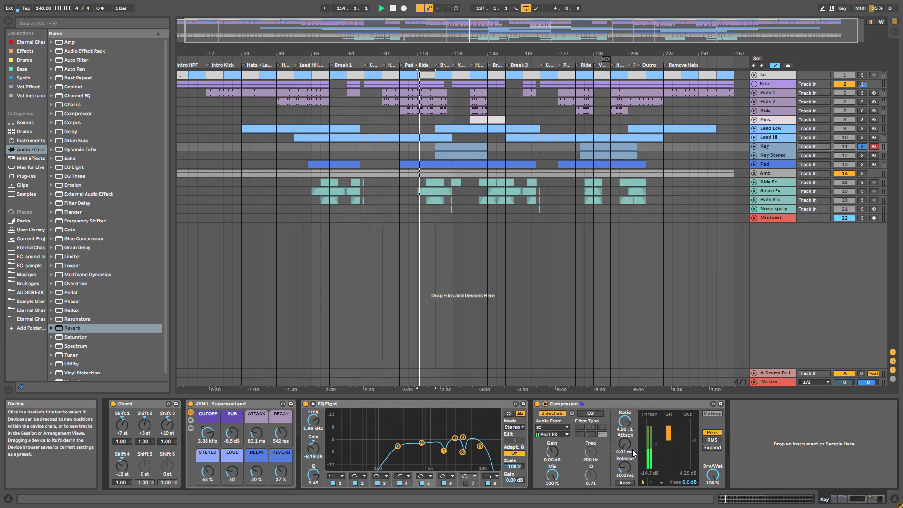
key("space")
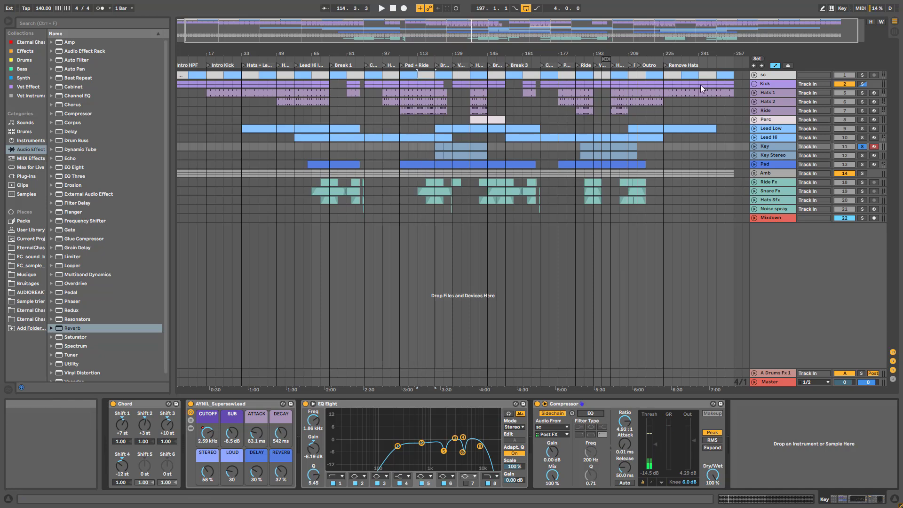
Show the device chains of the Hats 2, Hats 1, Key Stereo, Key and Lead Hi tracks one after another
left_click(758, 103)
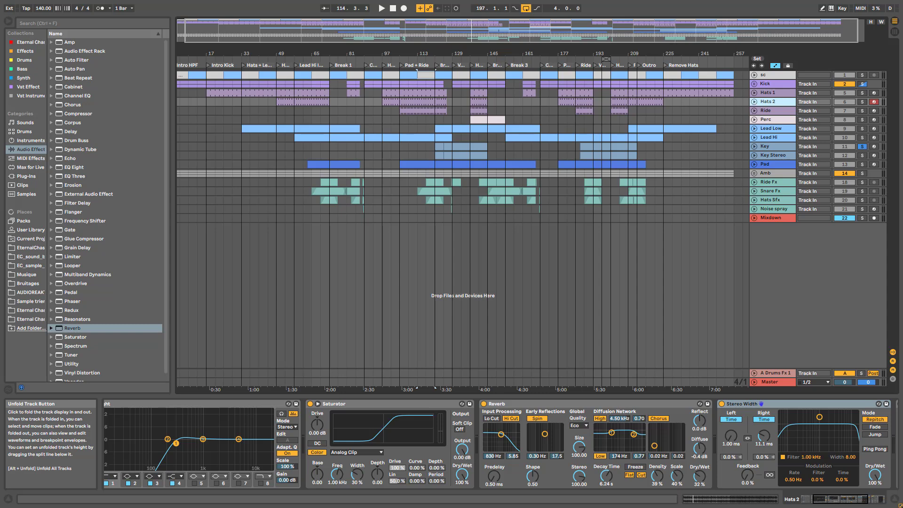
left_click(779, 94)
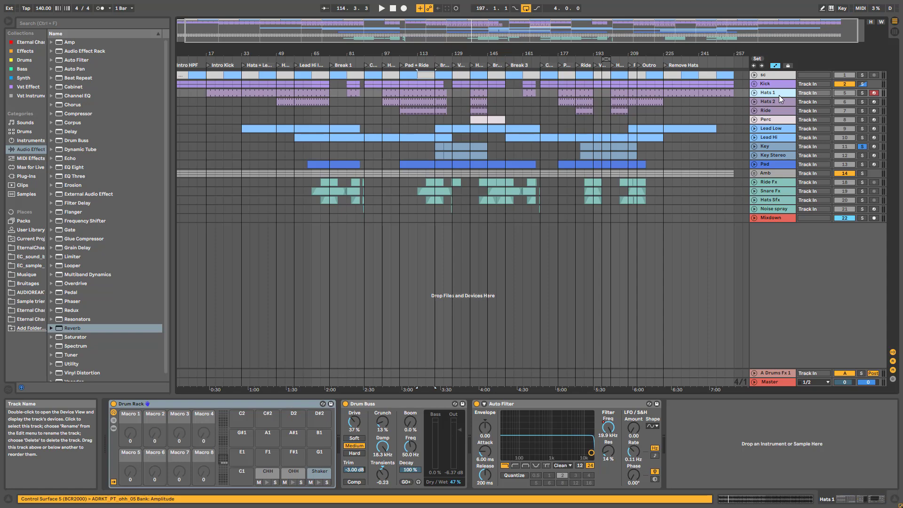
left_click(772, 155)
left_click(774, 146)
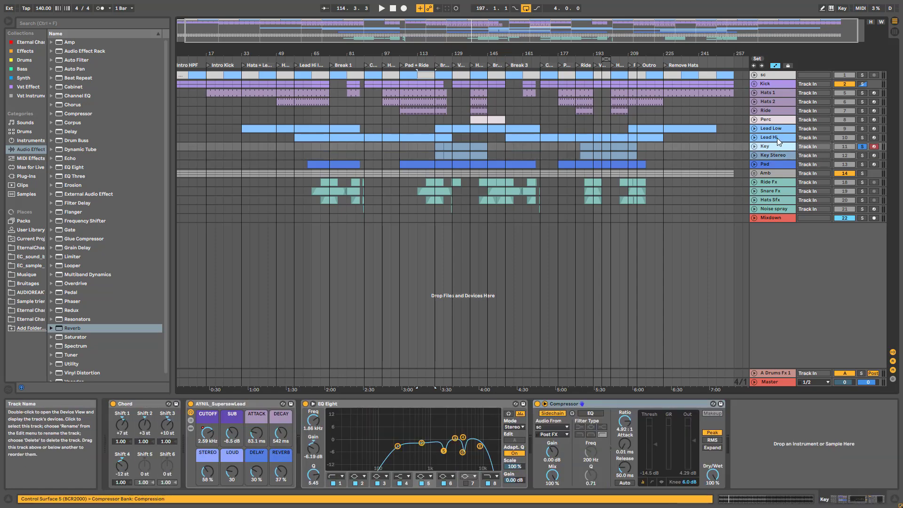
left_click(777, 137)
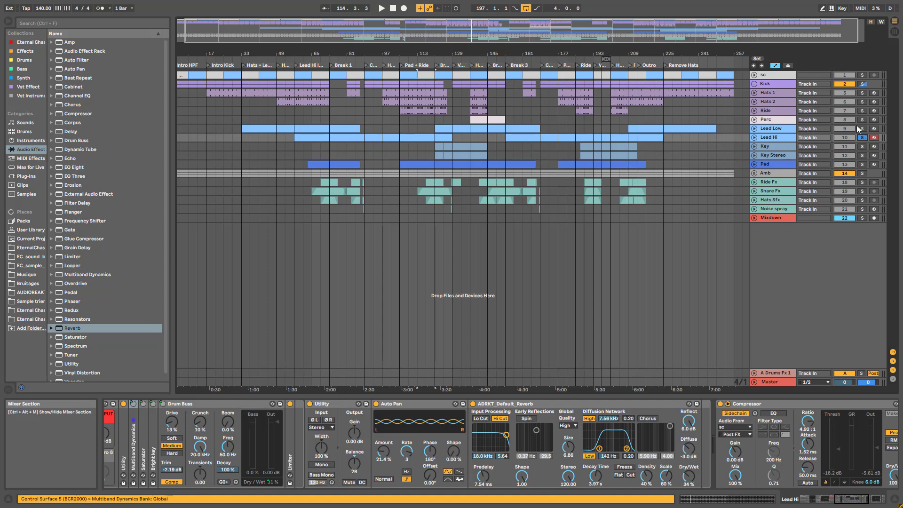
Clear the solo so all tracks are audible, and collapse the devices inside Lead Hi's AYNIL_PeakTimeSynth rack
left_click(862, 137)
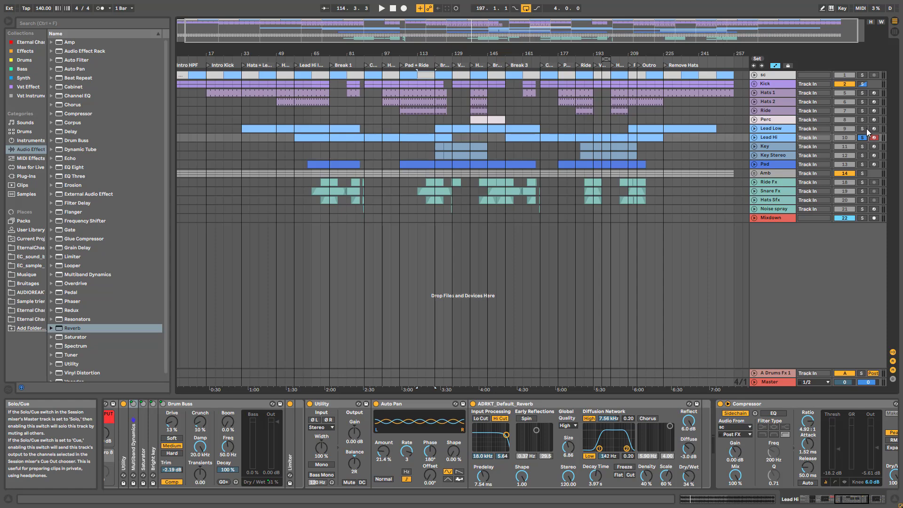
left_click(862, 137)
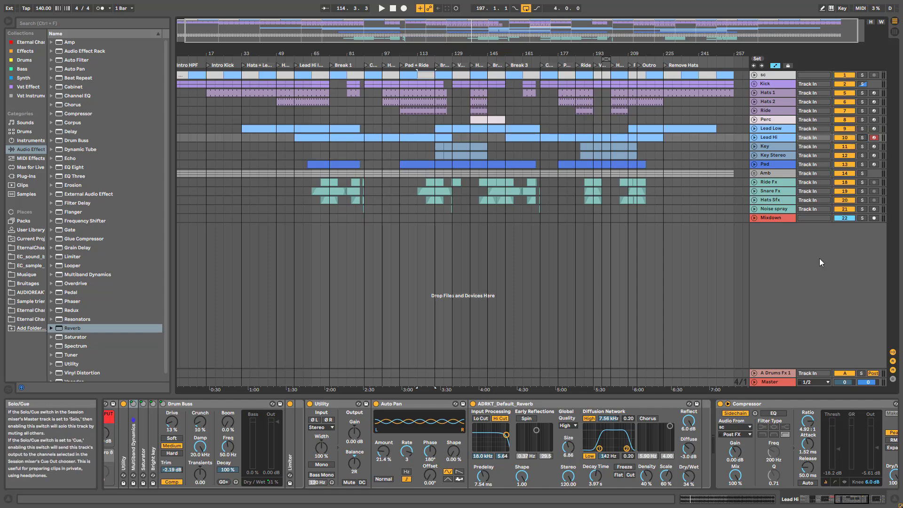
left_click_drag(845, 499, 793, 498)
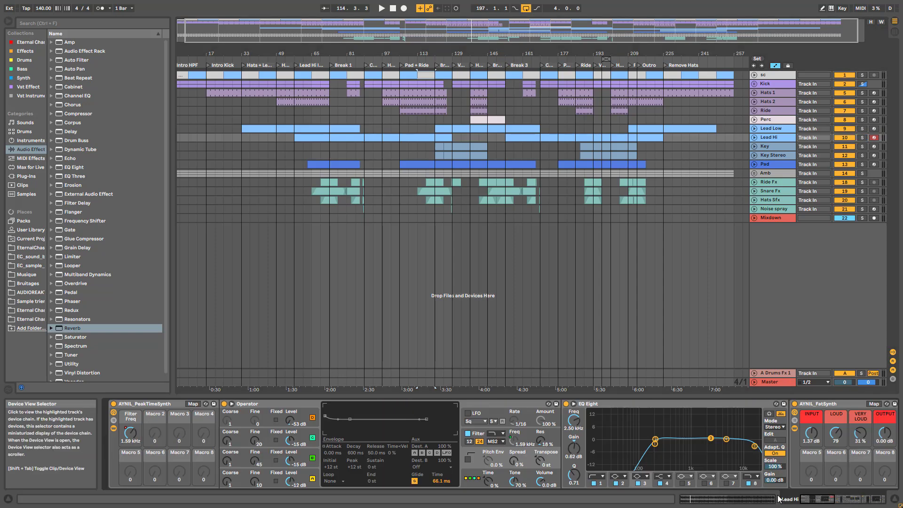
left_click(113, 428)
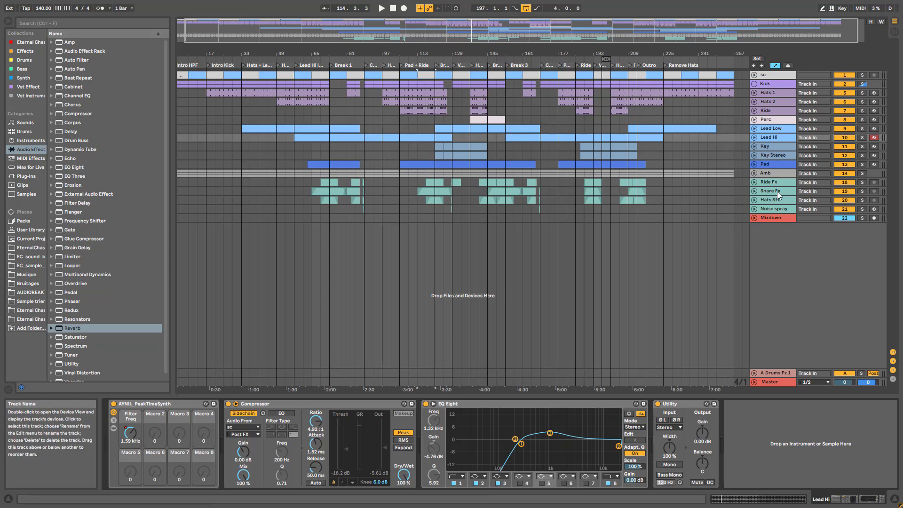
left_click(770, 381)
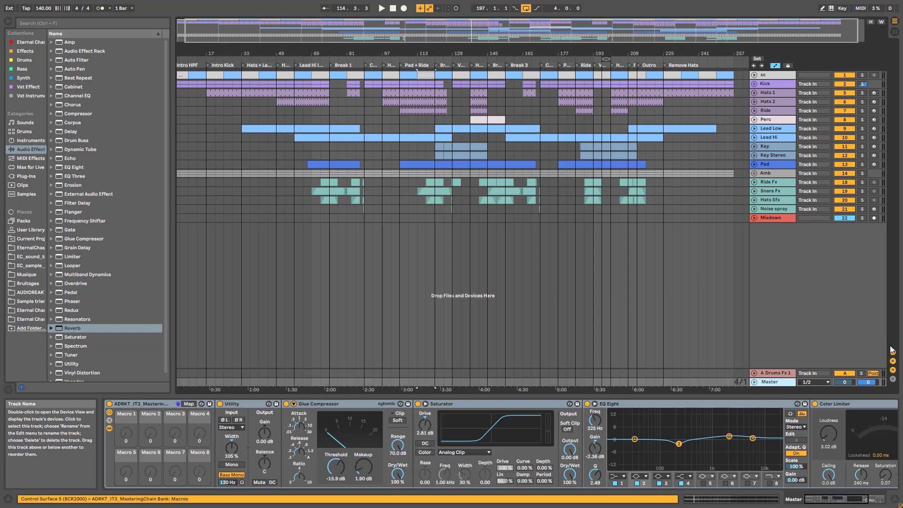
left_click(112, 427)
left_click(112, 427)
mouse_move(831, 500)
left_mouse_down()
mouse_move(840, 500)
mouse_move(823, 499)
left_mouse_up()
left_click(113, 404)
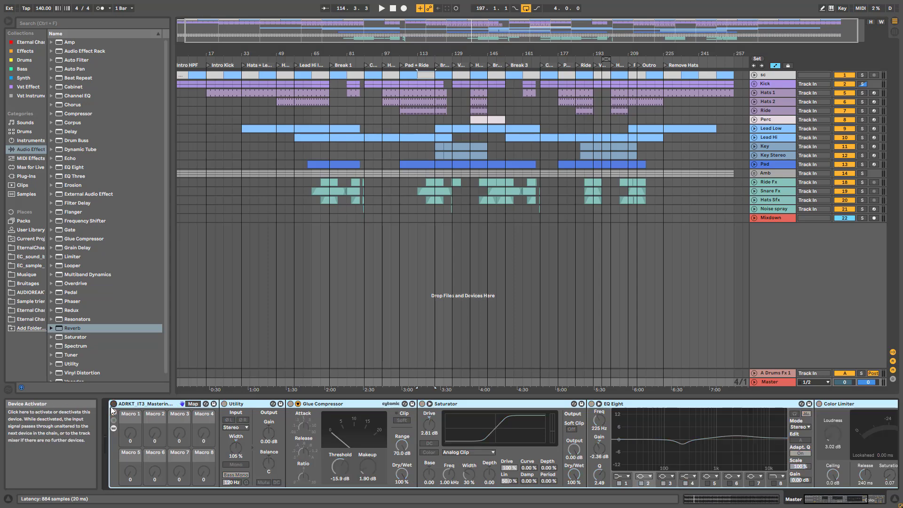
left_click(767, 380)
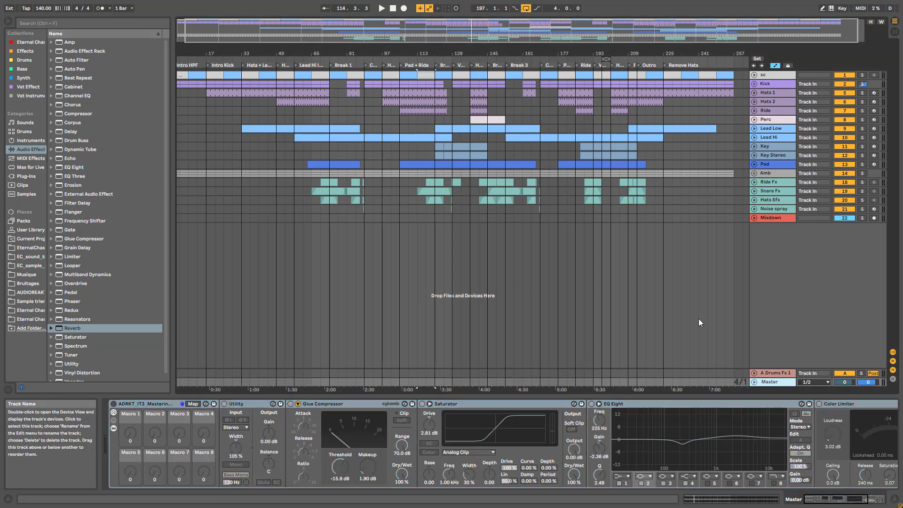
Play from bar 137 with the mastering rack bypassed, and reactivate the rack during playback to compare the sound
left_click_drag(400, 31, 556, 71)
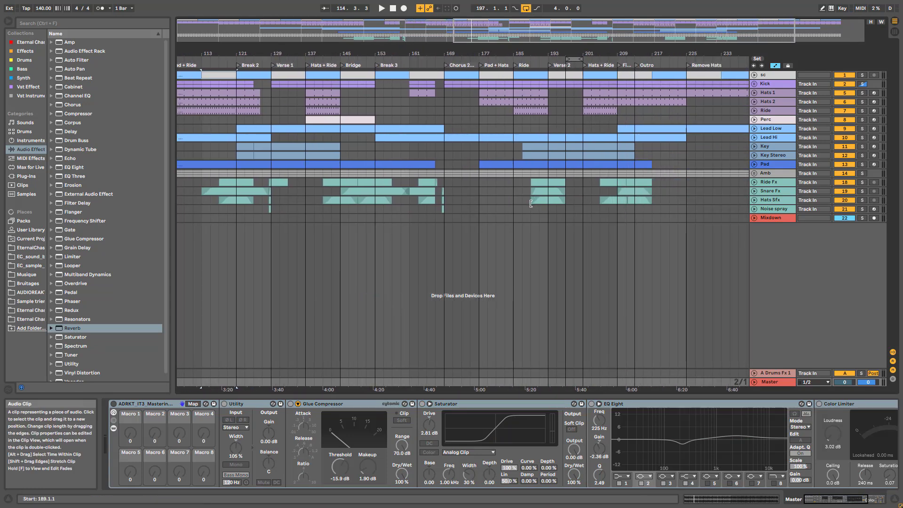
left_click(517, 203)
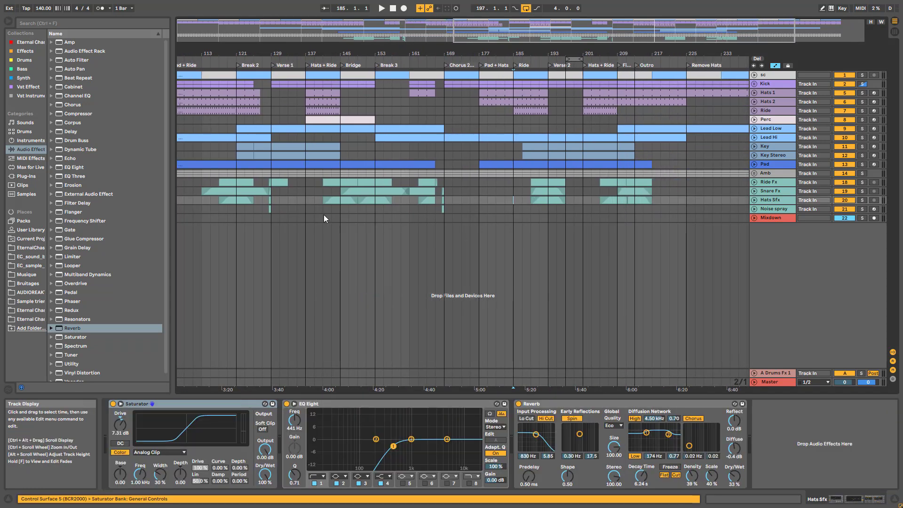
left_click(309, 212)
key("space")
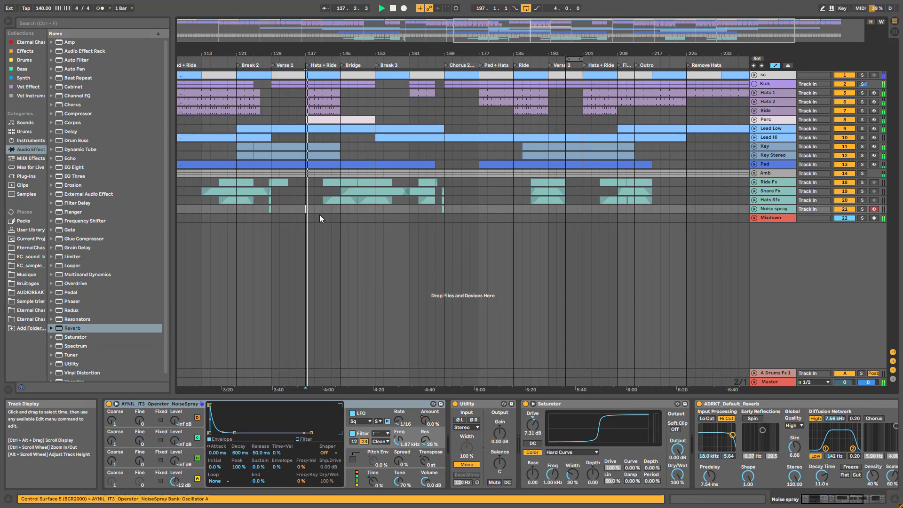
left_click(773, 383)
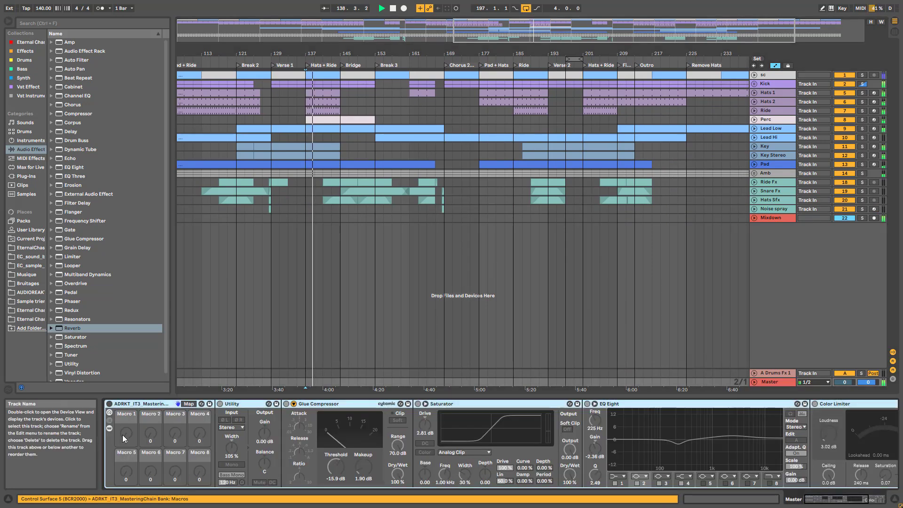
left_click(109, 405)
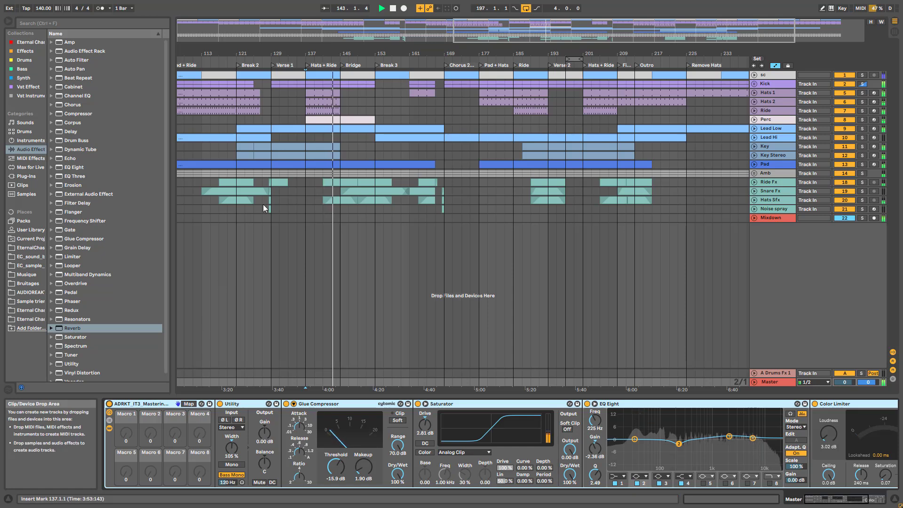
key("space")
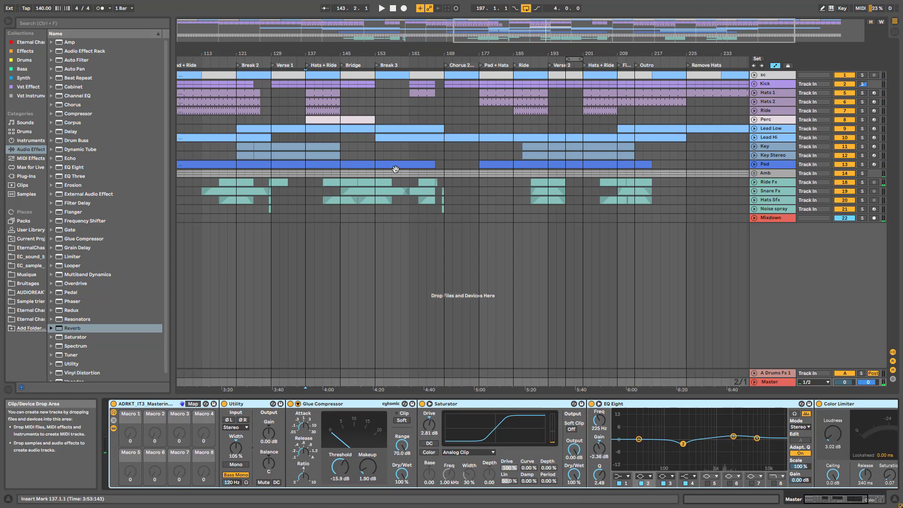
Leave only Utility active in the mastering rack and play from bar 137, comparing its width at 100% and 105%
left_click(249, 412)
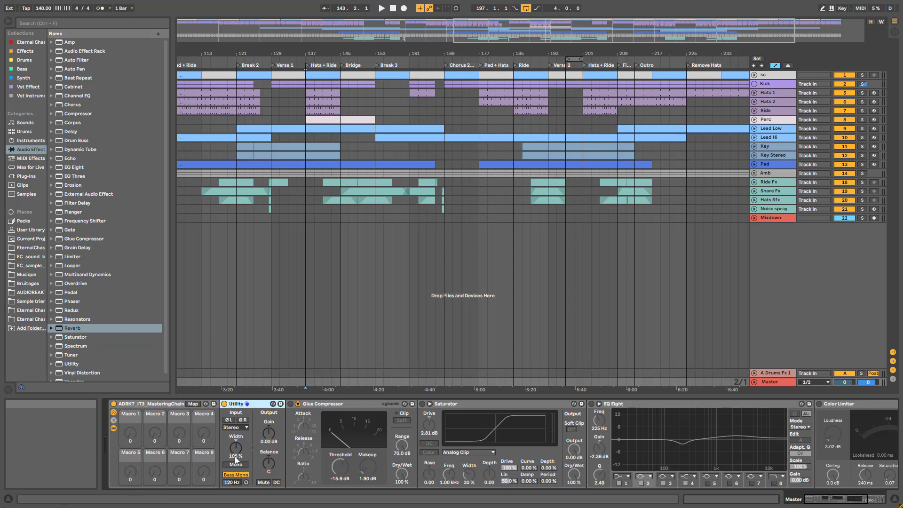
left_click(313, 218)
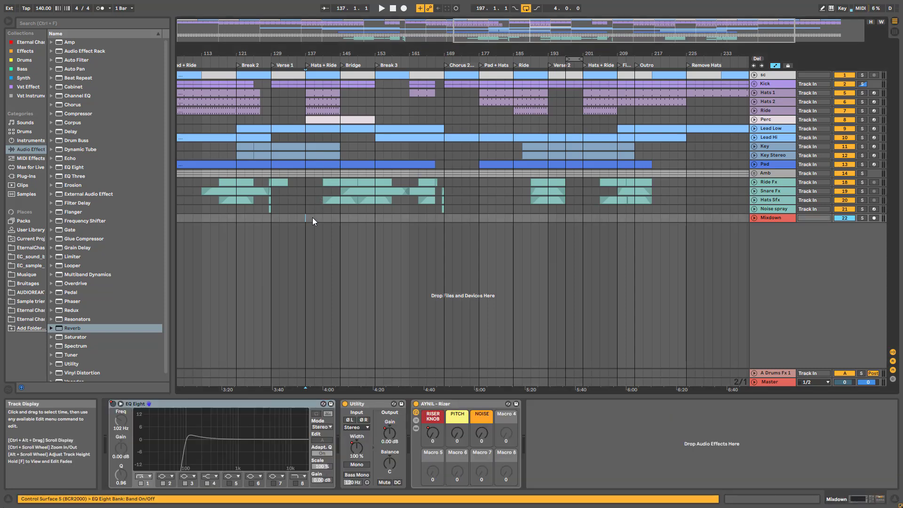
left_click(770, 381)
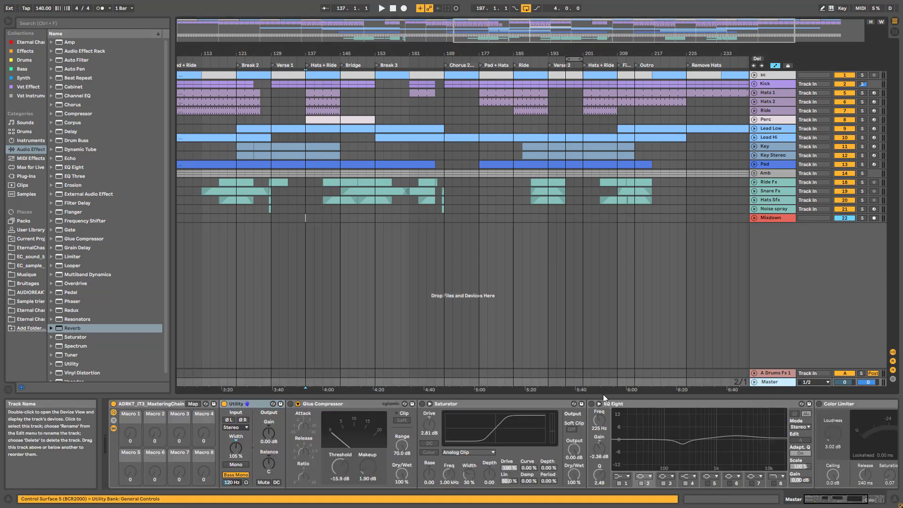
key("space")
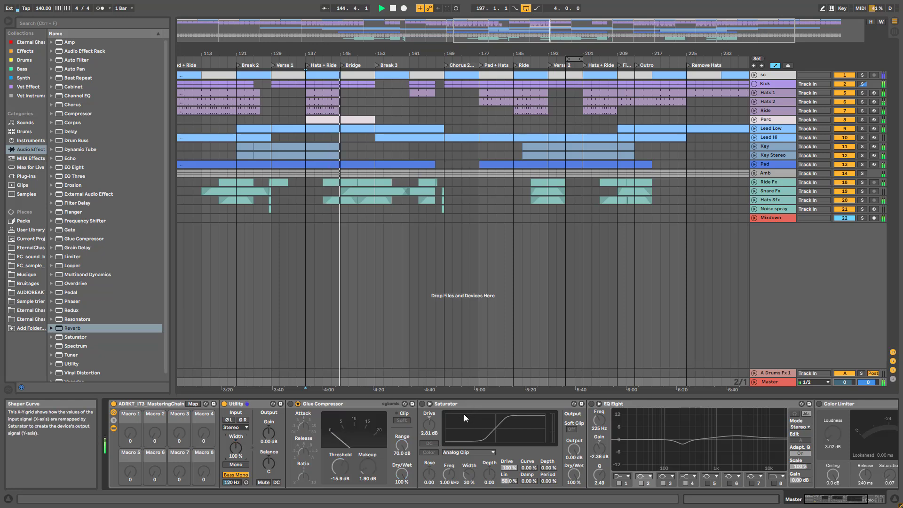
key("space")
Activate the mastering rack's Glue Compressor and play from bar 137, switching it off and on to compare
left_click(299, 414)
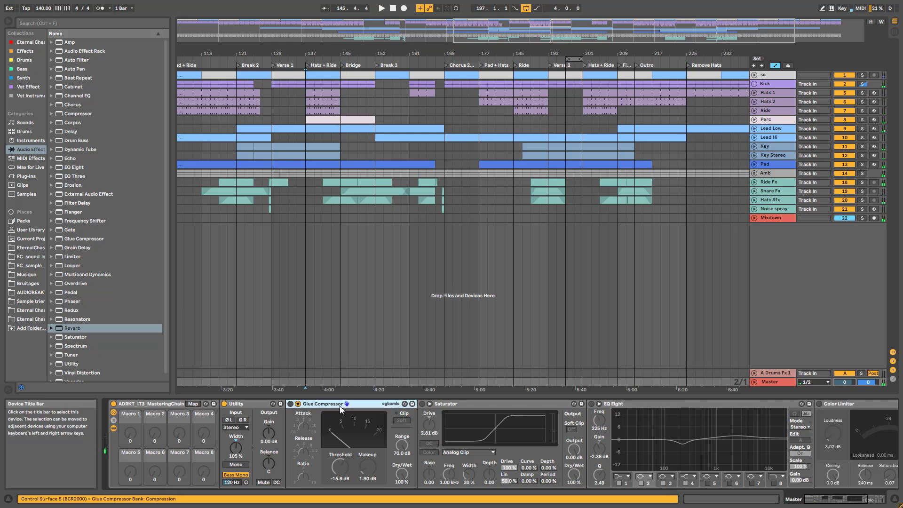
left_click(290, 404)
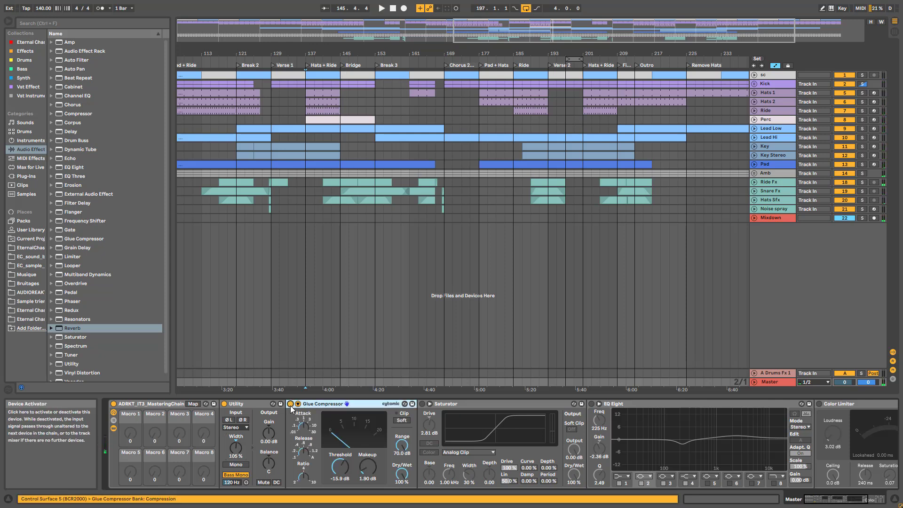
key("space")
left_click(290, 404)
left_click(290, 404)
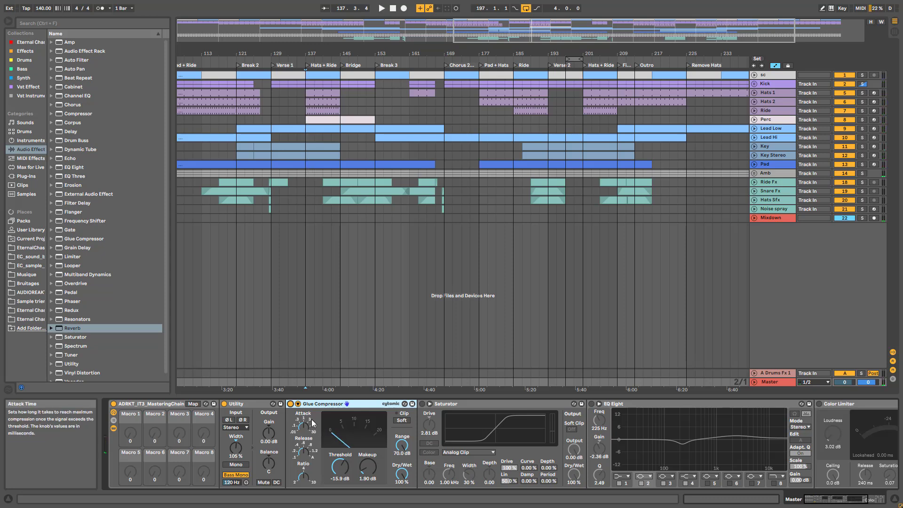
Activate the mastering rack's Saturator while playing from bar 137, switching it off and back on to compare the sound
key("space")
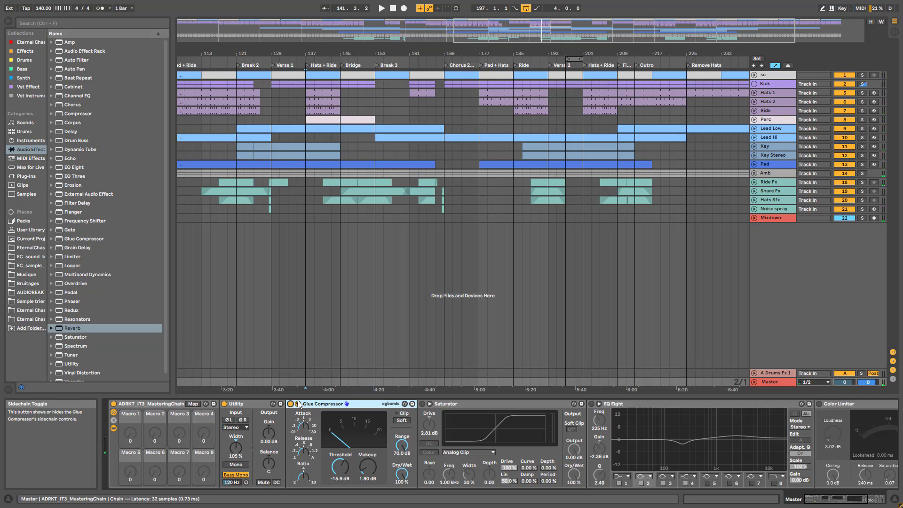
left_click(459, 405)
left_click(821, 502)
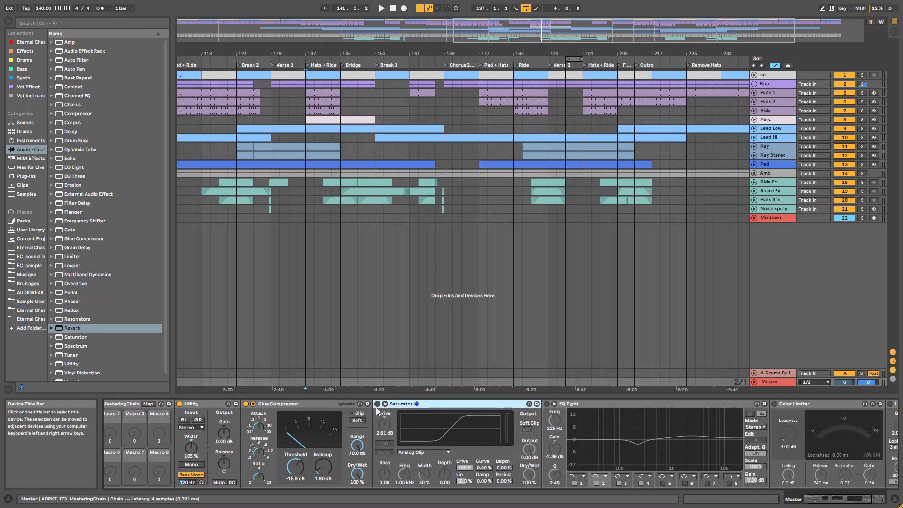
key("space")
left_click(378, 403)
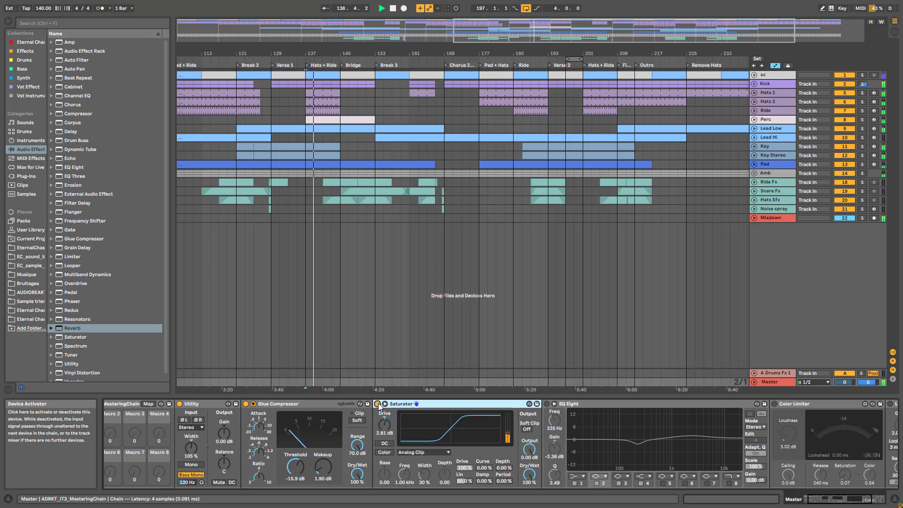
left_click(378, 403)
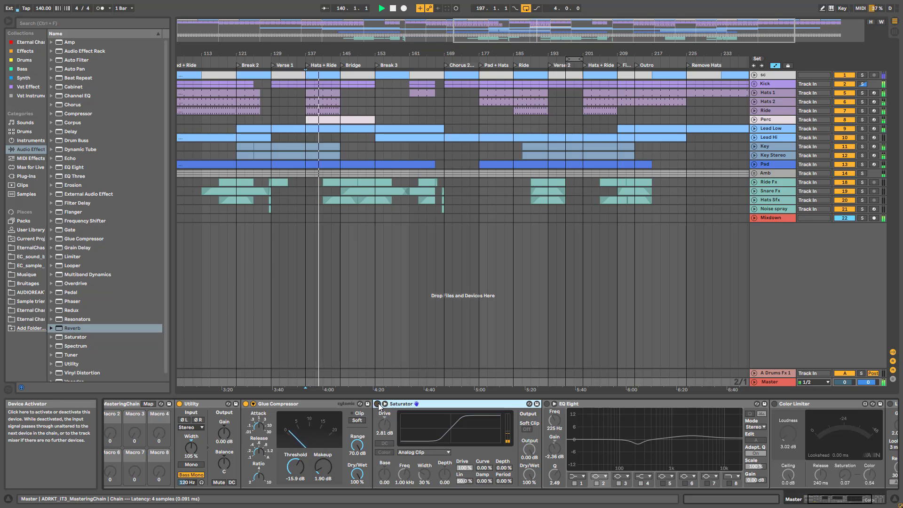
left_click(378, 403)
key("space")
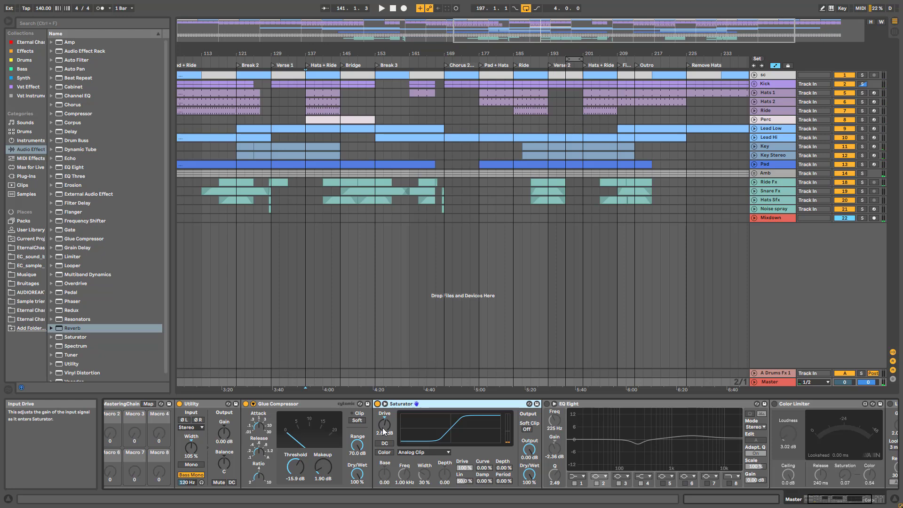
Raise the Saturator's Drive to 7.43 dB while playing from bar 137 to hear heavier saturation
key("space")
left_click_drag(384, 431, 383, 407)
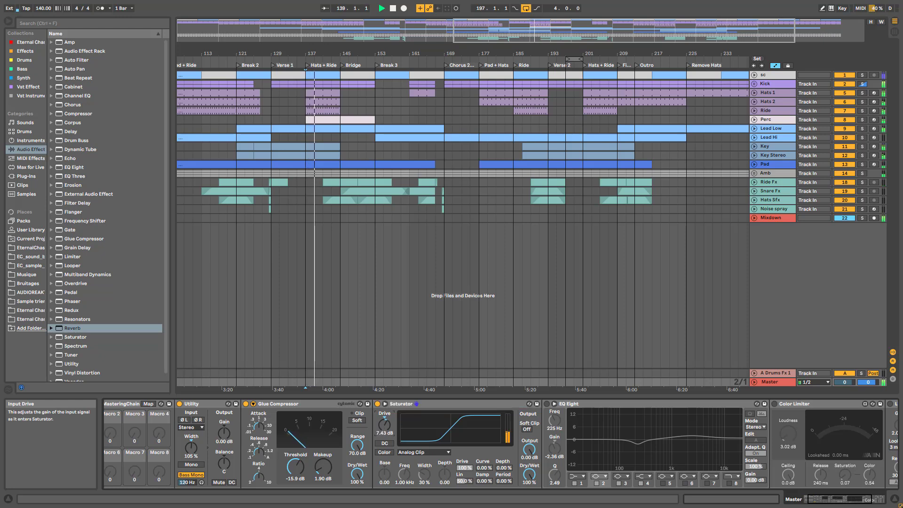
key("space")
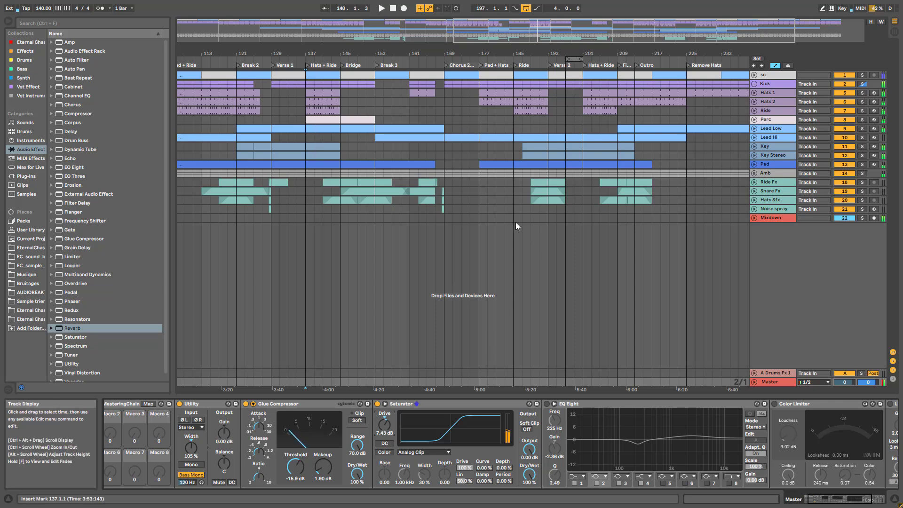
Audition the arrangement from bar 207 and from bar 201, the start of the last Hats + Ride section
left_click(610, 214)
key("space")
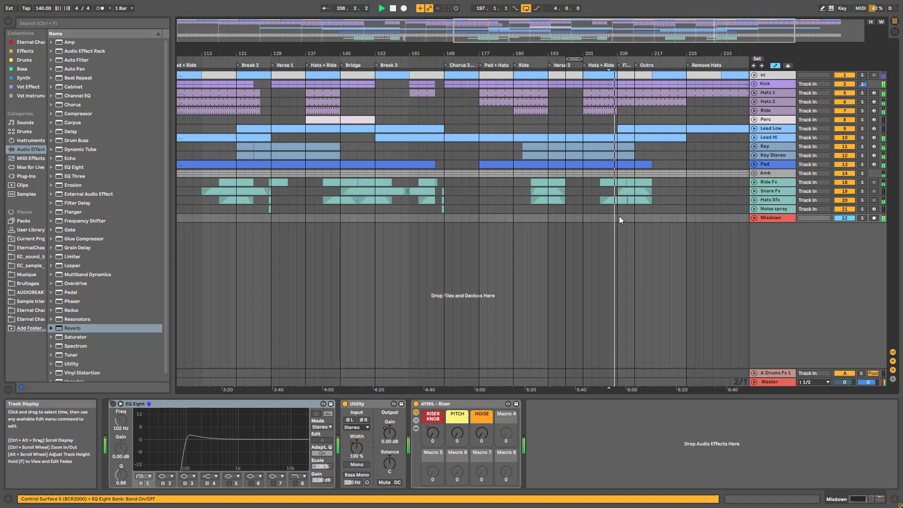
key("space")
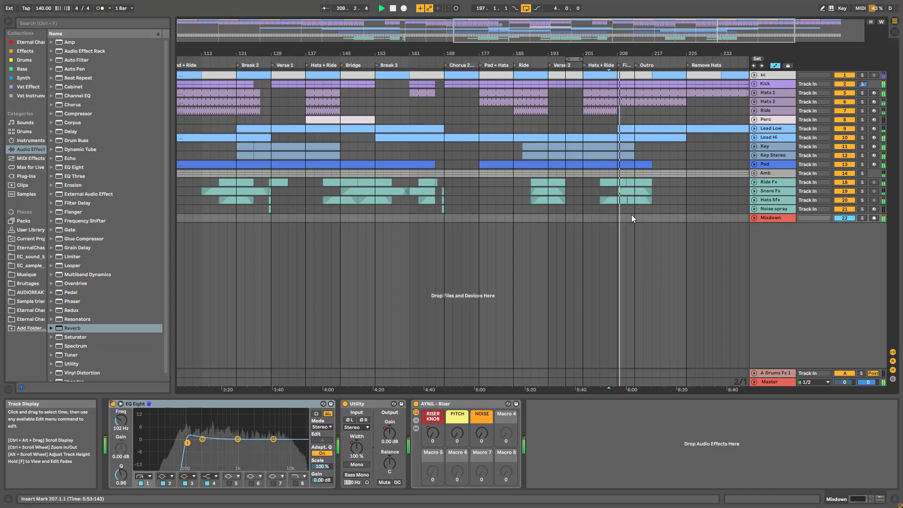
left_click(554, 210)
left_click(552, 208)
left_click(583, 207)
key("space")
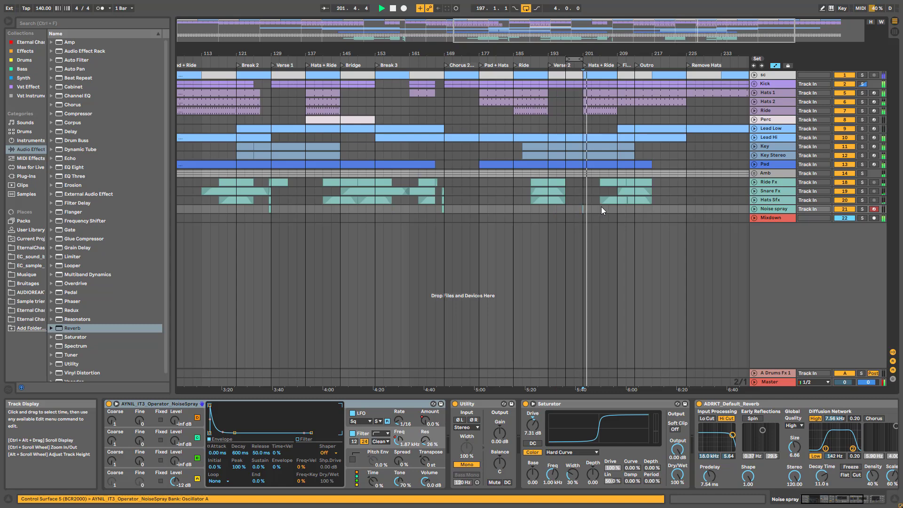
key("space")
left_click(772, 382)
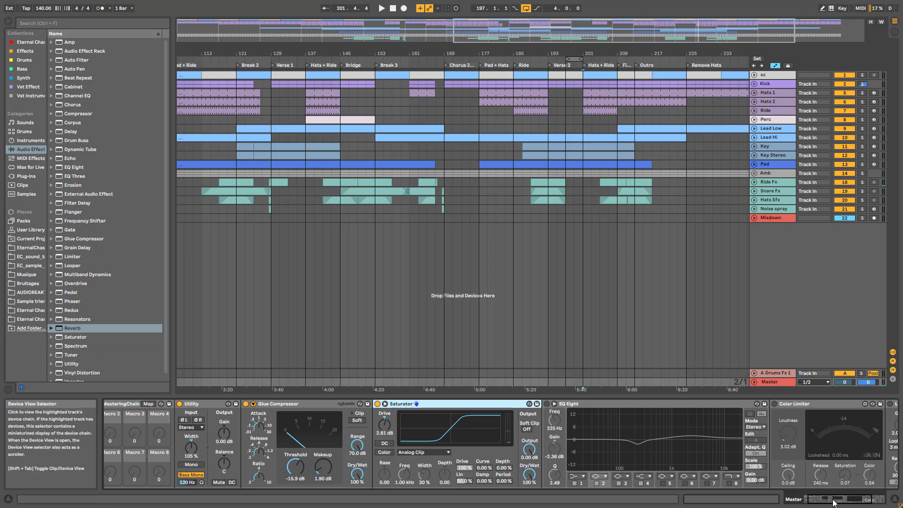
scroll(551, 405, "right", 5)
left_click(417, 404)
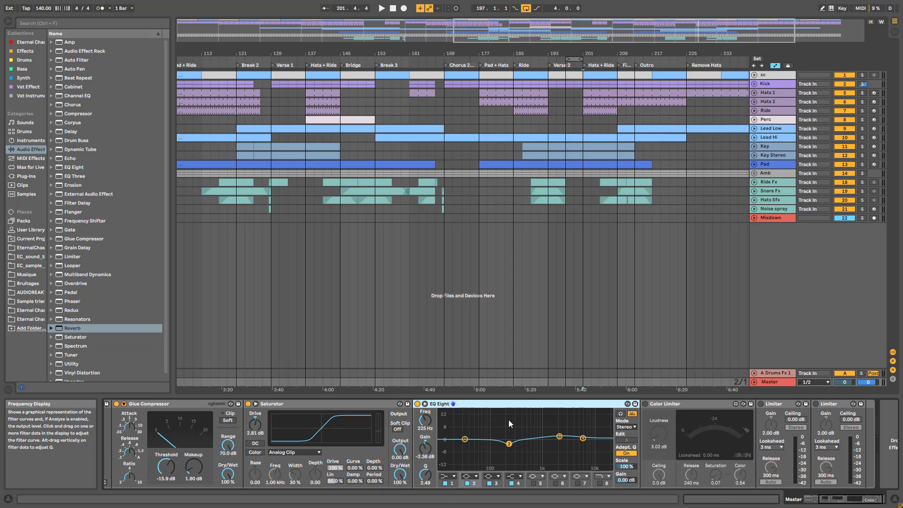
left_click(508, 444)
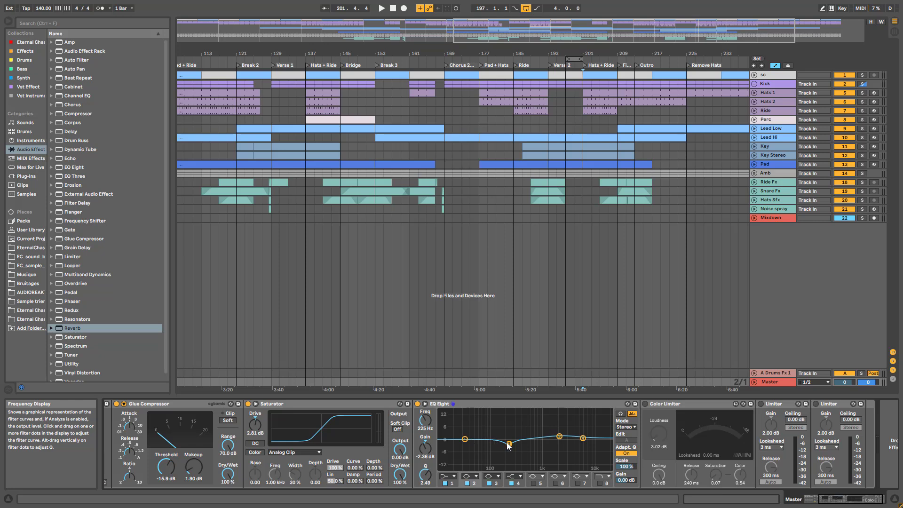
Play from bar 201 and switch the Master EQ Eight's filter 2 off and on to compare the low-mid cut
key("space")
left_click(467, 483)
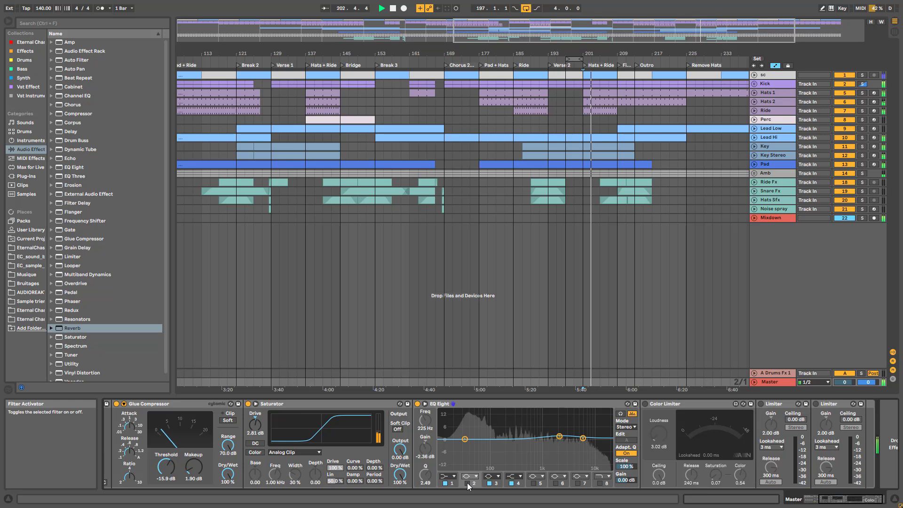
left_click(467, 483)
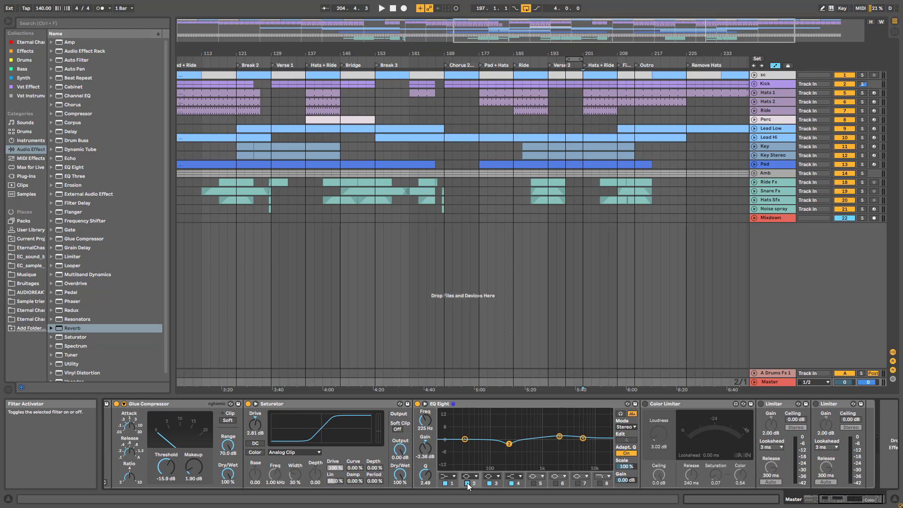
key("space")
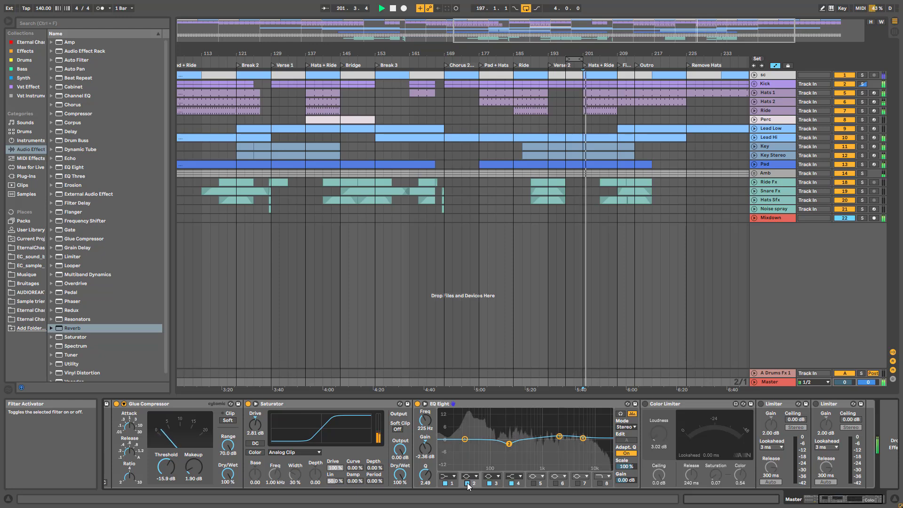
left_click(467, 483)
left_click(467, 483)
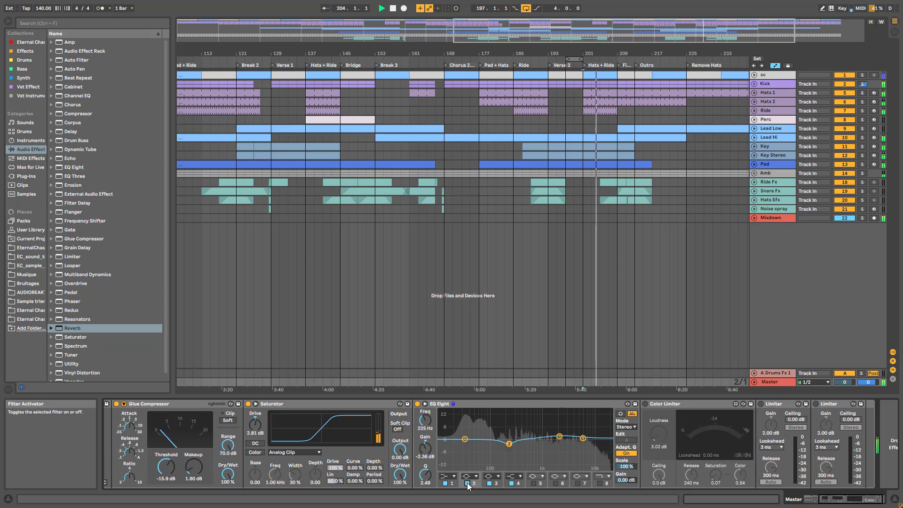
key("space")
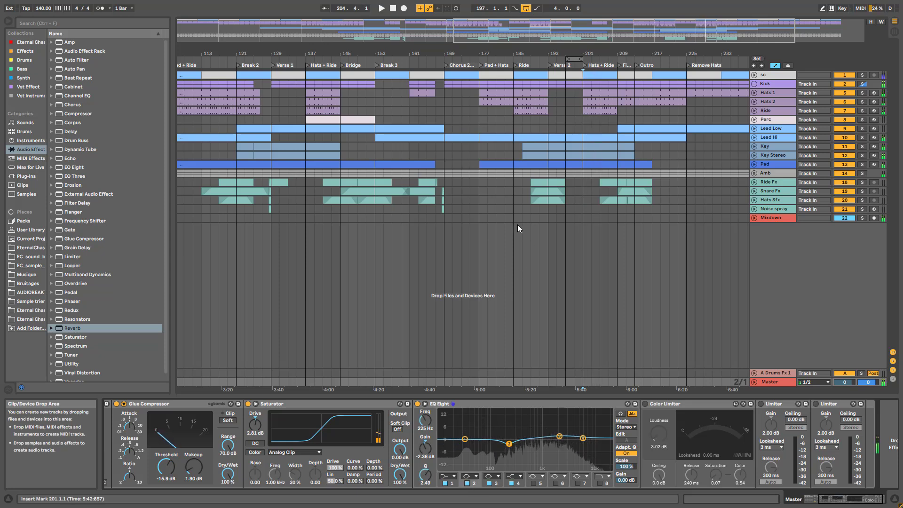
Play from bar 179 in the Pad + Hats section and toggle filter 3 of the Master's EQ Eight off and on
left_click(486, 215)
left_click(486, 218)
key("space")
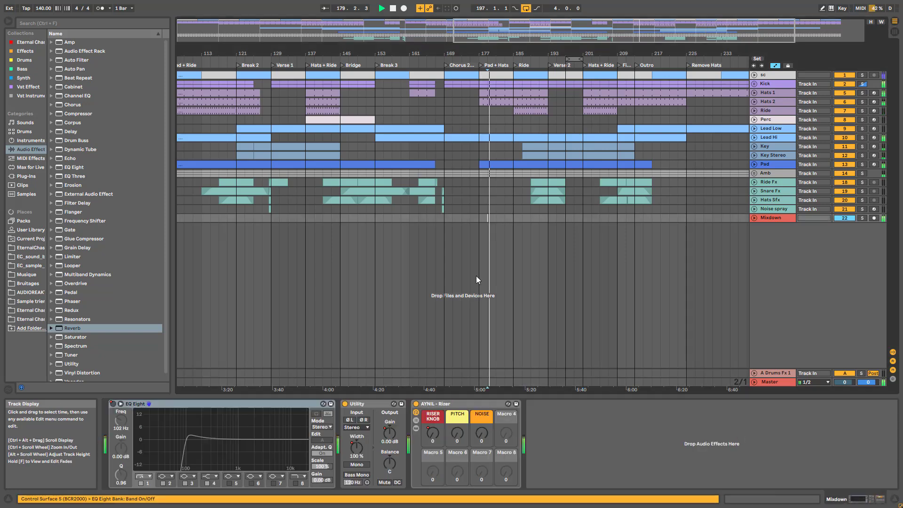
left_click(758, 383)
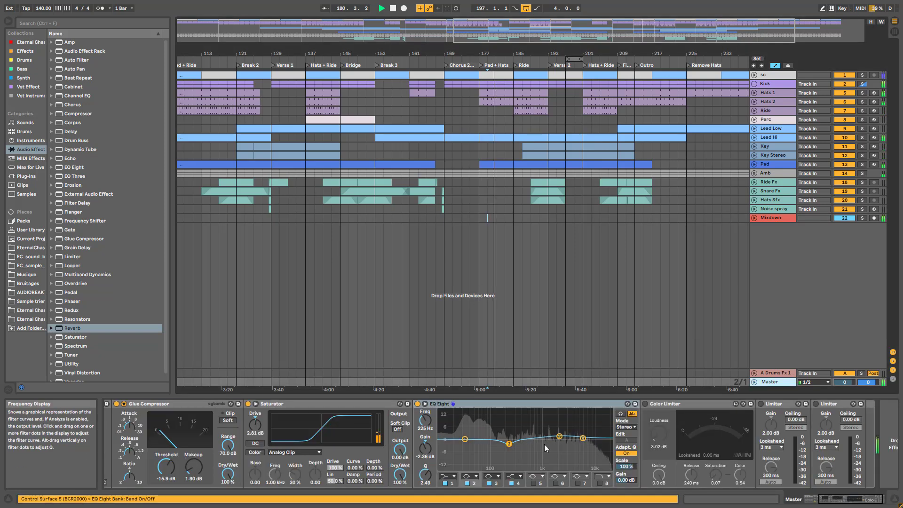
left_click(492, 483)
left_click(492, 483)
key("space")
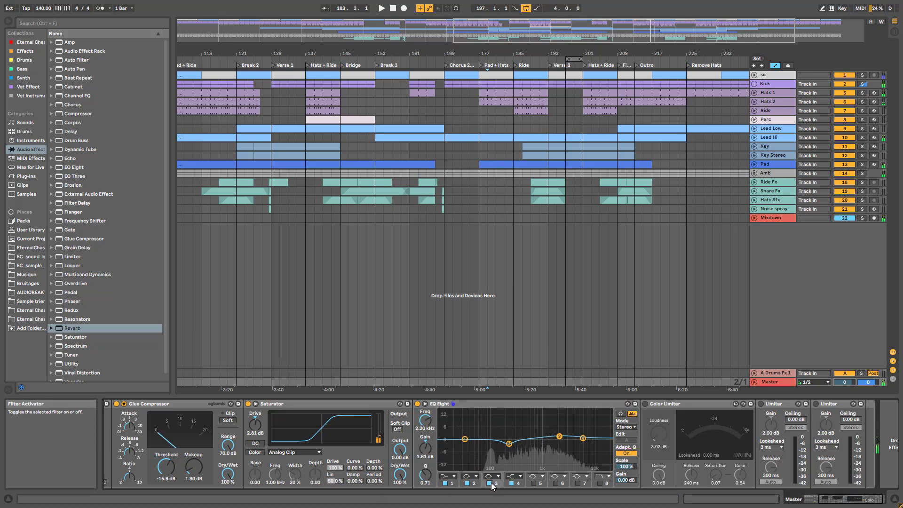
Play from bar 177 and compare the Master EQ Eight with filters 3 and 4 each switched off and back on
left_click(304, 219)
key("space")
left_click(480, 220)
key("space")
left_click(775, 382)
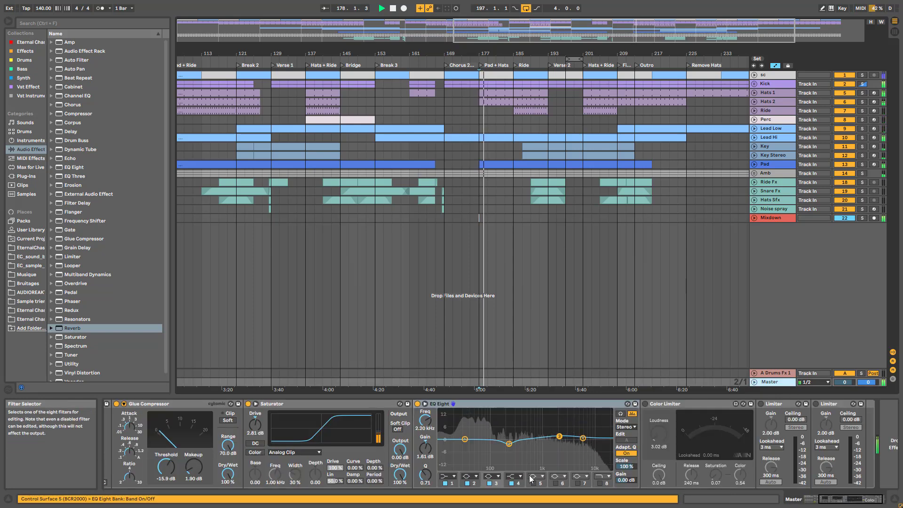
left_click(490, 483)
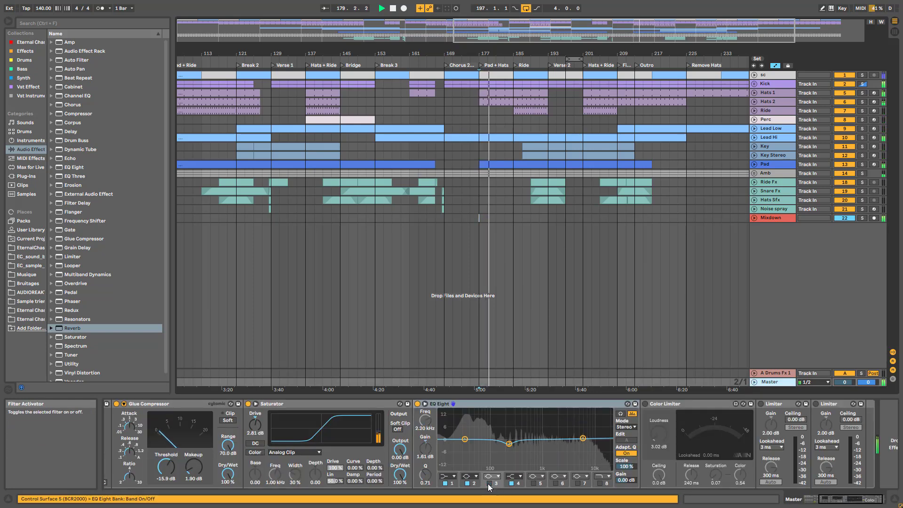
left_click(489, 483)
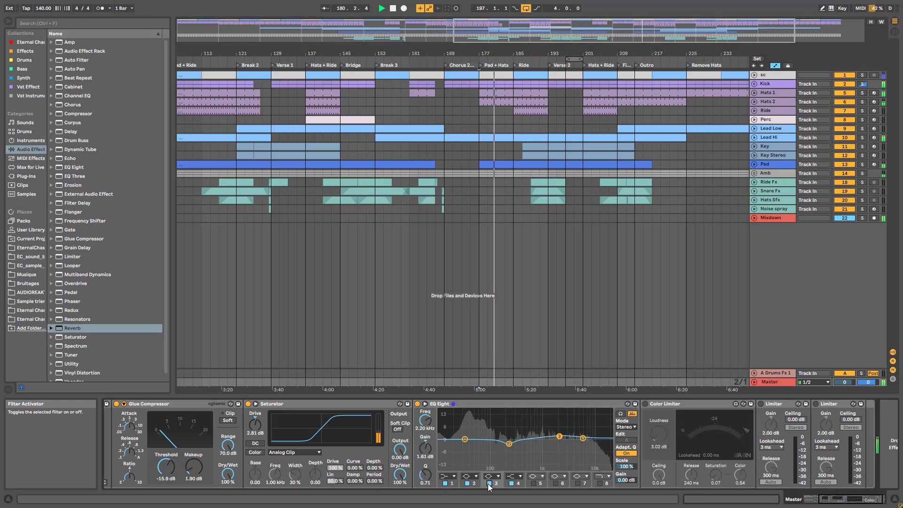
left_click(512, 483)
left_click(512, 483)
key("space")
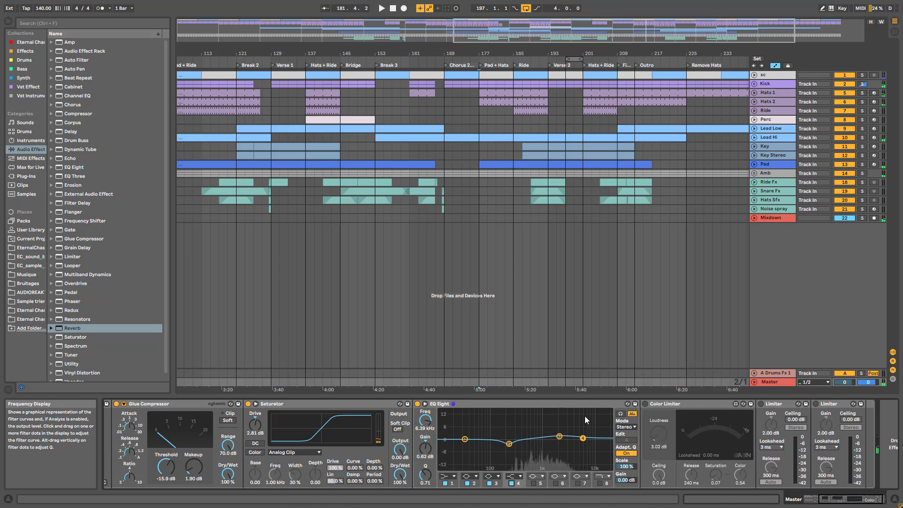
Activate the mastering rack's Color Limiter while playing from bar 177, switching it off and on again to compare
left_click(651, 405)
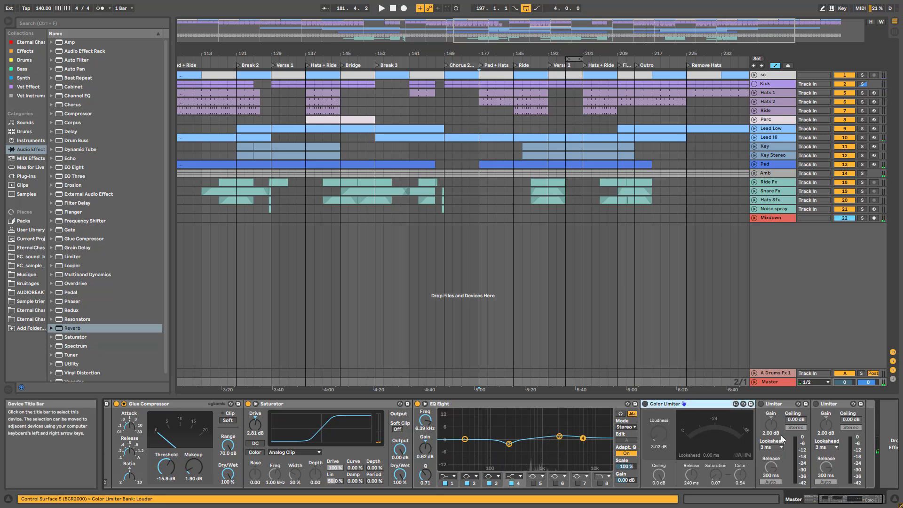
left_click(858, 497)
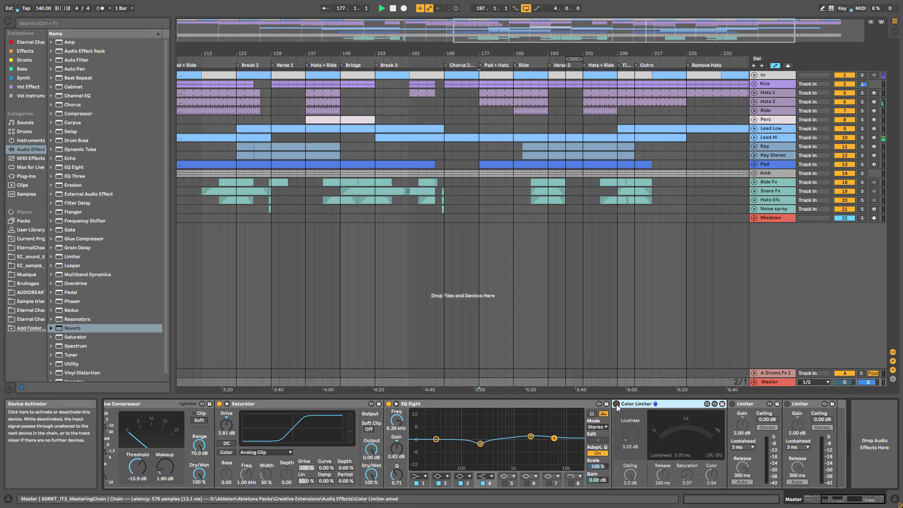
key("space")
left_click(616, 404)
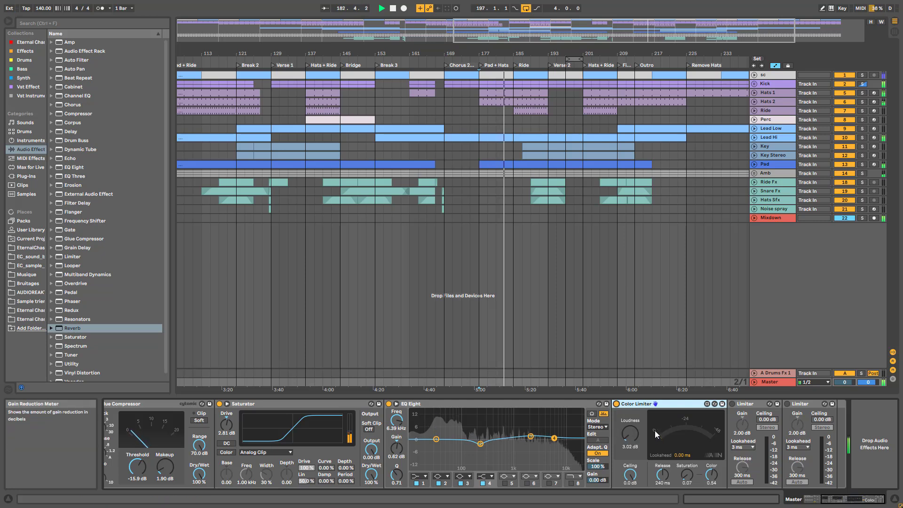
left_click(616, 404)
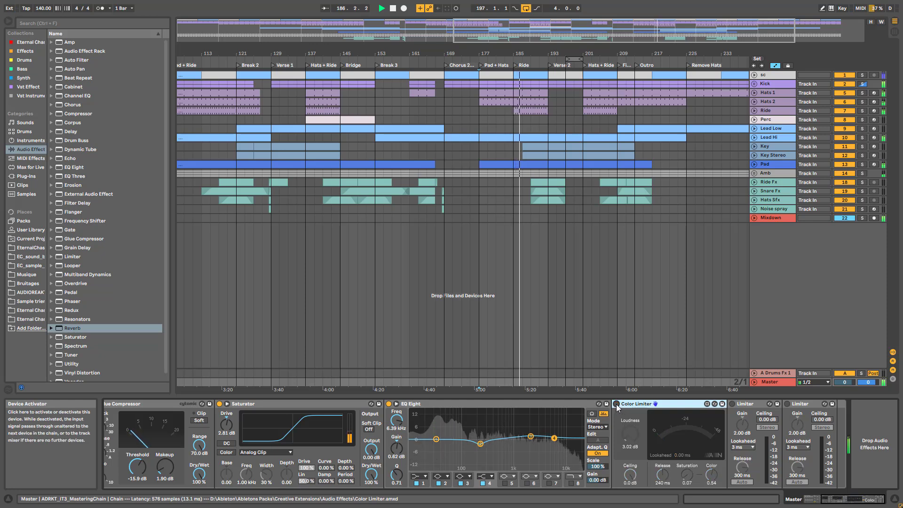
key("space")
key("space")
left_click(616, 405)
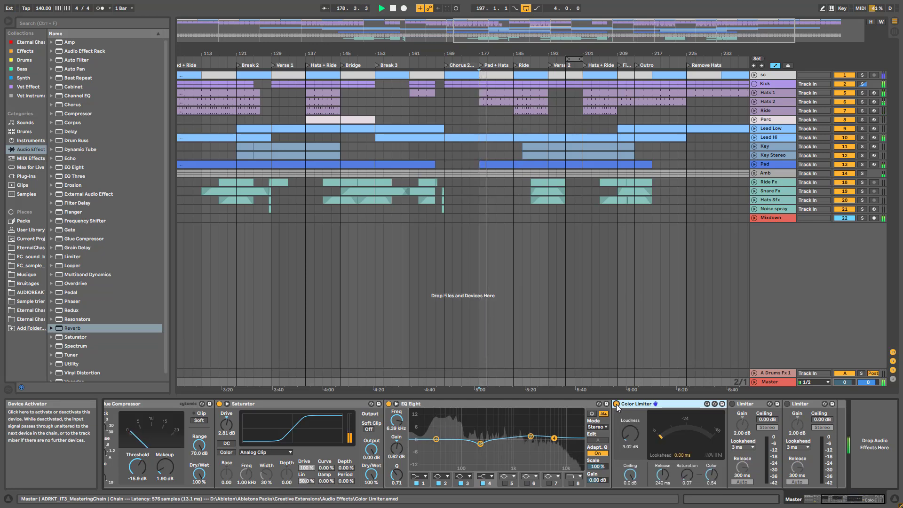
key("space")
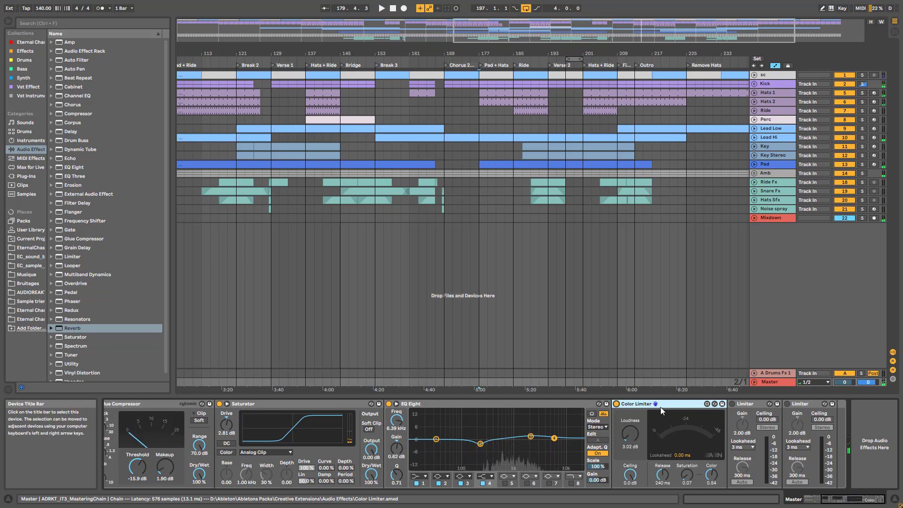
Activate both Limiters at the end of the mastering rack, auditioning the limiting from bar 177
left_click(732, 404)
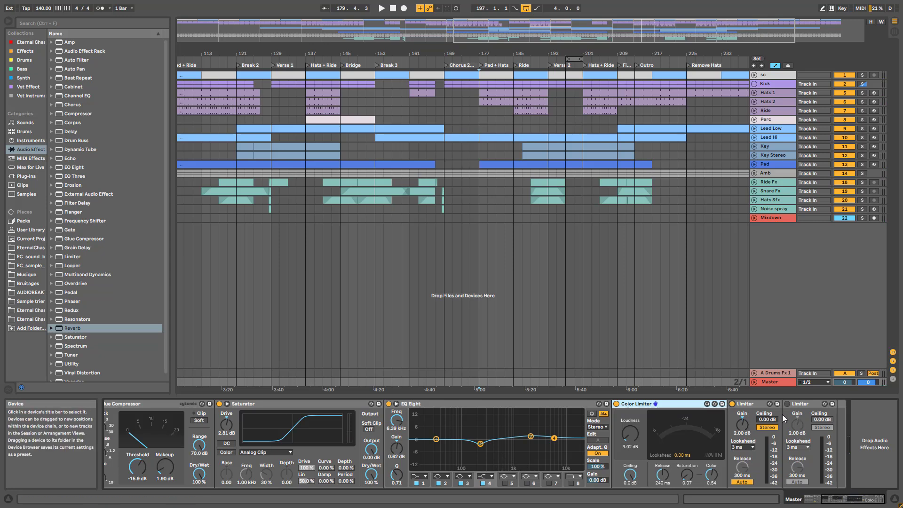
key("space")
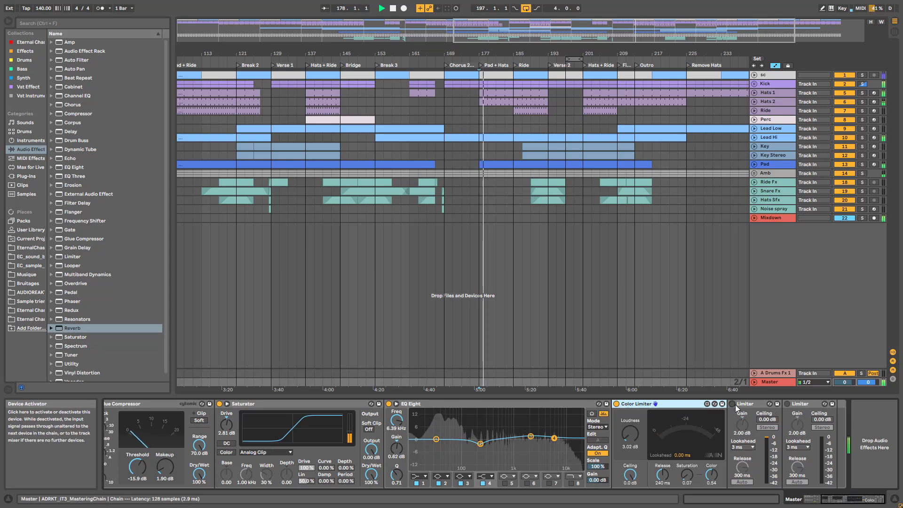
left_click(787, 404)
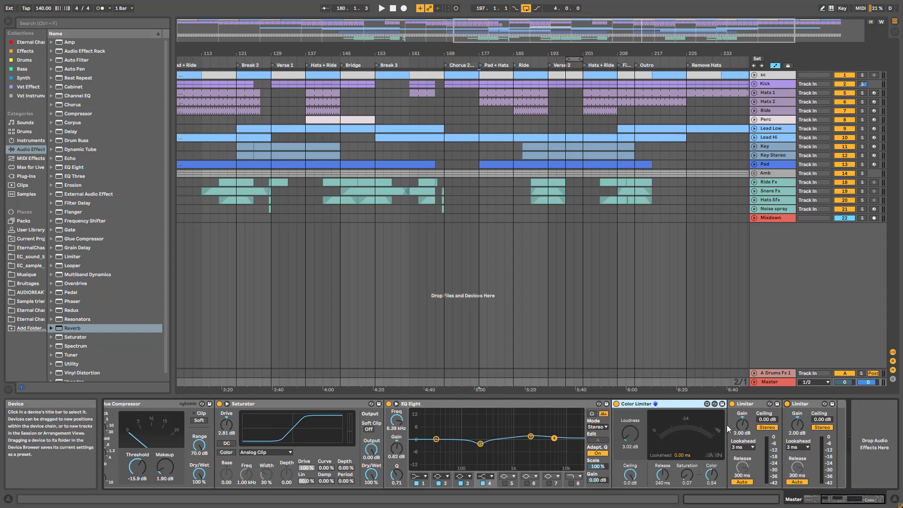
left_click(690, 165)
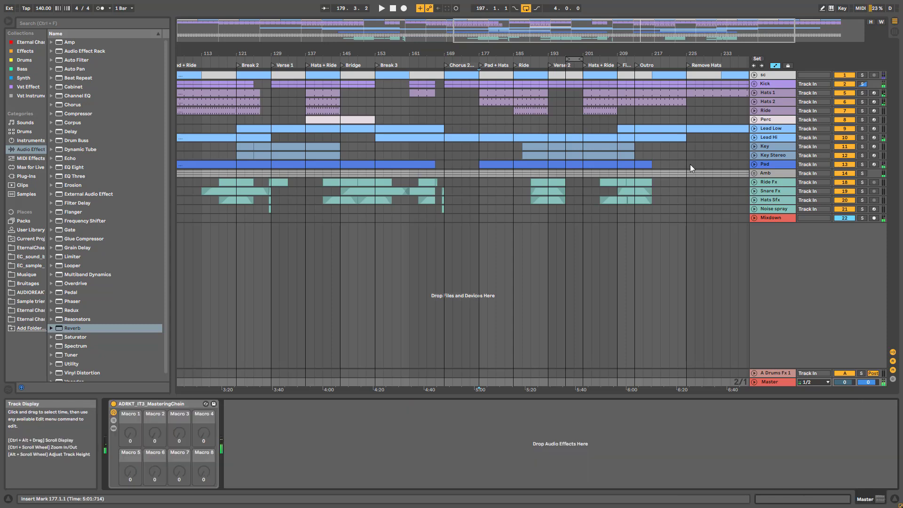